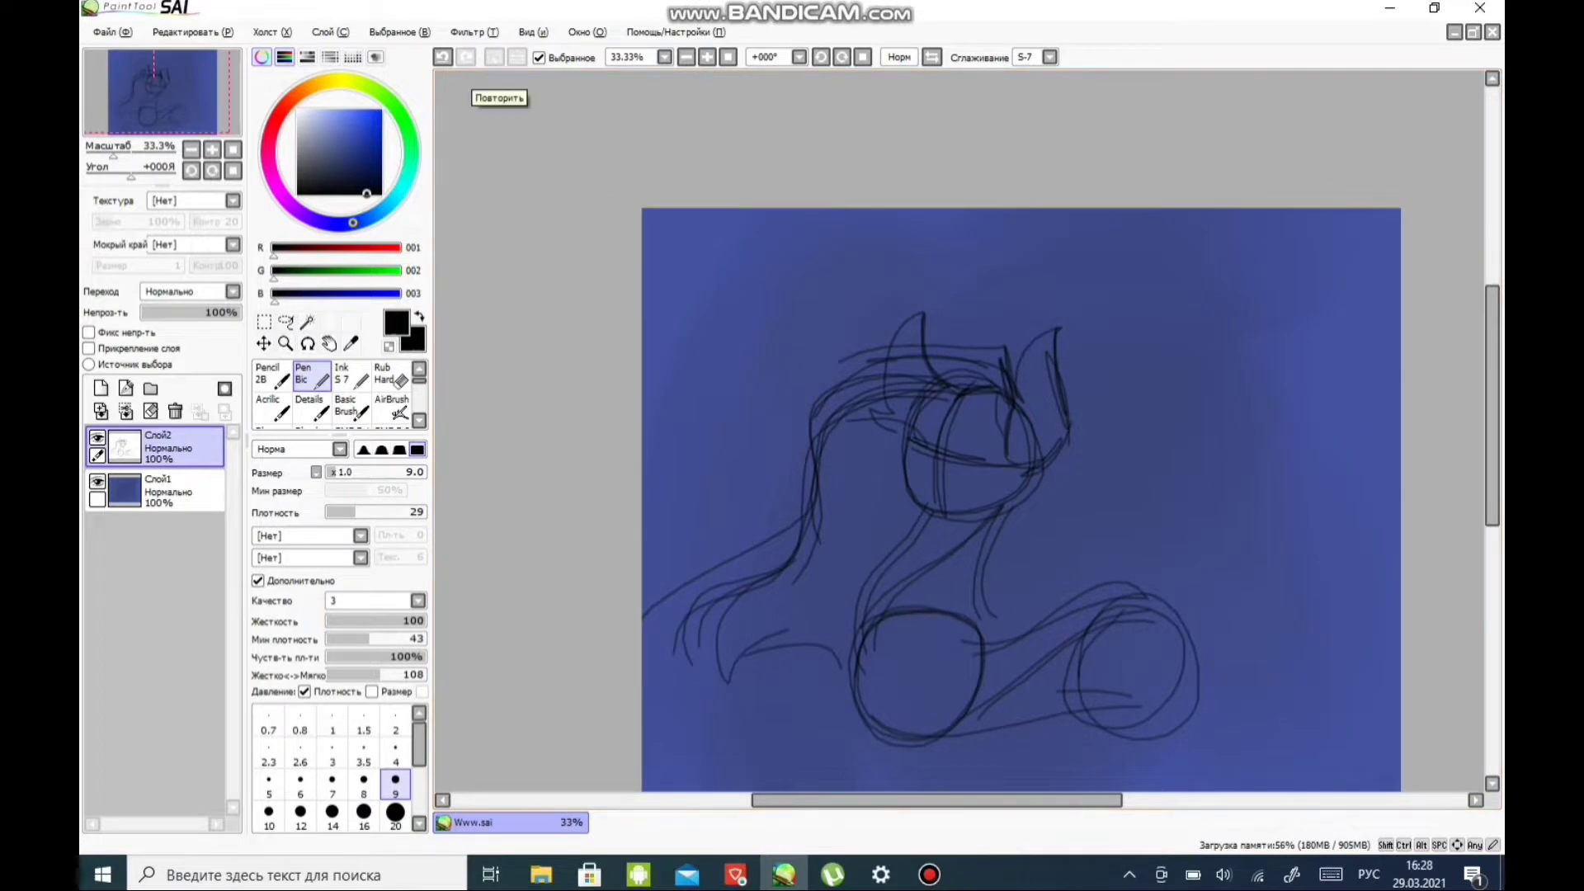
- Sketch the pony's loose mane strands, front and hind legs and the large angular tail in black with the size 9 Pen
mouse_move(990, 494)
mouse_down()
mouse_move(859, 398)
mouse_move(727, 346)
mouse_move(900, 399)
mouse_up()
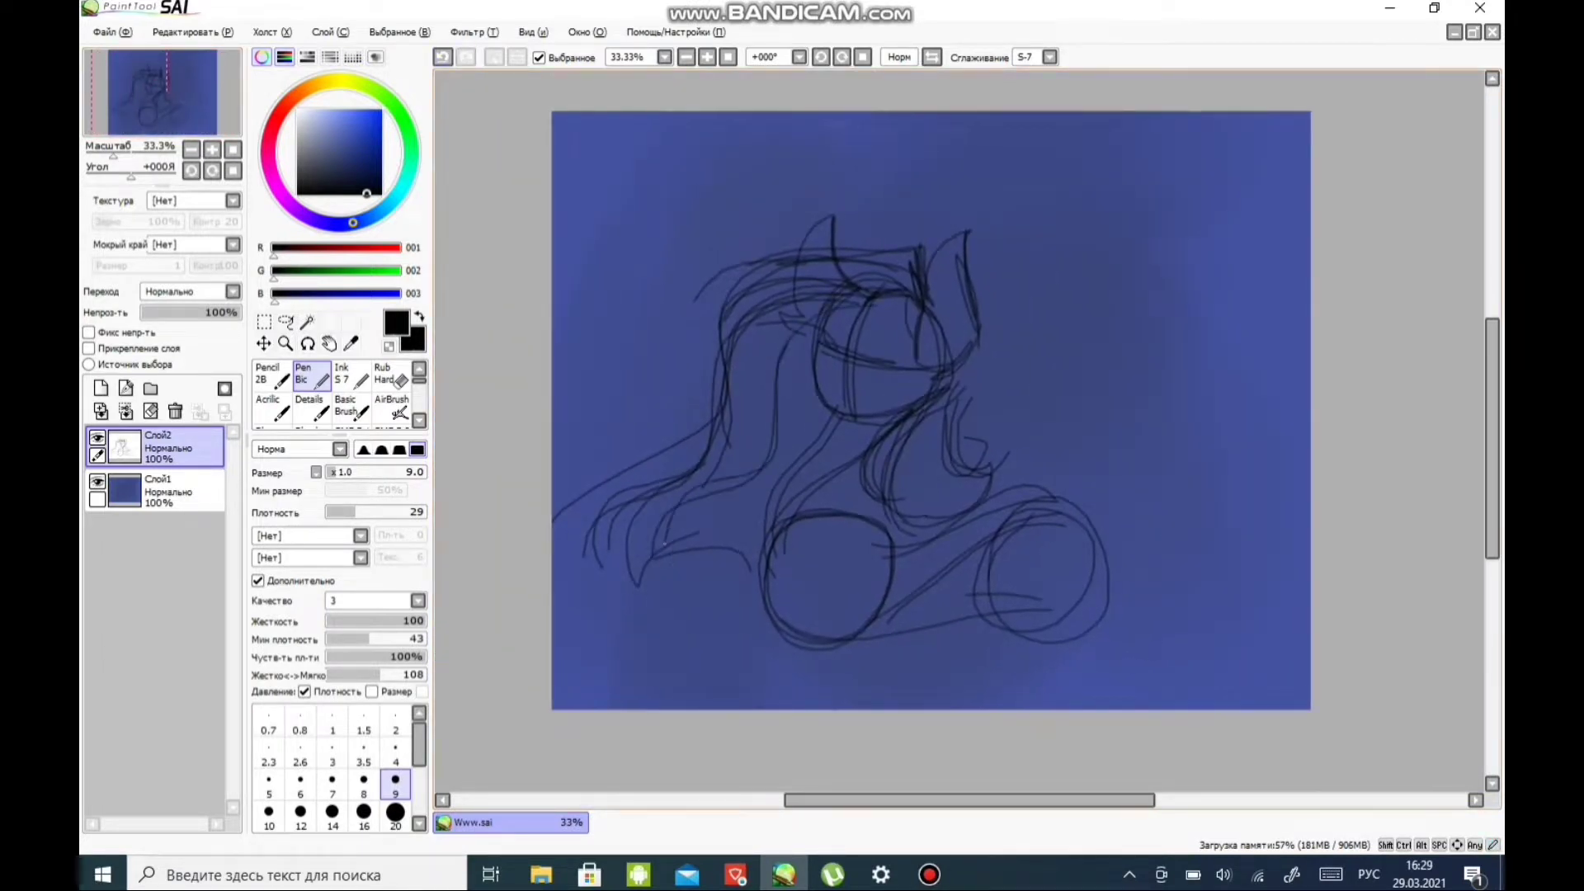
drag(760, 513, 776, 374)
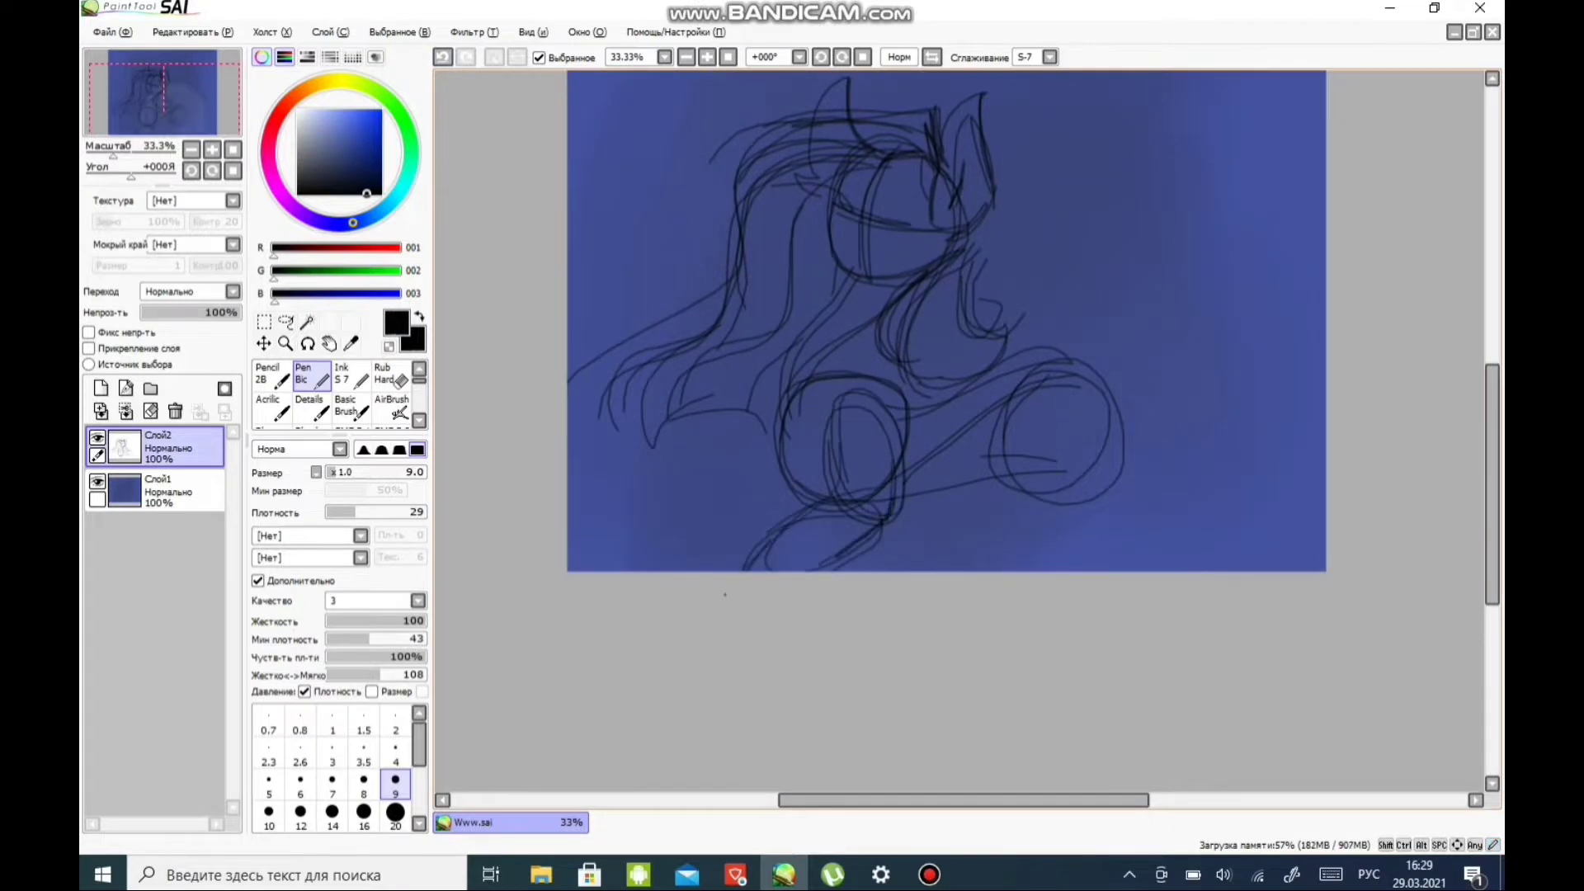
drag(724, 593, 526, 670)
drag(862, 673, 888, 624)
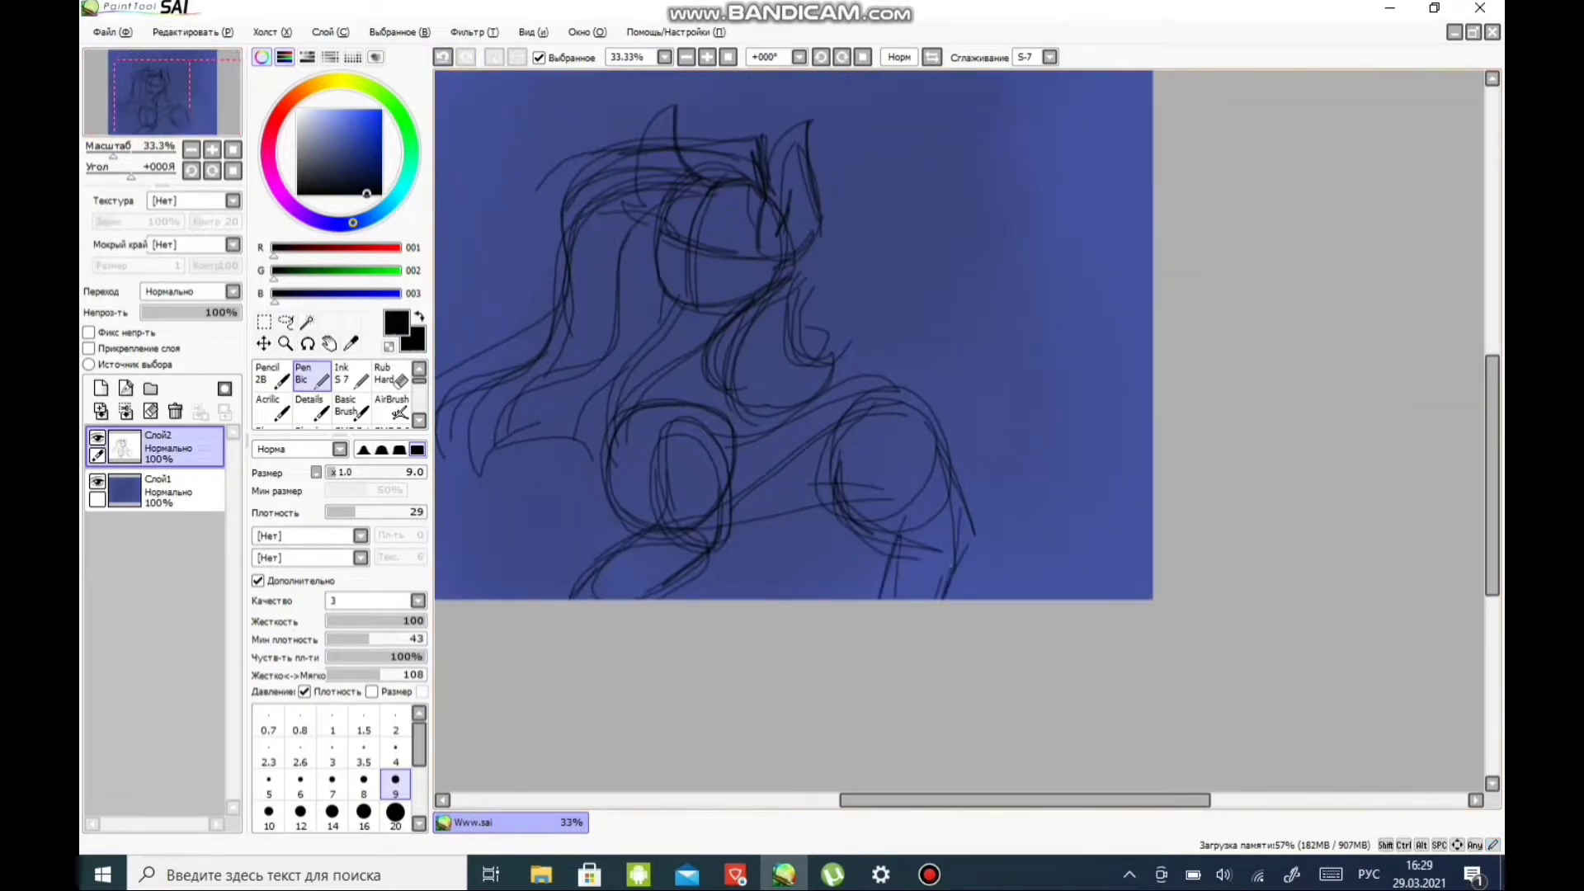
key(ctrl+minus)
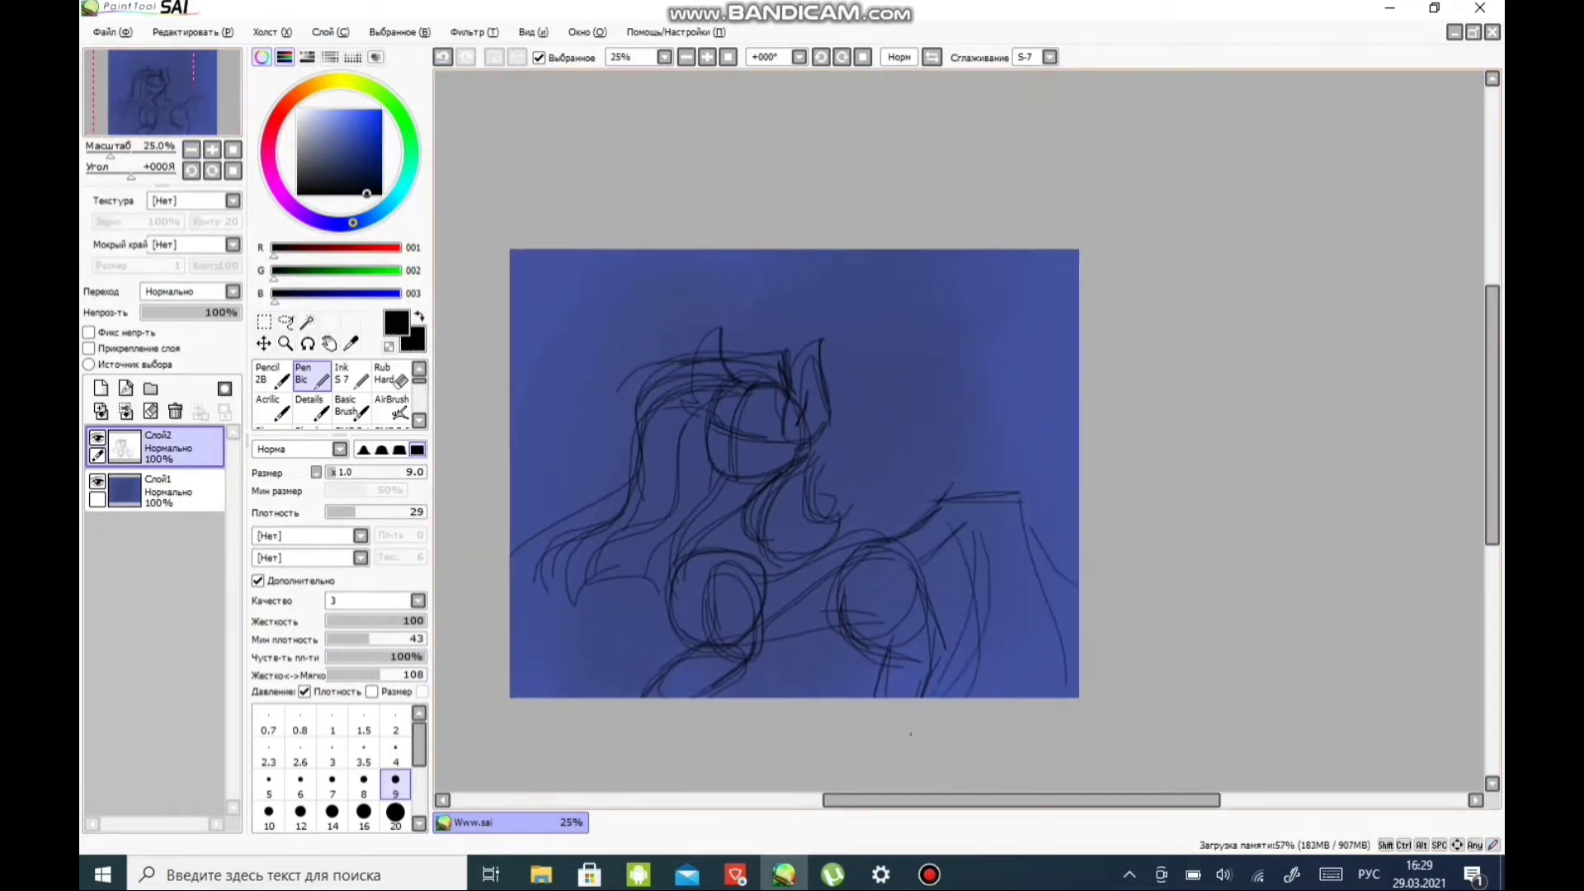
- Lasso the hindquarters and tail sketch, narrow the selection horizontally with a resize transform, apply it and deselect
key(a)
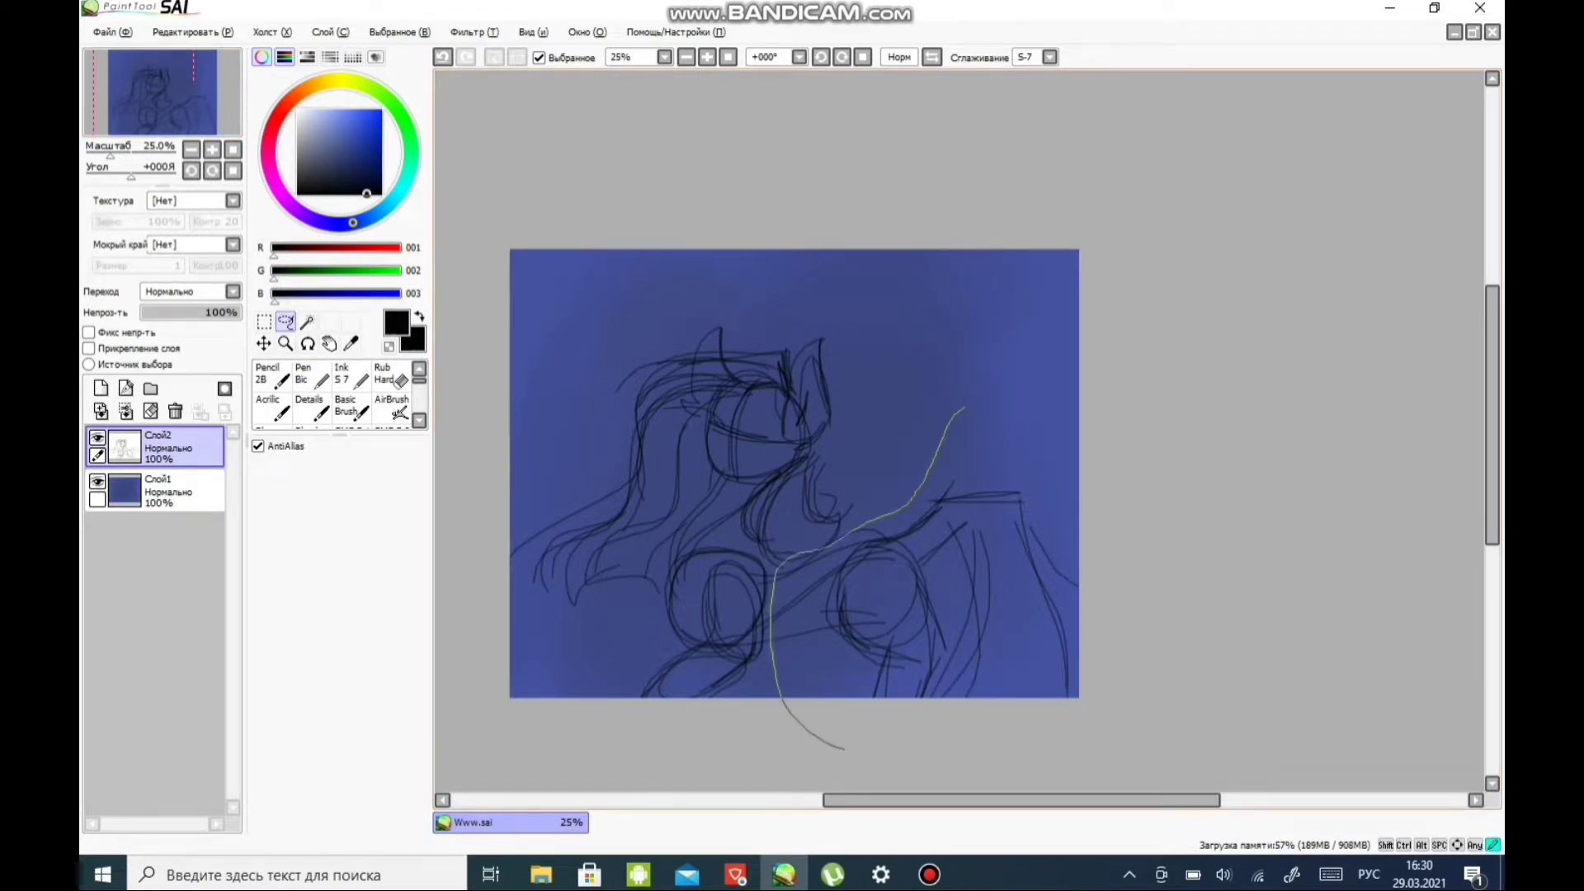
drag(843, 749, 843, 748)
key(ctrl+t)
drag(1082, 588, 1048, 588)
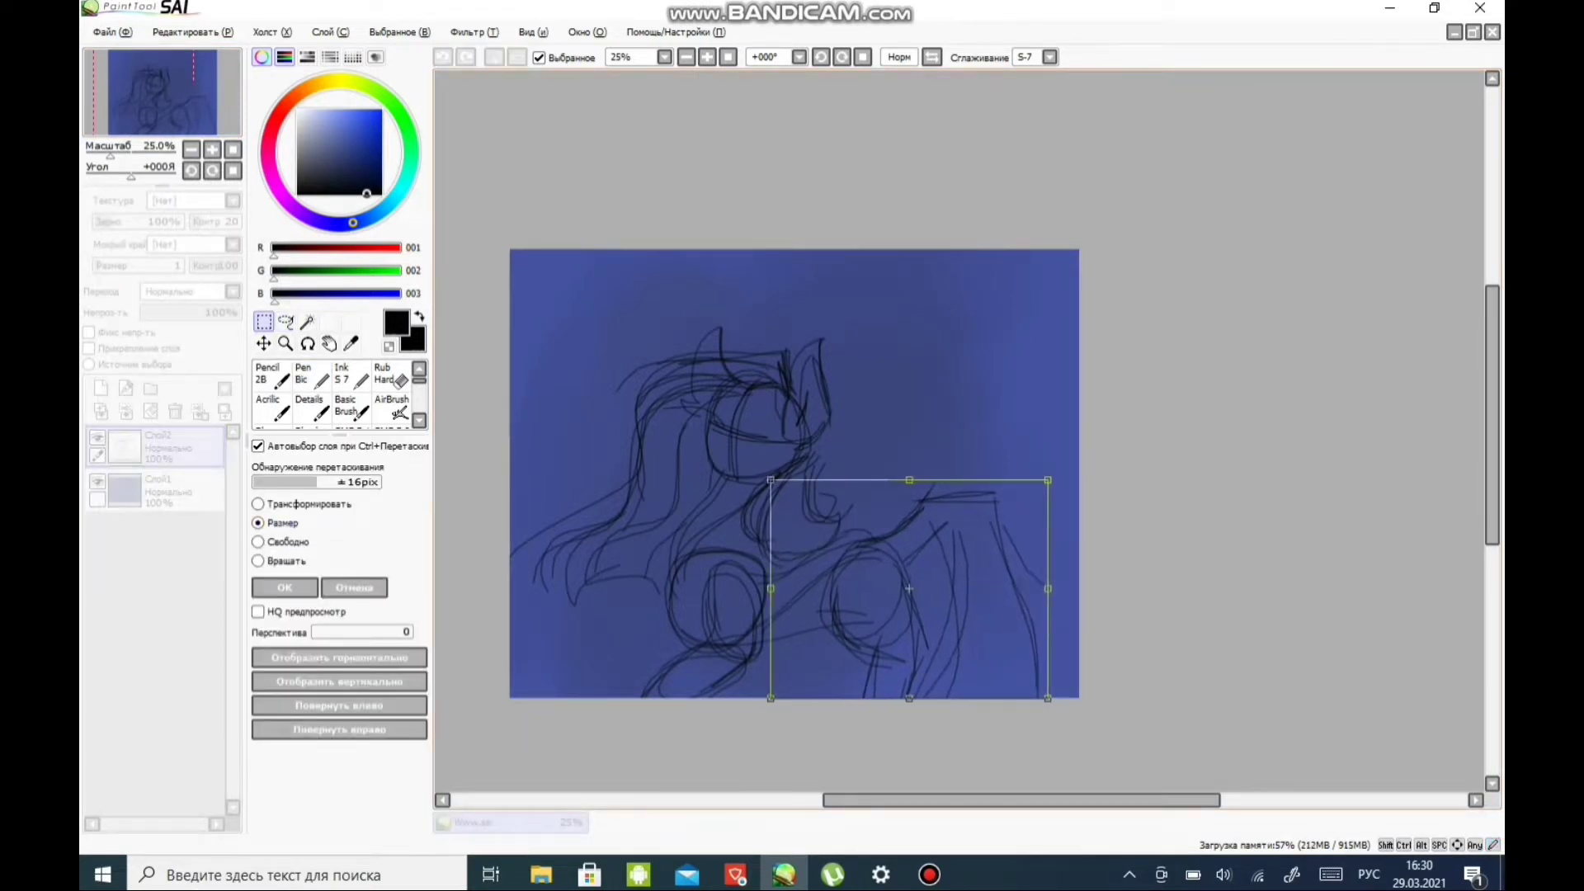
click(284, 587)
key(ctrl+d)
- Erase overlapping construction lines around the chest and foreleg, and redraw the belly line with the Pen
key(e)
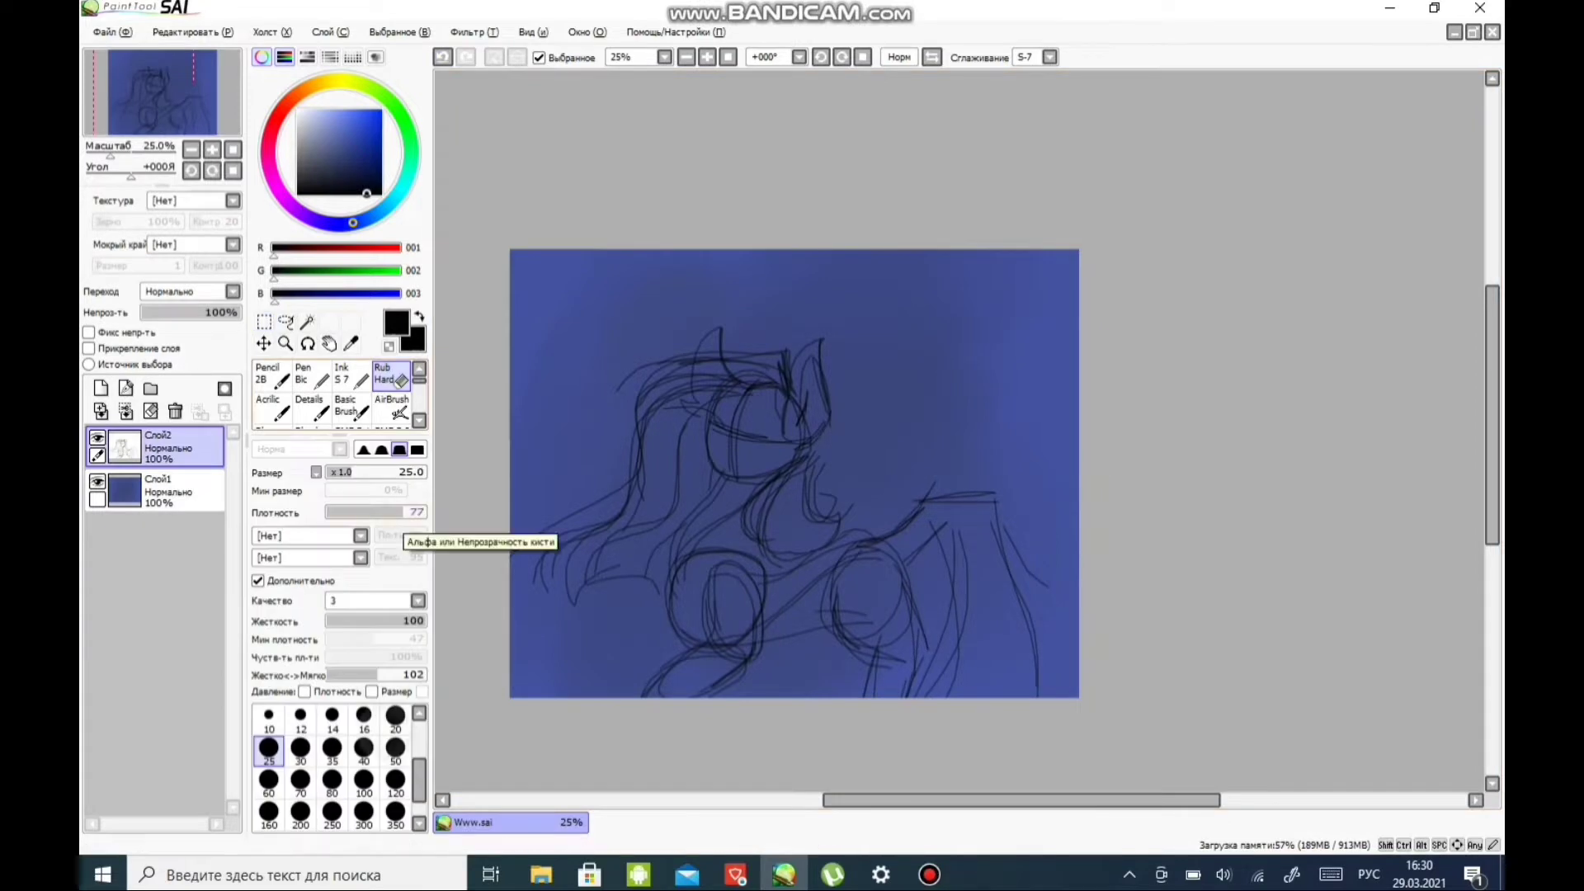
scroll(693, 554, up, 1)
key(bracketleft)
key(n)
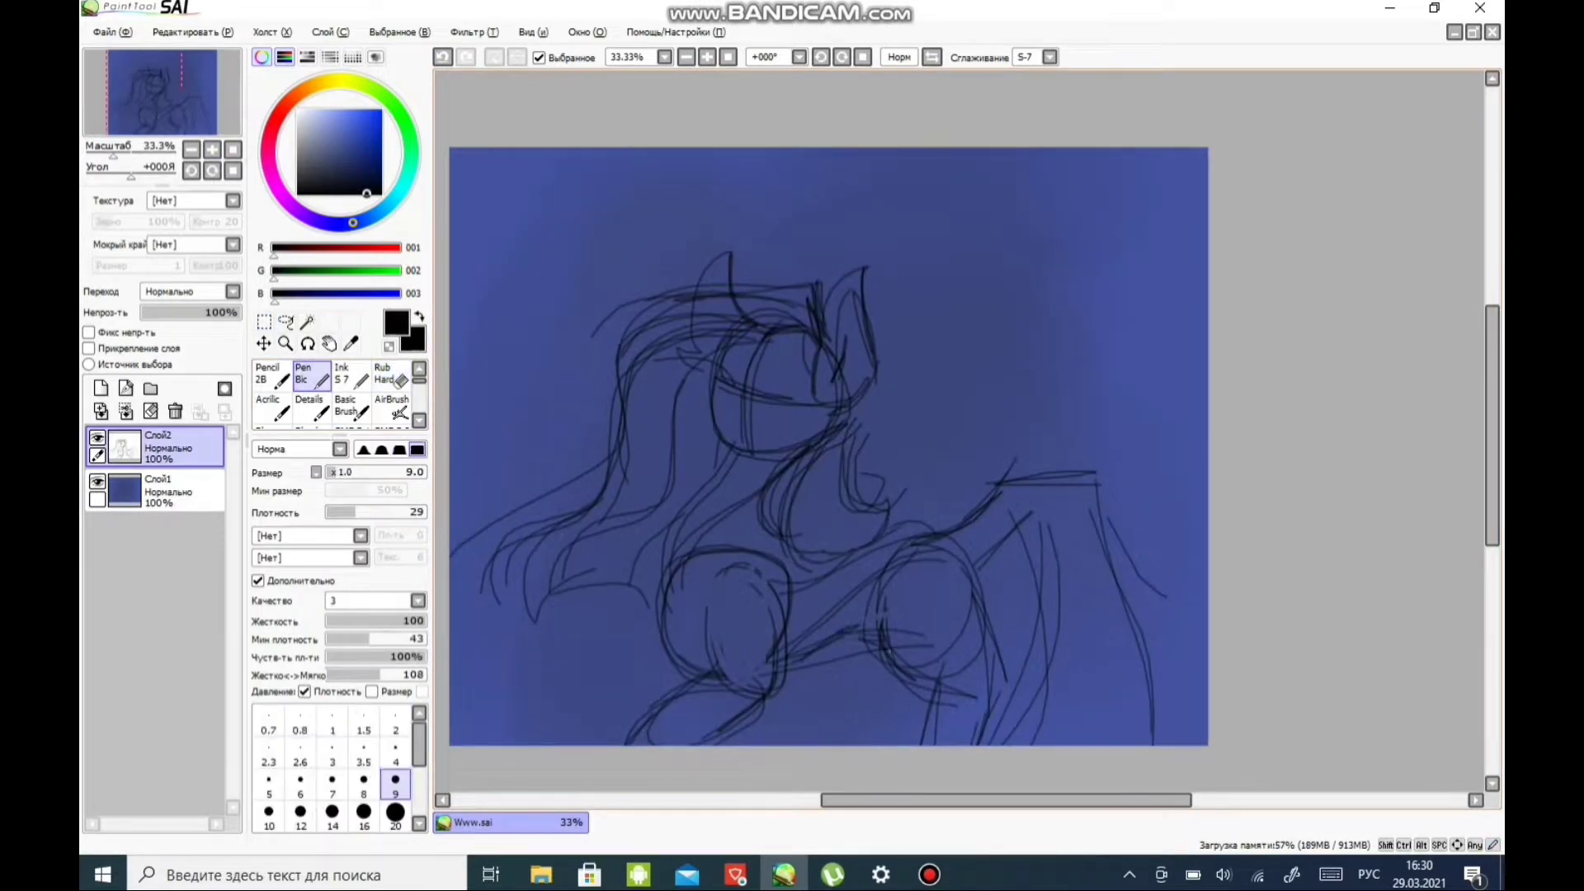
- Sketch a boxy muzzle with a nose and mouth line on the lower front of the head circle
drag(825, 445, 937, 397)
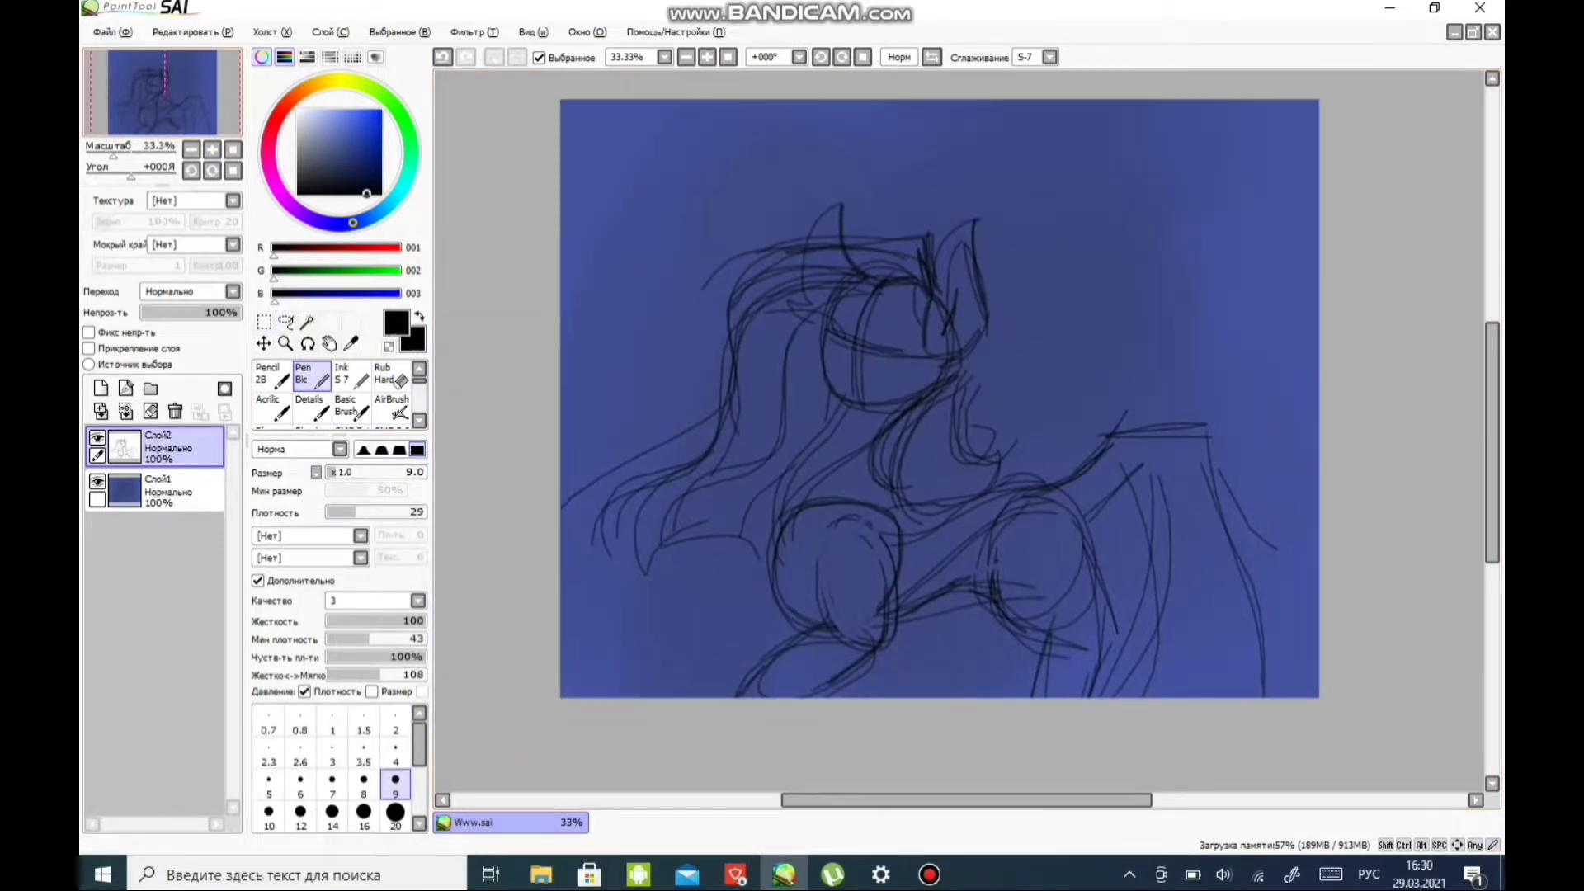
scroll(924, 330, up, 3)
drag(658, 394, 651, 534)
scroll(707, 426, down, 1)
drag(804, 485, 805, 539)
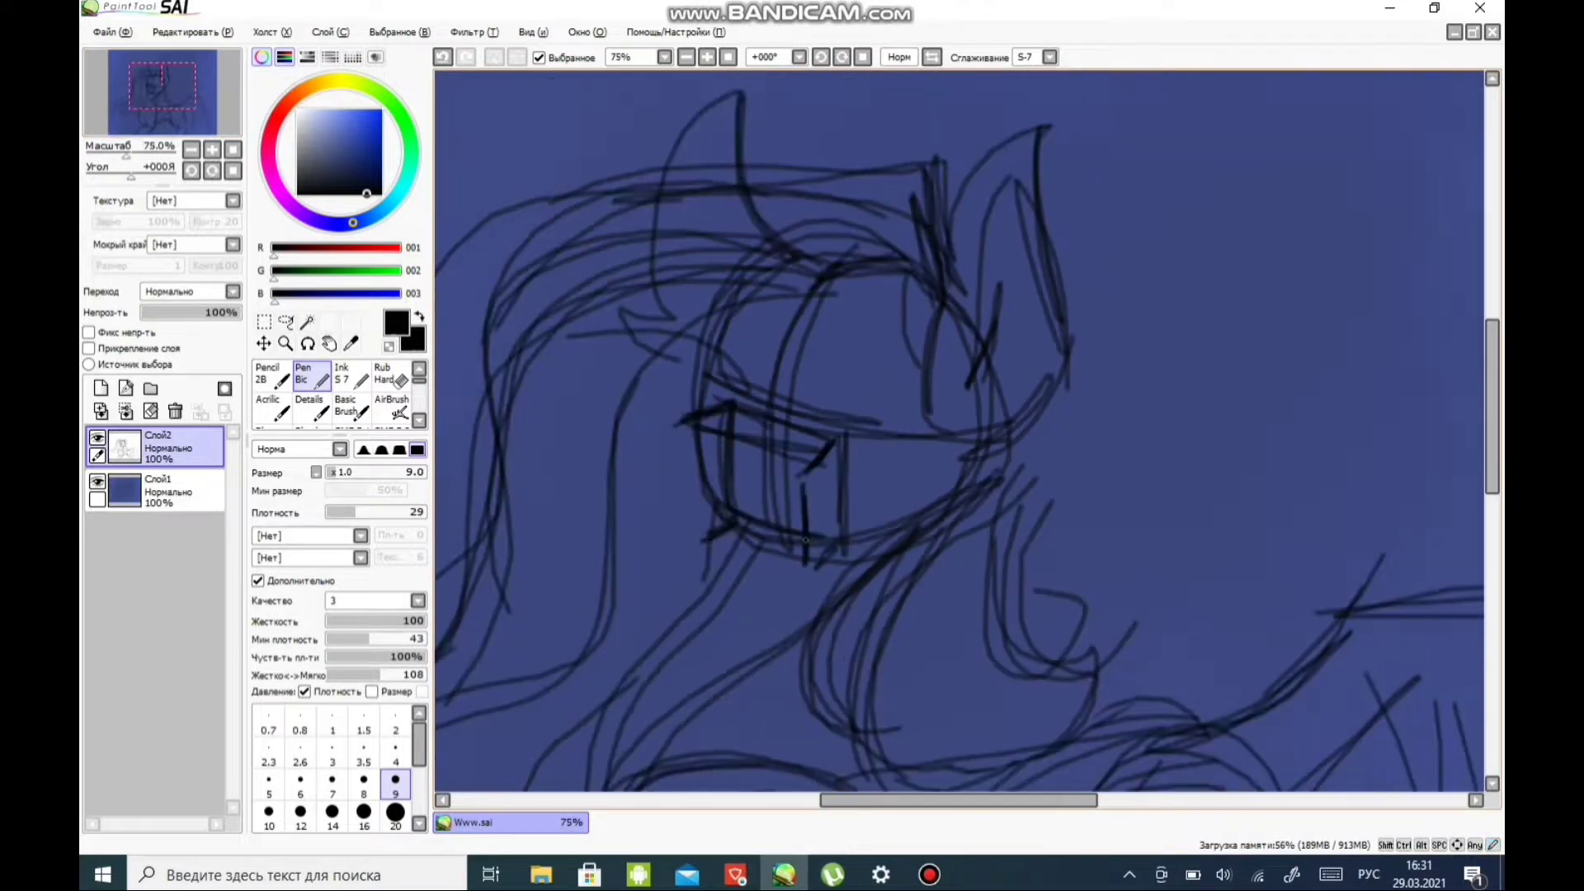
scroll(774, 552, up, 1)
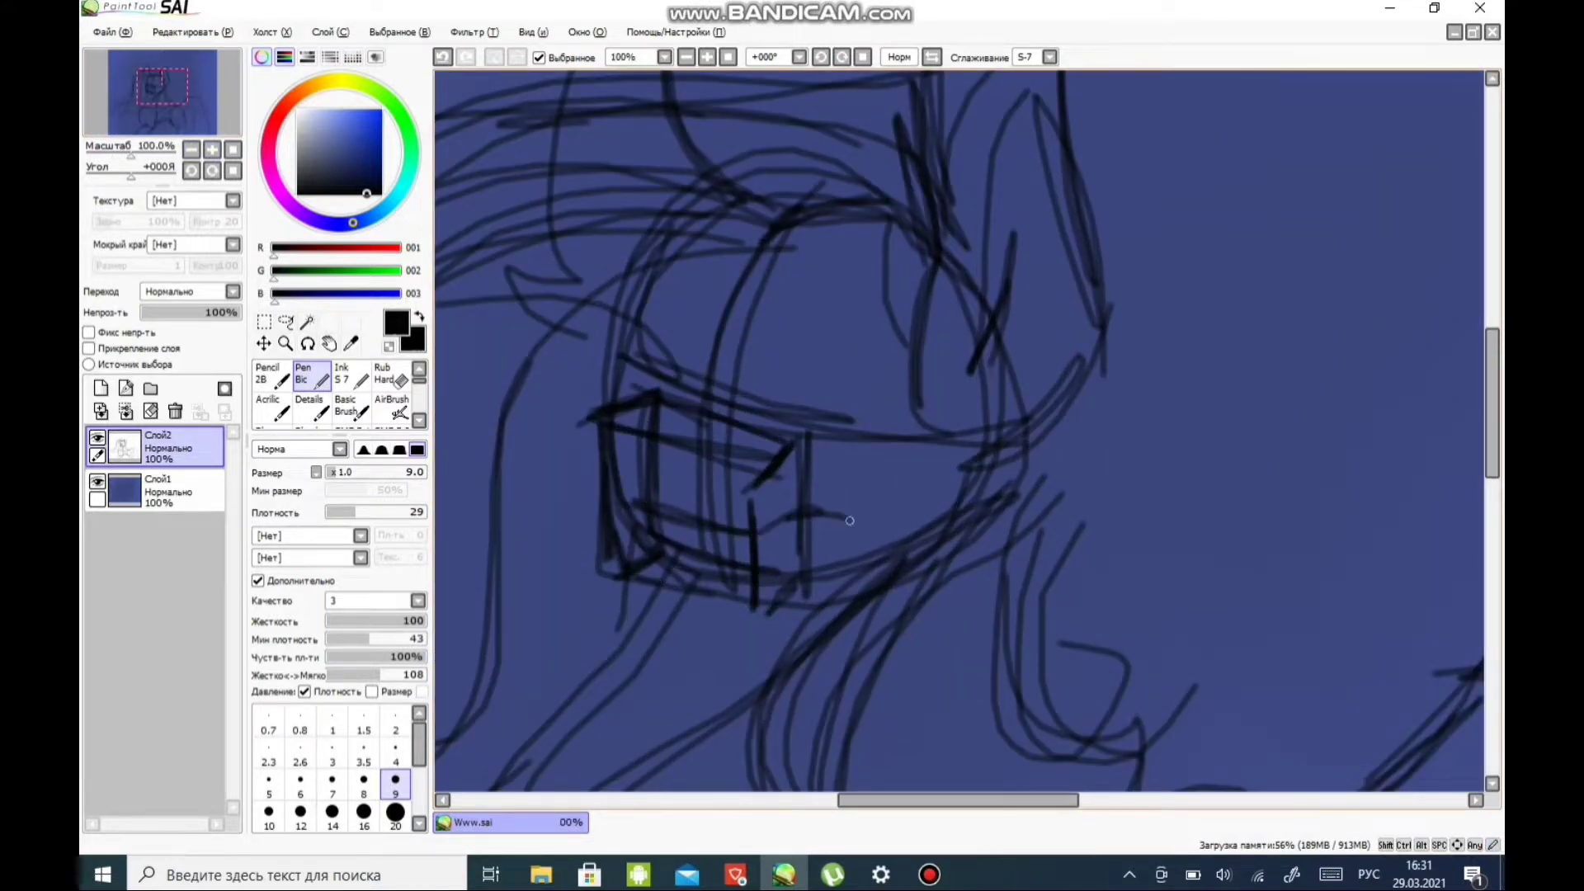
- Sketch both eyes with thick upper lashes above the muzzle along the face guideline
scroll(849, 520, down, 3)
scroll(928, 334, up, 3)
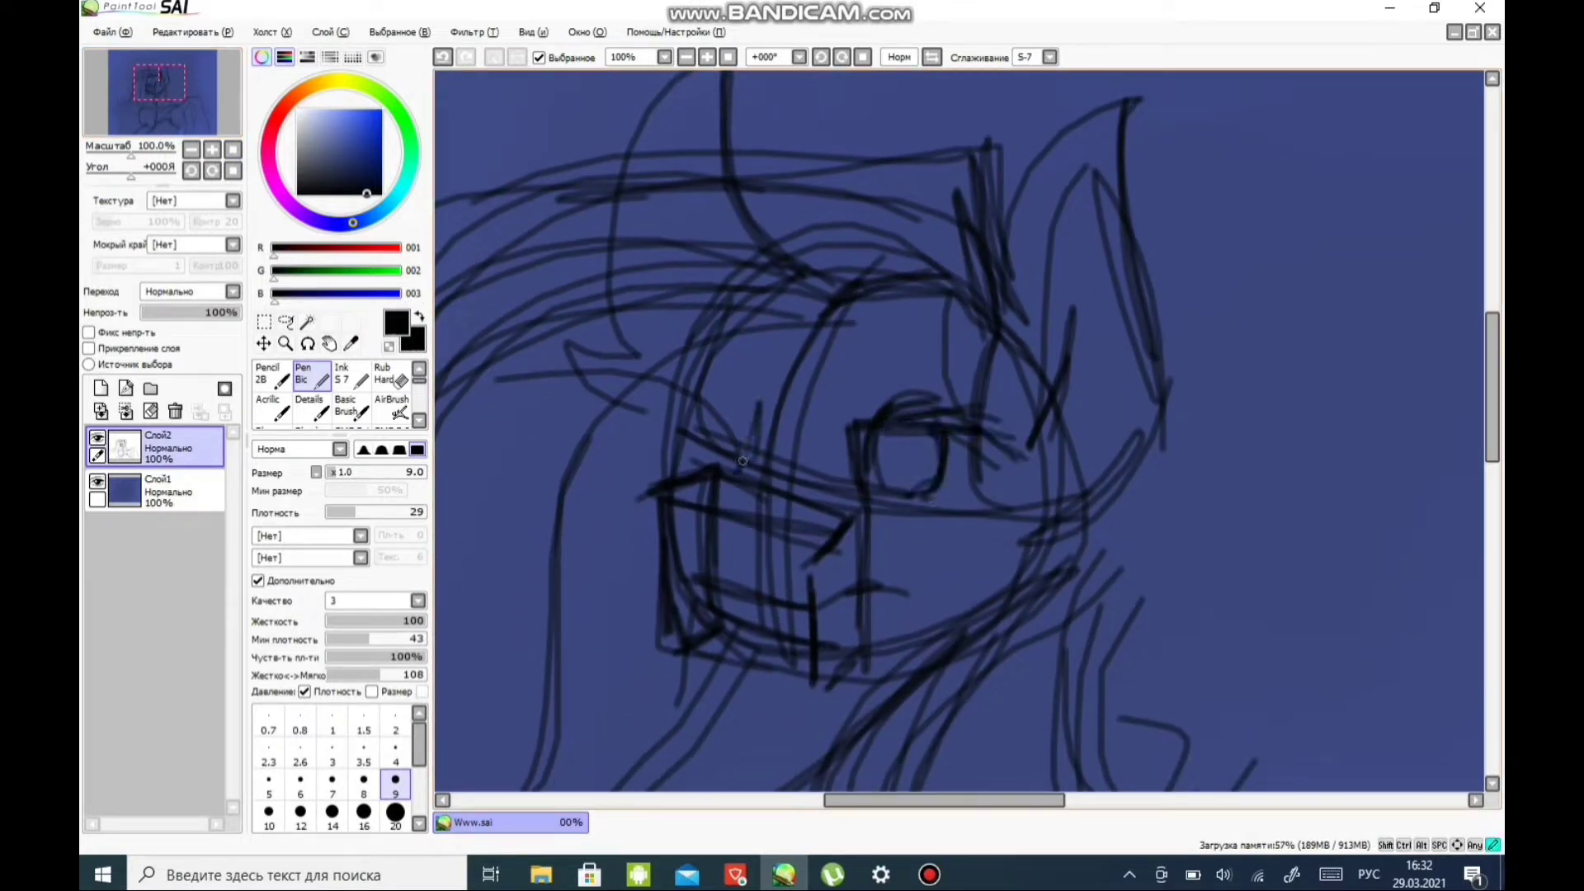
scroll(631, 365, down, 2)
scroll(631, 365, up, 2)
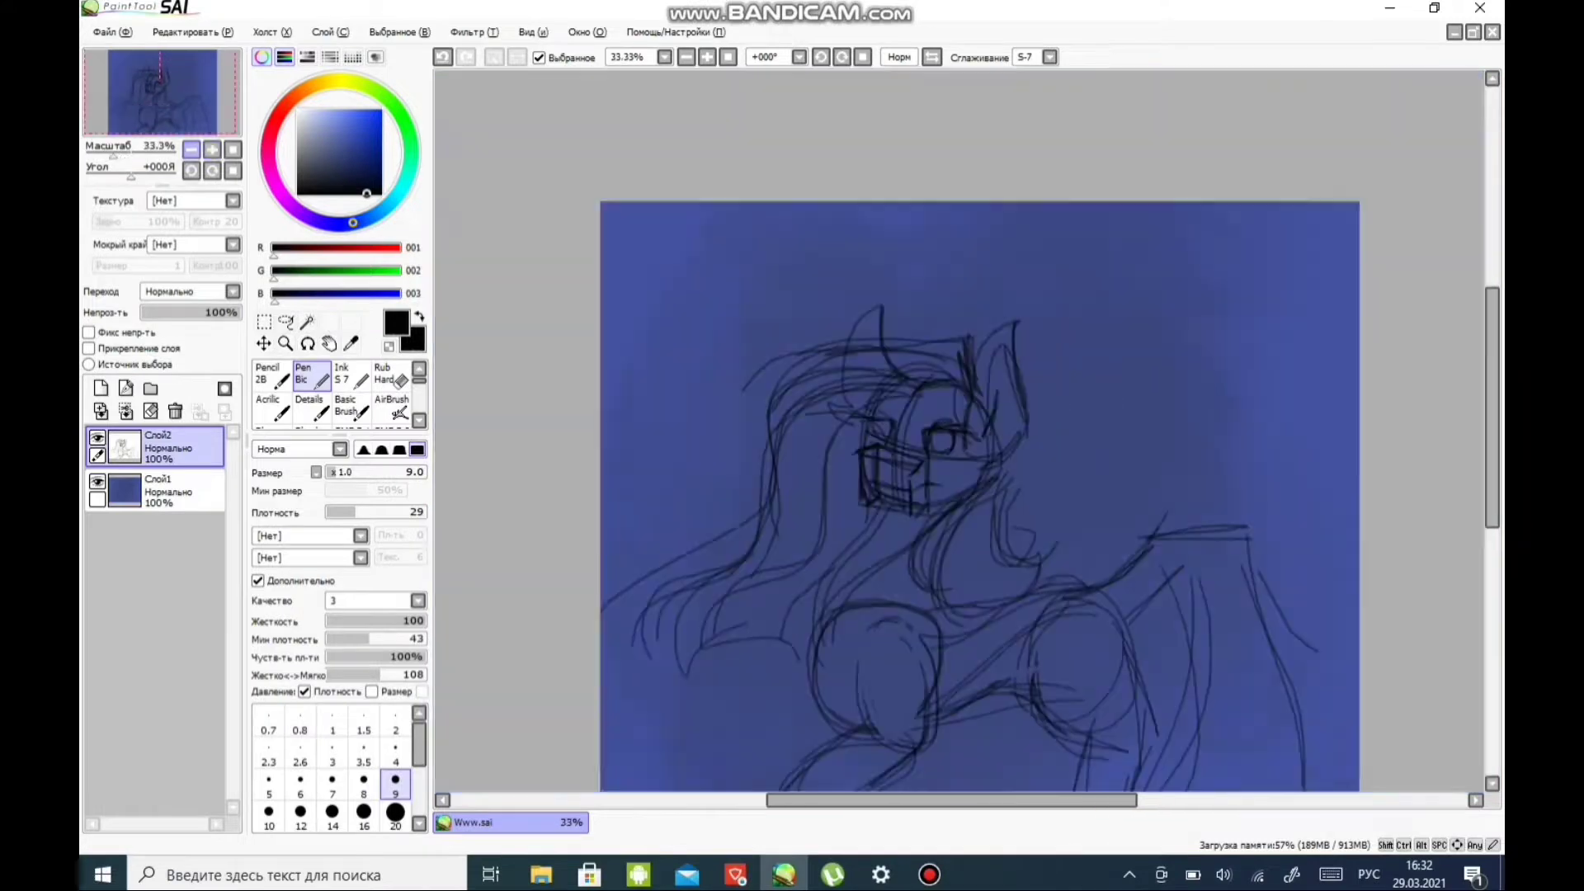
- Lower the sketch layer's opacity to 68% and outline rounded scales over the forehead and muzzle in bright green
click(381, 111)
click(399, 113)
scroll(957, 413, up, 1)
drag(726, 483, 713, 554)
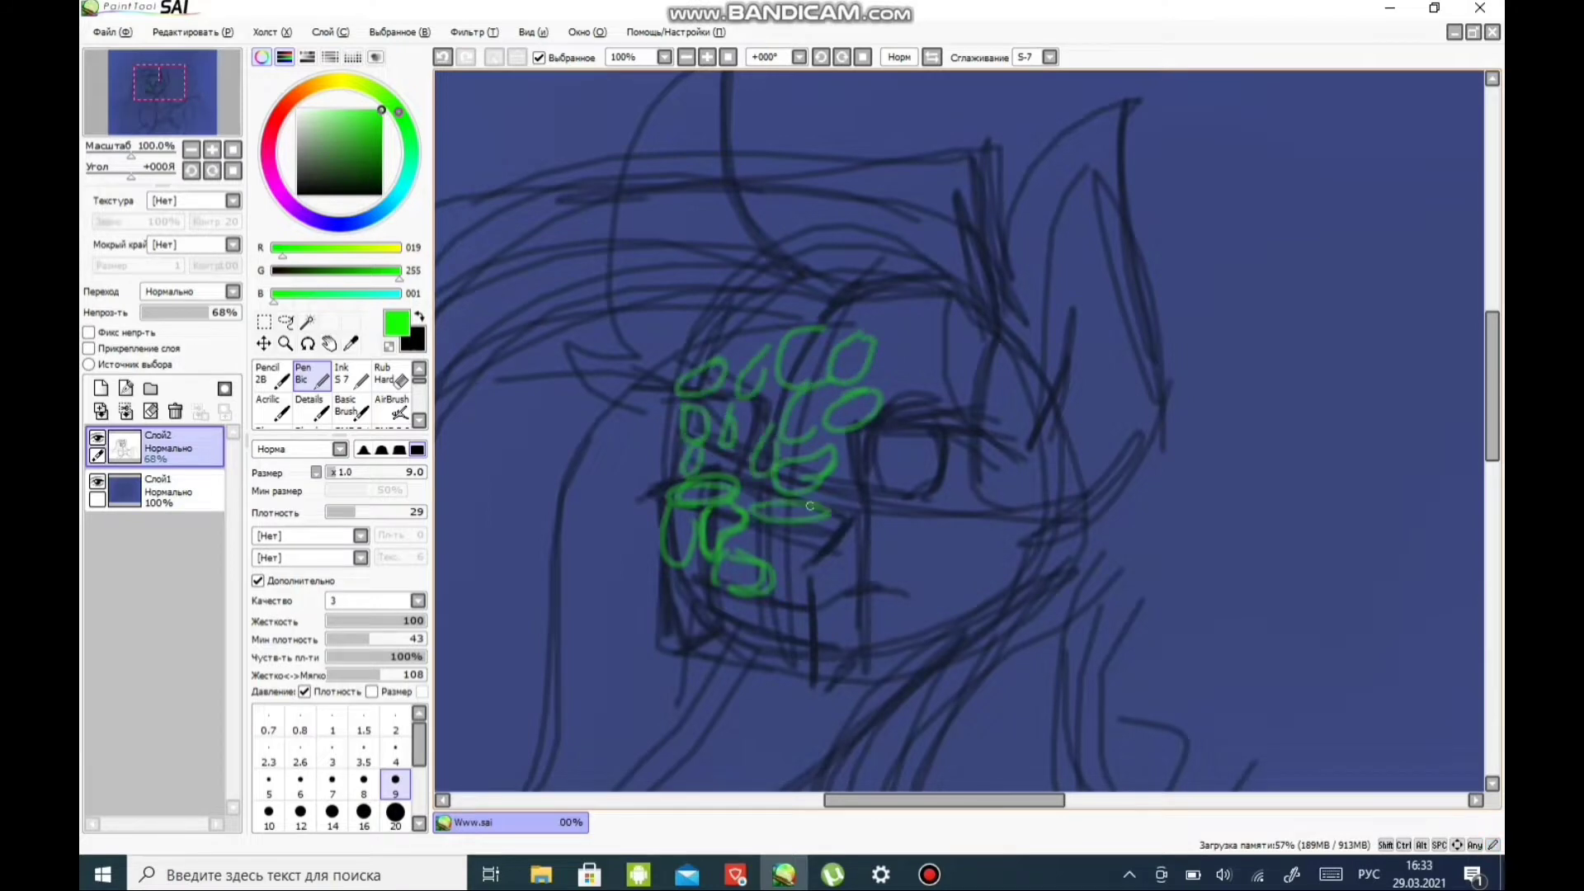
- Sketch more green scales on the lower muzzle, ear, cheek, jaw and top of the head
scroll(810, 506, down, 2)
drag(753, 562, 522, 748)
drag(816, 536, 866, 467)
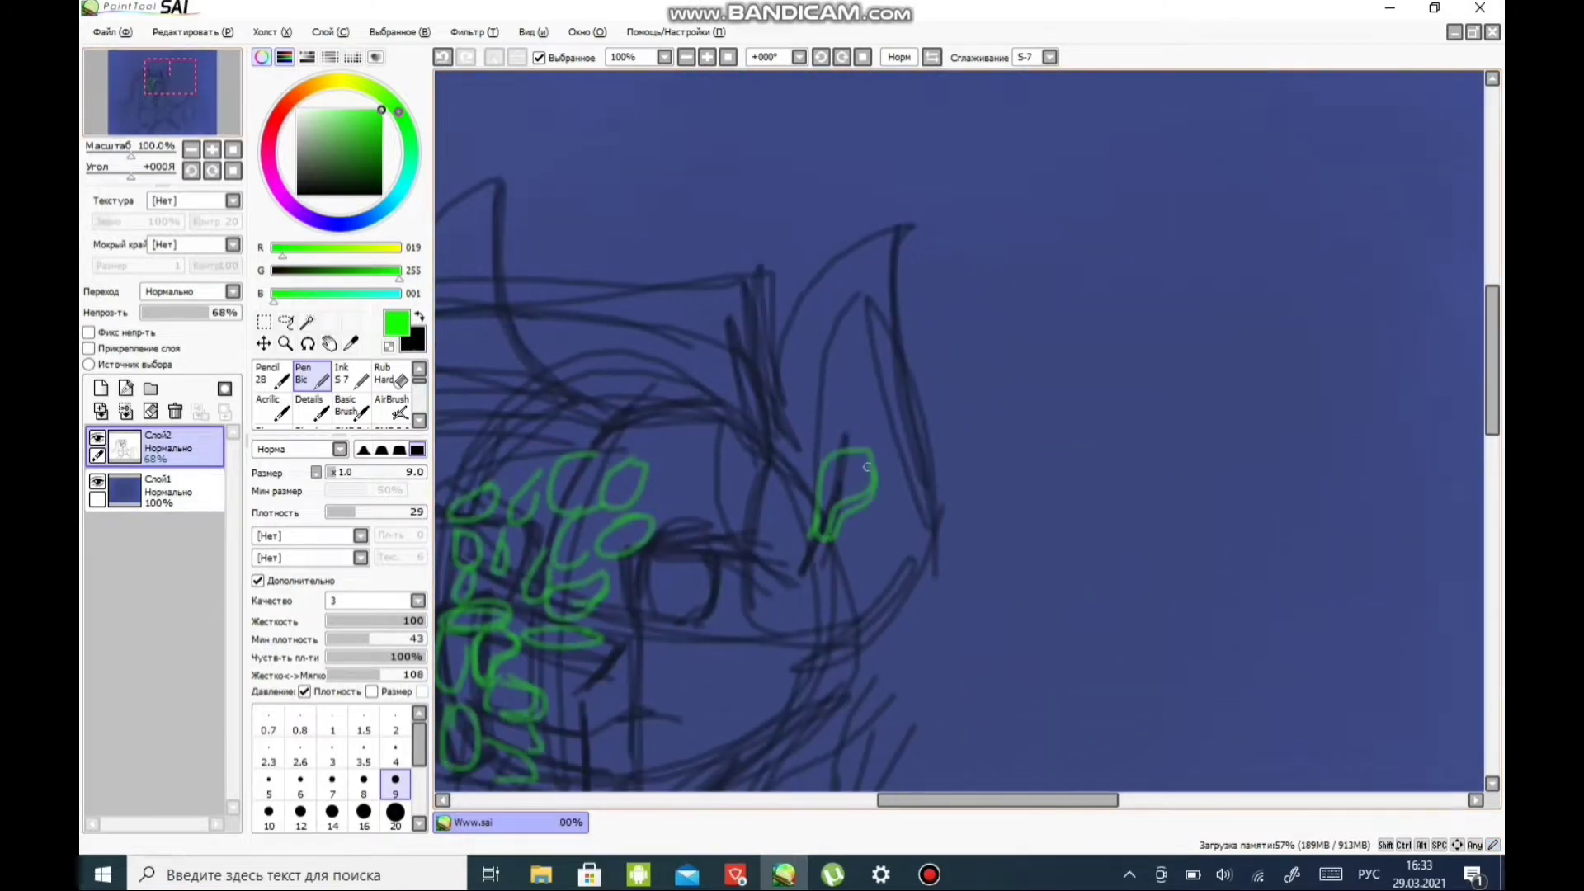
scroll(889, 588, down, 1)
scroll(888, 587, down, 2)
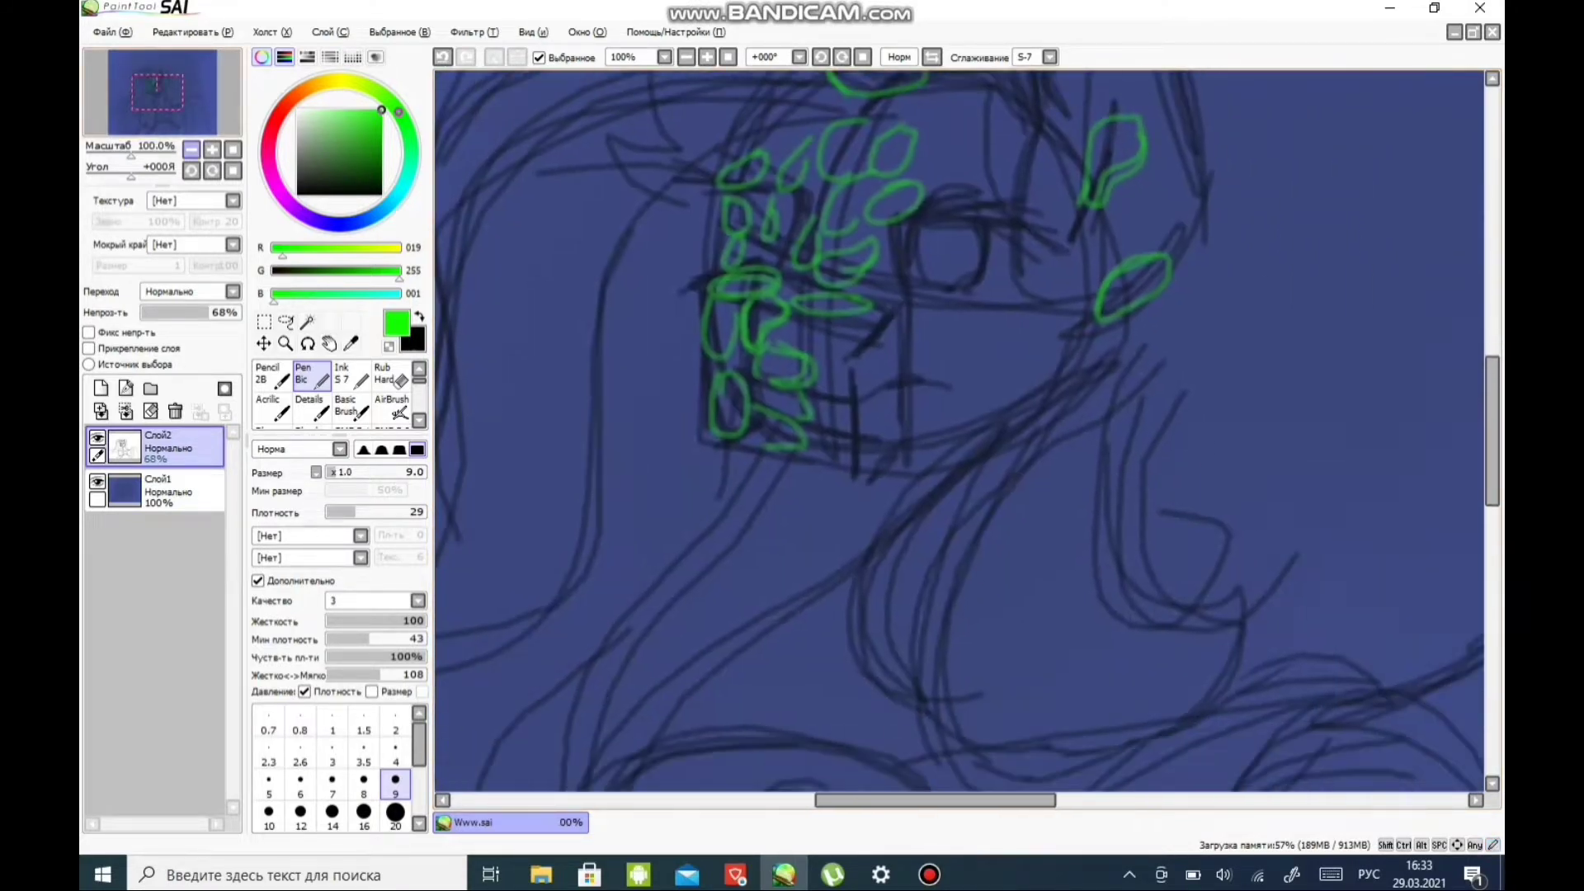
- Sketch green scales down the front of the neck, over the chest and foreleg, and on the mane strand behind the neck
scroll(888, 587, up, 1)
mouse_move(956, 429)
mouse_down()
mouse_move(957, 449)
mouse_move(1089, 329)
mouse_move(924, 390)
mouse_move(941, 239)
mouse_up()
drag(801, 421, 760, 449)
drag(761, 450, 811, 445)
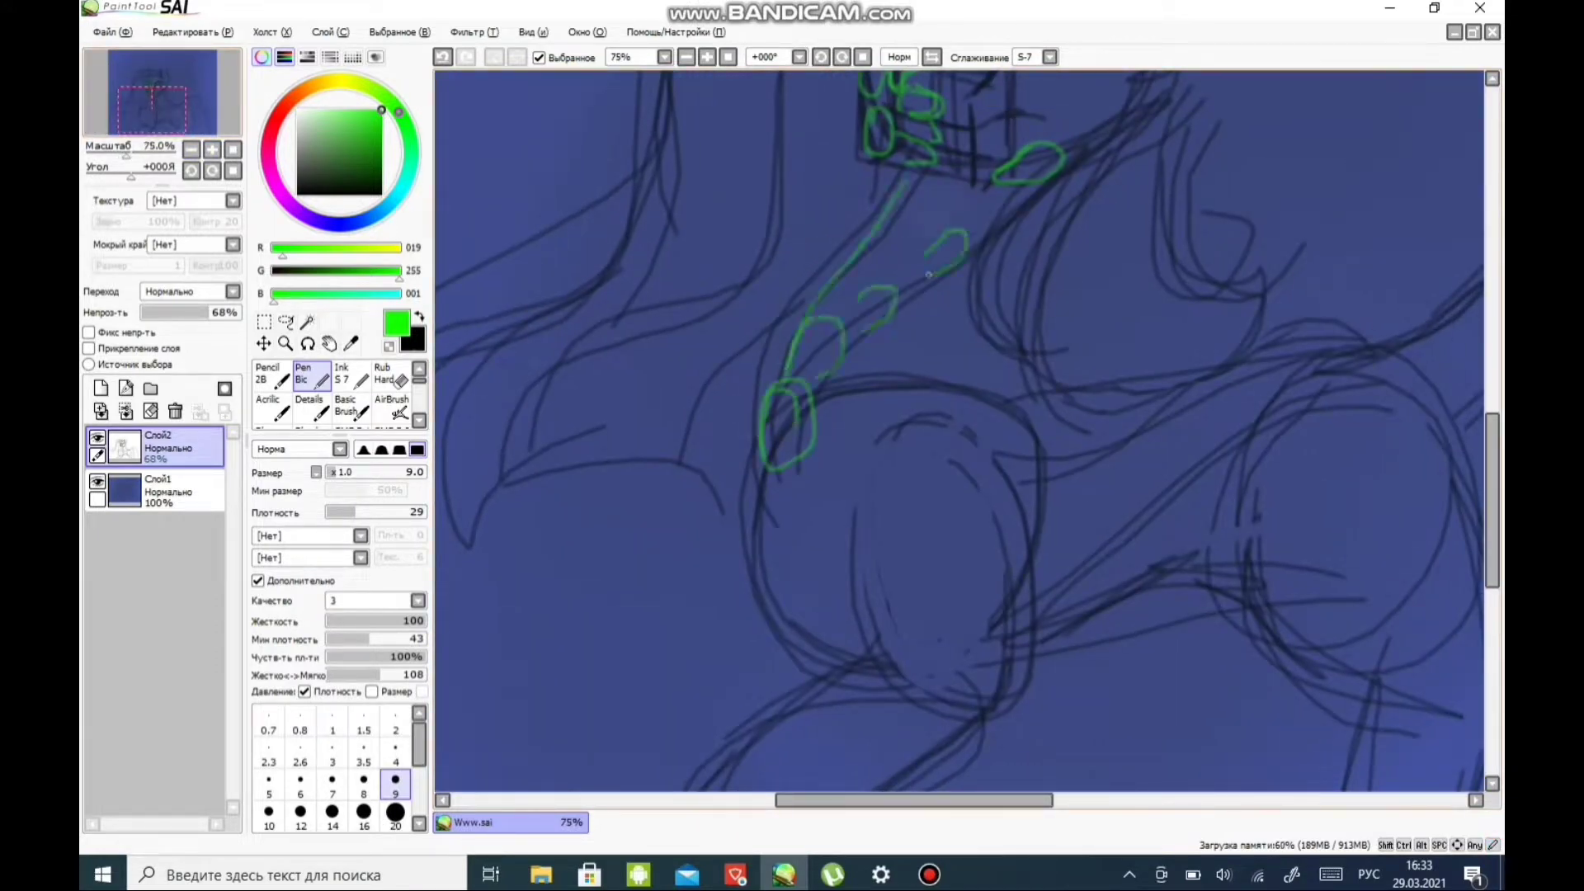
scroll(908, 567, down, 1)
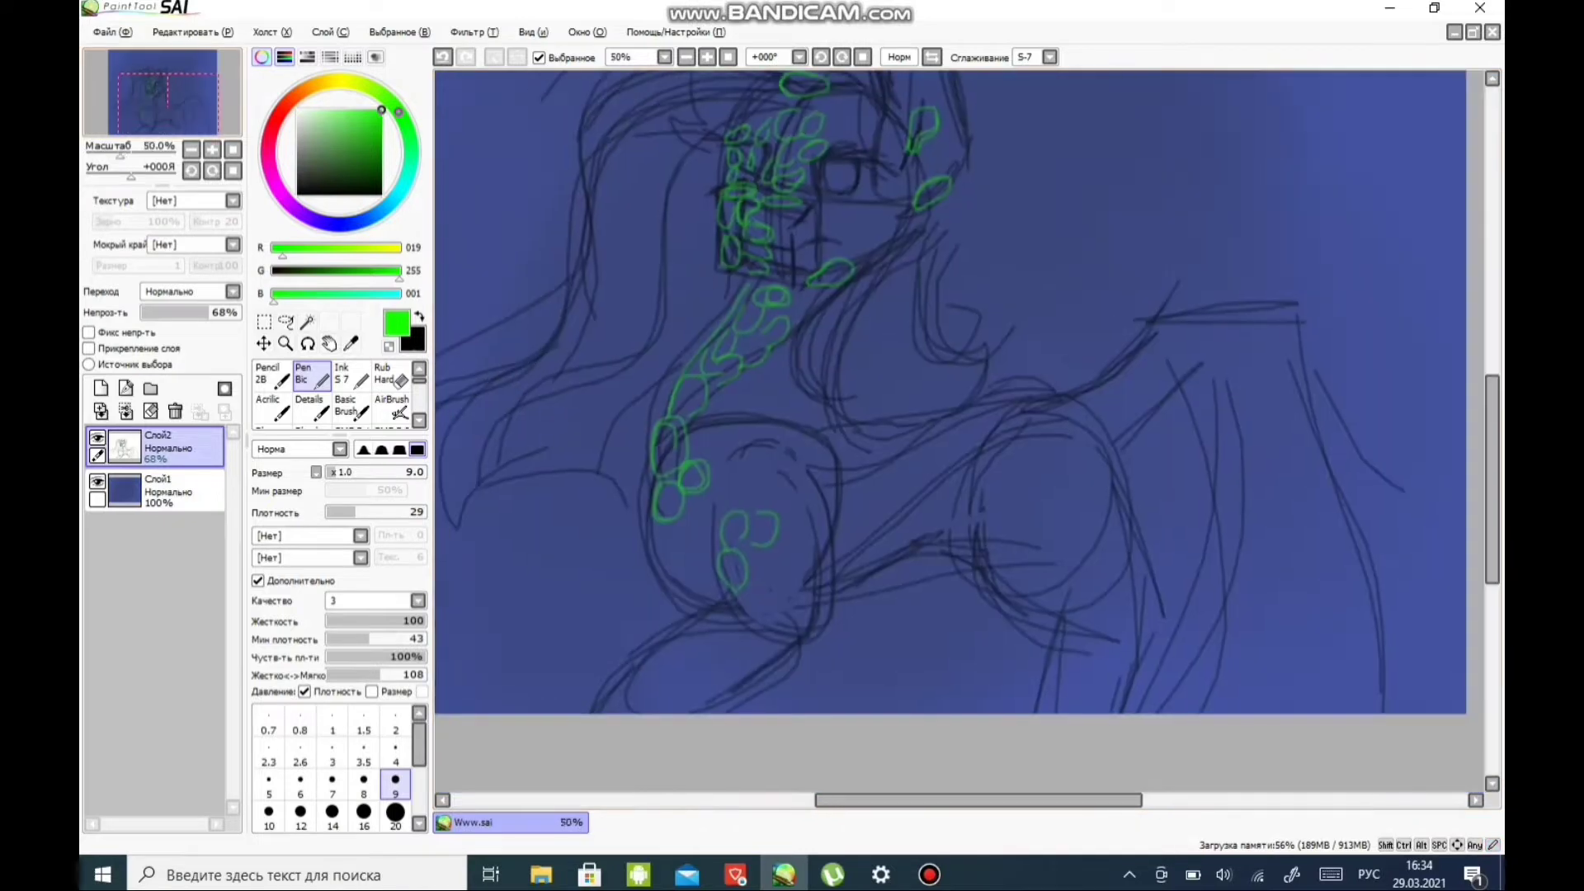
drag(957, 276, 1184, 392)
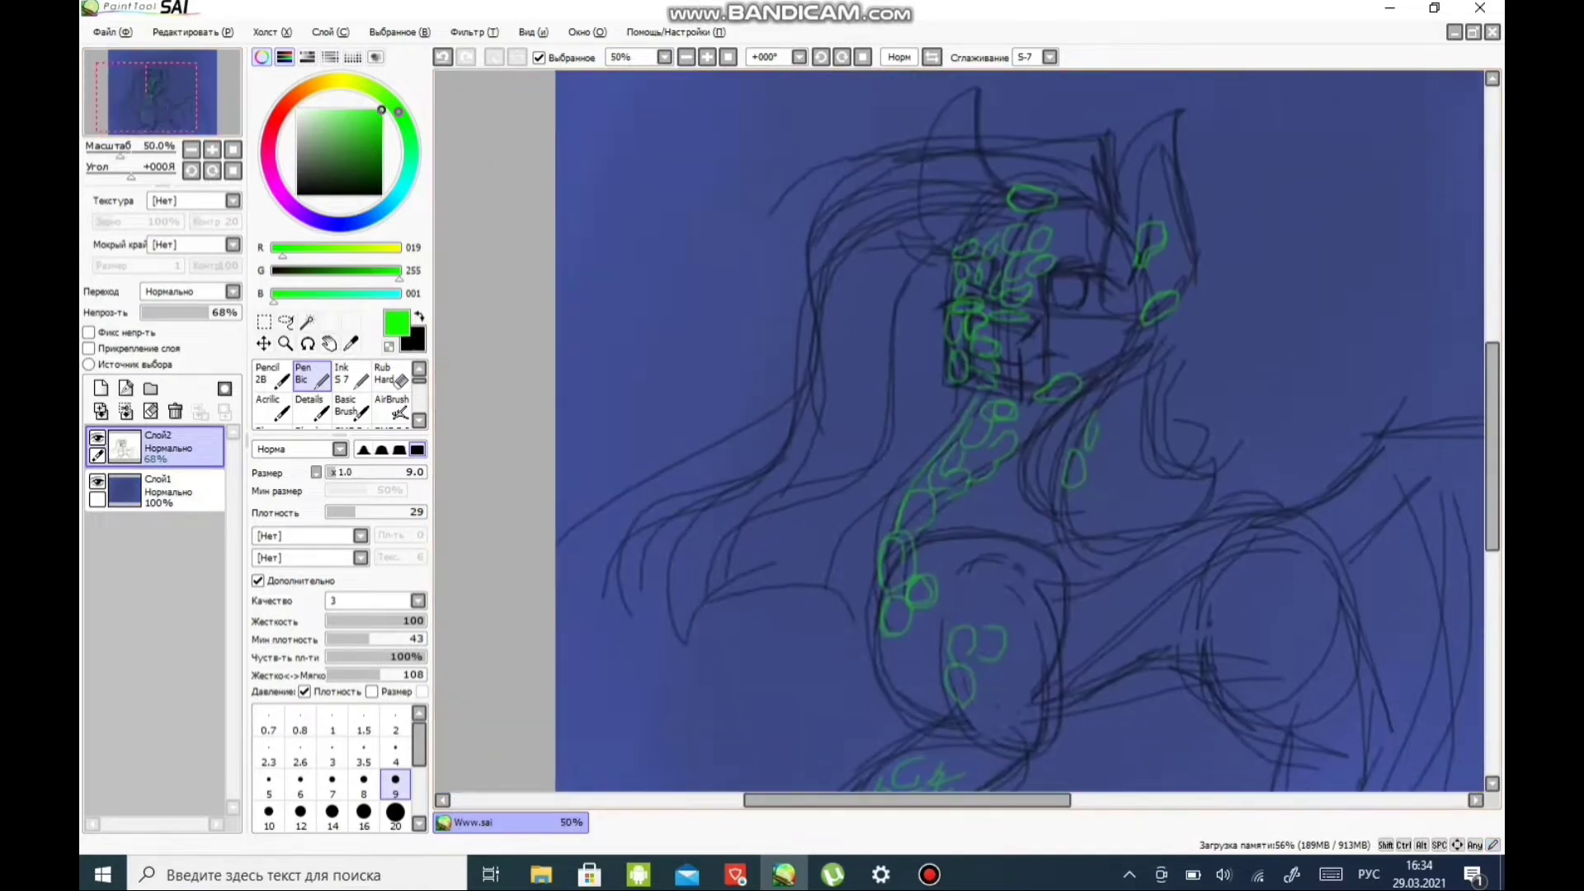
- Ink the cheek scale, fur tuft and nearer ear in black with a size 3.5 Pen on a new layer, with the sketch dimmed to 36%
drag(856, 439, 392, 367)
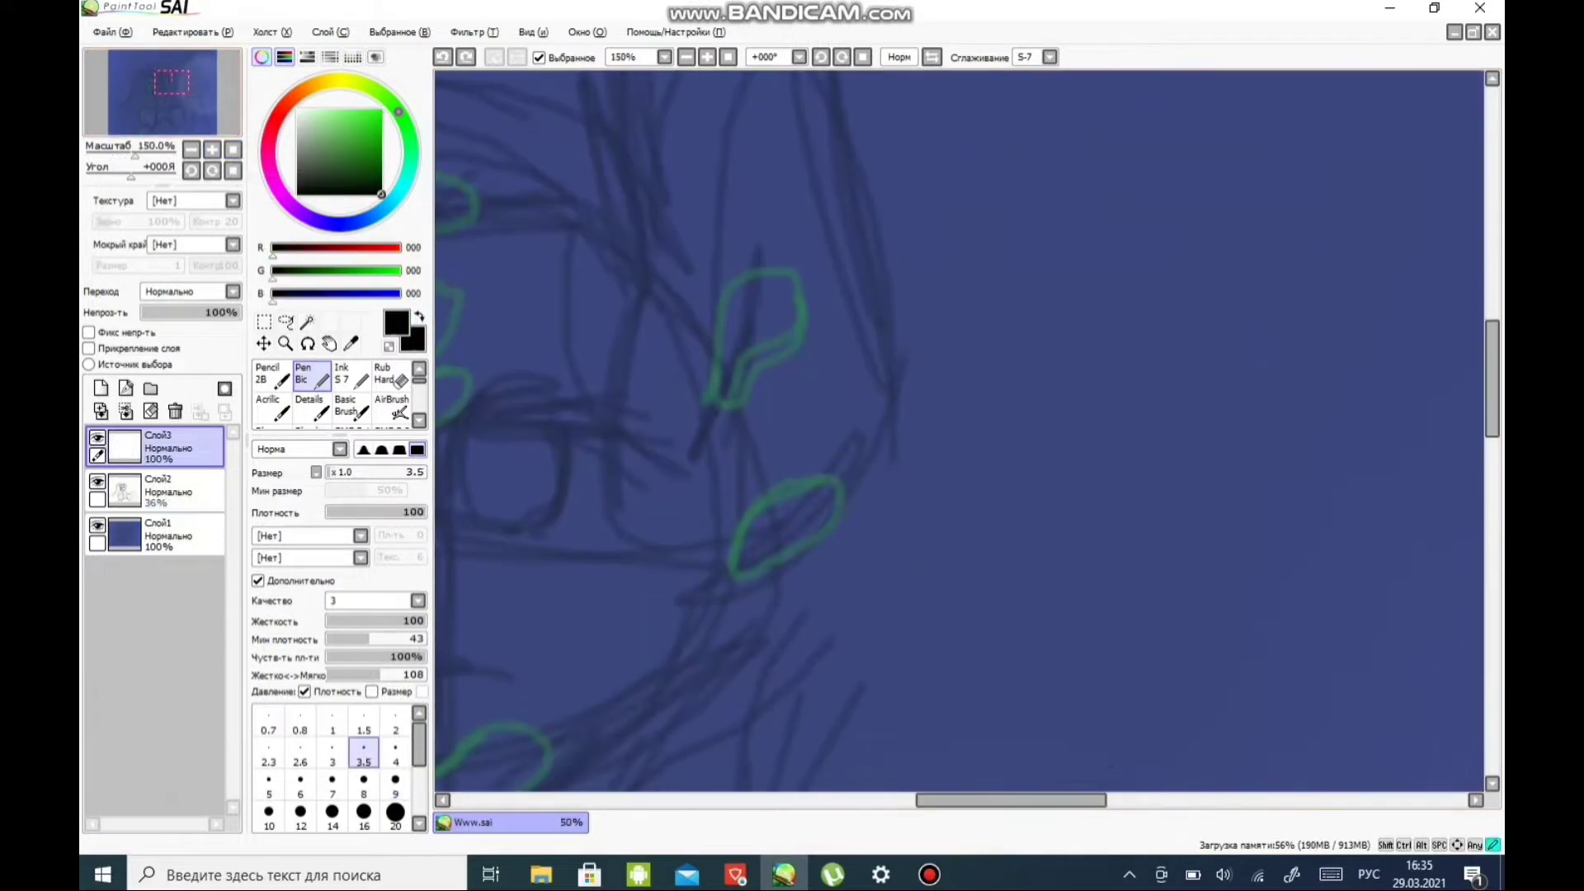
drag(861, 486, 920, 515)
scroll(920, 515, down, 2)
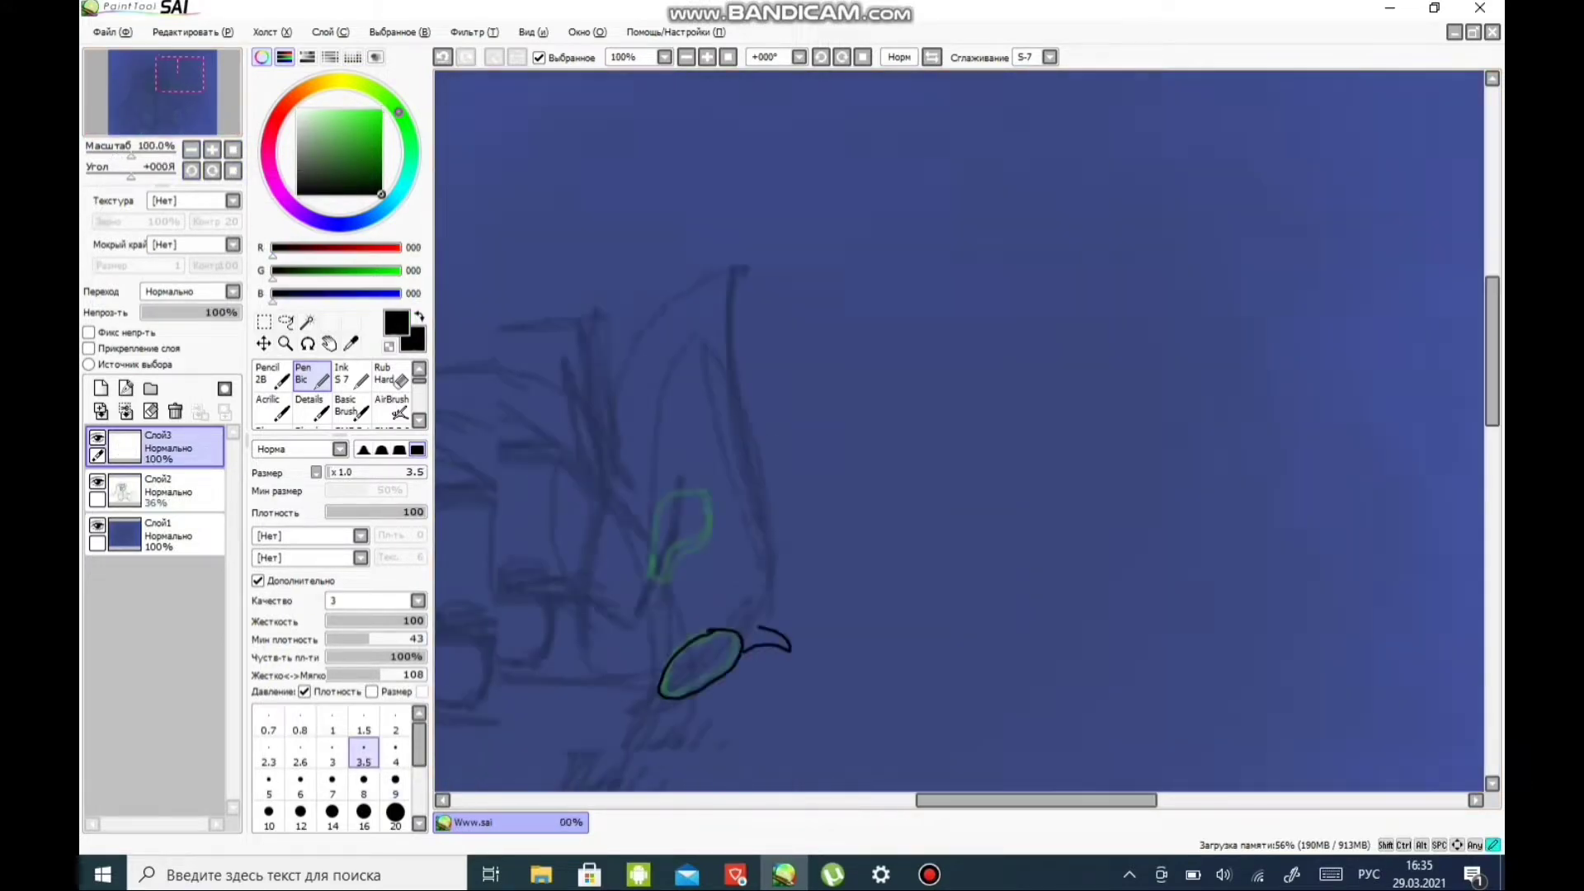
drag(749, 338, 759, 491)
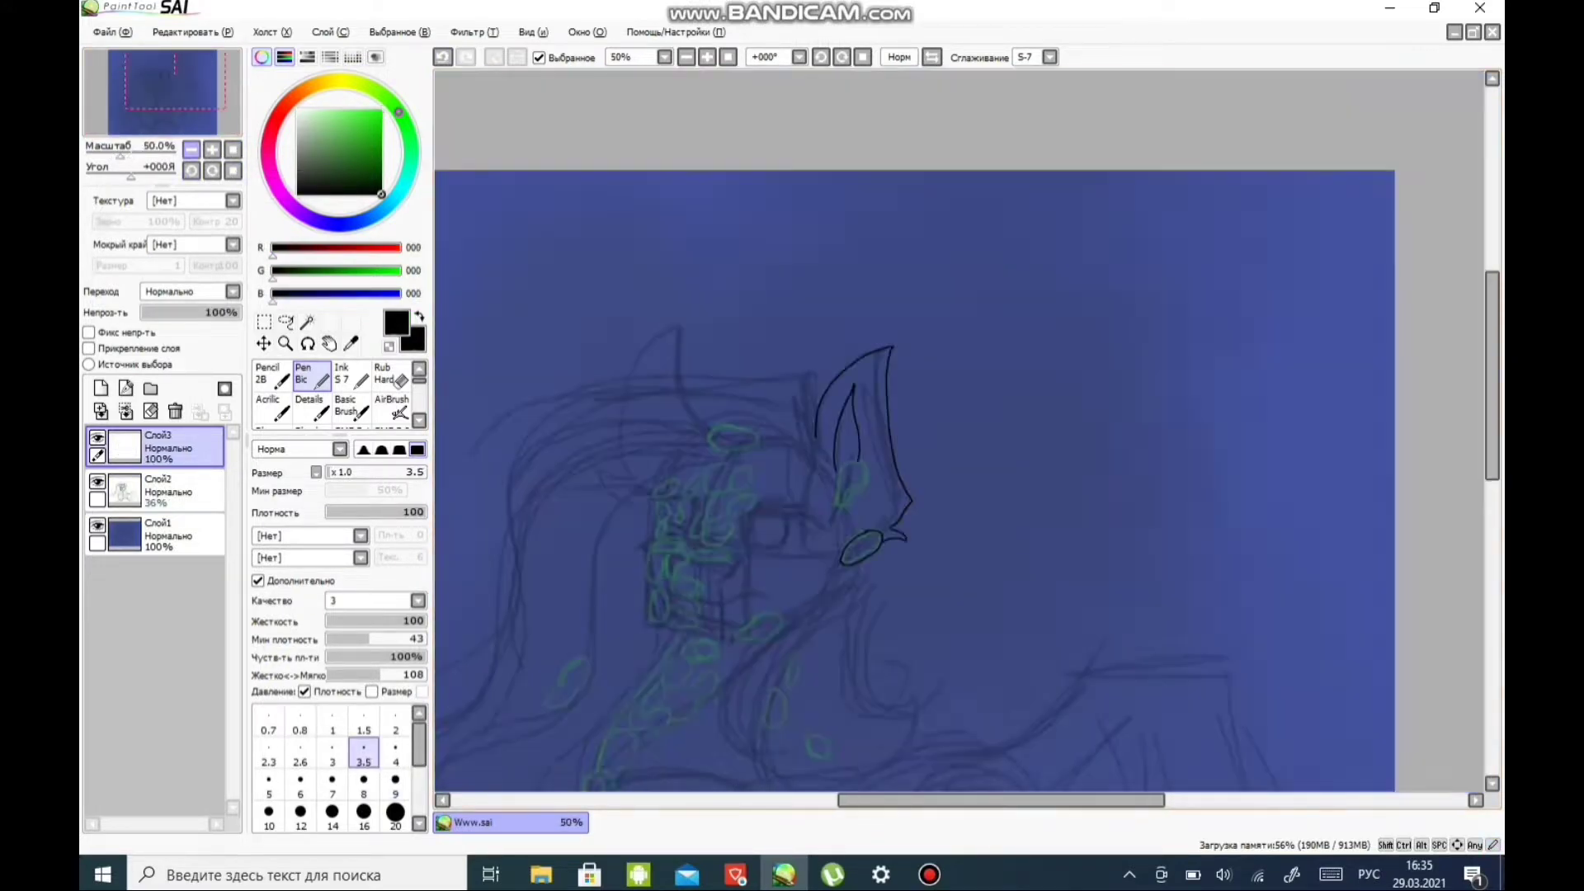
drag(748, 340, 711, 508)
scroll(961, 429, up, 2)
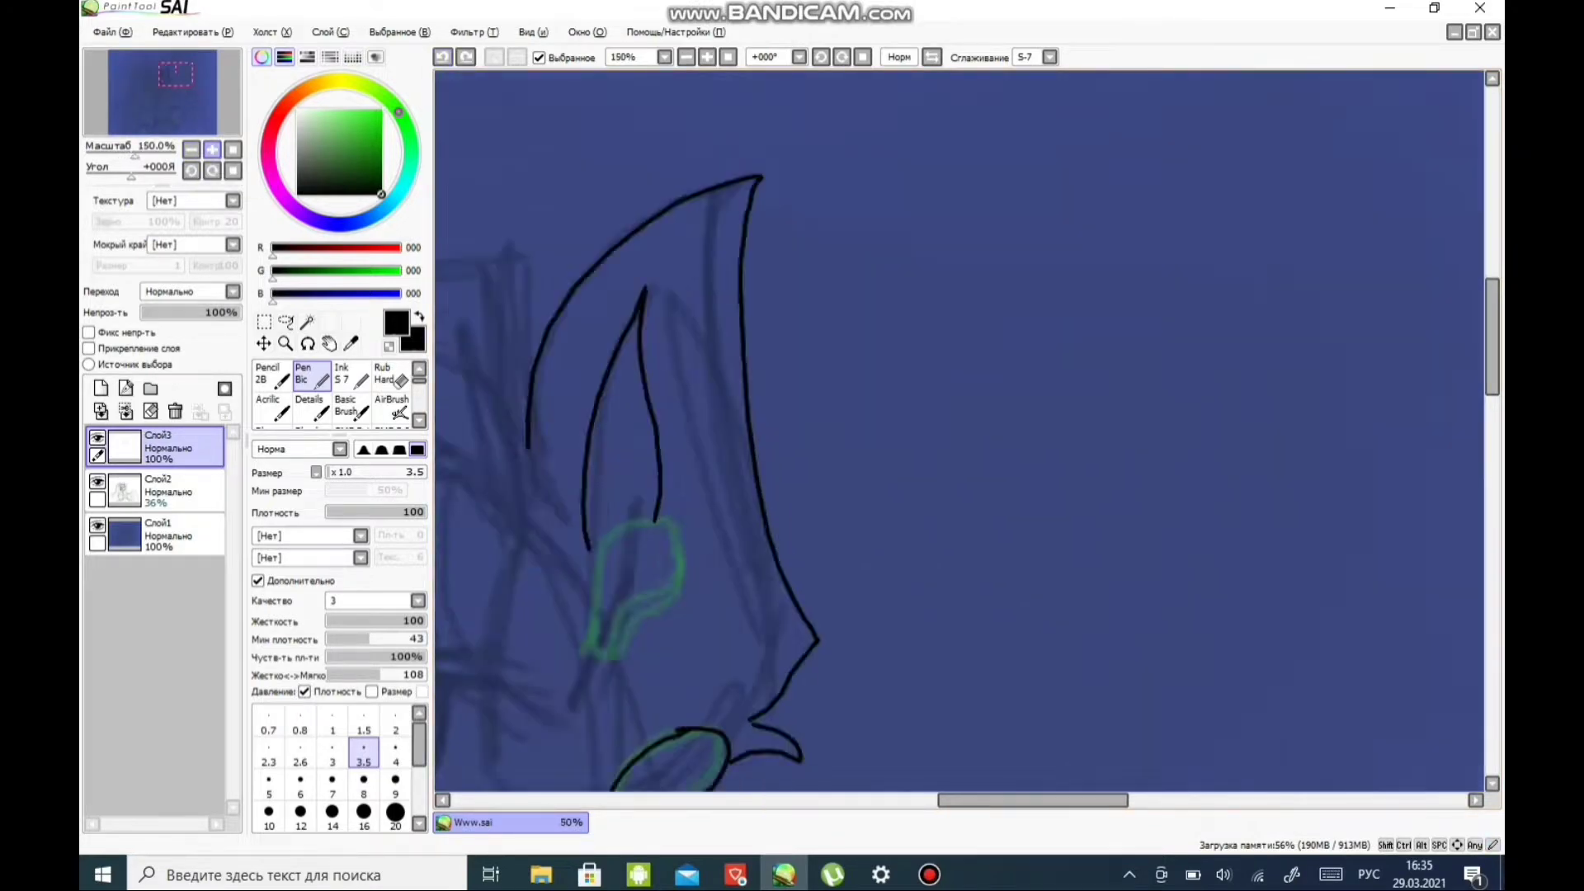
- Ink the scale inside the ear, the forelock, the scale on top of the head and the upper mane curve
scroll(961, 429, down, 2)
scroll(961, 428, up, 1)
drag(823, 329, 955, 412)
scroll(961, 429, down, 2)
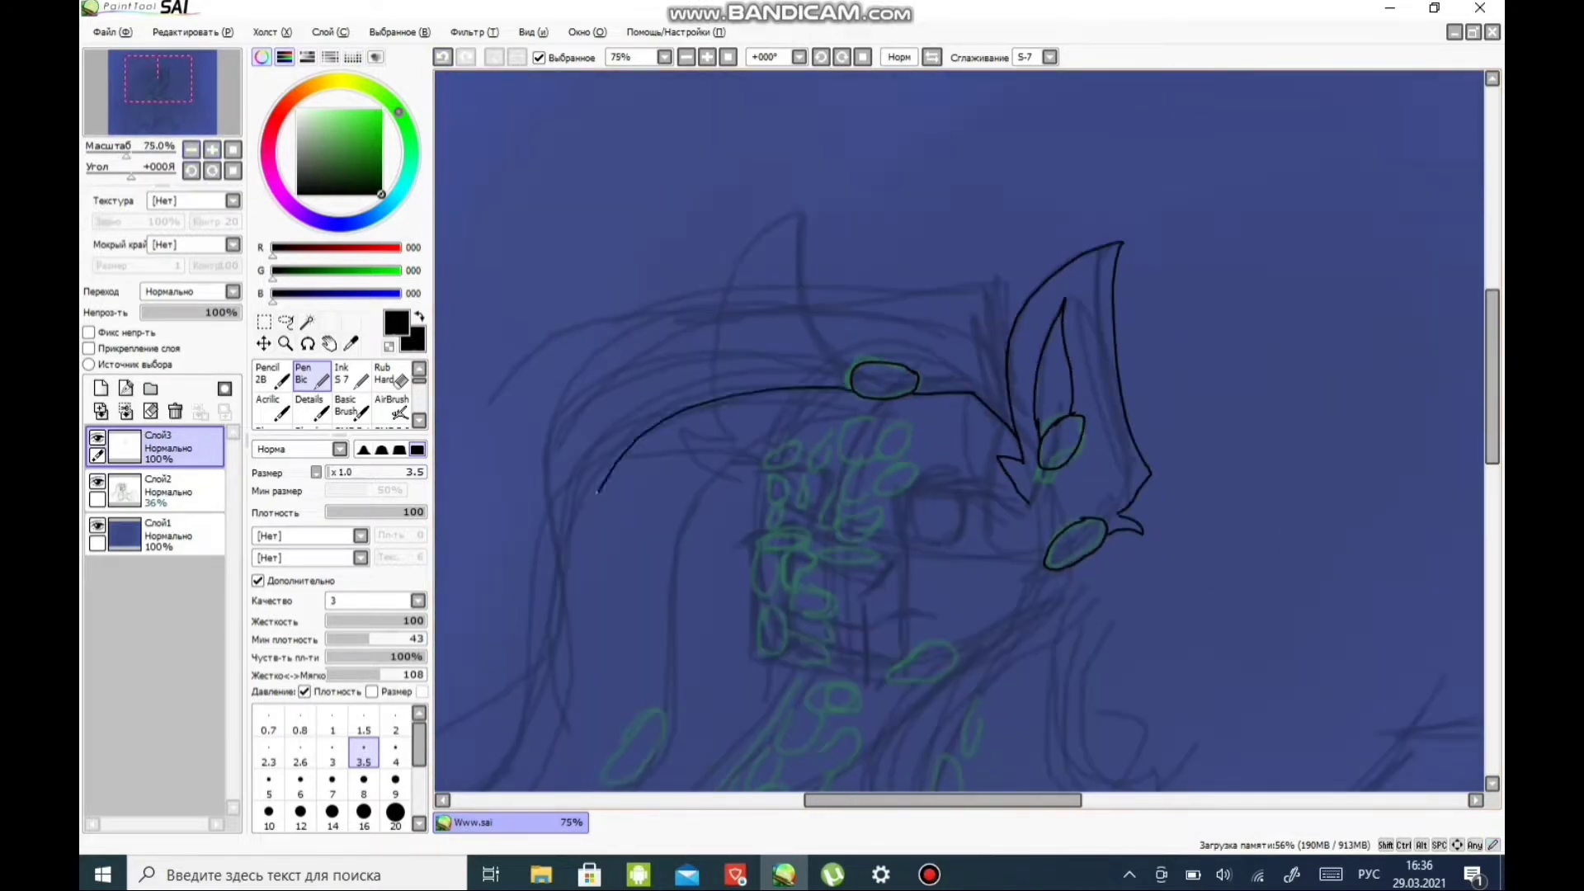
- Ink the face with its scales, eye and muzzle, the long mane strand and the front neck line, using Pen size 4
drag(1015, 216, 642, 648)
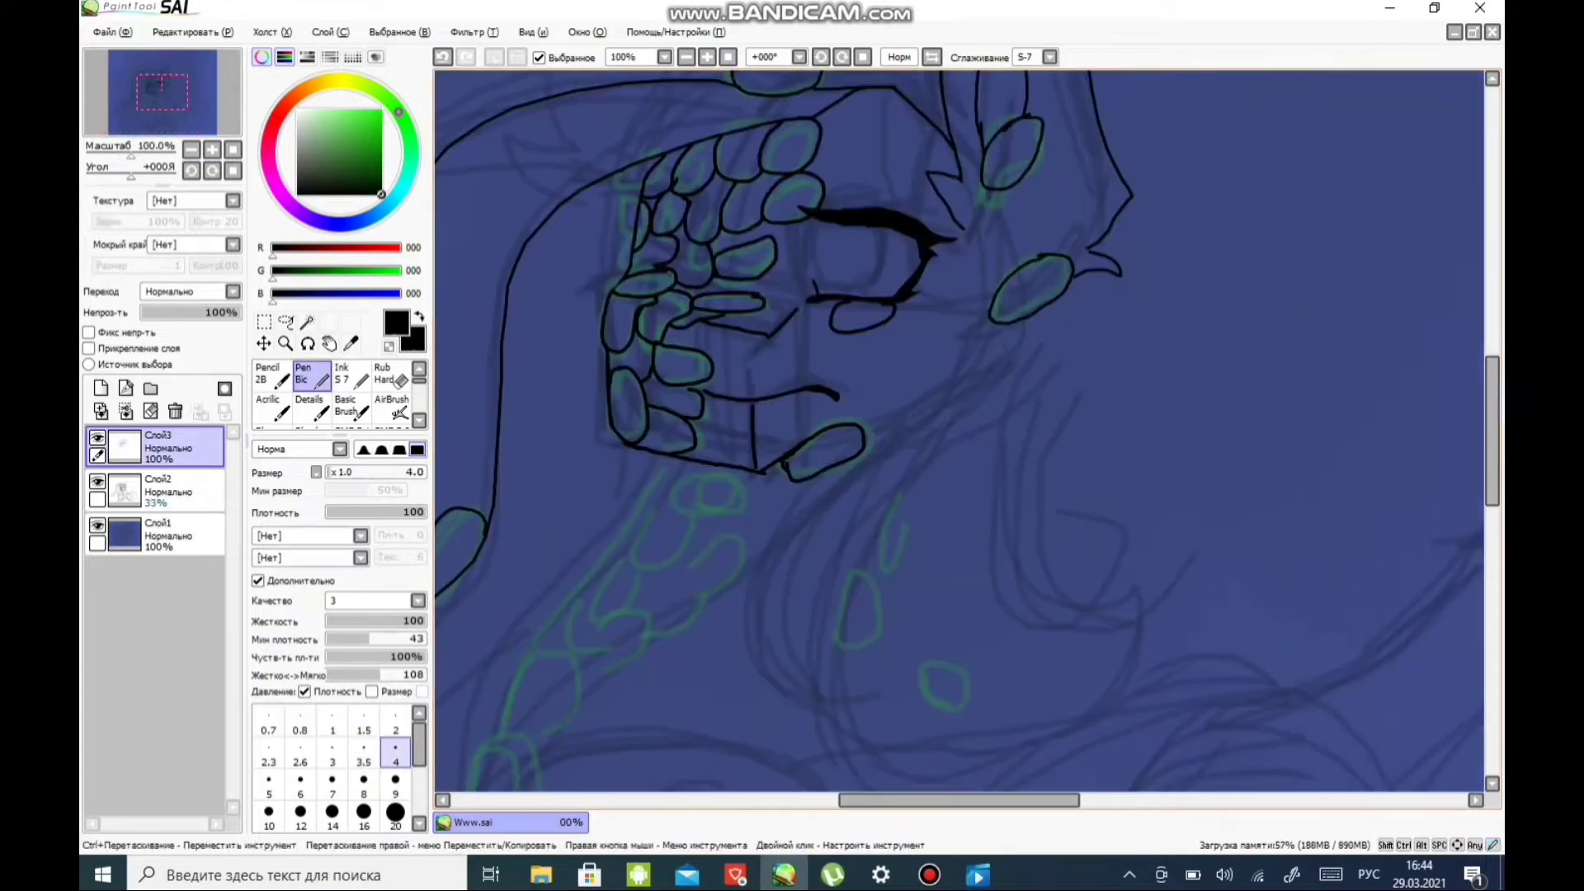
drag(858, 191, 733, 551)
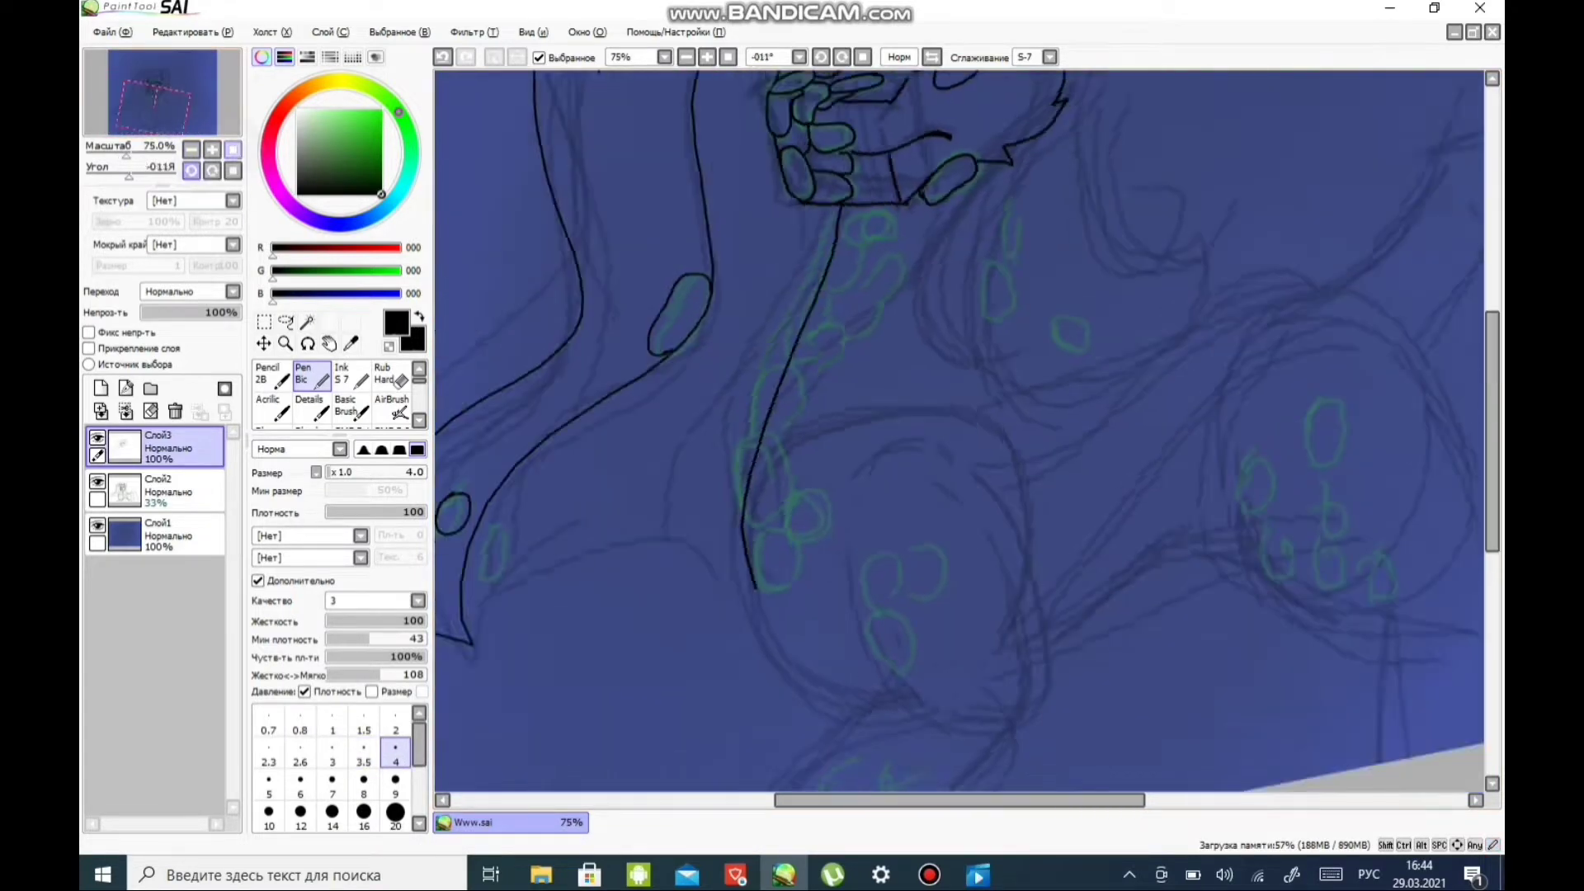
scroll(961, 429, down, 4)
scroll(961, 429, up, 3)
scroll(961, 428, up, 1)
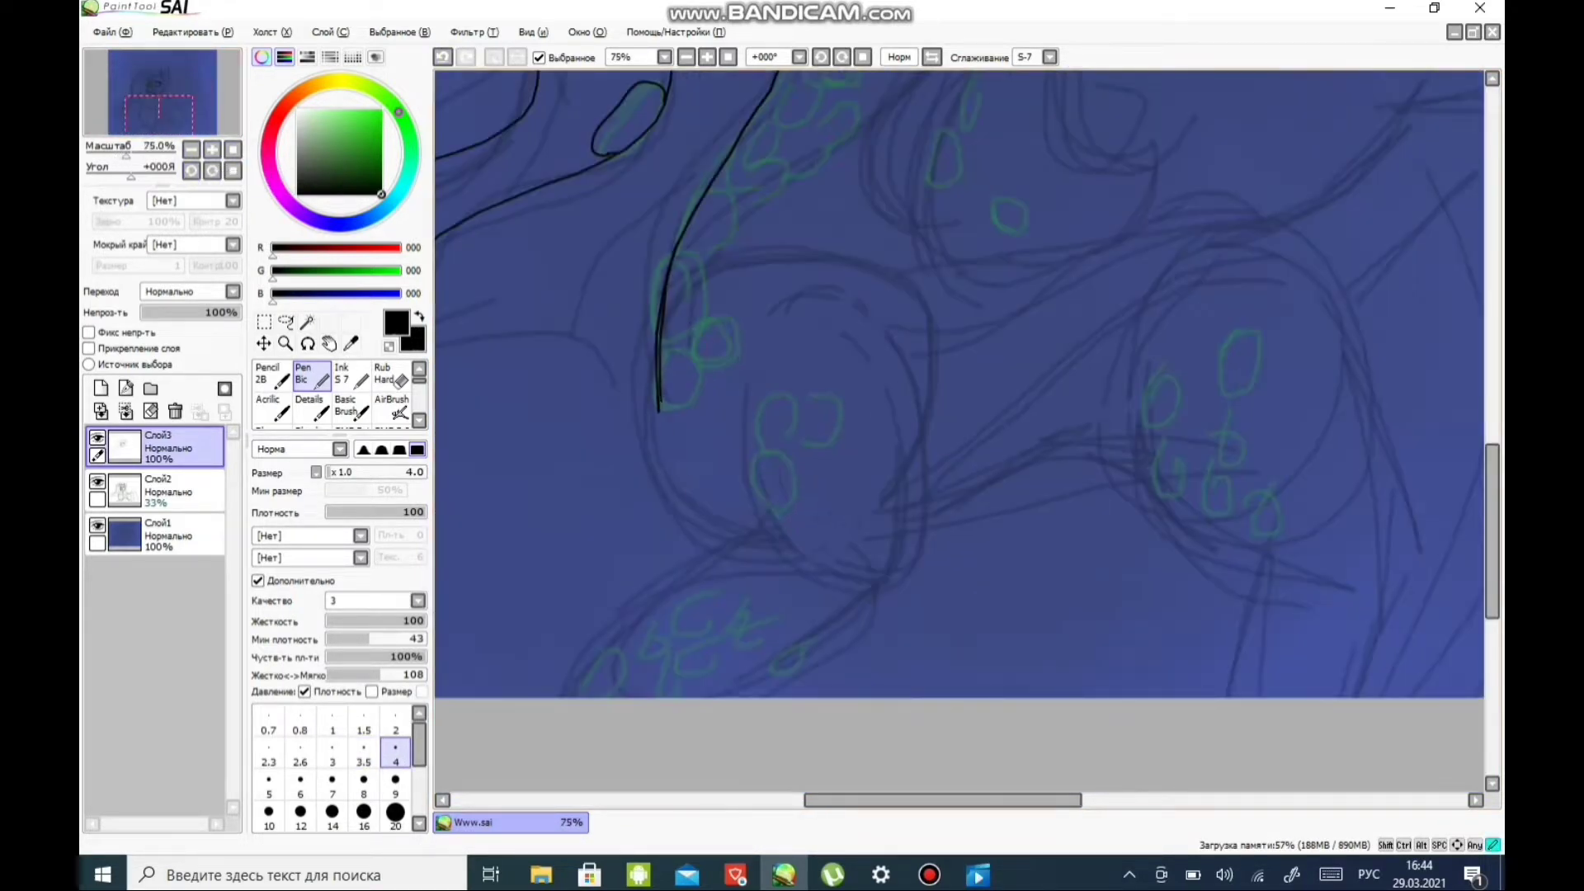
- Ink the chest curve and the outline of the bent foreleg down to the canvas edge
drag(660, 404, 723, 521)
drag(709, 394, 782, 551)
drag(914, 396, 715, 698)
scroll(961, 429, down, 2)
scroll(961, 429, up, 2)
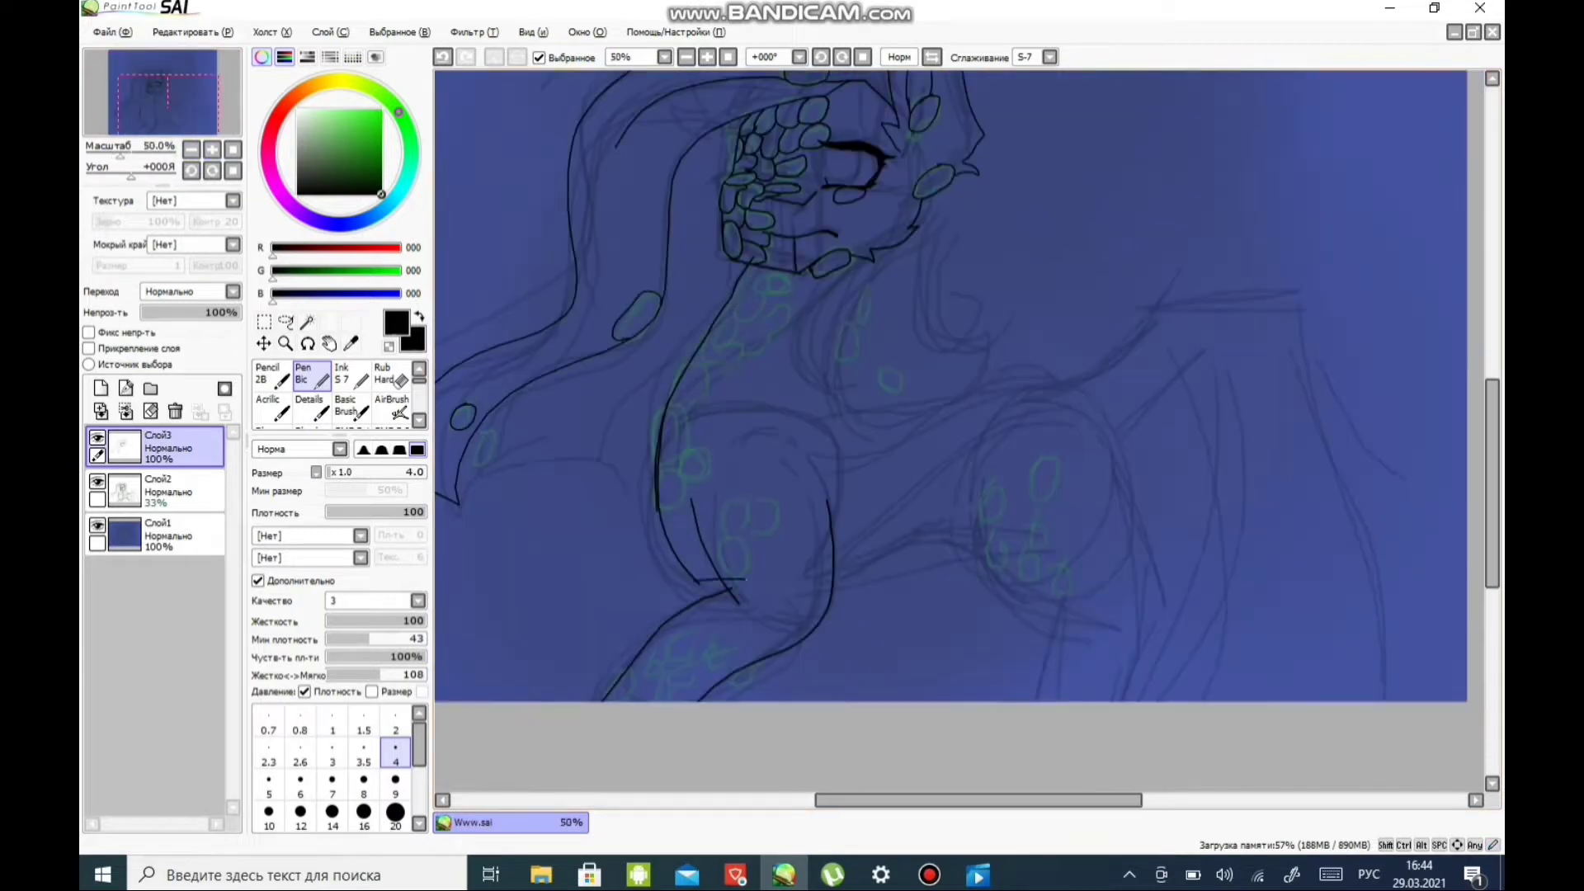
- Ink the scales down the front of the neck and chest, following the green guides
scroll(961, 429, up, 3)
scroll(961, 429, up, 2)
drag(660, 450, 615, 511)
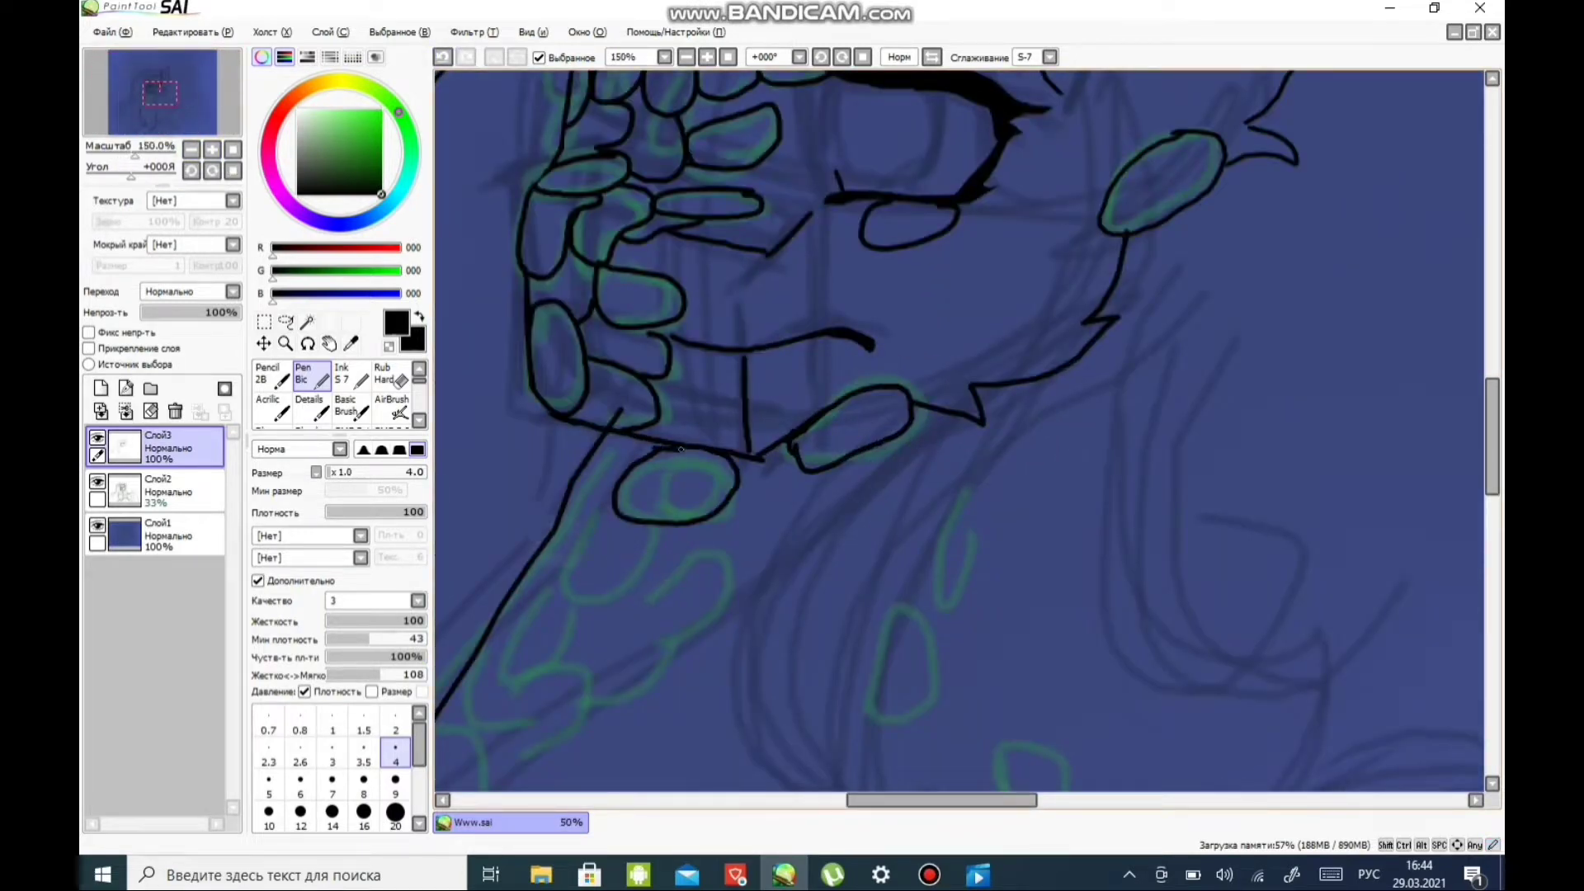
scroll(577, 598, down, 2)
drag(739, 549, 806, 532)
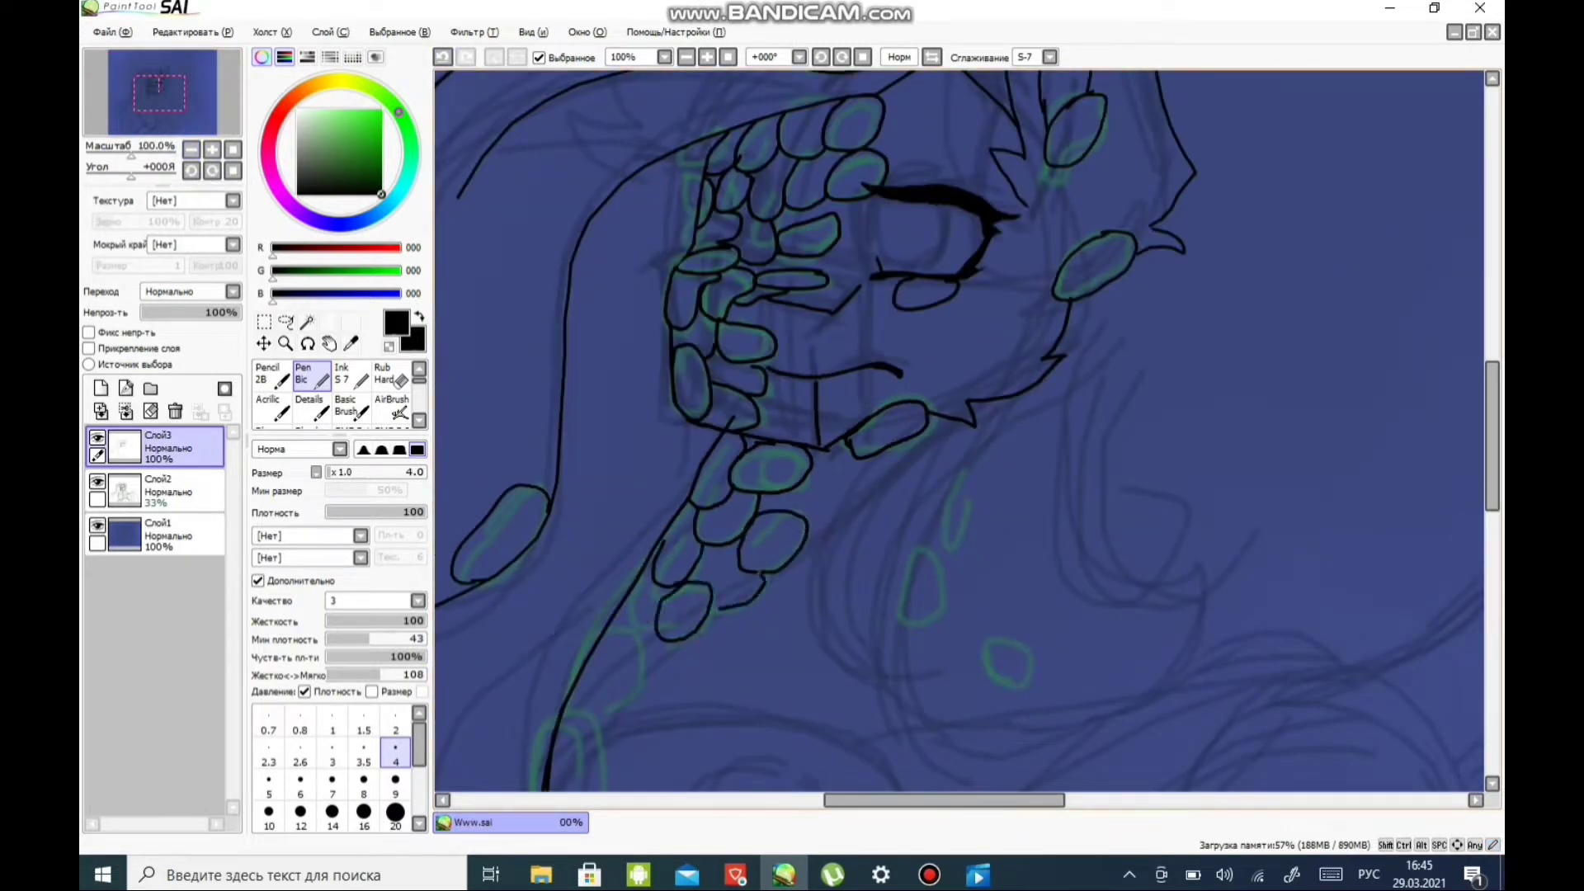
scroll(957, 429, down, 3)
drag(711, 310, 667, 440)
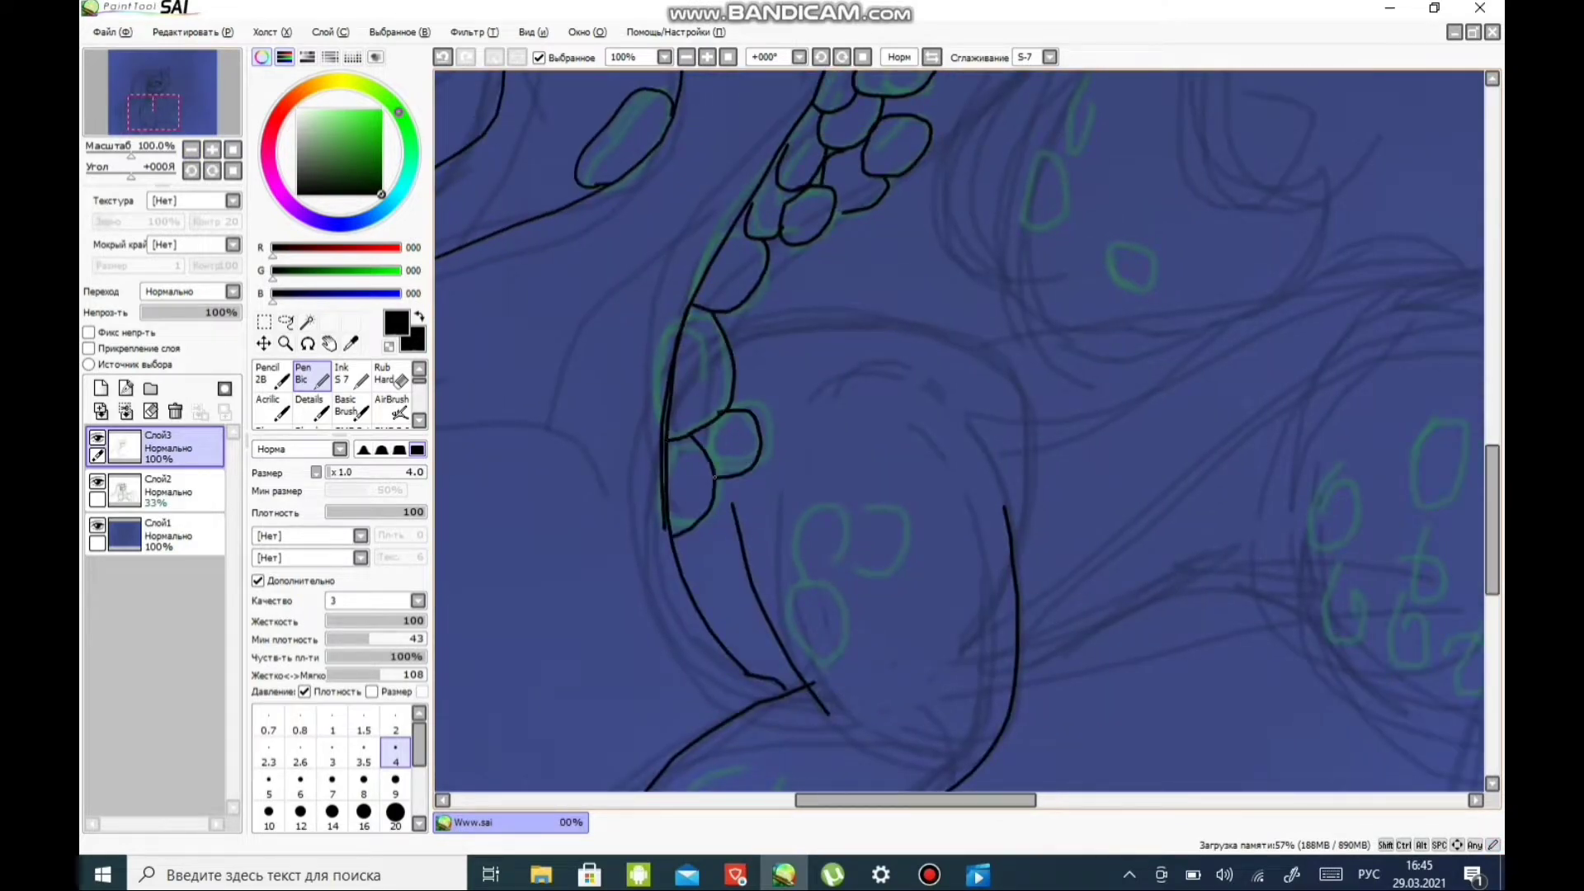
- Ink the scales on the upper foreleg, undo the first stroke of the mane lock behind the neck and redraw the lock's full outline
scroll(843, 610, up, 3)
click(191, 149)
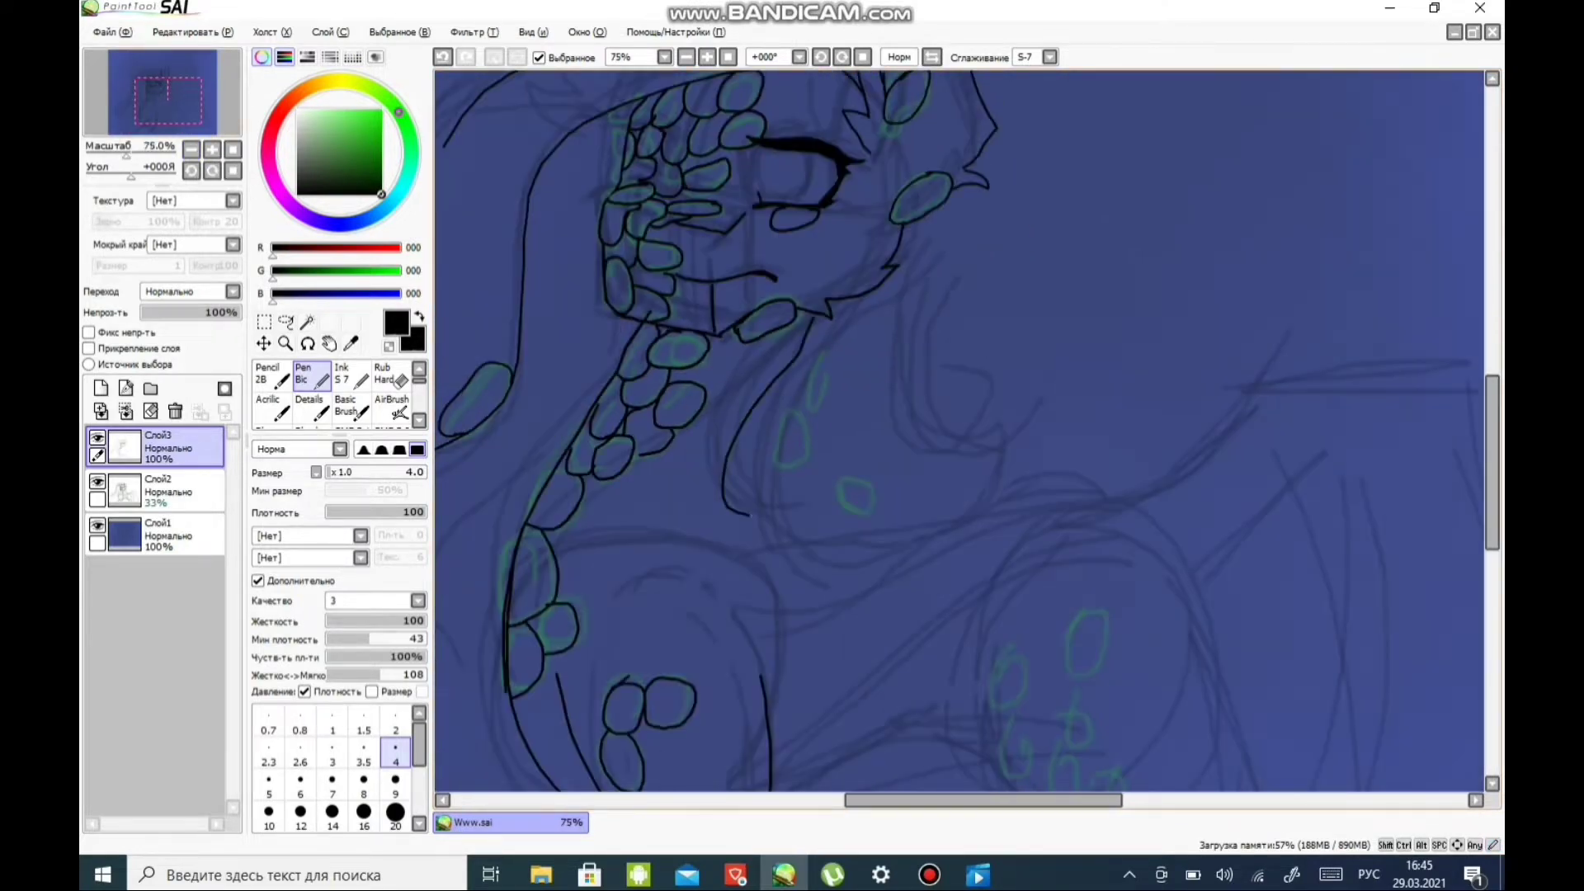
key(ctrl+z)
drag(810, 317, 732, 501)
drag(825, 322, 879, 557)
scroll(957, 429, down, 3)
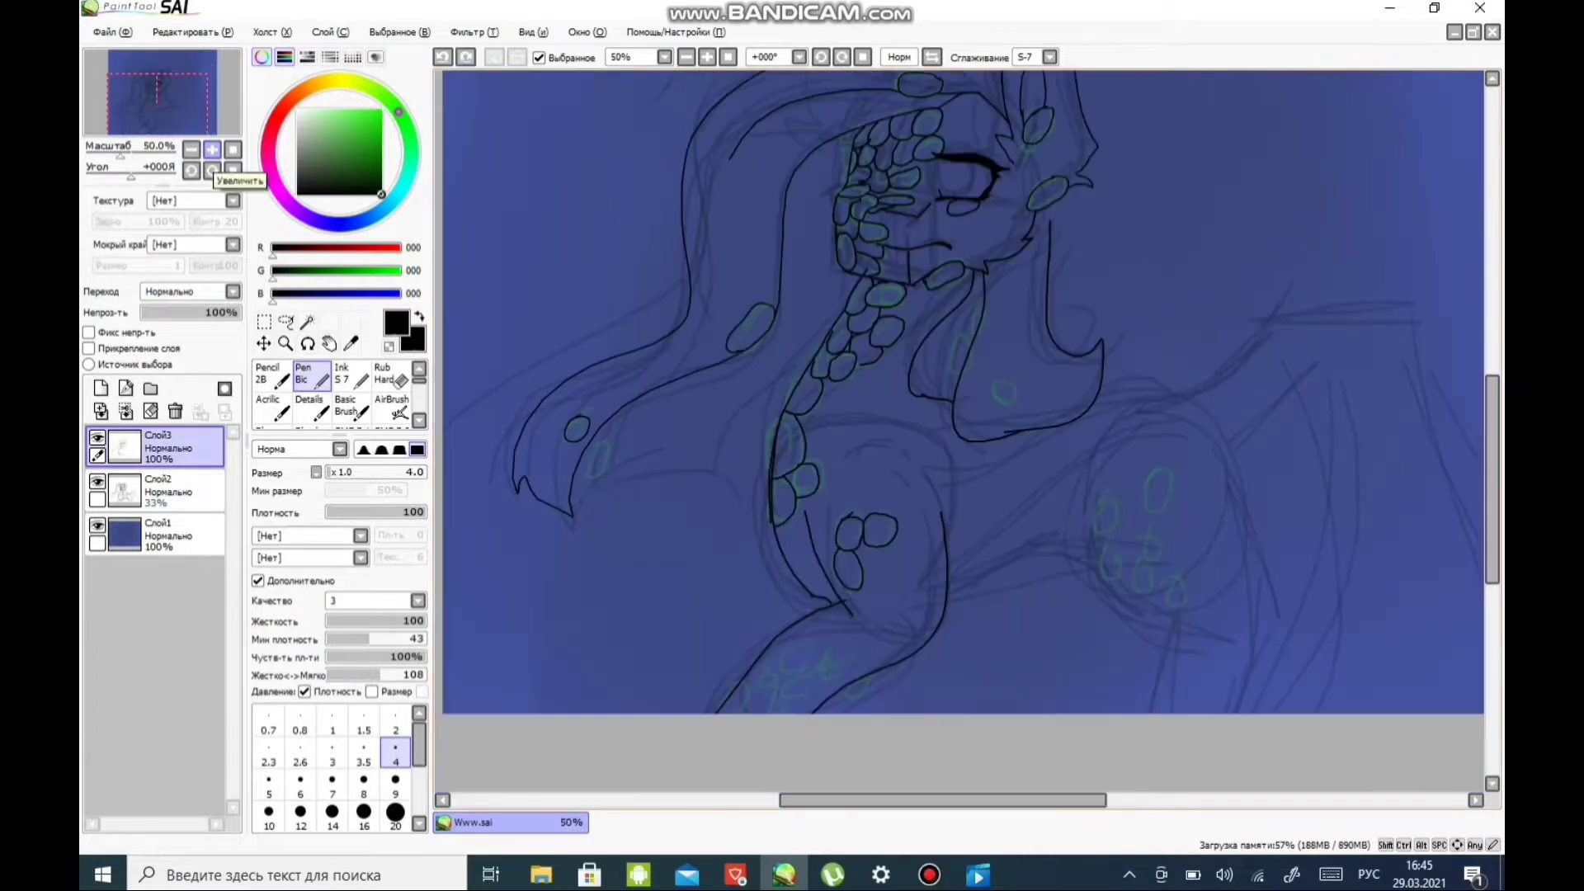
- Ink the lower mane edge in front of the chest, the belly line, and the outline of the rump and hind thigh
drag(790, 595, 936, 556)
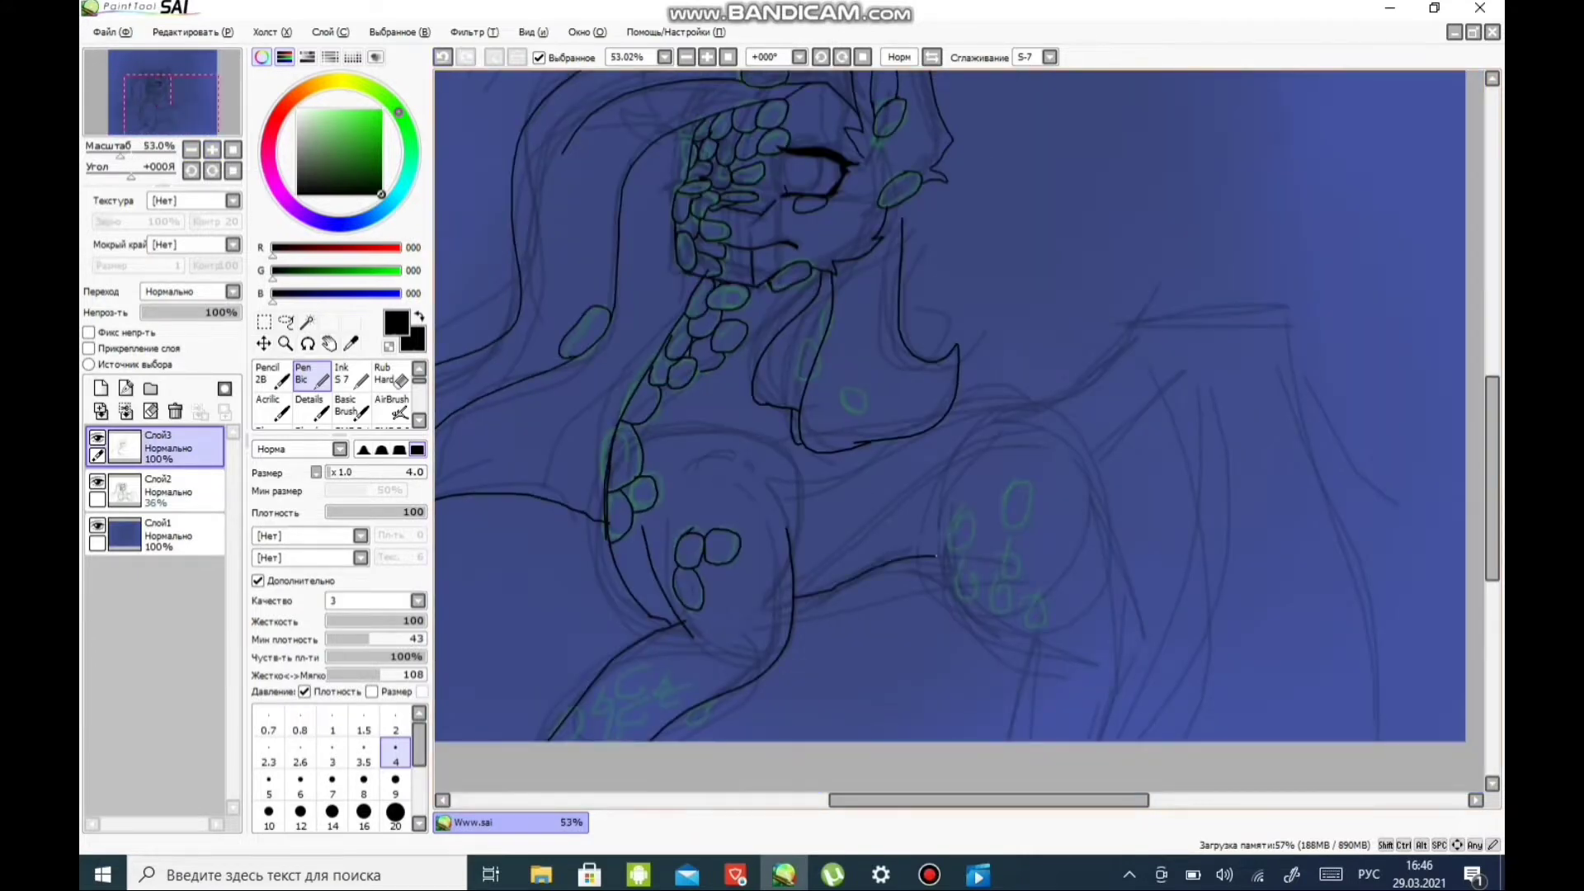
scroll(949, 404, right, 5)
scroll(949, 404, down, 1)
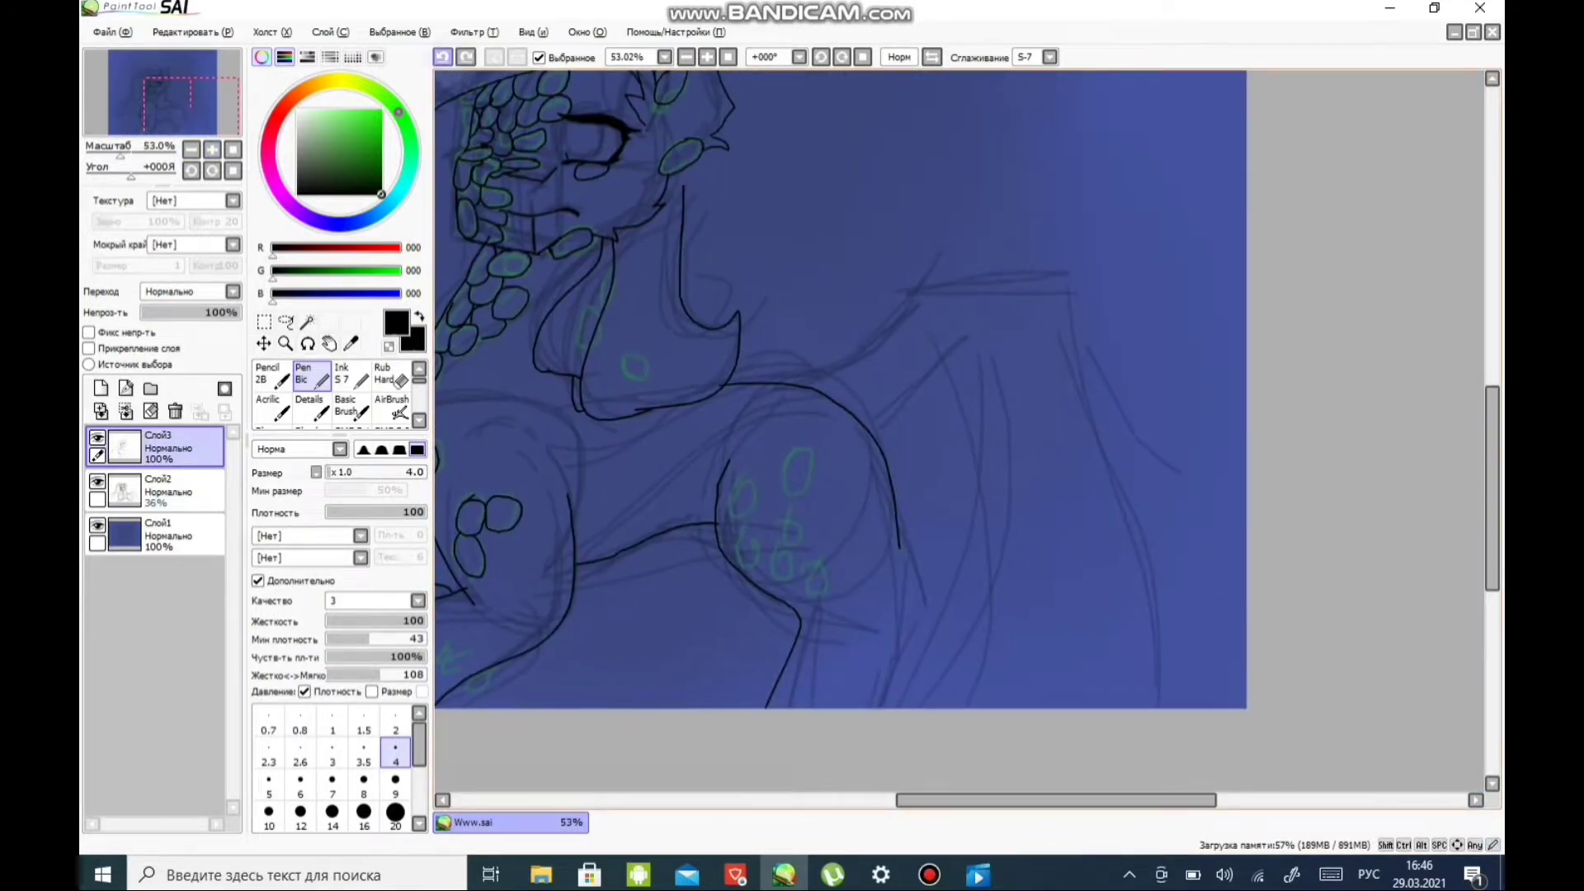
- Ink the oval scales on the hind thigh, following the green guides
scroll(841, 388, up, 3)
scroll(842, 388, up, 3)
drag(538, 495, 528, 615)
drag(518, 642, 564, 757)
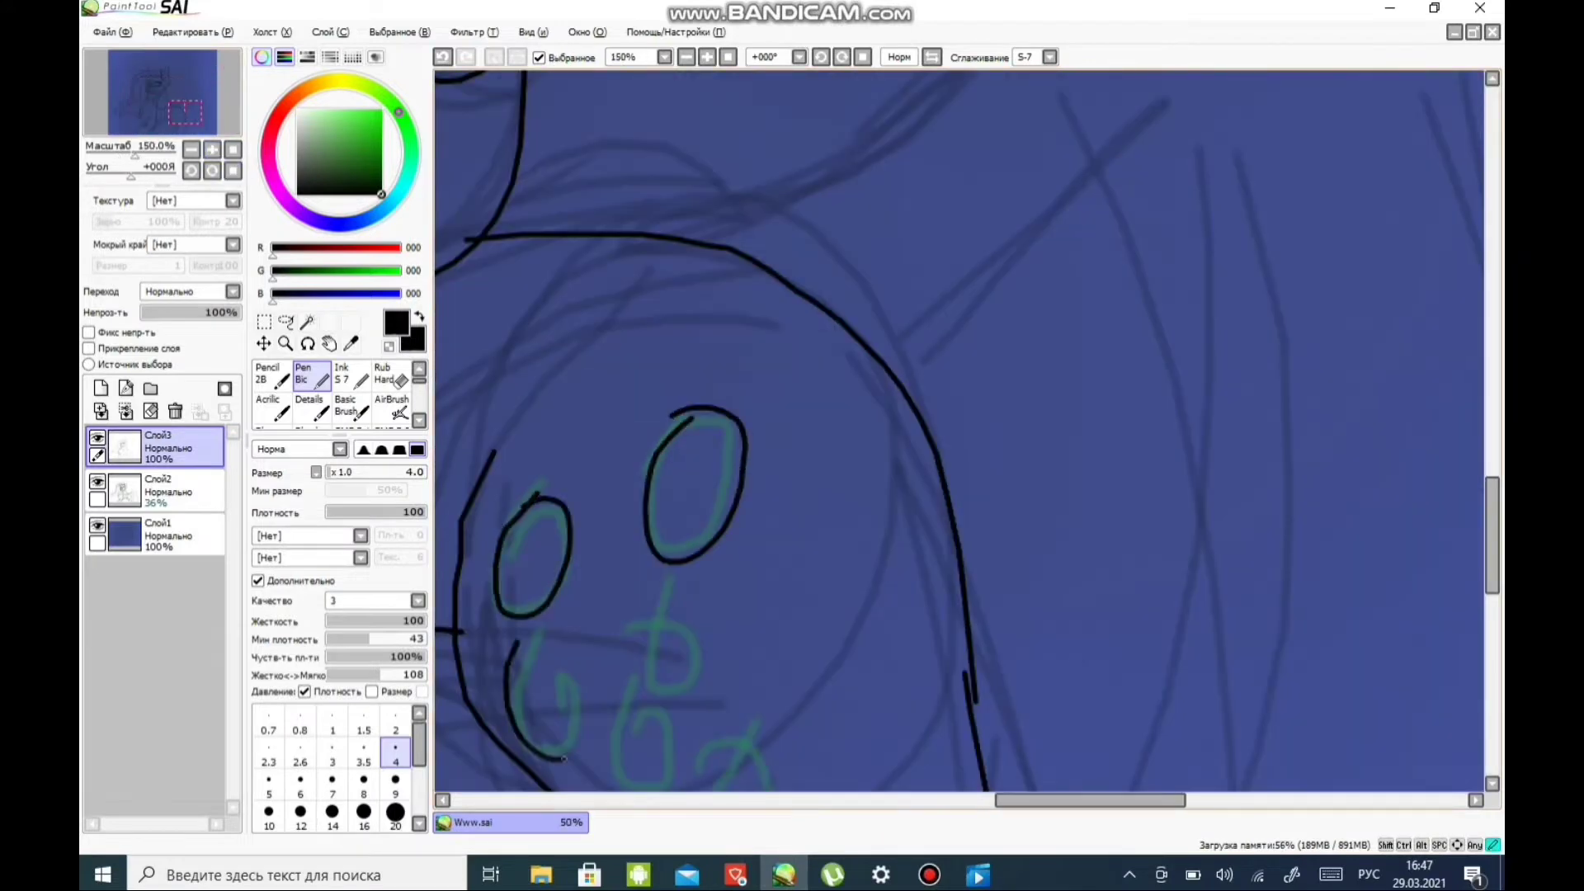
scroll(563, 757, down, 3)
drag(693, 446, 688, 452)
drag(754, 586, 817, 622)
- Ink the cluster of scales on the lower foreleg near the bottom canvas edge, following the green guides
scroll(816, 622, down, 3)
scroll(957, 429, down, 2)
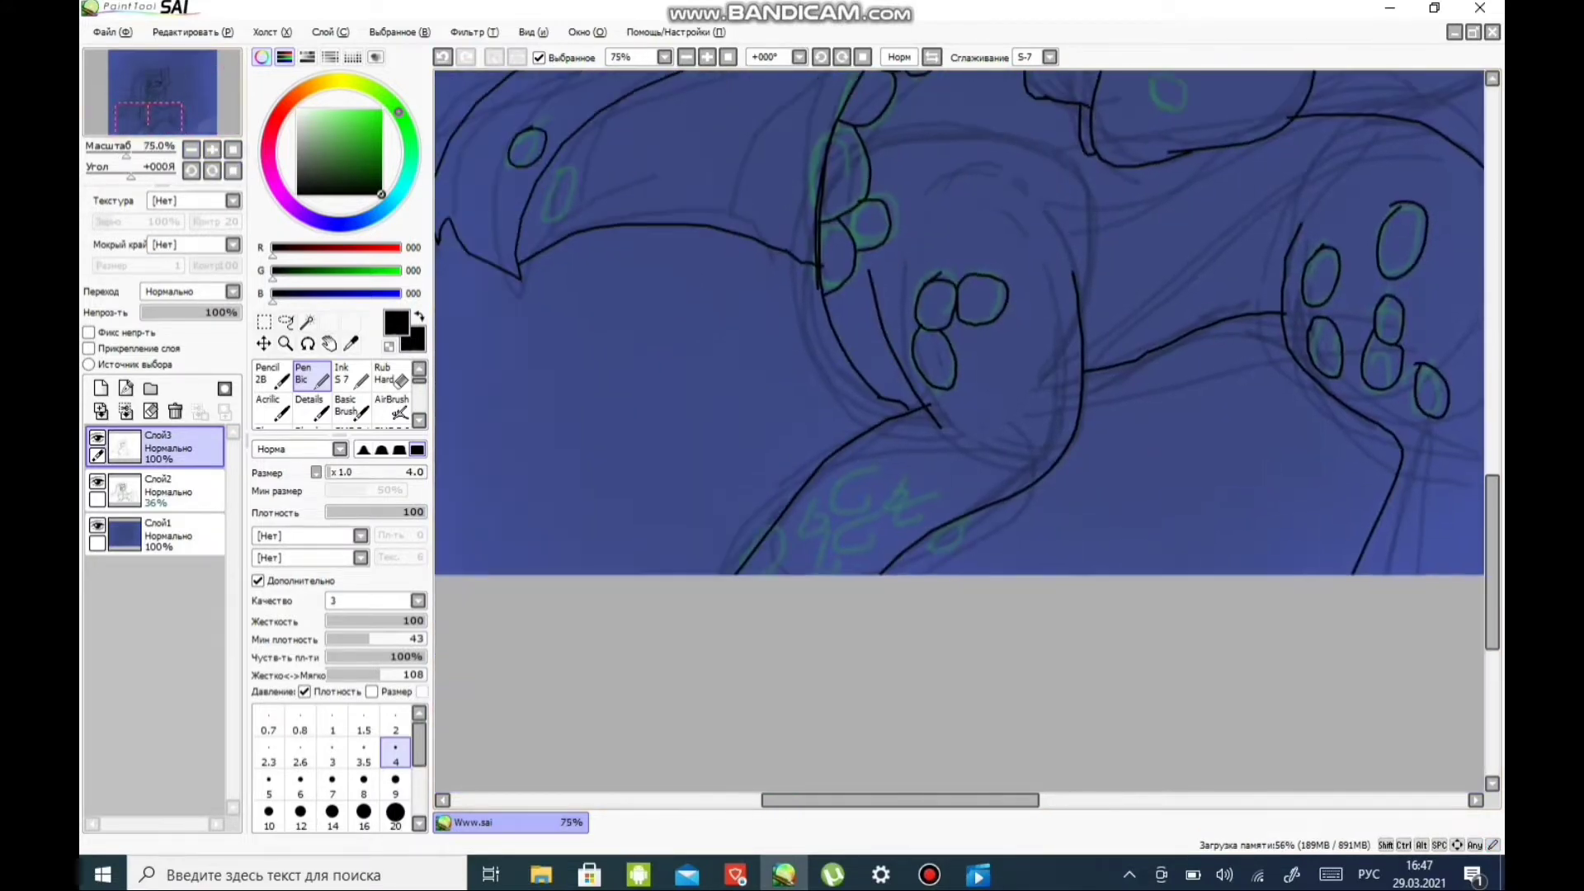
scroll(961, 347, up, 1)
drag(716, 567, 700, 615)
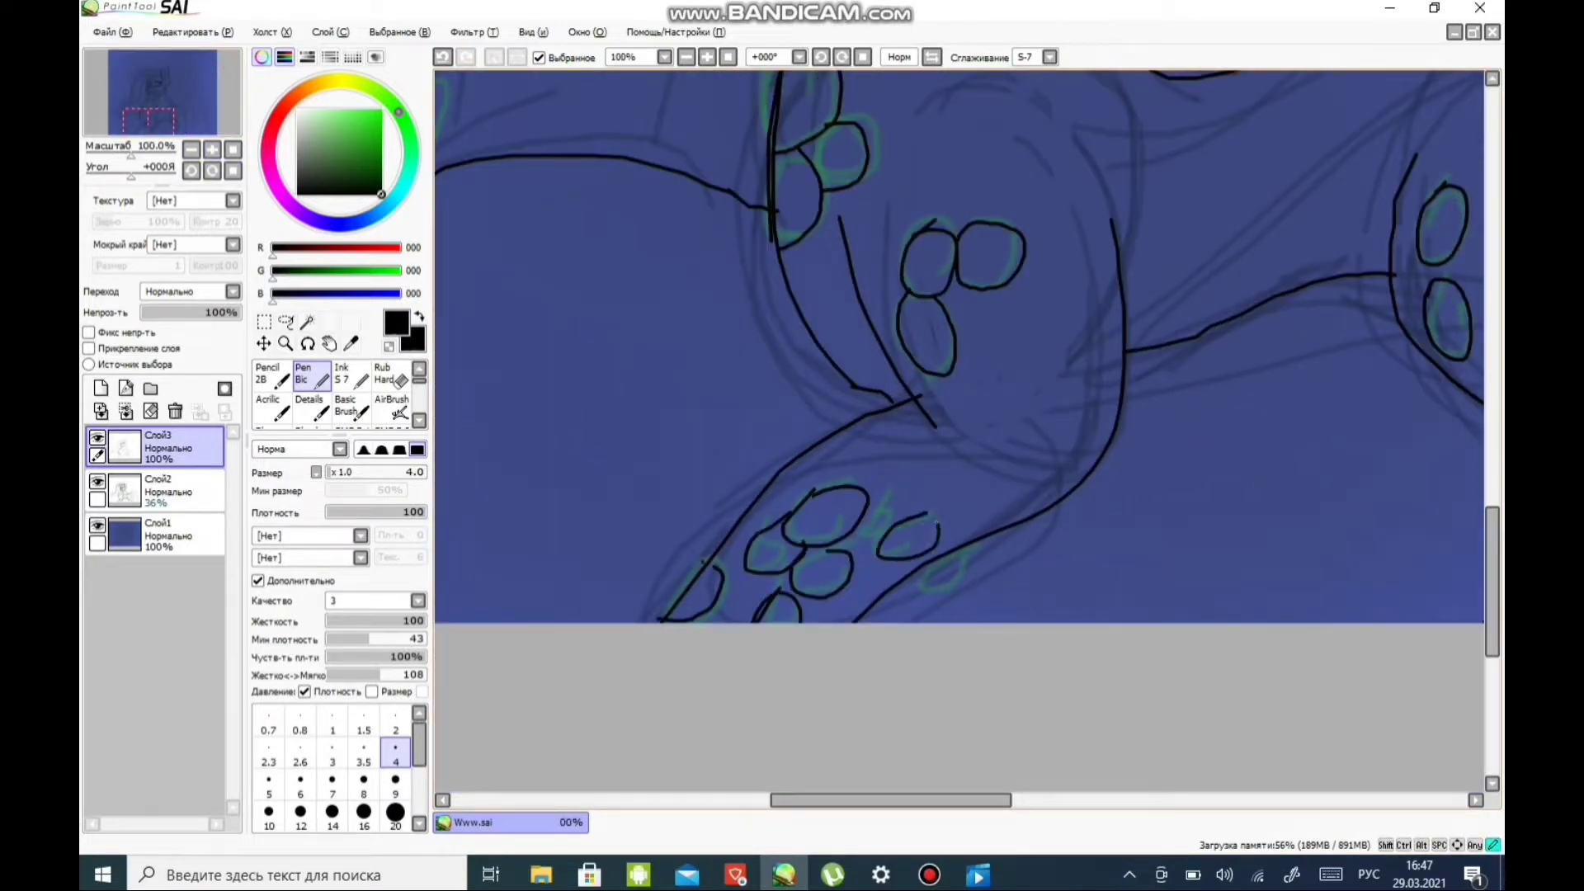
- Ink the rear edge of the hind leg down to the canvas edge and the tail outline from the rump
scroll(957, 346, down, 2)
scroll(956, 346, up, 3)
scroll(957, 429, up, 2)
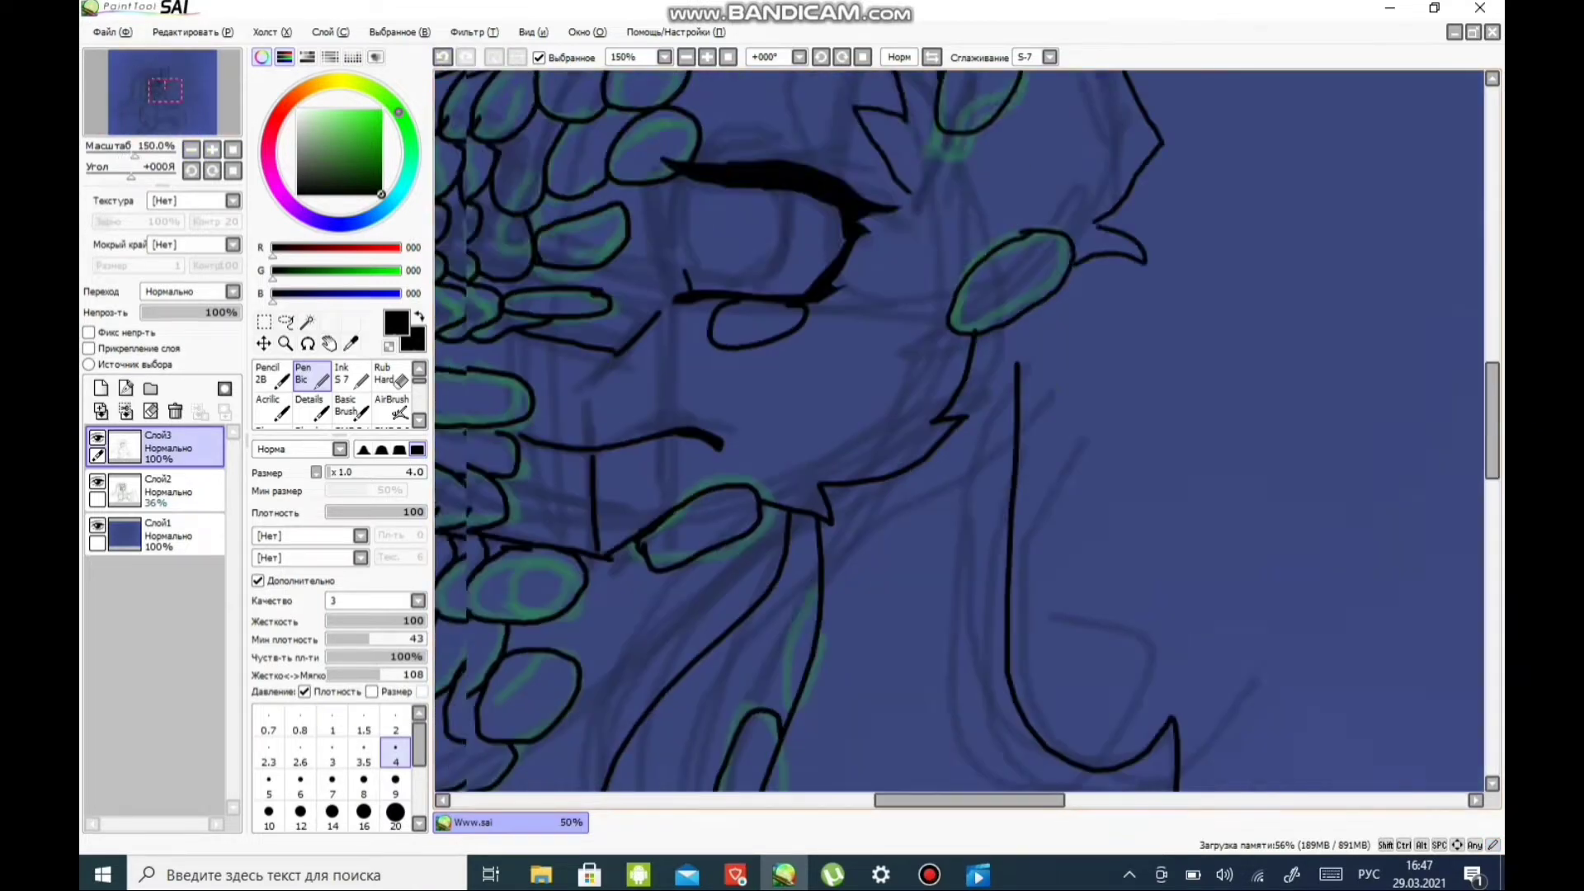
scroll(956, 429, down, 4)
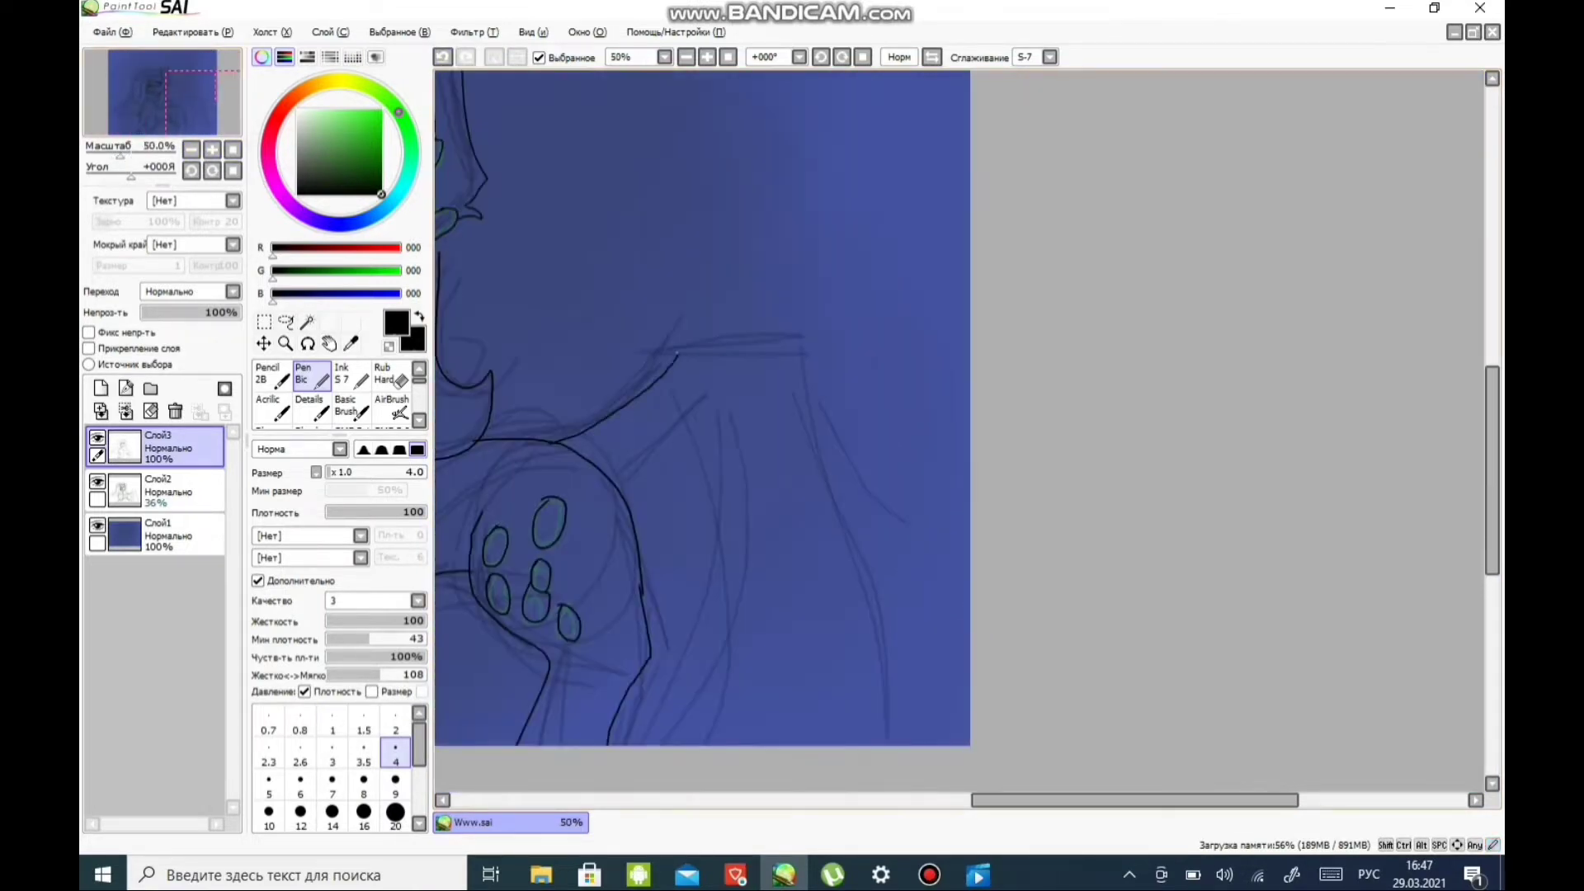
scroll(957, 429, down, 2)
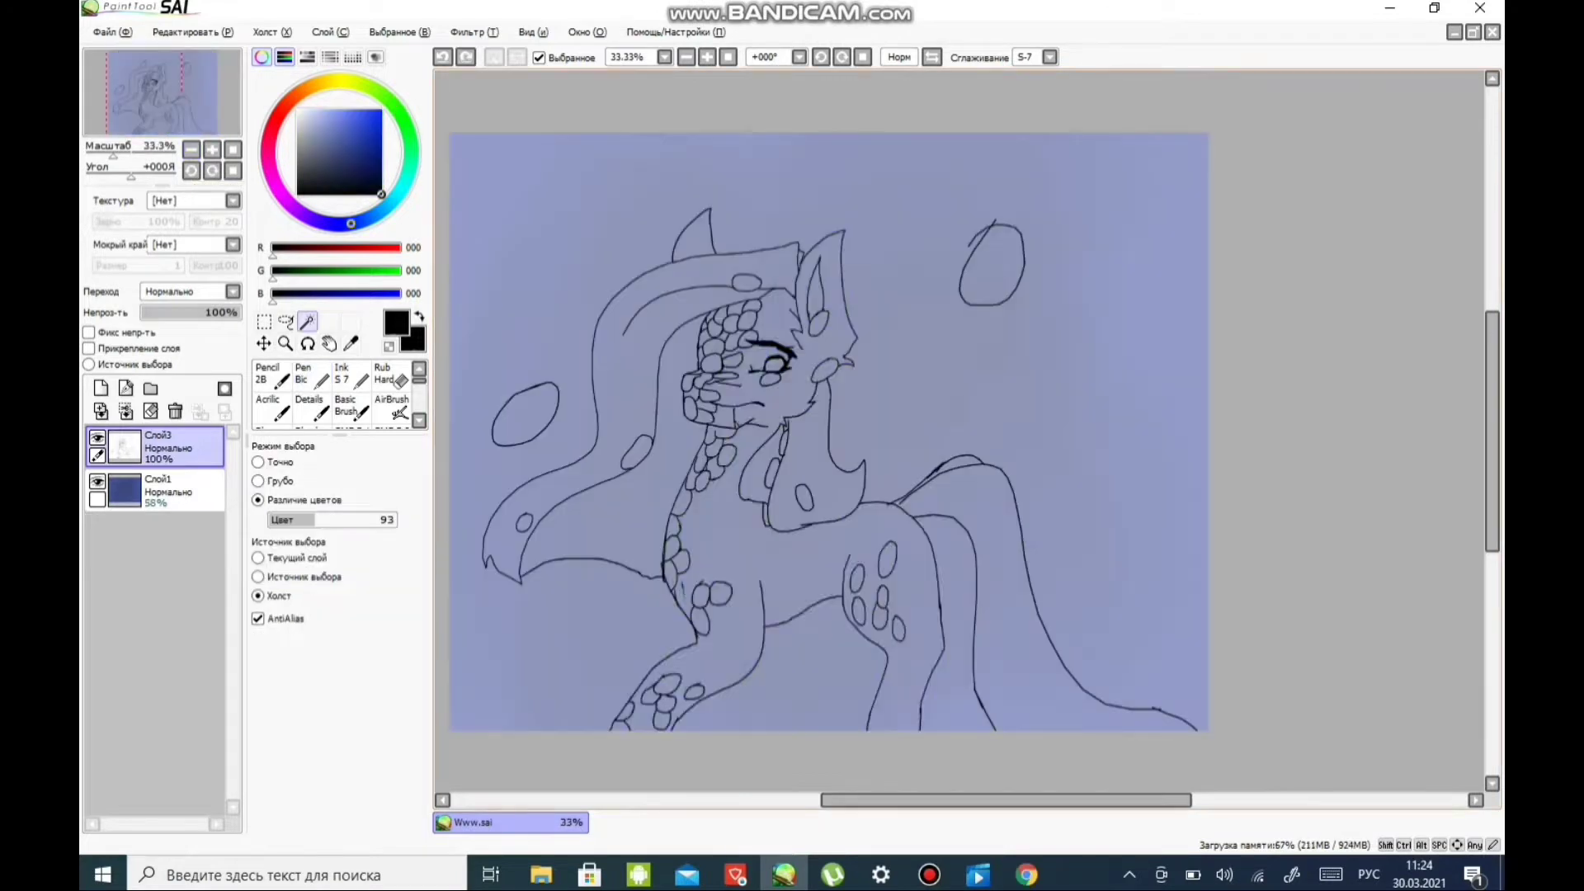
- Add a new layer and fill the selected body, ear and horn with light pink using the Pen at size 350
click(329, 125)
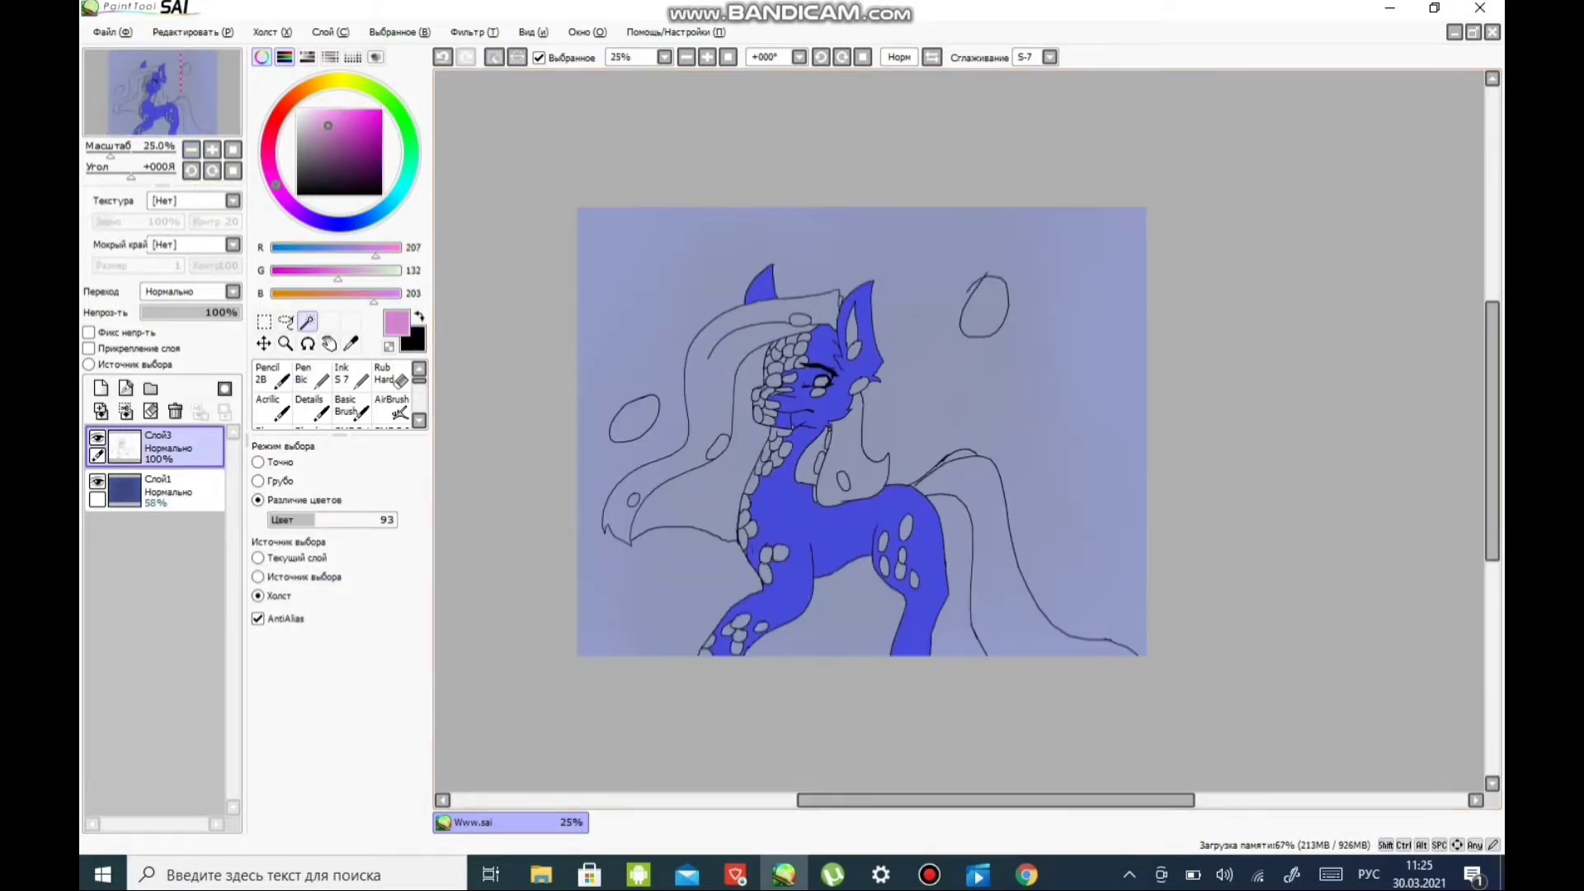
click(101, 387)
click(303, 373)
drag(791, 404, 763, 557)
click(322, 130)
scroll(396, 776, down, 2)
click(396, 813)
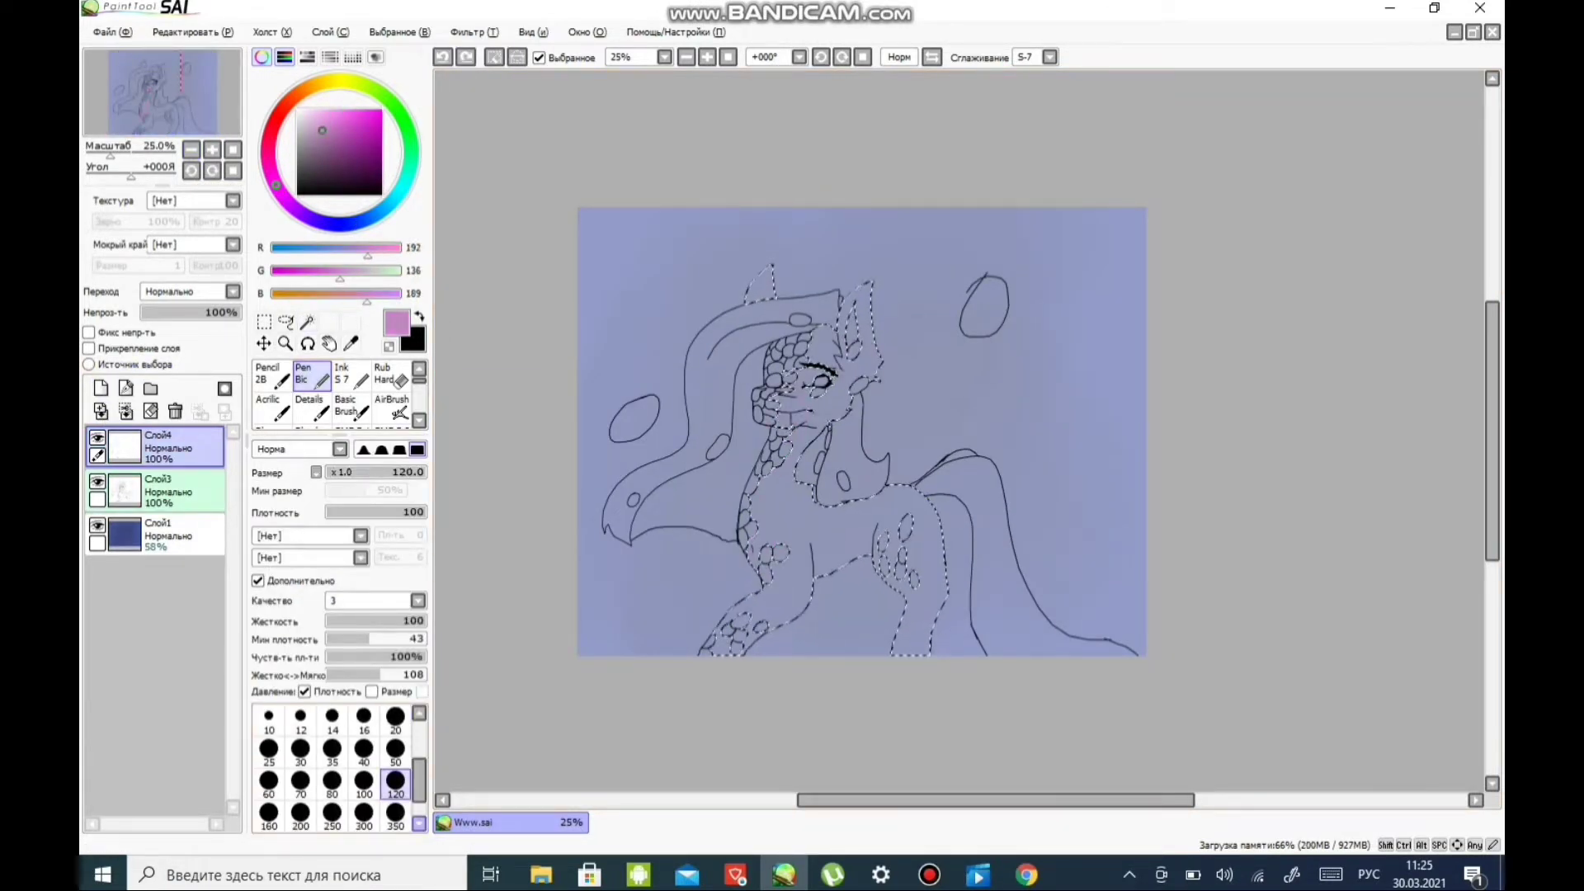
drag(858, 306, 823, 486)
- Select the outer mane locks and the tail and paint them dark magenta (RGB 141, 62, 128)
click(345, 148)
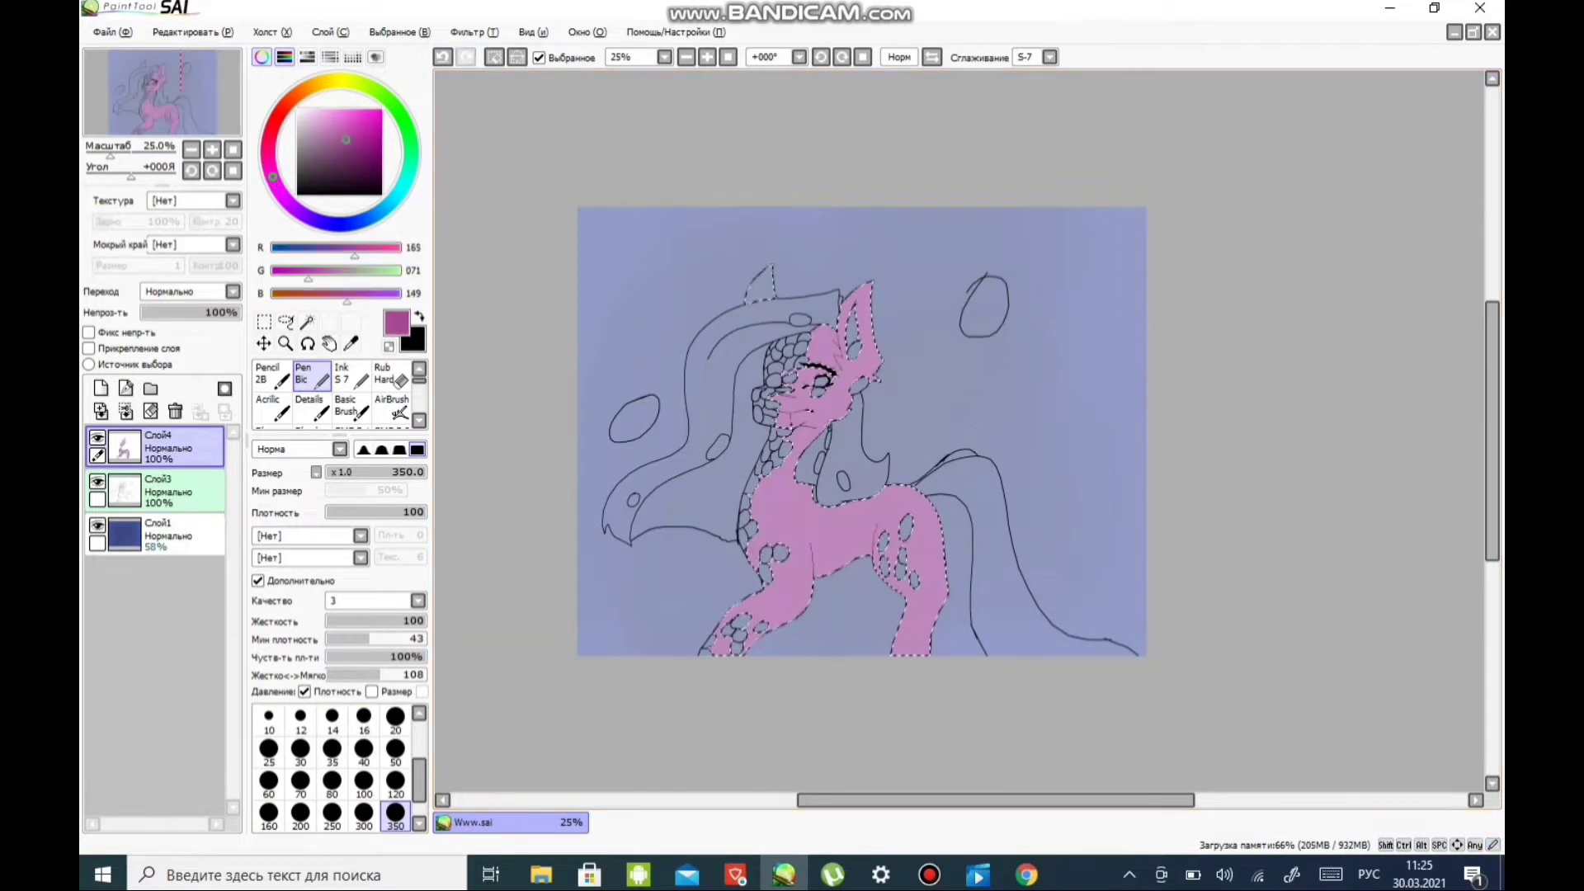
key(ctrl+d)
click(285, 321)
drag(775, 272, 627, 536)
scroll(857, 429, up, 1)
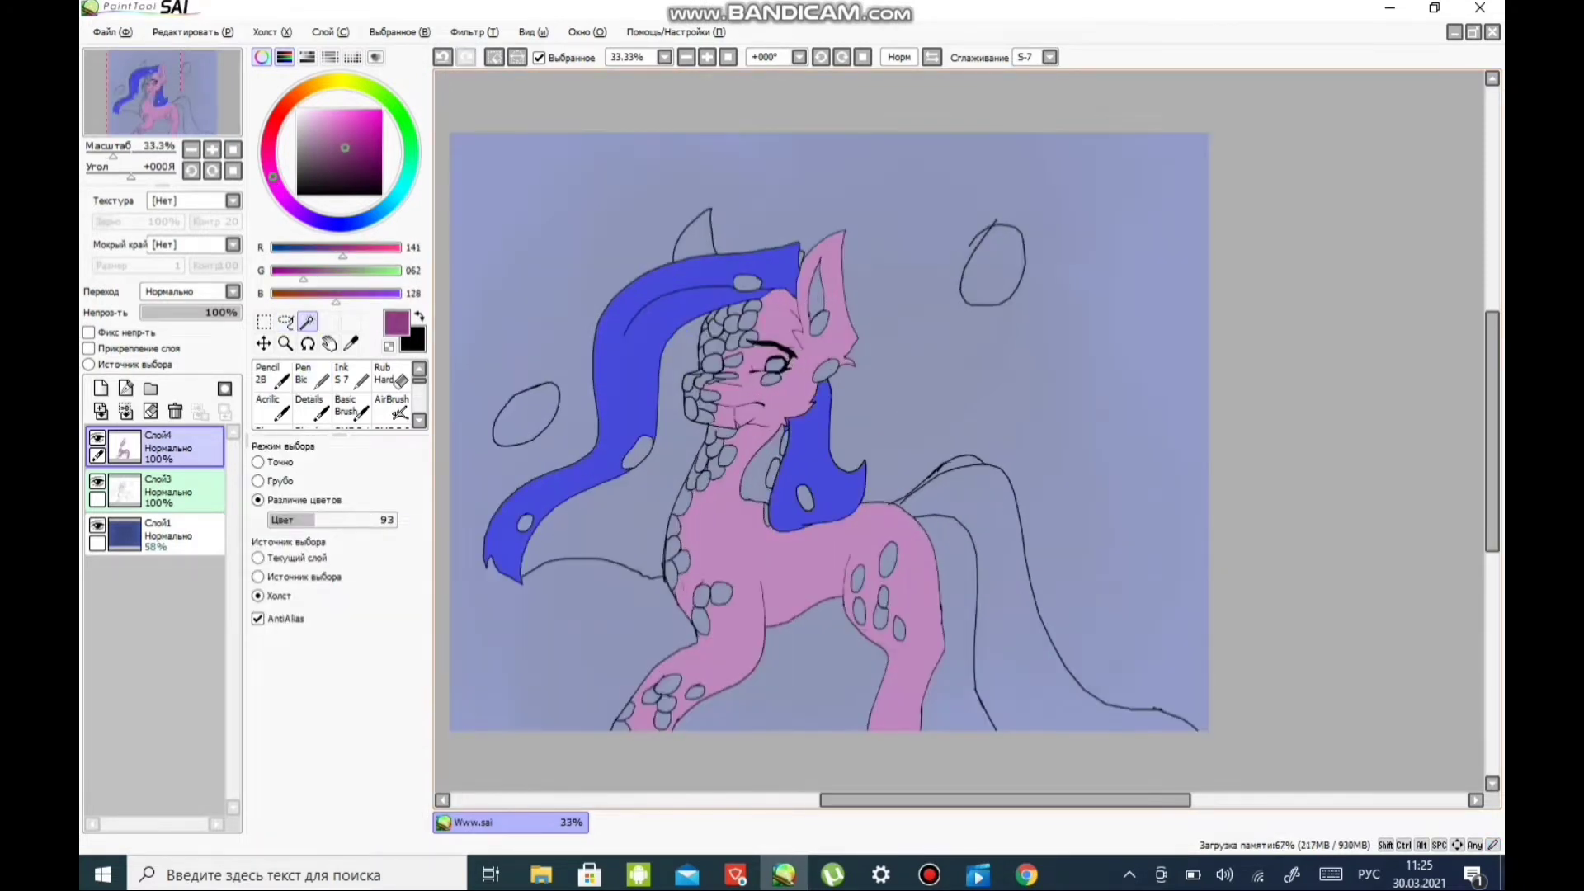
drag(924, 462, 1138, 656)
click(303, 373)
mouse_move(747, 330)
mouse_down()
mouse_move(833, 306)
mouse_move(536, 536)
mouse_up()
drag(948, 495, 1166, 725)
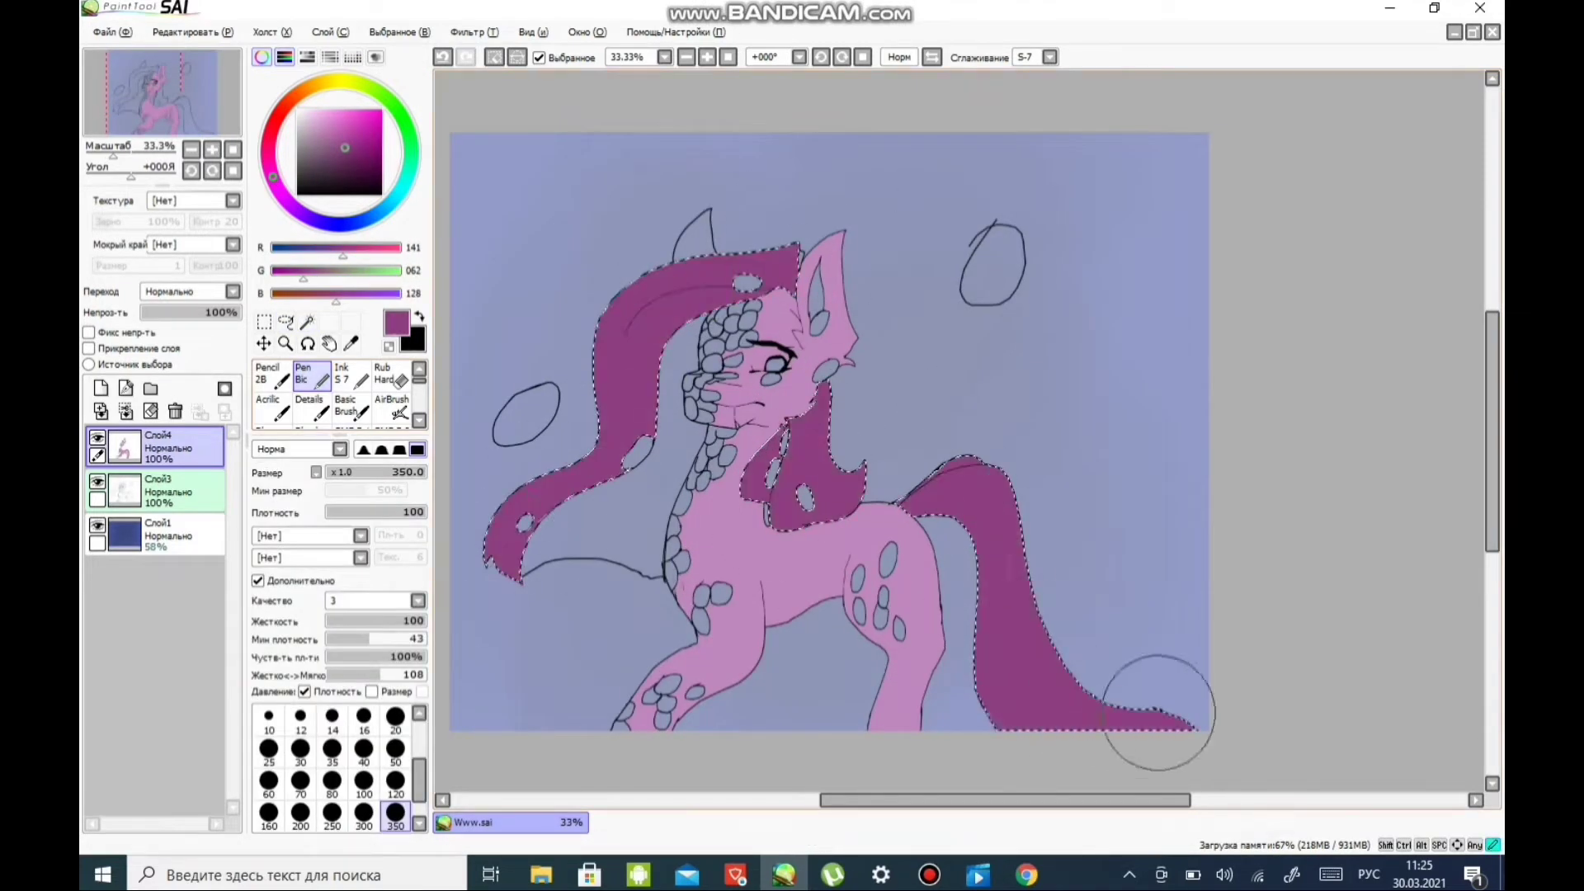
- Clear the selection, select the inner mane area behind the face and neck, and paint it a darker purple
key(ctrl+d)
click(307, 321)
click(627, 462)
mouse_move(684, 347)
mouse_down()
mouse_move(527, 545)
mouse_move(693, 462)
mouse_up()
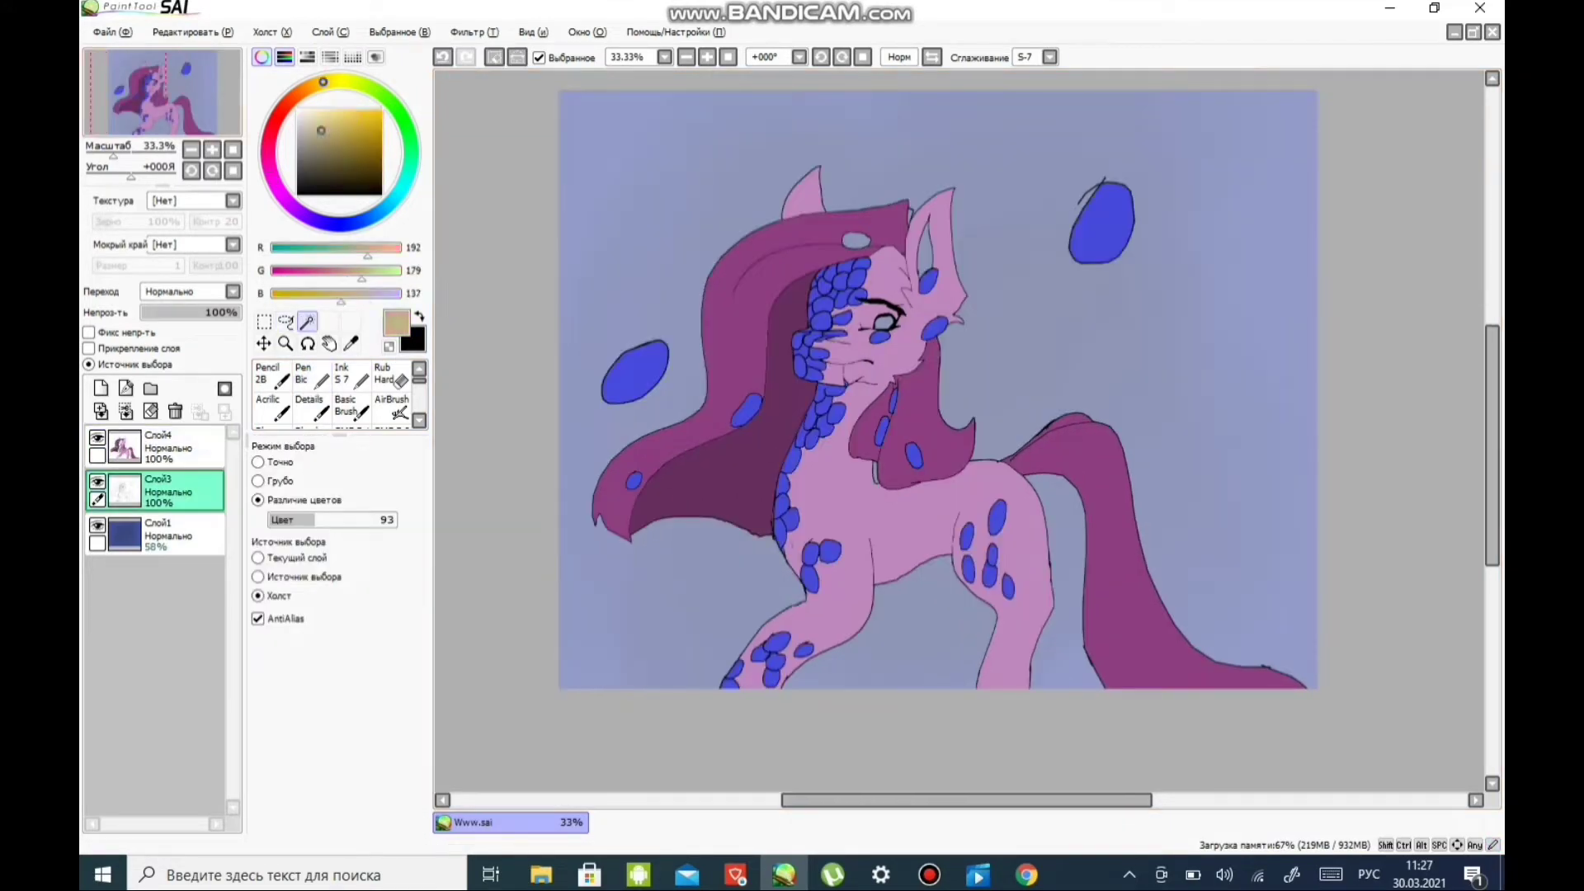
- Paint all selected scales golden yellow on a separate layer, including the two large loose scales beside the pony
key(n)
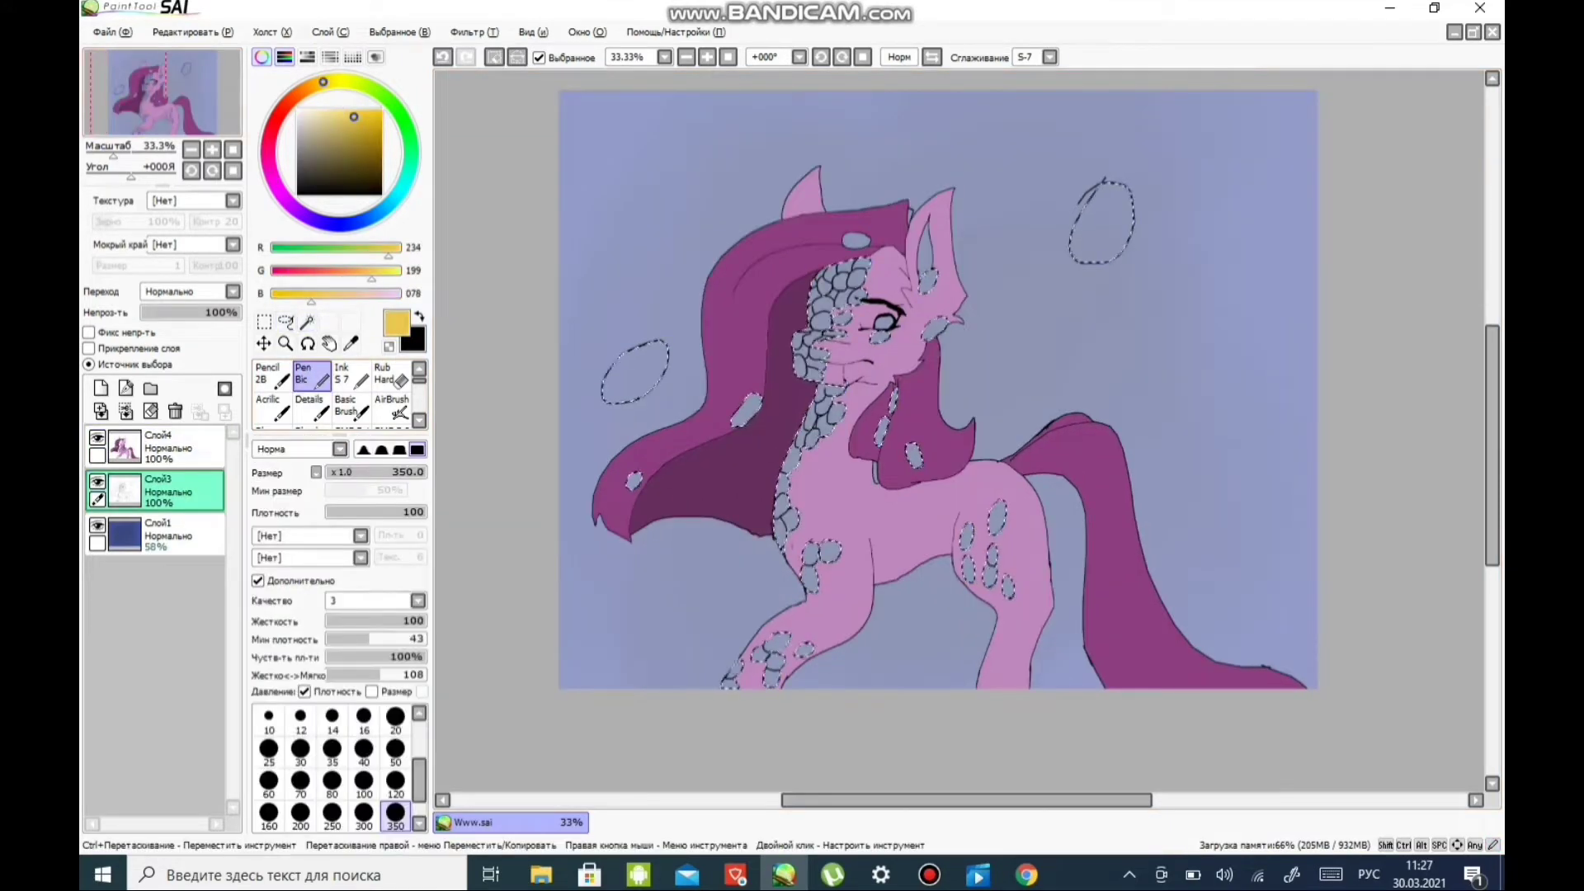
drag(824, 273, 791, 536)
drag(908, 457, 809, 629)
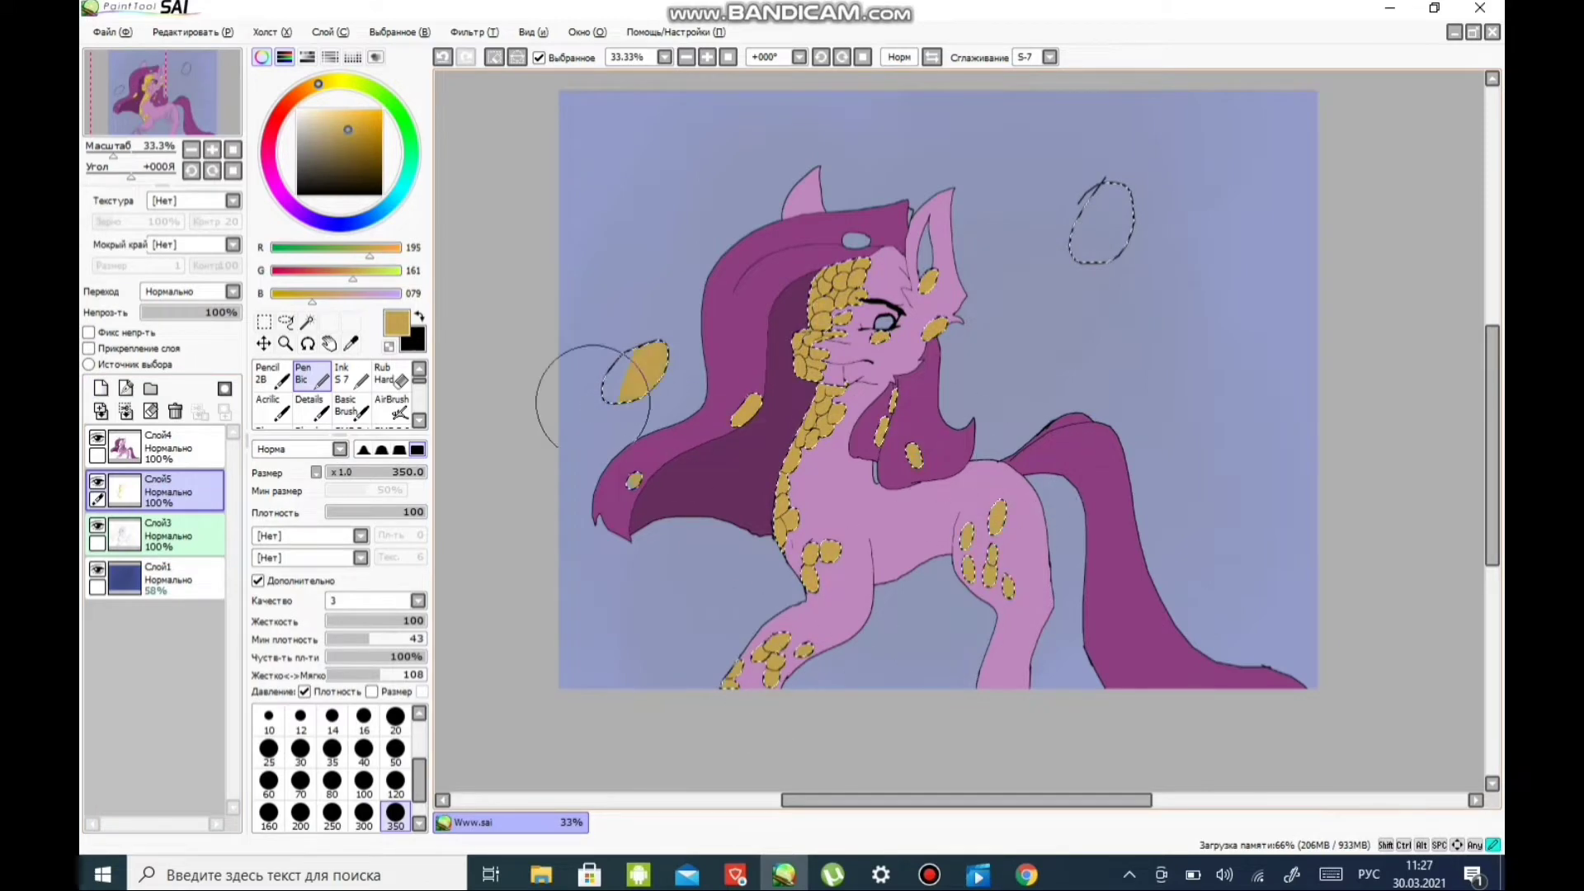
alt+click(631, 373)
drag(1101, 210, 1089, 242)
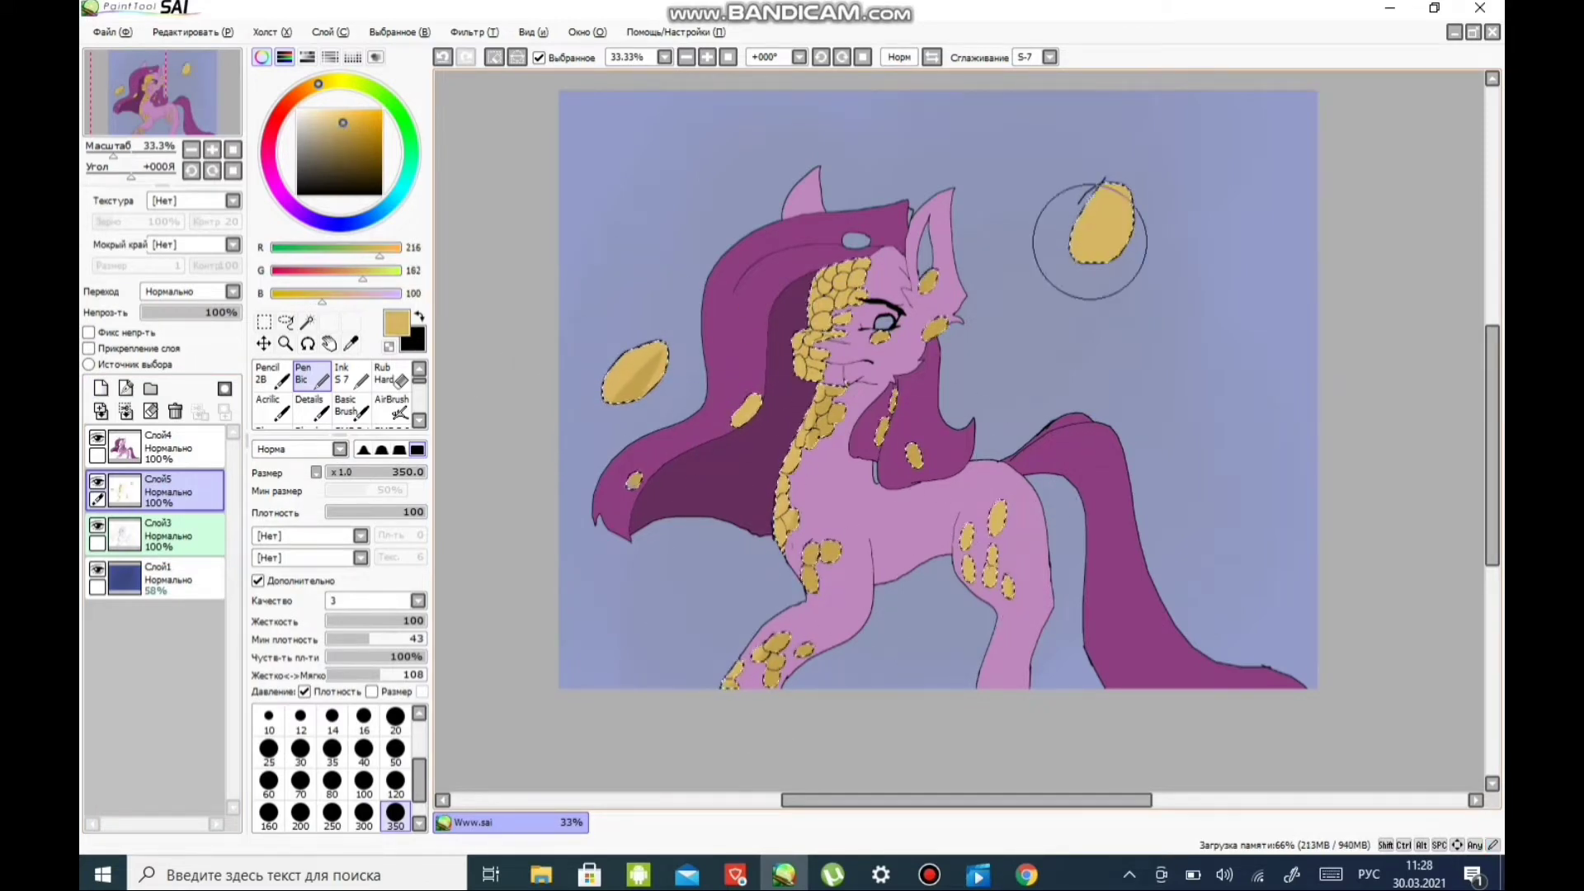
- Shade the face and neck scales in dark gold (RGB 138, 115, 62) using the Pen at size 40 and density 38
alt+click(850, 272)
scroll(849, 272, up, 3)
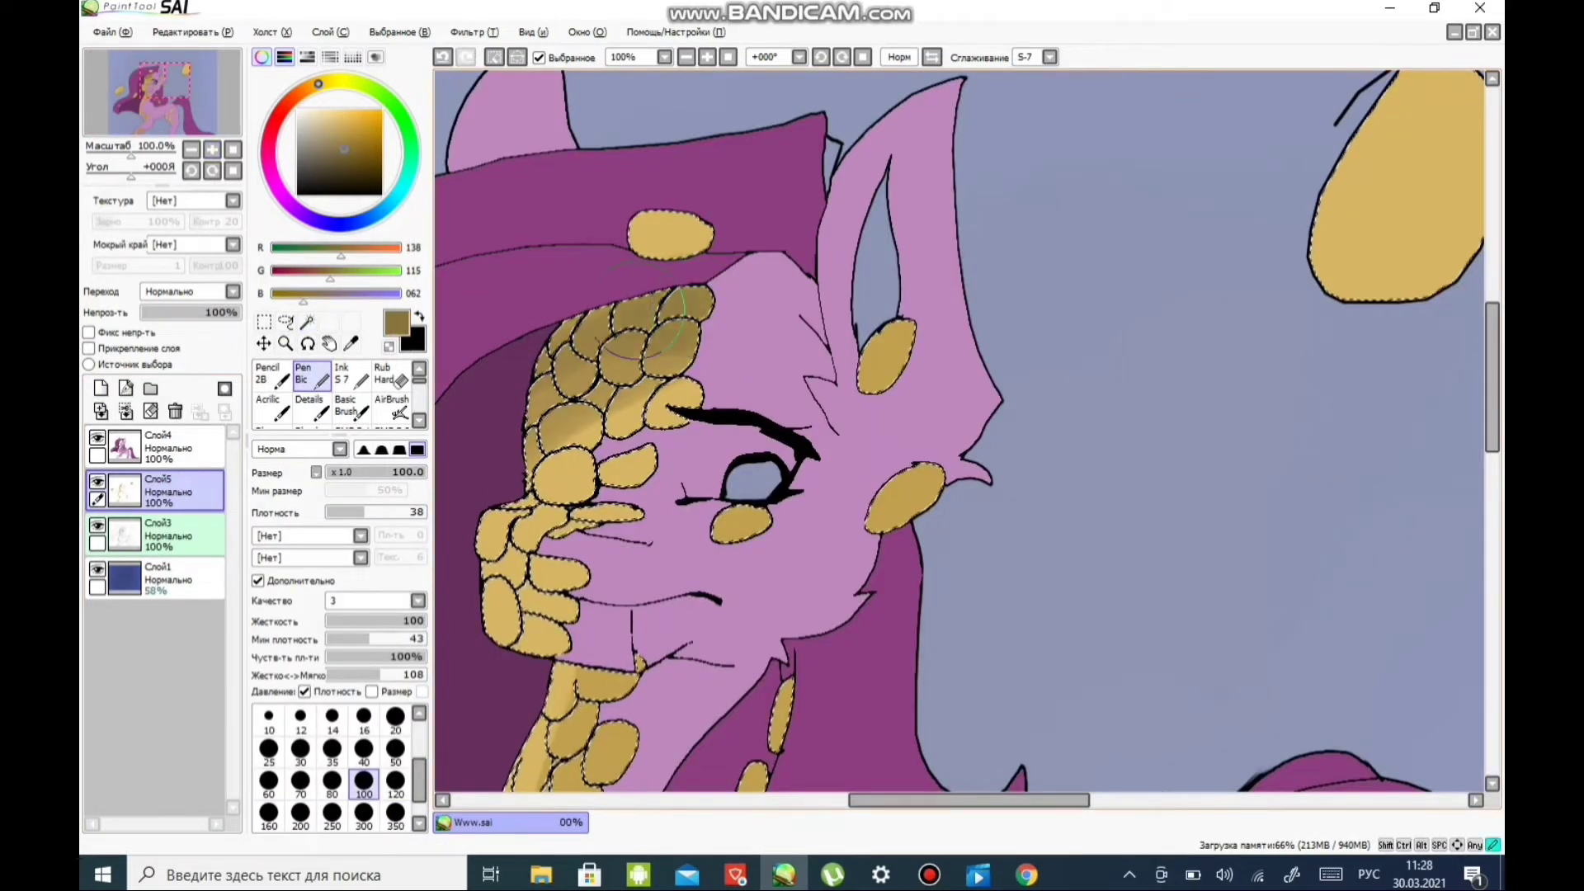
scroll(651, 326, down, 1)
scroll(652, 325, up, 2)
key([)
key([)
key([)
key([)
key([)
mouse_move(578, 346)
mouse_down()
mouse_move(523, 459)
mouse_move(631, 478)
mouse_move(594, 627)
mouse_up()
scroll(742, 495, down, 3)
scroll(742, 494, up, 3)
mouse_move(710, 495)
mouse_down()
mouse_move(726, 610)
mouse_move(806, 773)
mouse_up()
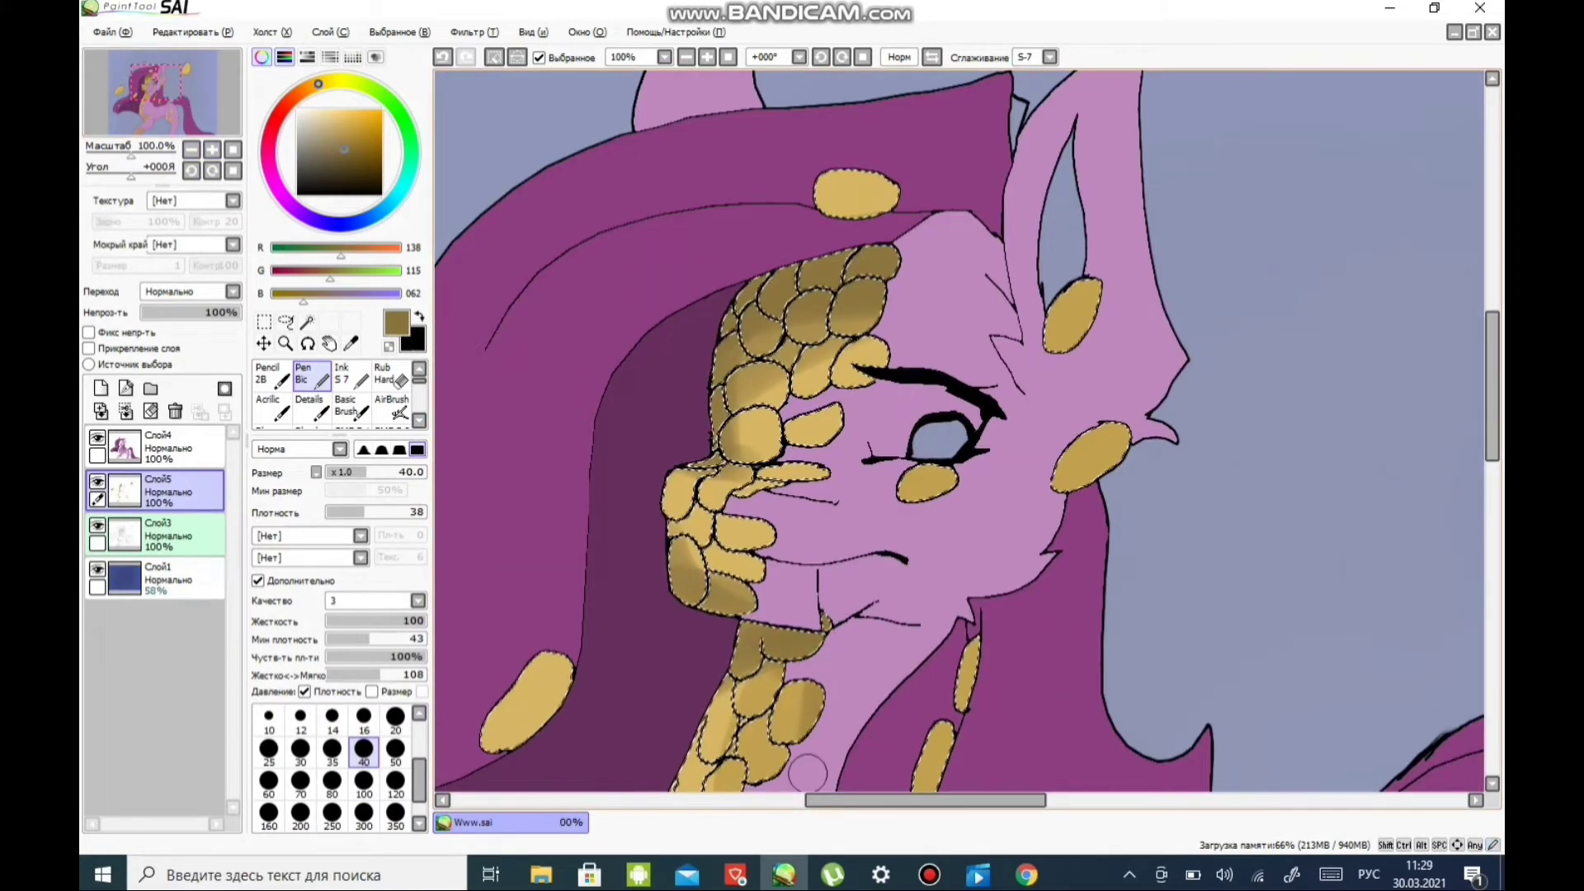
- Shade the remaining scales on the foreleg and hind thigh in dark gold and clear the selection
scroll(807, 772, down, 1)
scroll(957, 429, down, 10)
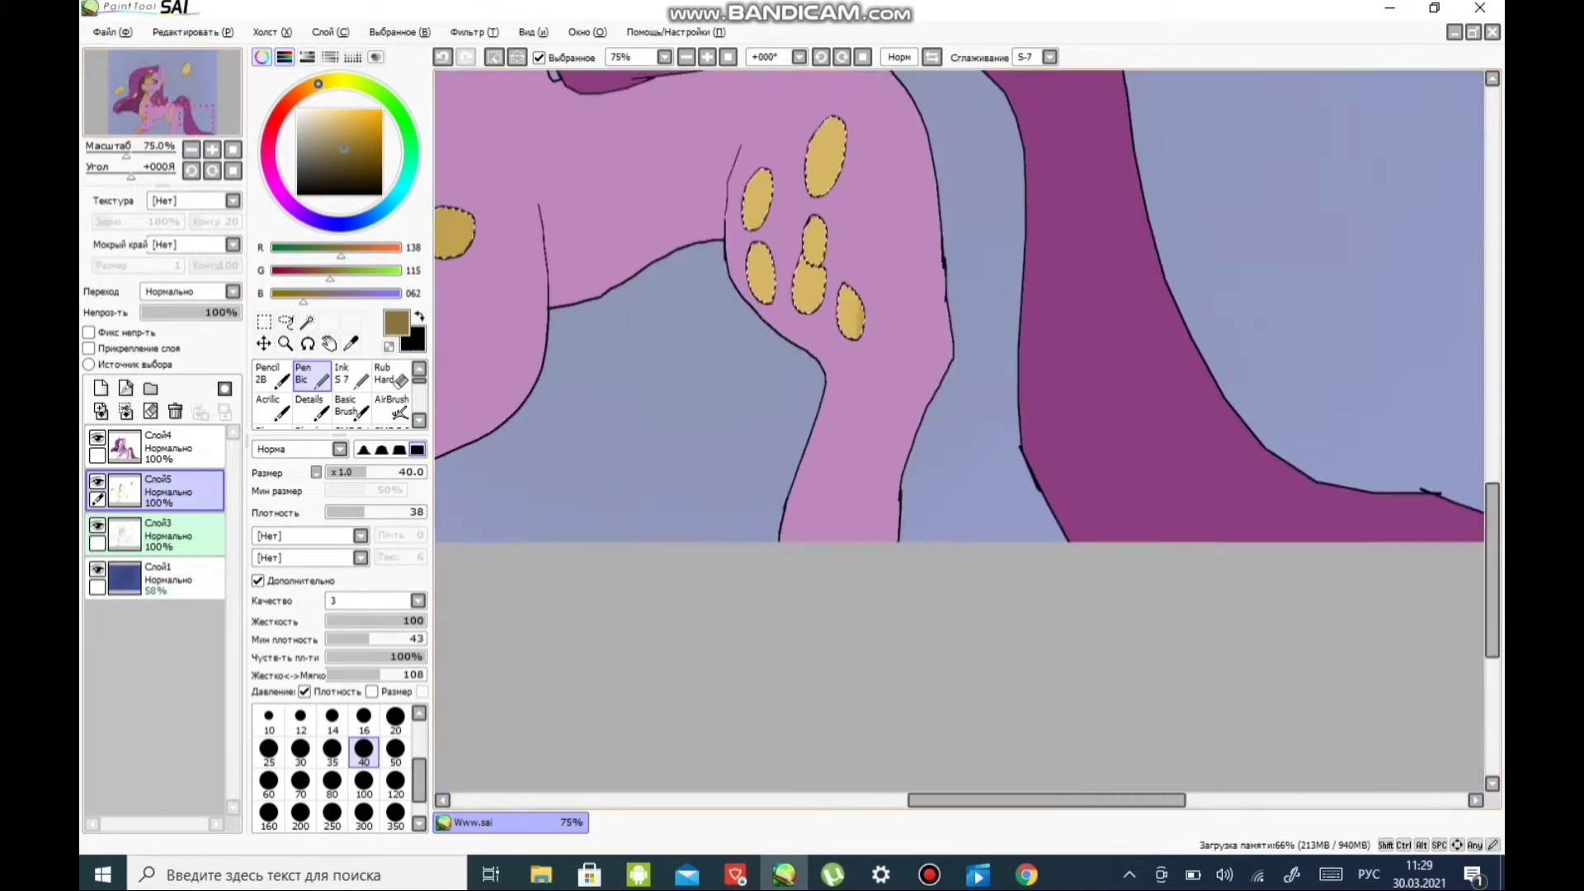
scroll(957, 429, down, 3)
key(a)
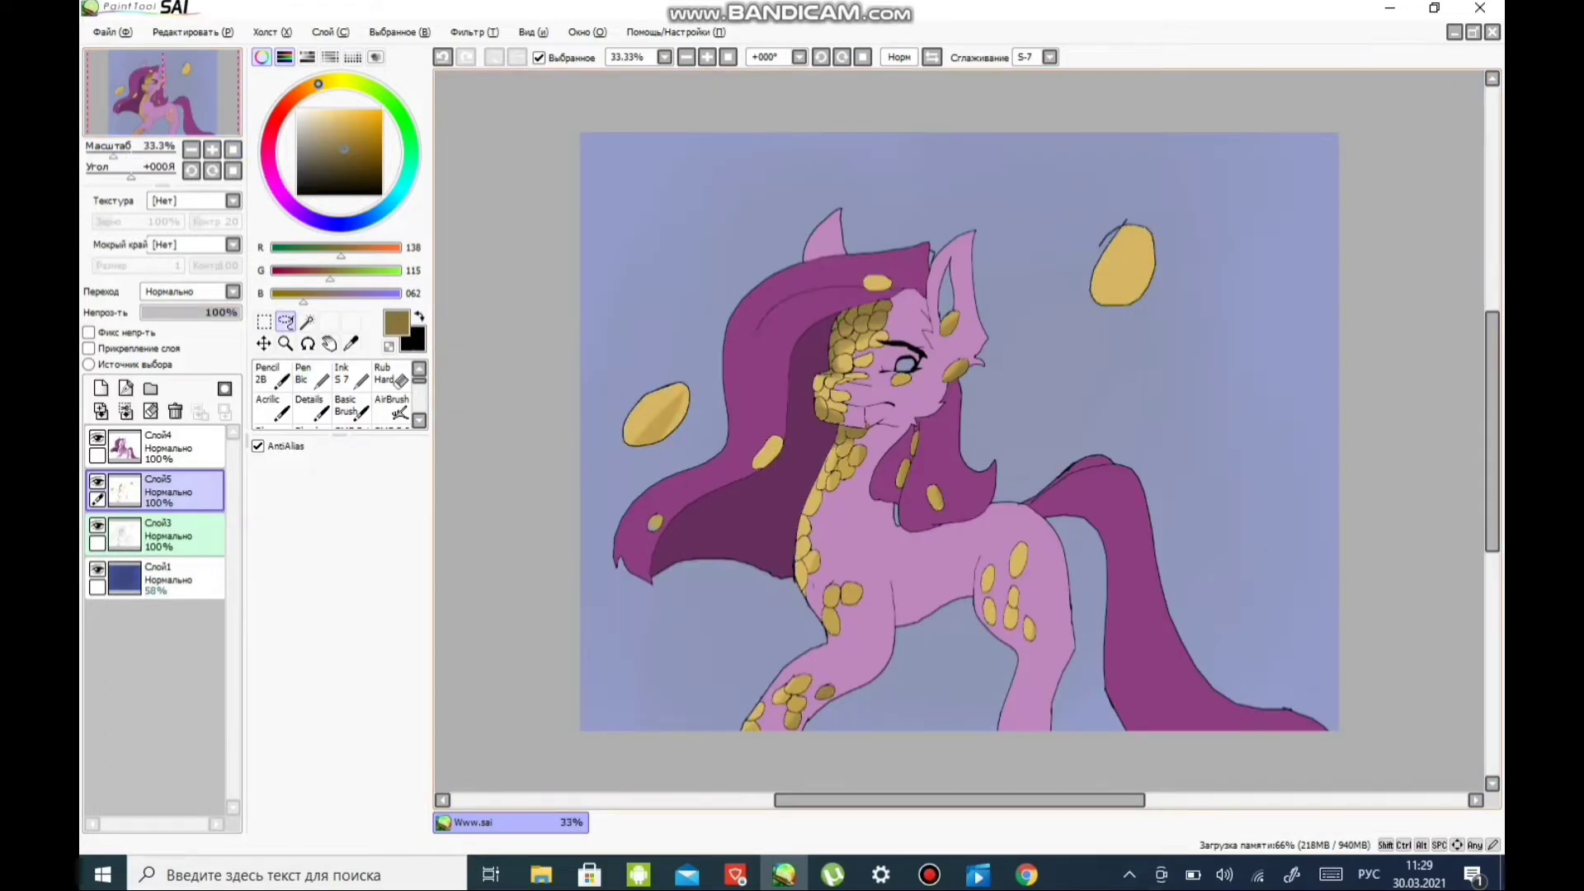
- Select the pink body areas on the pony's colour layer with the Magic Wand at a colour difference of 77
click(157, 448)
key(w)
click(948, 577)
key(ctrl+z)
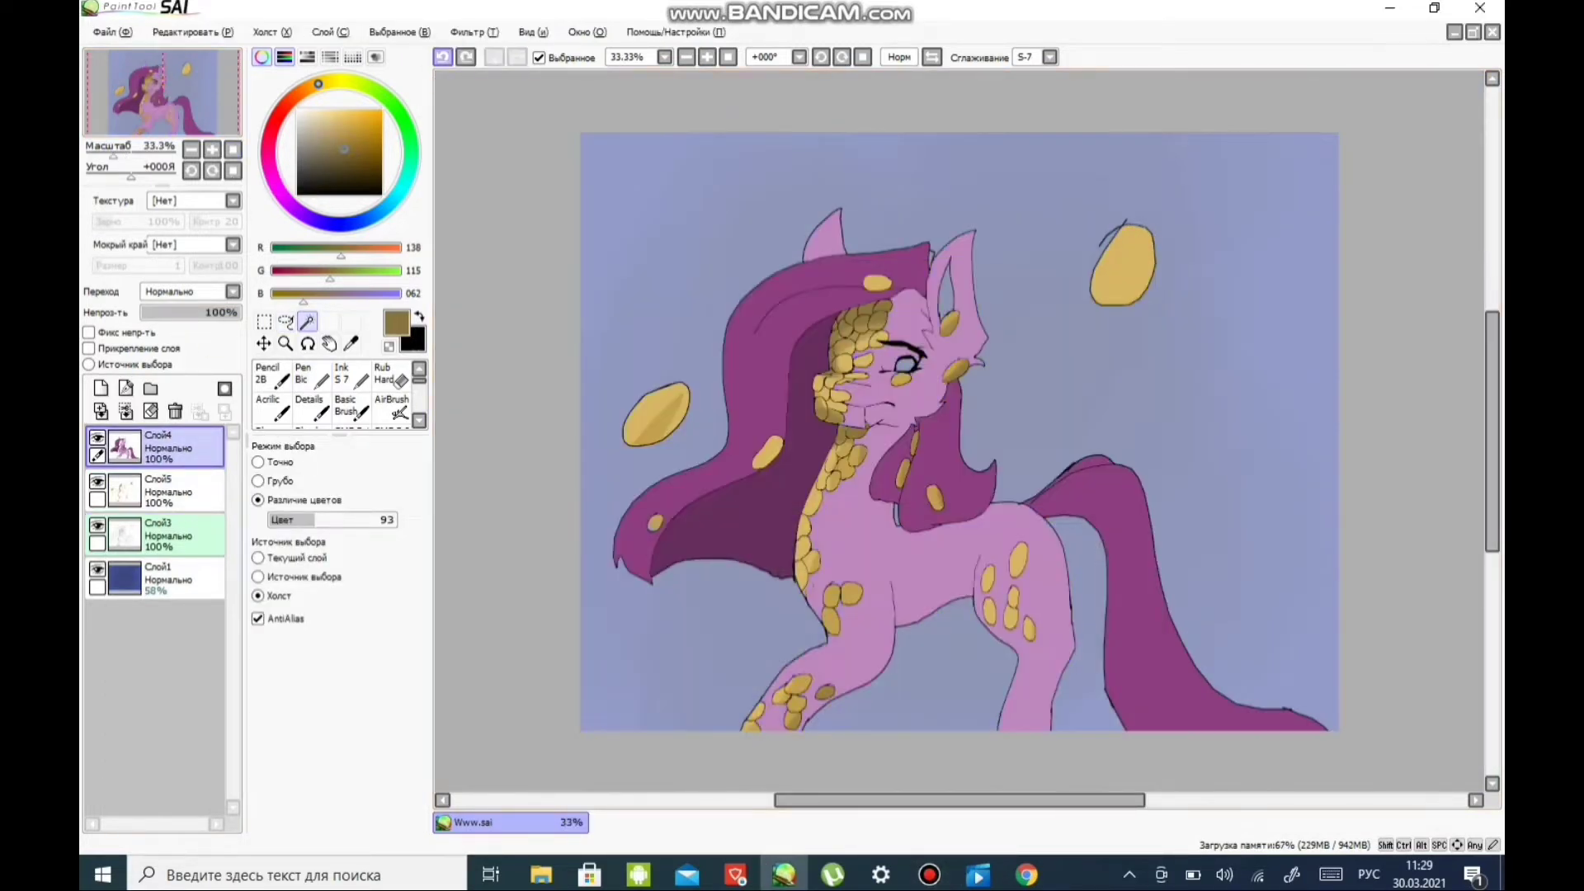
drag(330, 519, 318, 519)
click(948, 578)
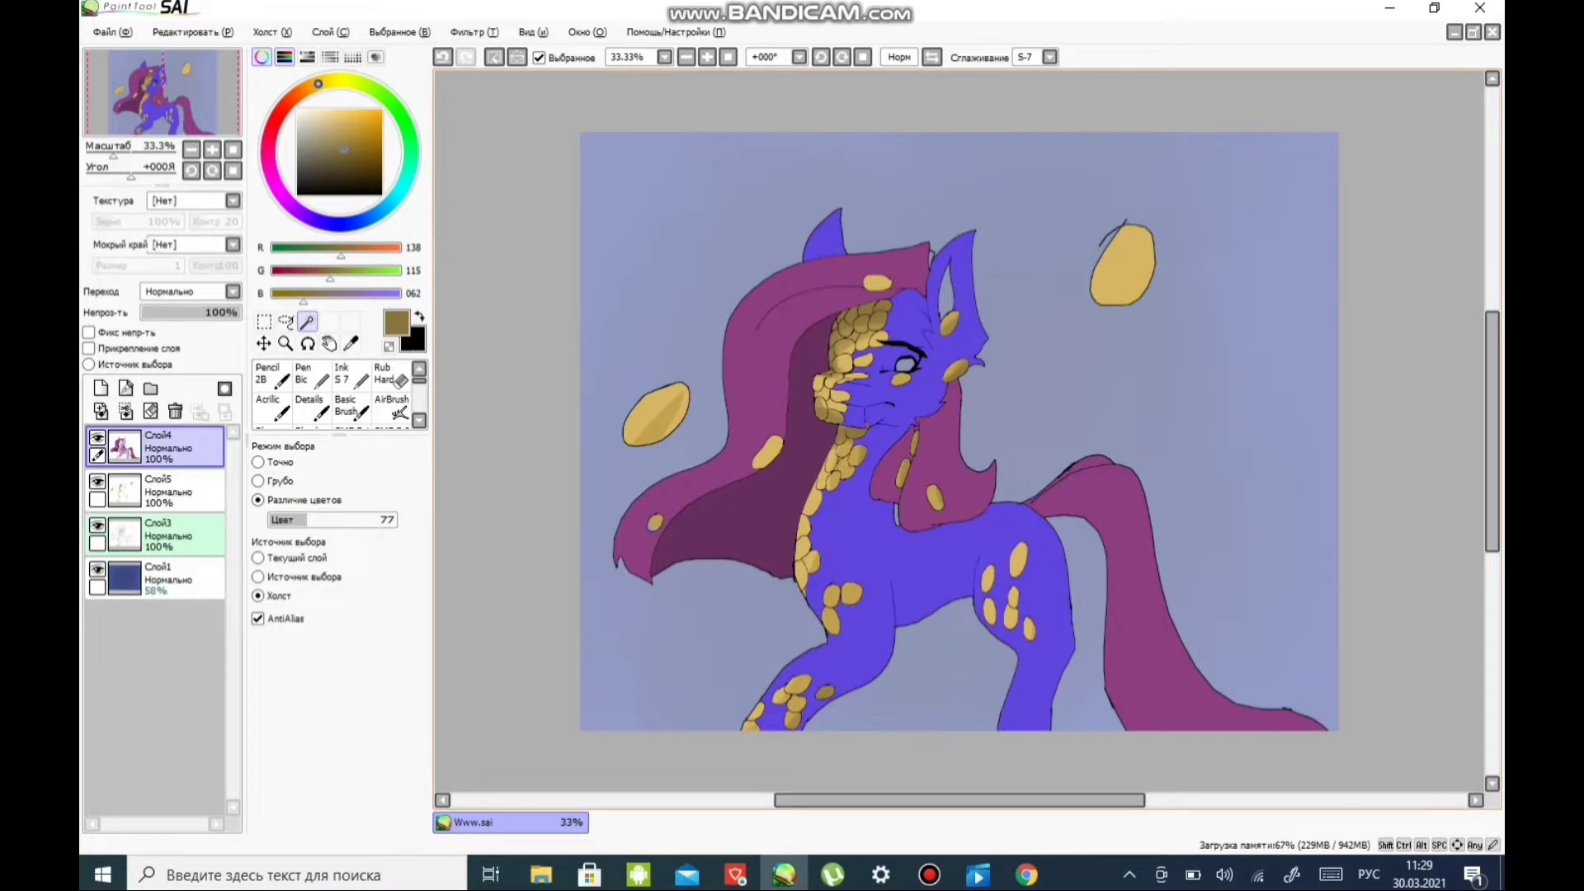
- Shade the forehead, horn, ear, cheek and jaw in dusky purple (RGB 144, 94, 142) using the Pen at size 30 and density 32
key(n)
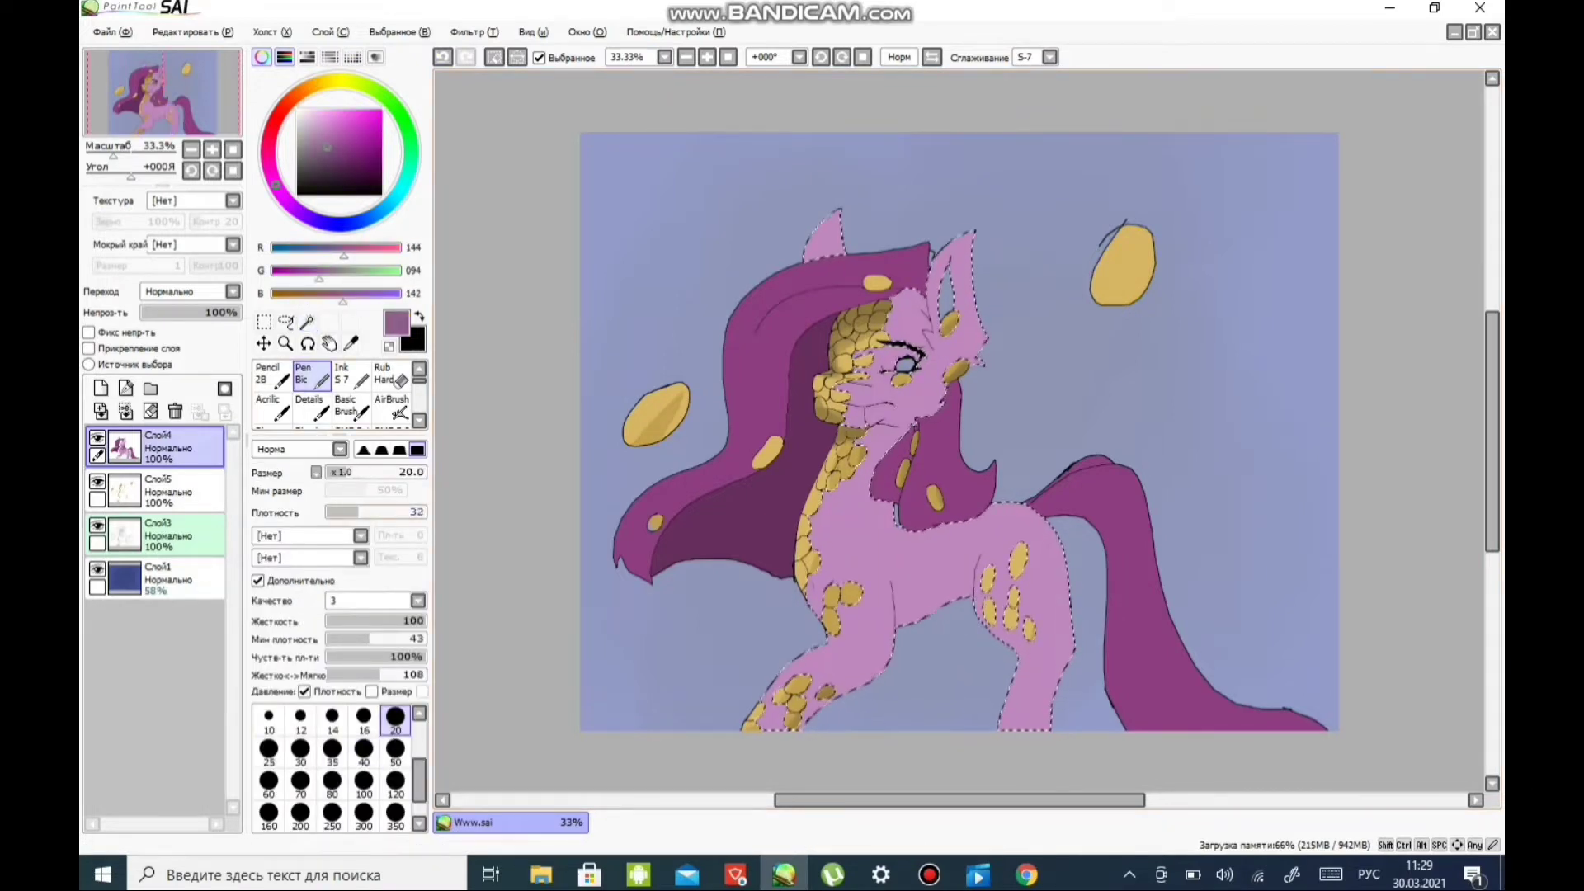
scroll(982, 372, up, 3)
click(300, 750)
drag(575, 504, 787, 408)
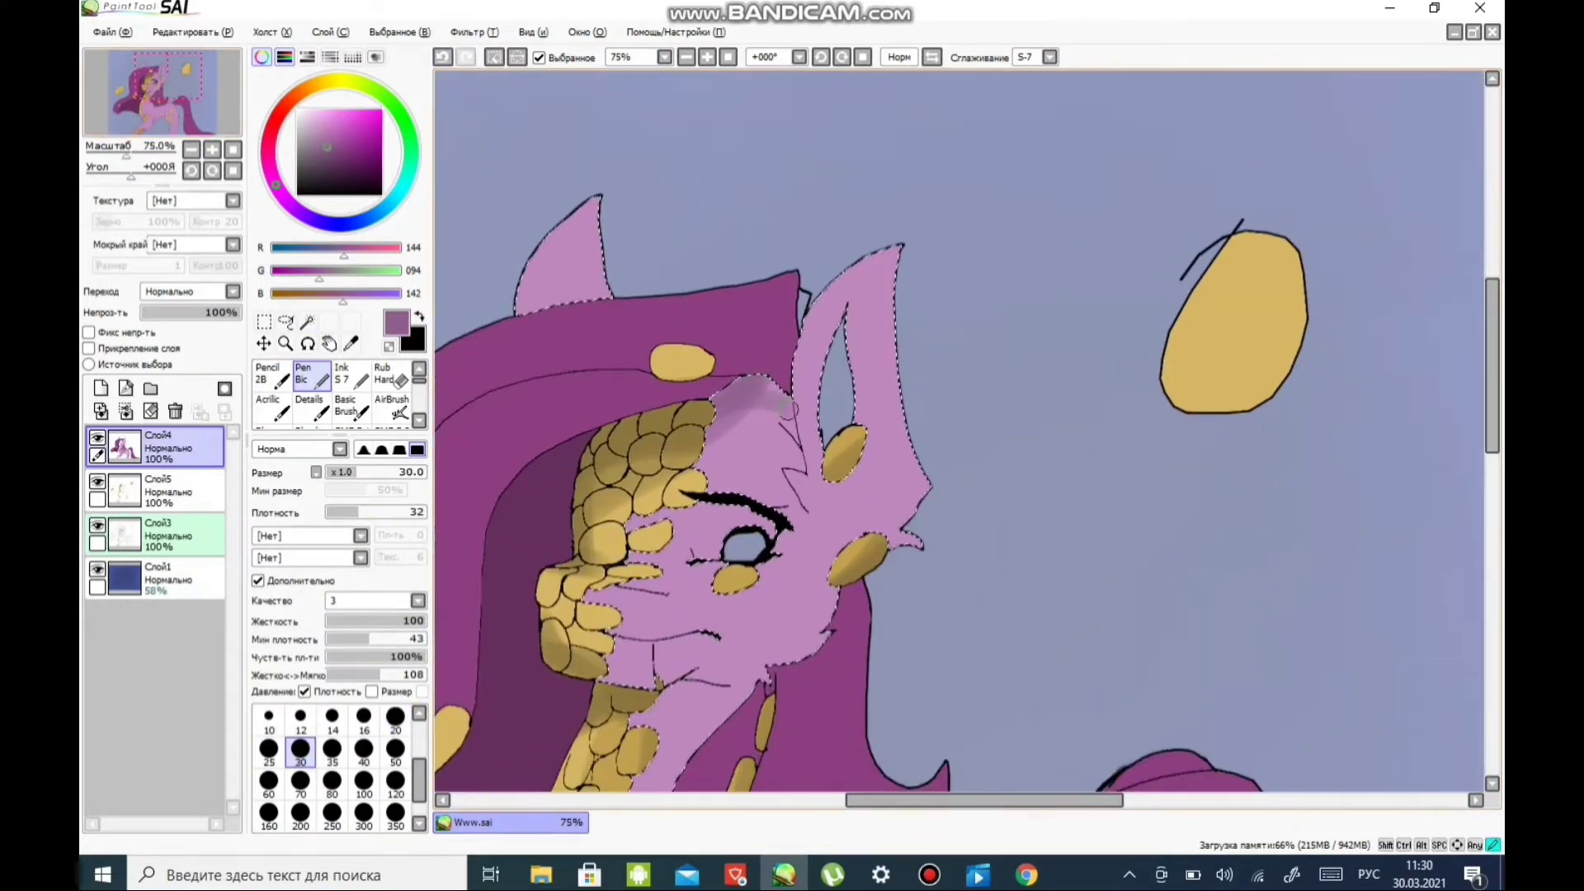
drag(581, 206, 528, 305)
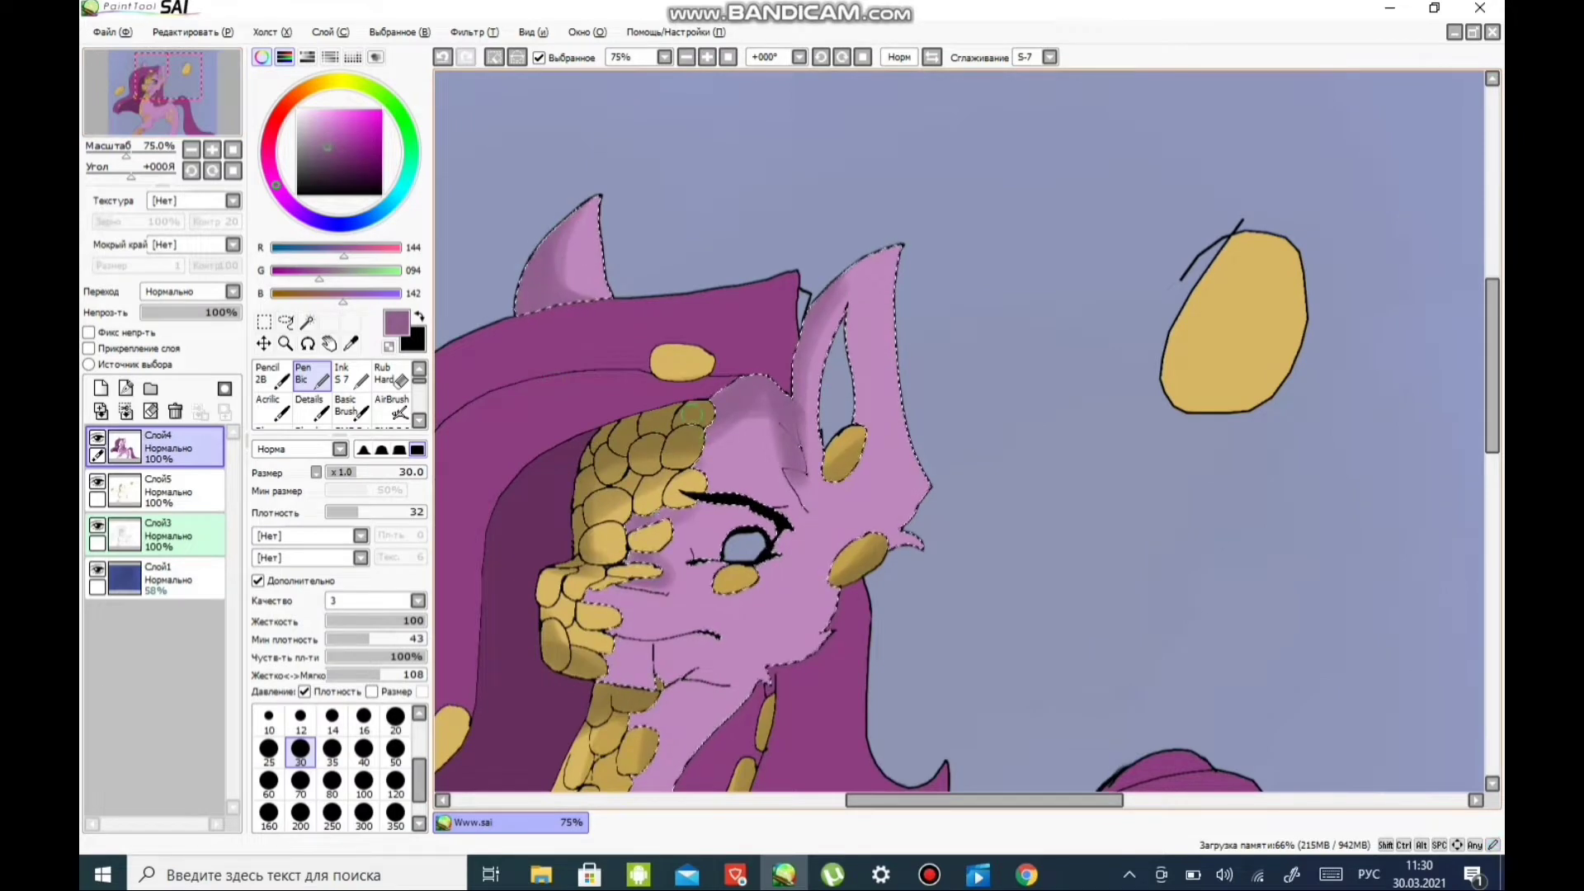
drag(816, 555, 987, 336)
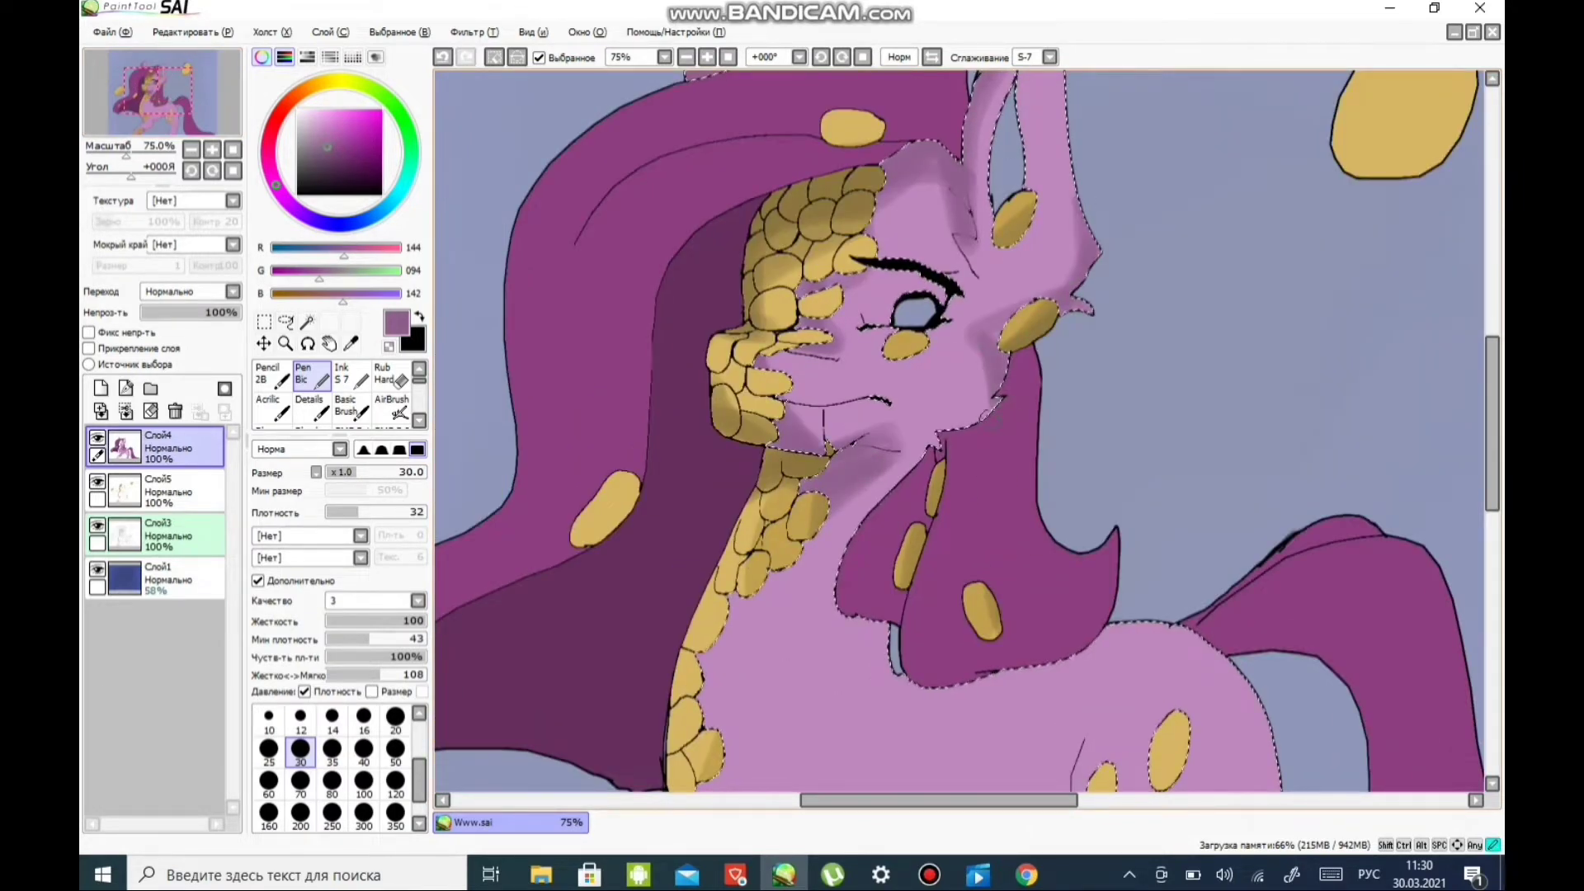
drag(1081, 329, 891, 218)
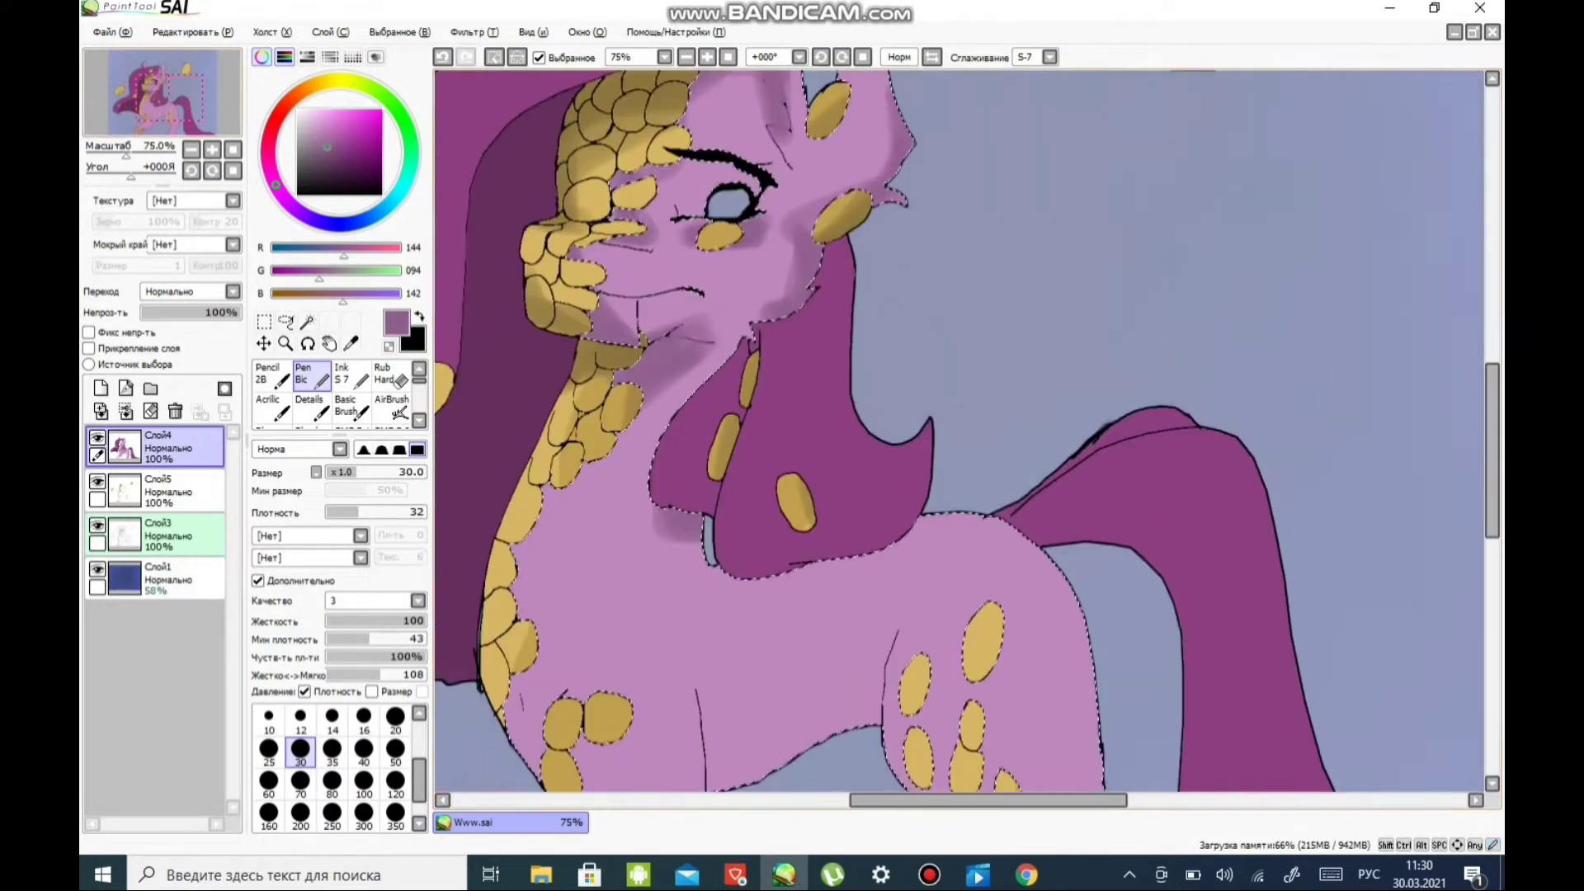
- Shade the body beneath the mane lock, behind the foreleg, and along the belly and legs in dusky purple
drag(742, 577, 652, 453)
drag(617, 603, 623, 685)
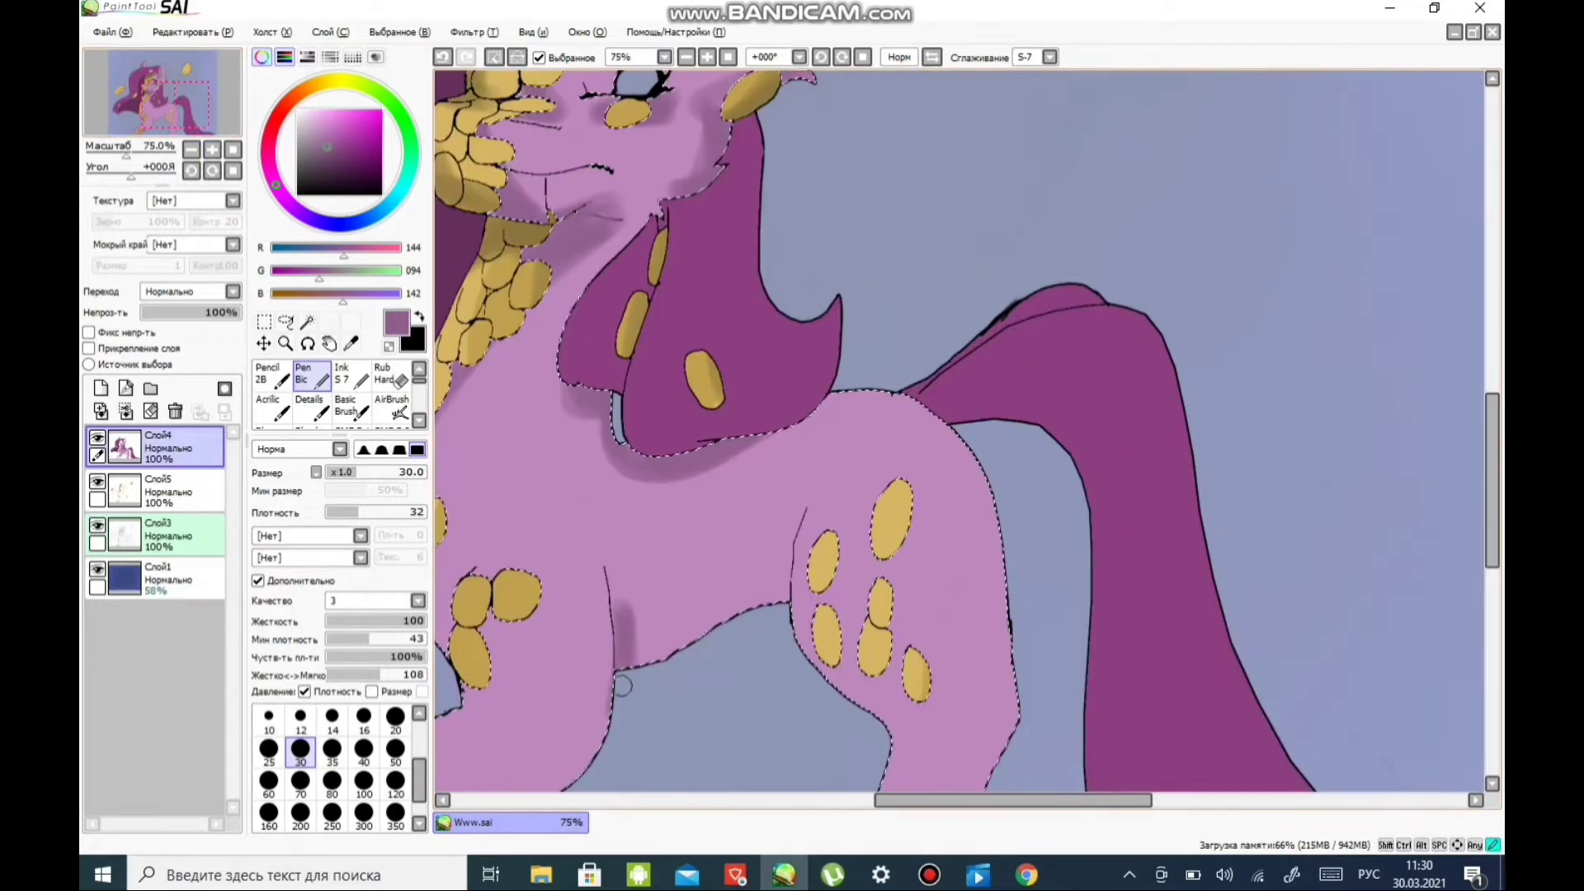
drag(528, 239, 751, 470)
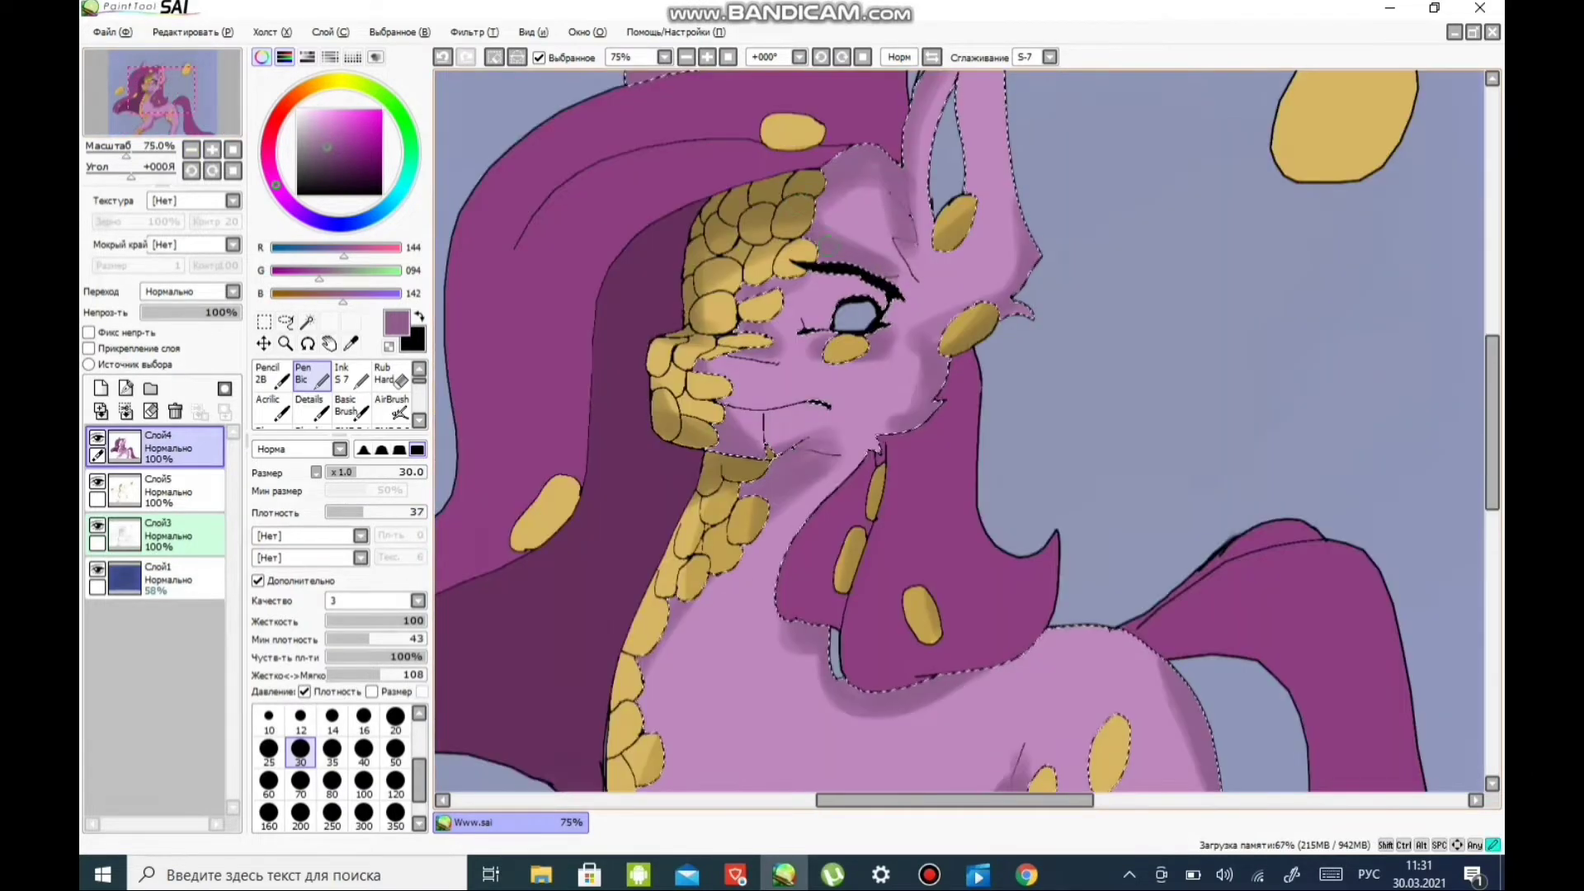
key(minus)
key(minus)
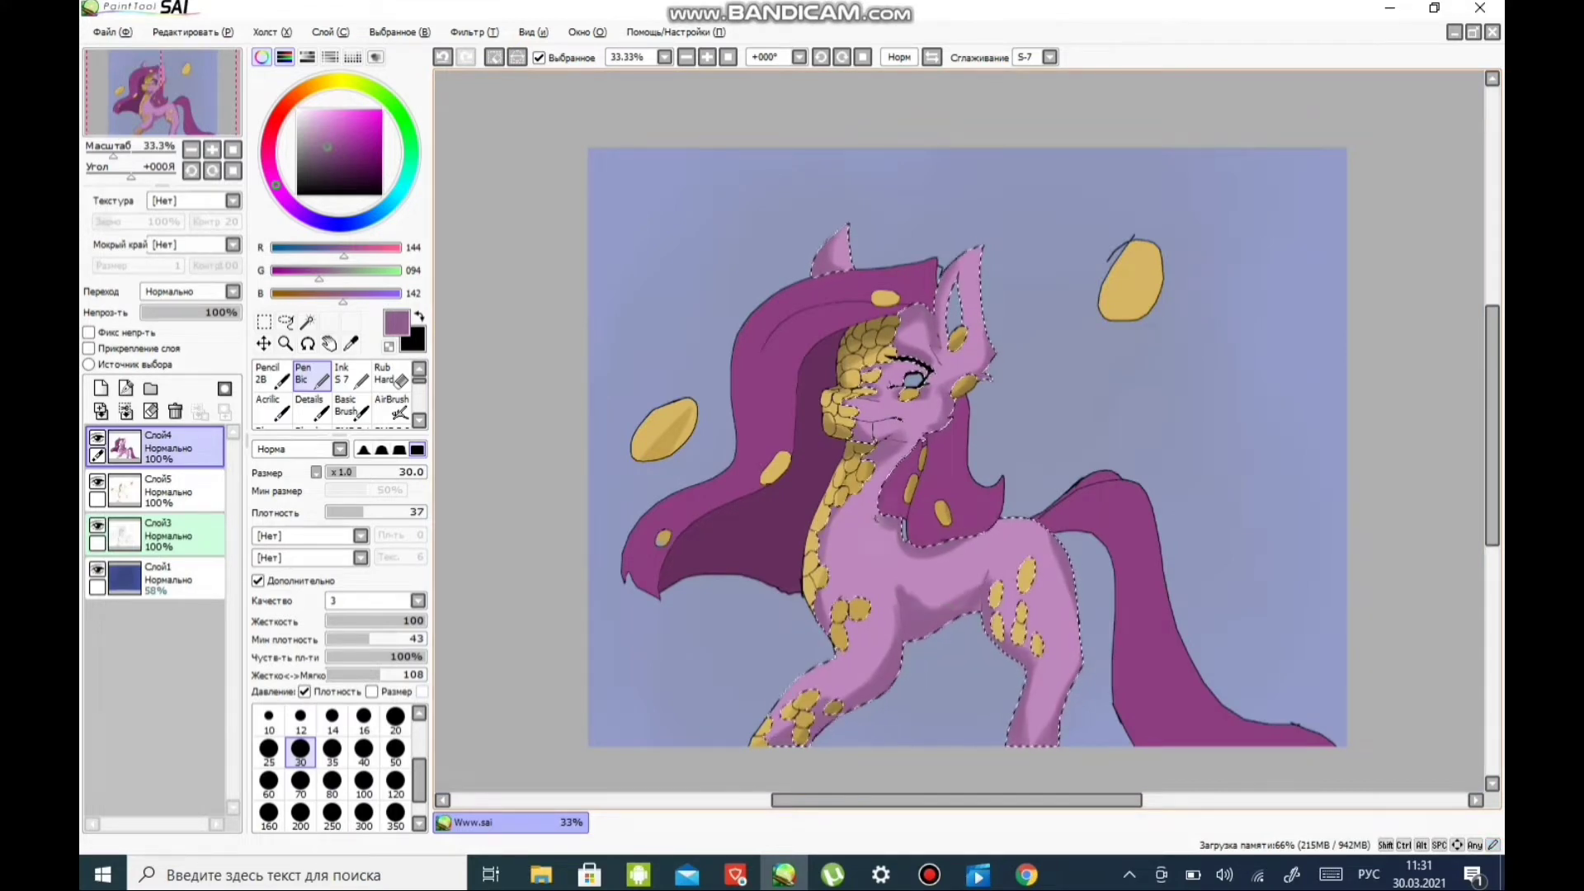
- Blend the purple shading on the head, ear, neck and body with the Pencil 2B brush at size 30
click(268, 373)
key(plus)
key(plus)
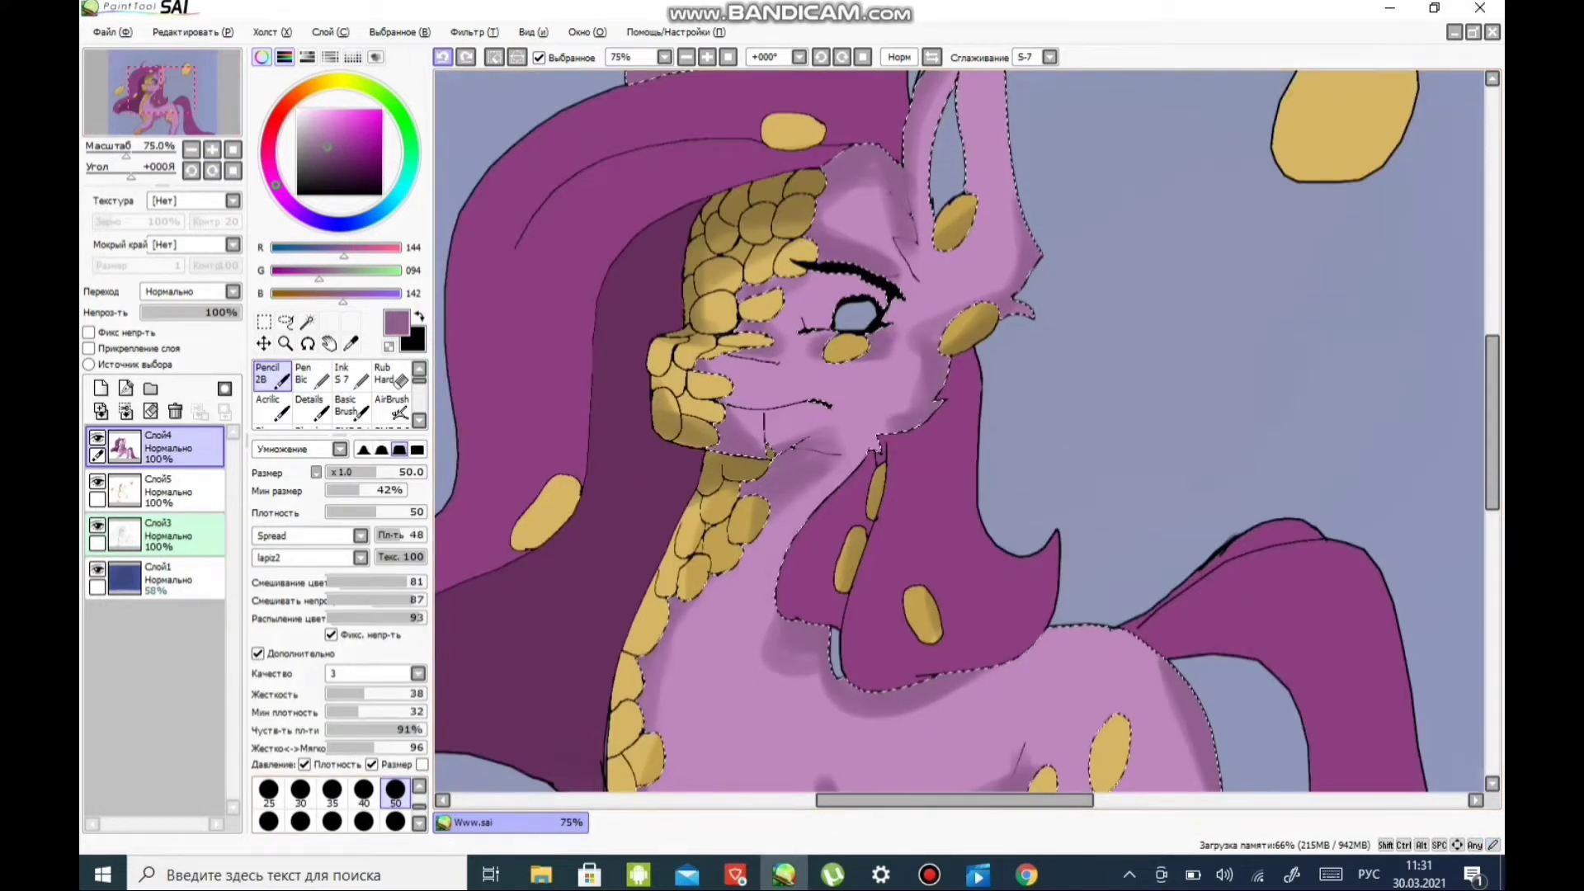
click(300, 790)
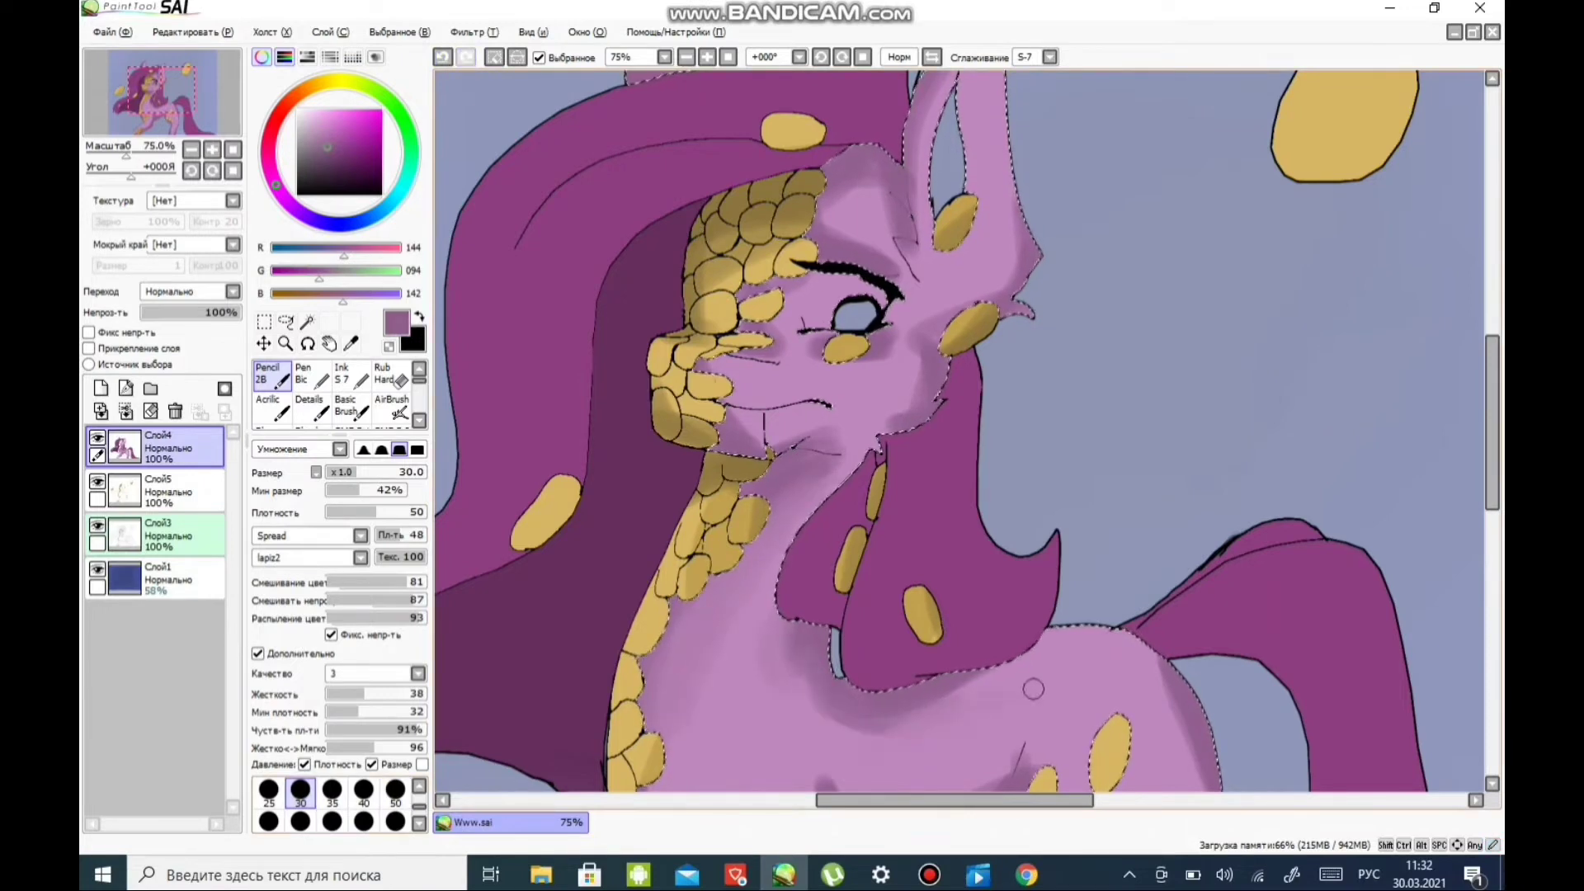
drag(922, 261, 910, 366)
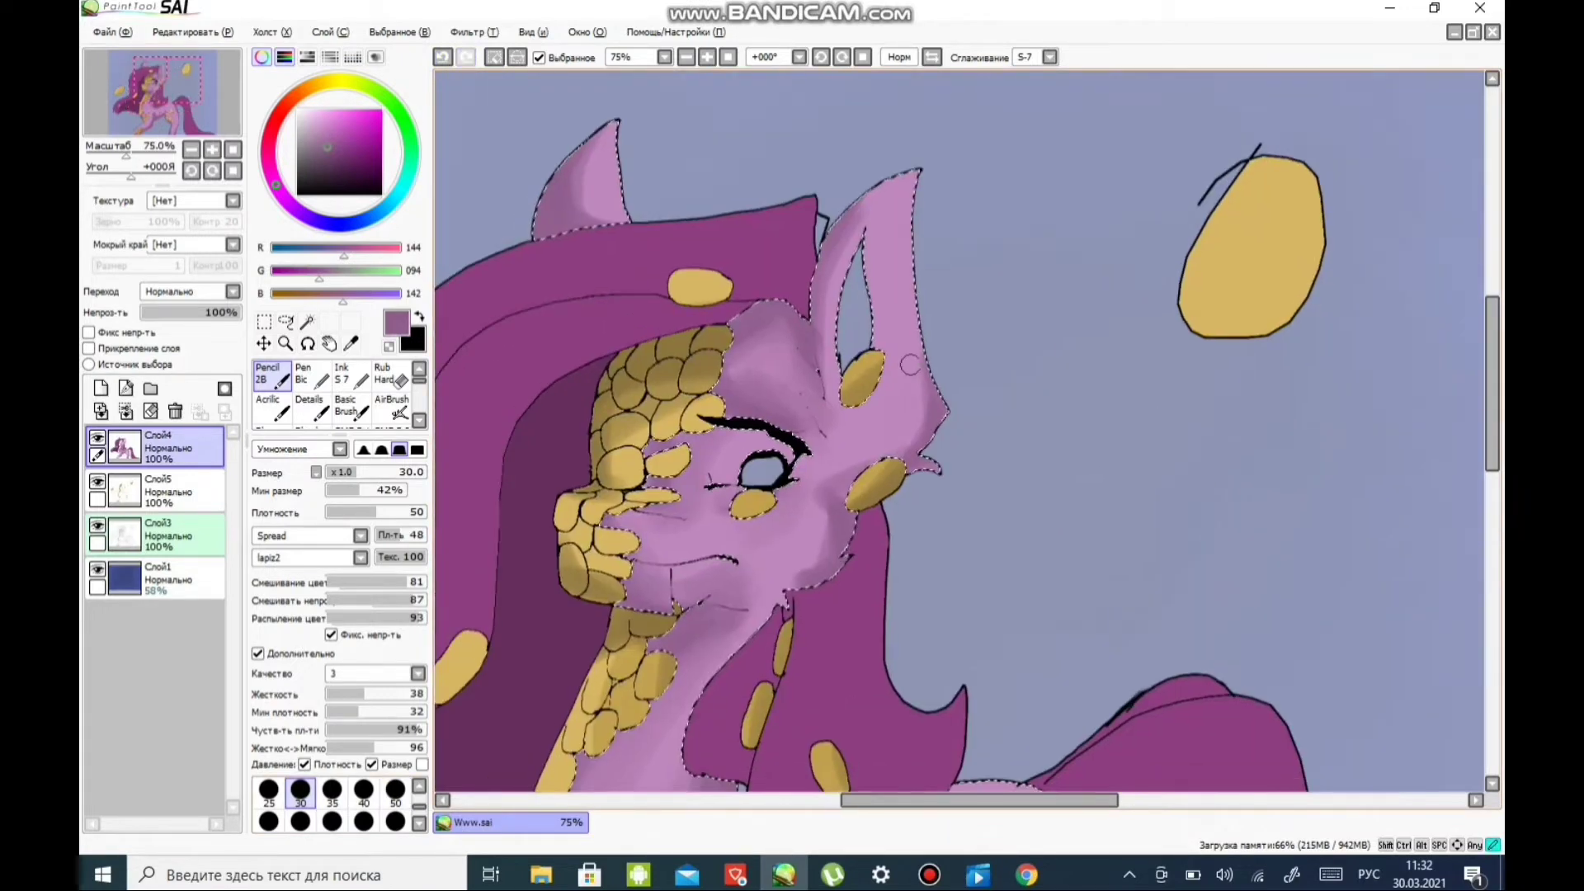
scroll(726, 424, down, 5)
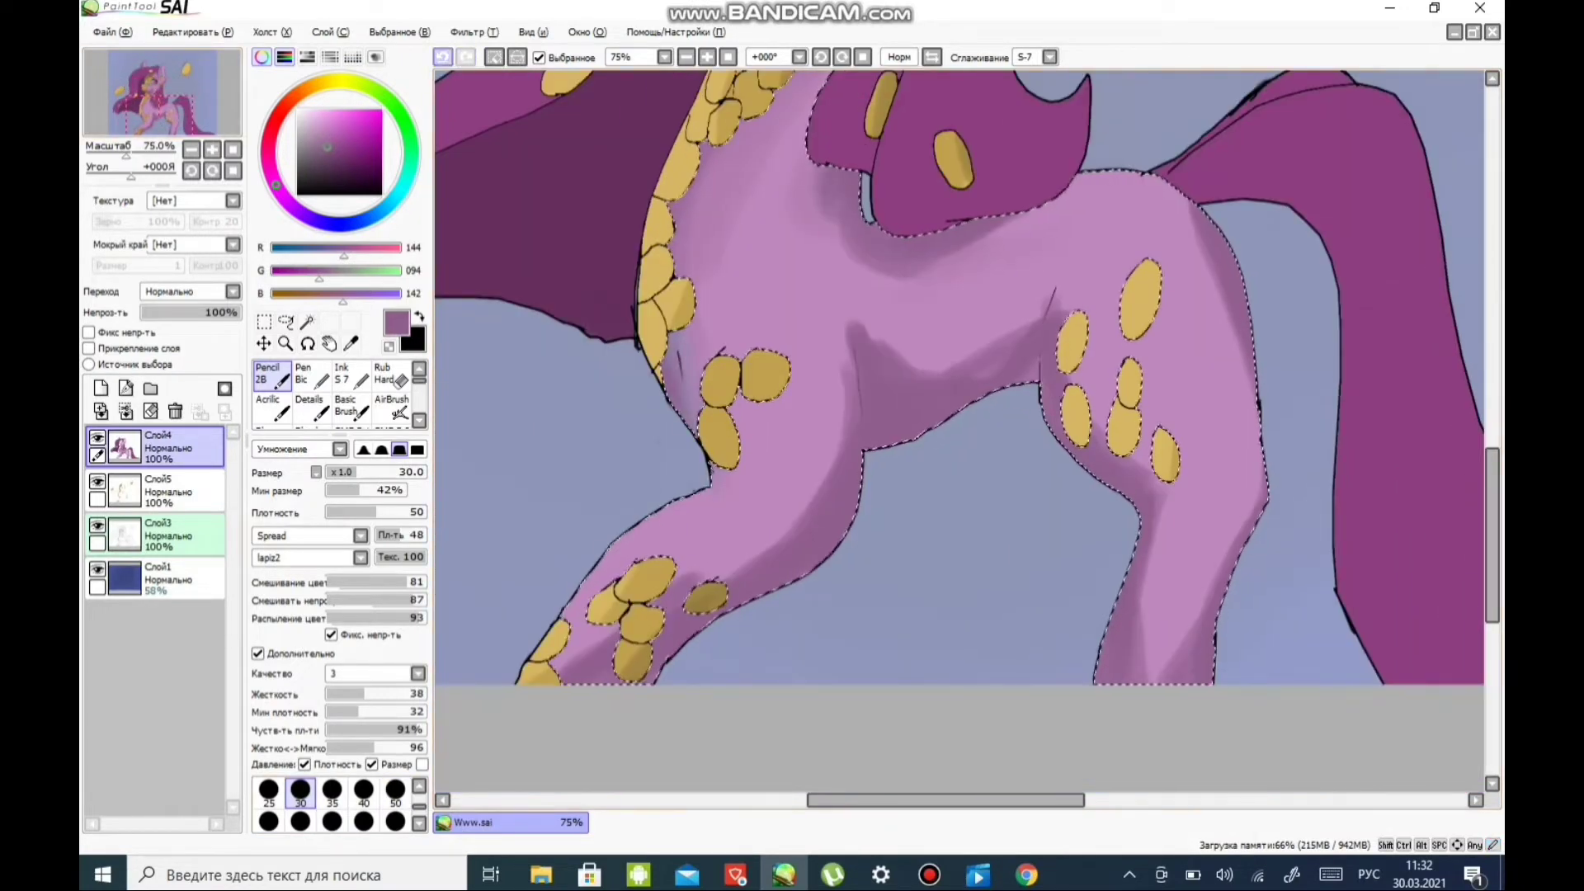
- Set the blue background layer's opacity to 82% and make the pony's colour layer active again
click(156, 578)
drag(198, 312, 221, 311)
drag(907, 330, 676, 503)
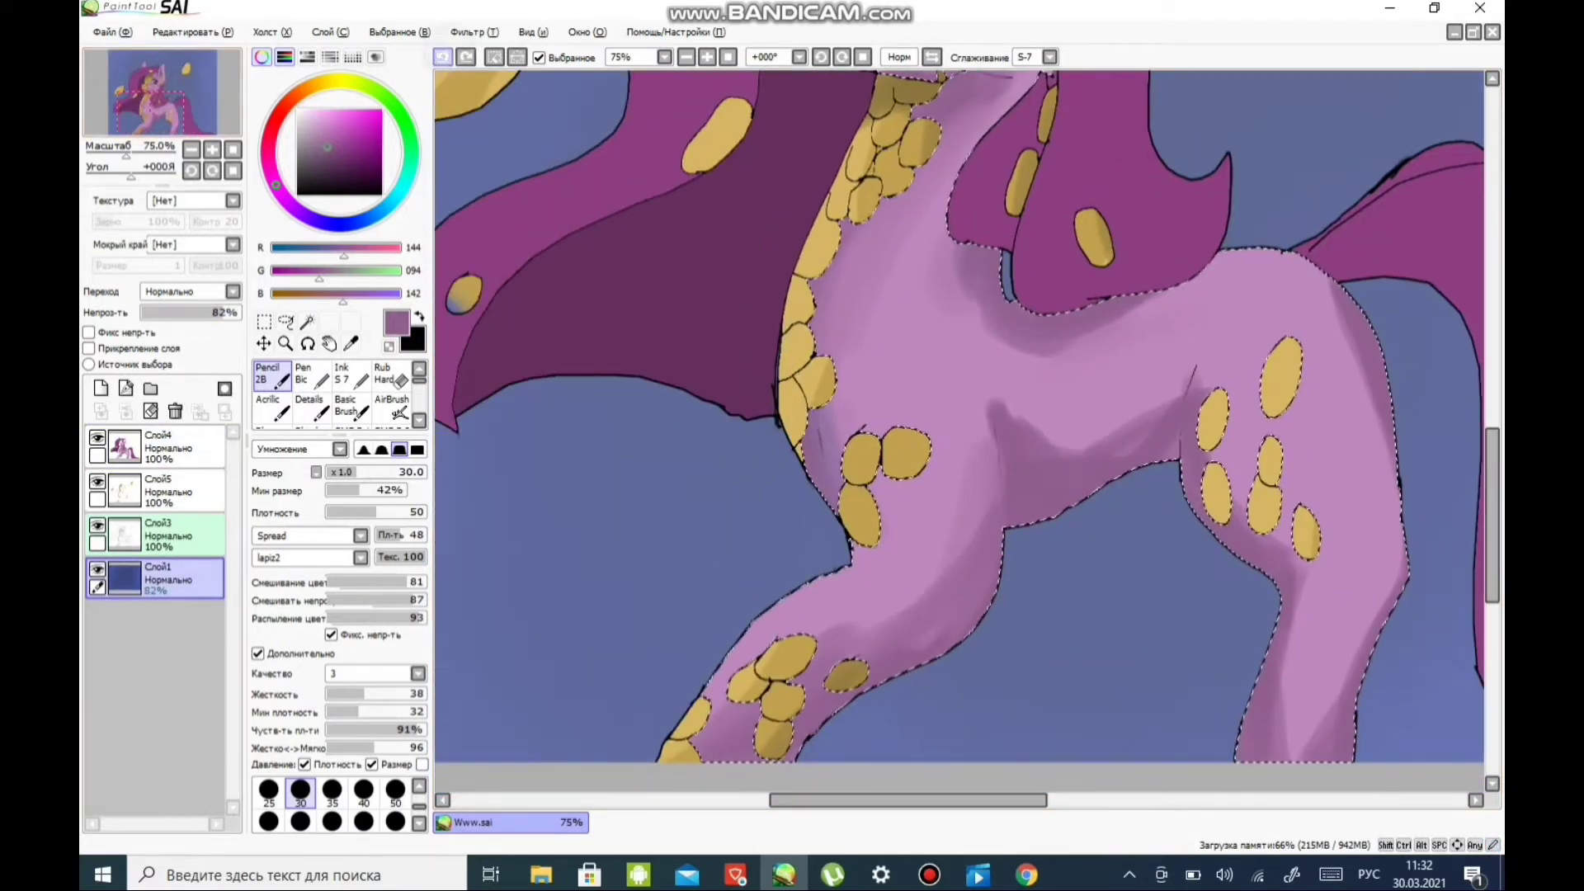
click(156, 445)
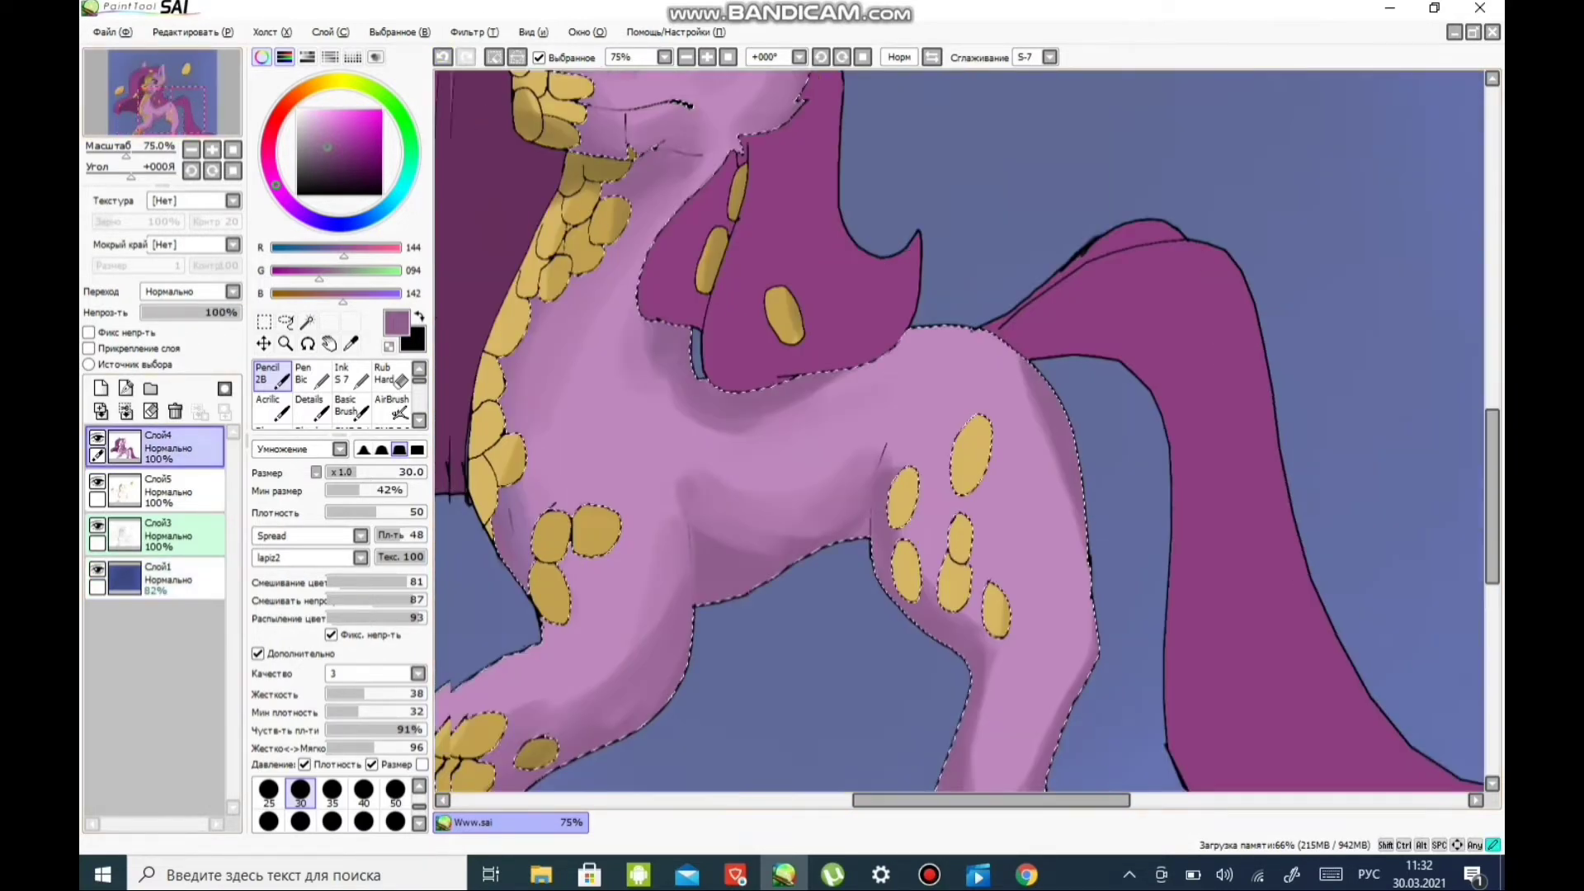
- On a new layer, paint darker purple shadows (RGB 96, 62, 95) under the jaw and around the snout using the Pen at sizes 9 and 7
drag(974, 495, 771, 289)
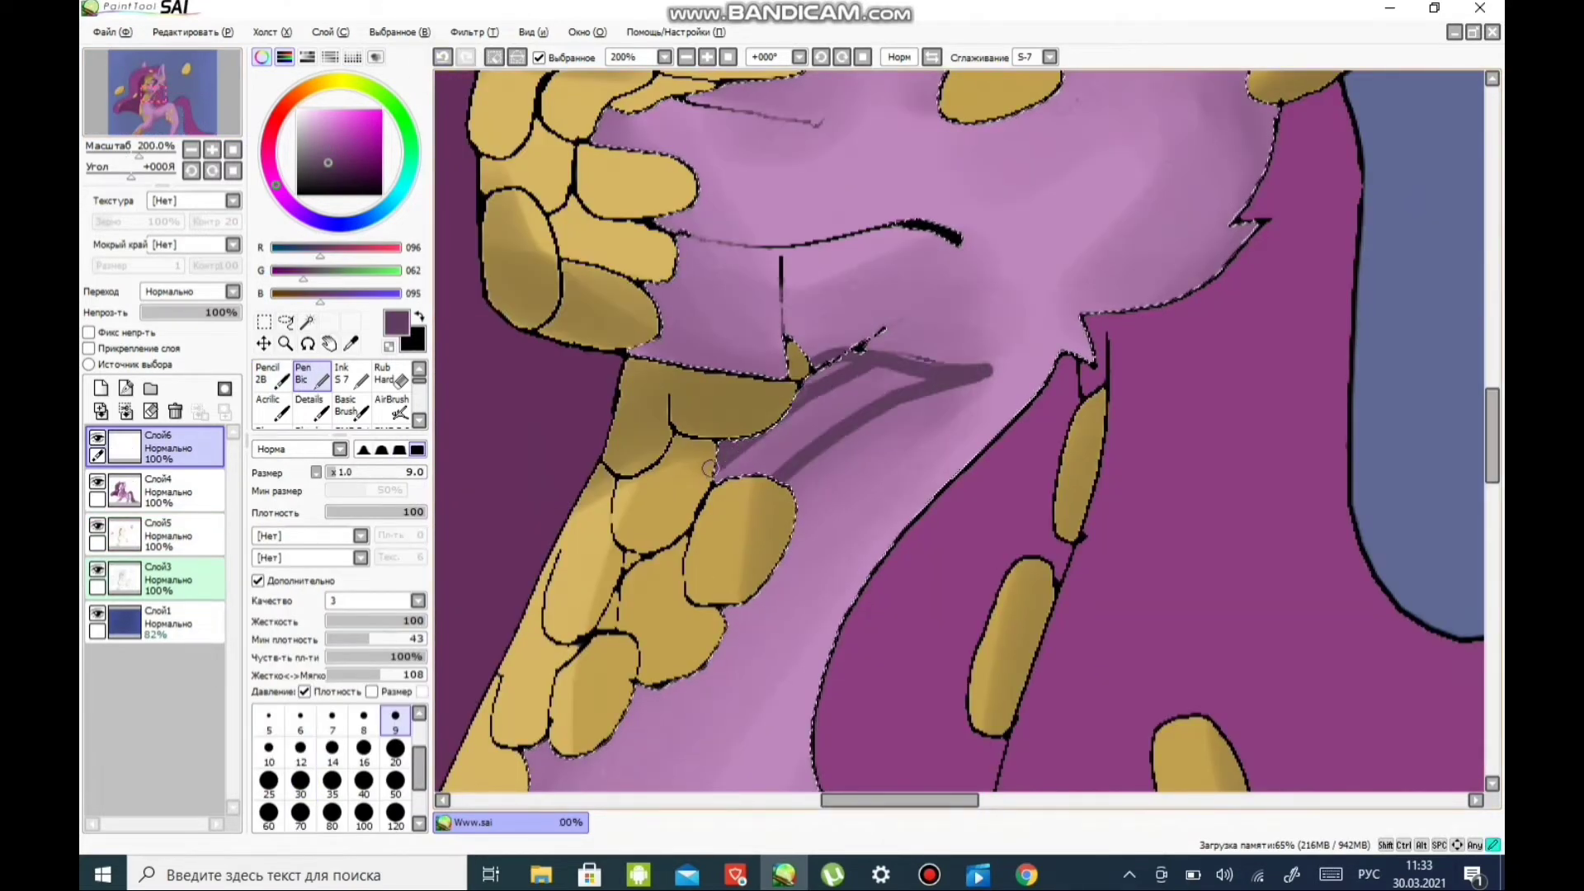
key(e)
drag(989, 379, 729, 610)
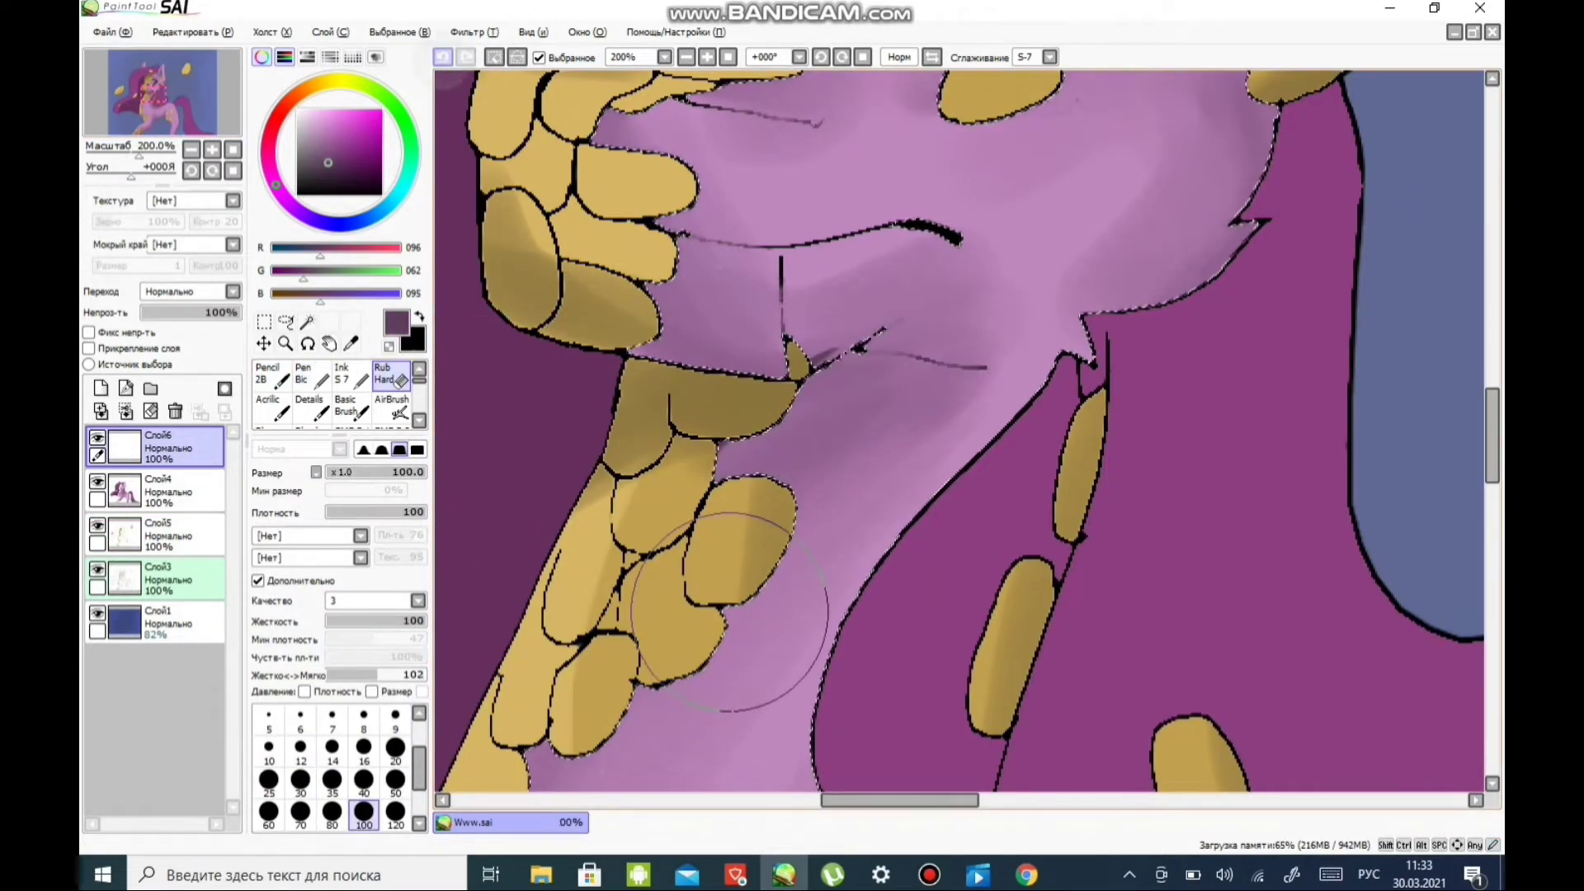
drag(1097, 326, 1222, 532)
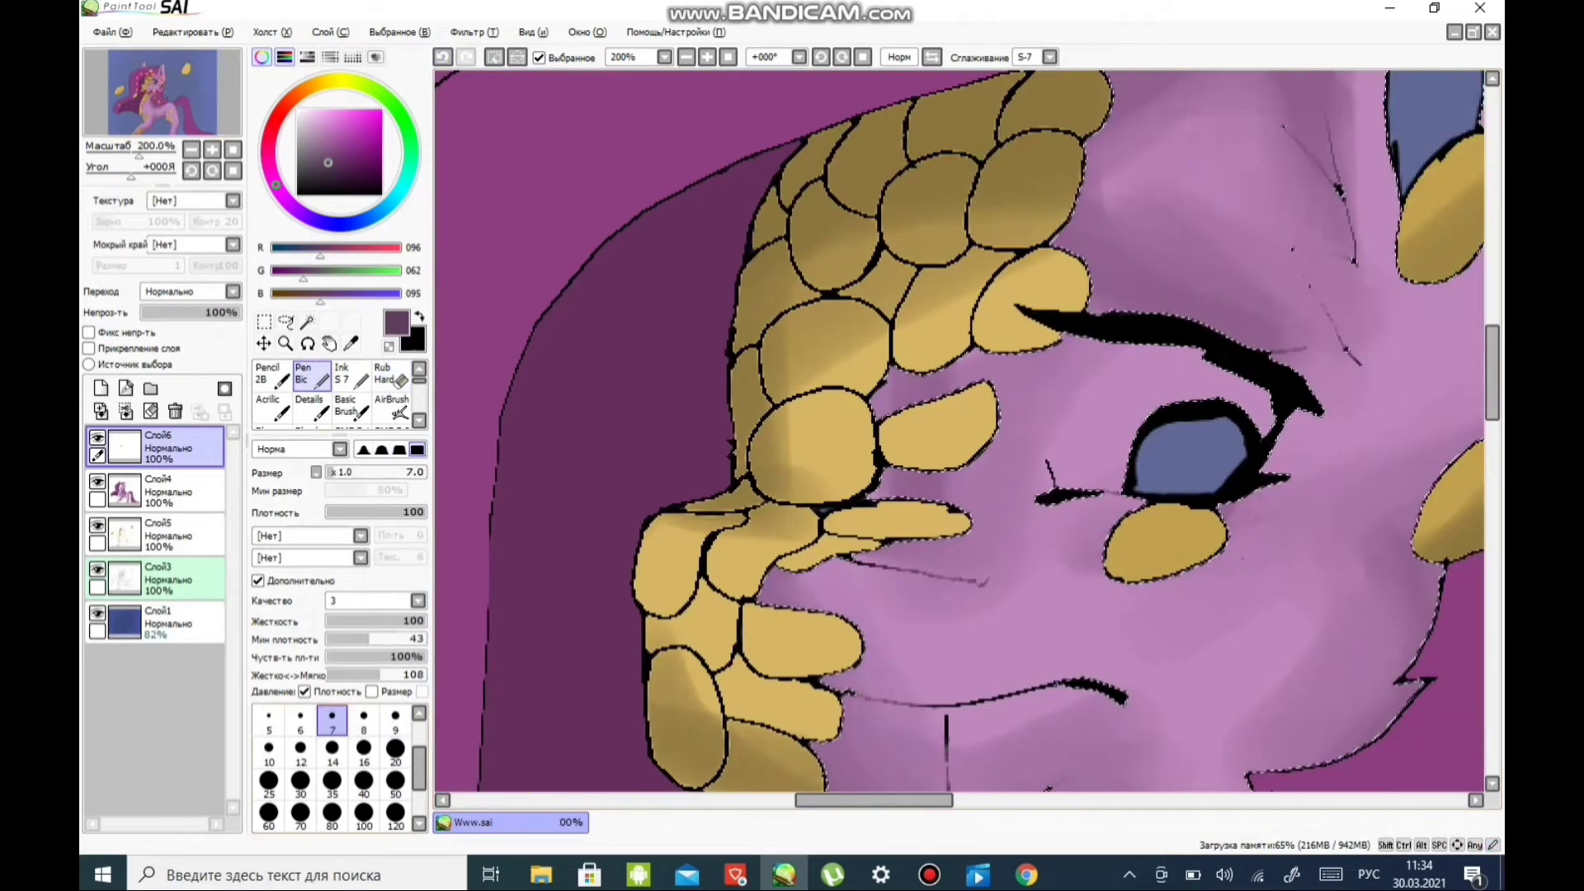
key(n)
drag(761, 505, 577, 742)
click(363, 750)
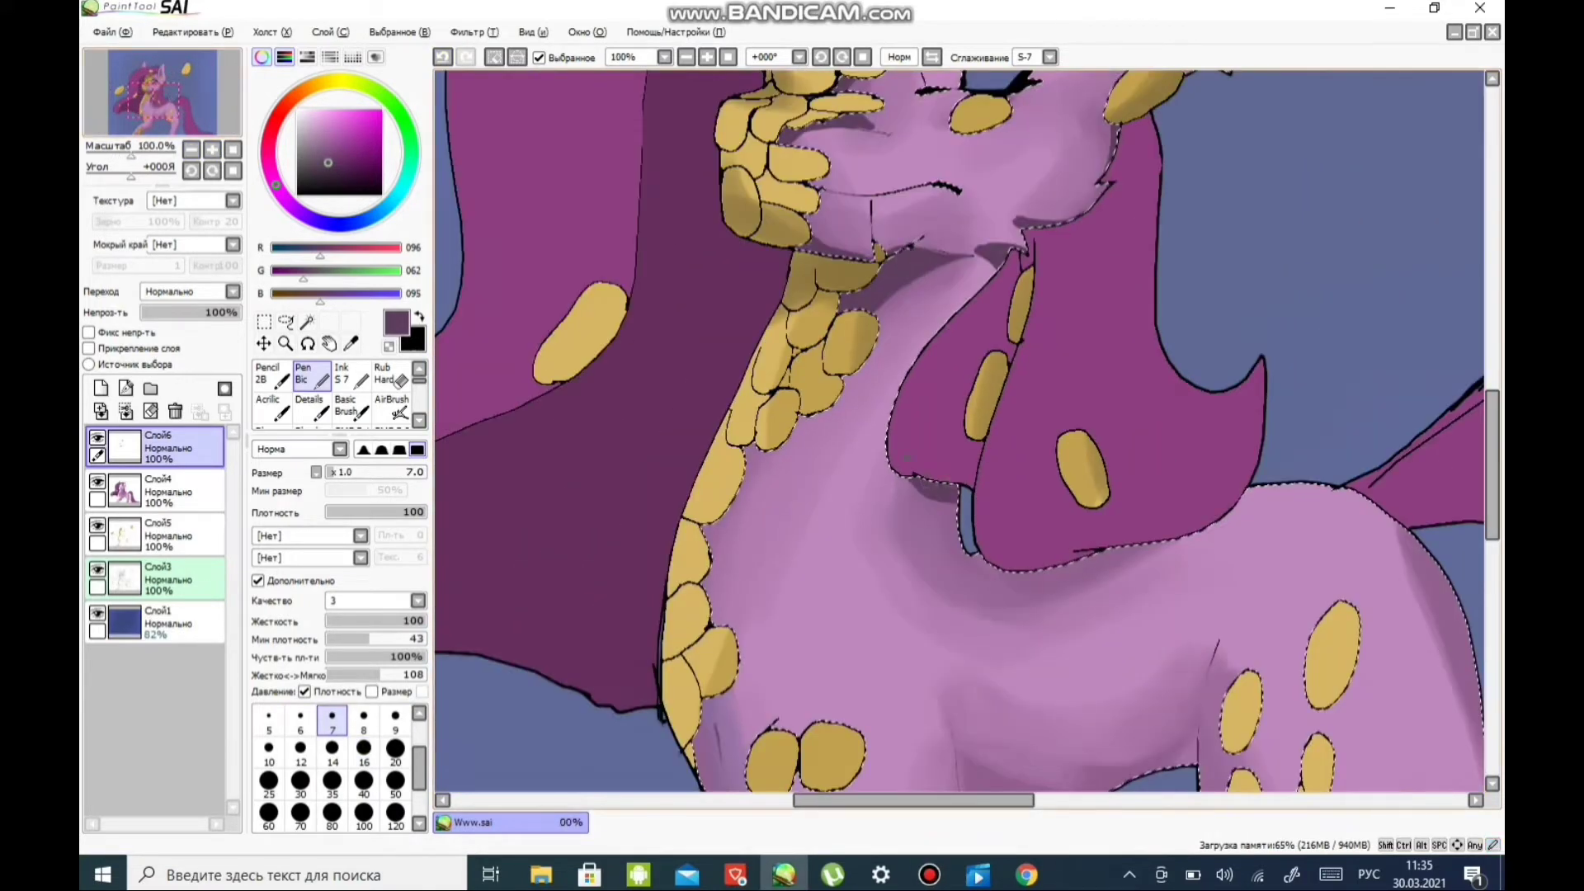
- Paint darker purple shadows along the chest, the legs' edges and the belly, using the Pen at size 9 for the fine edges
scroll(760, 566, down, 5)
click(396, 782)
scroll(734, 748, down, 5)
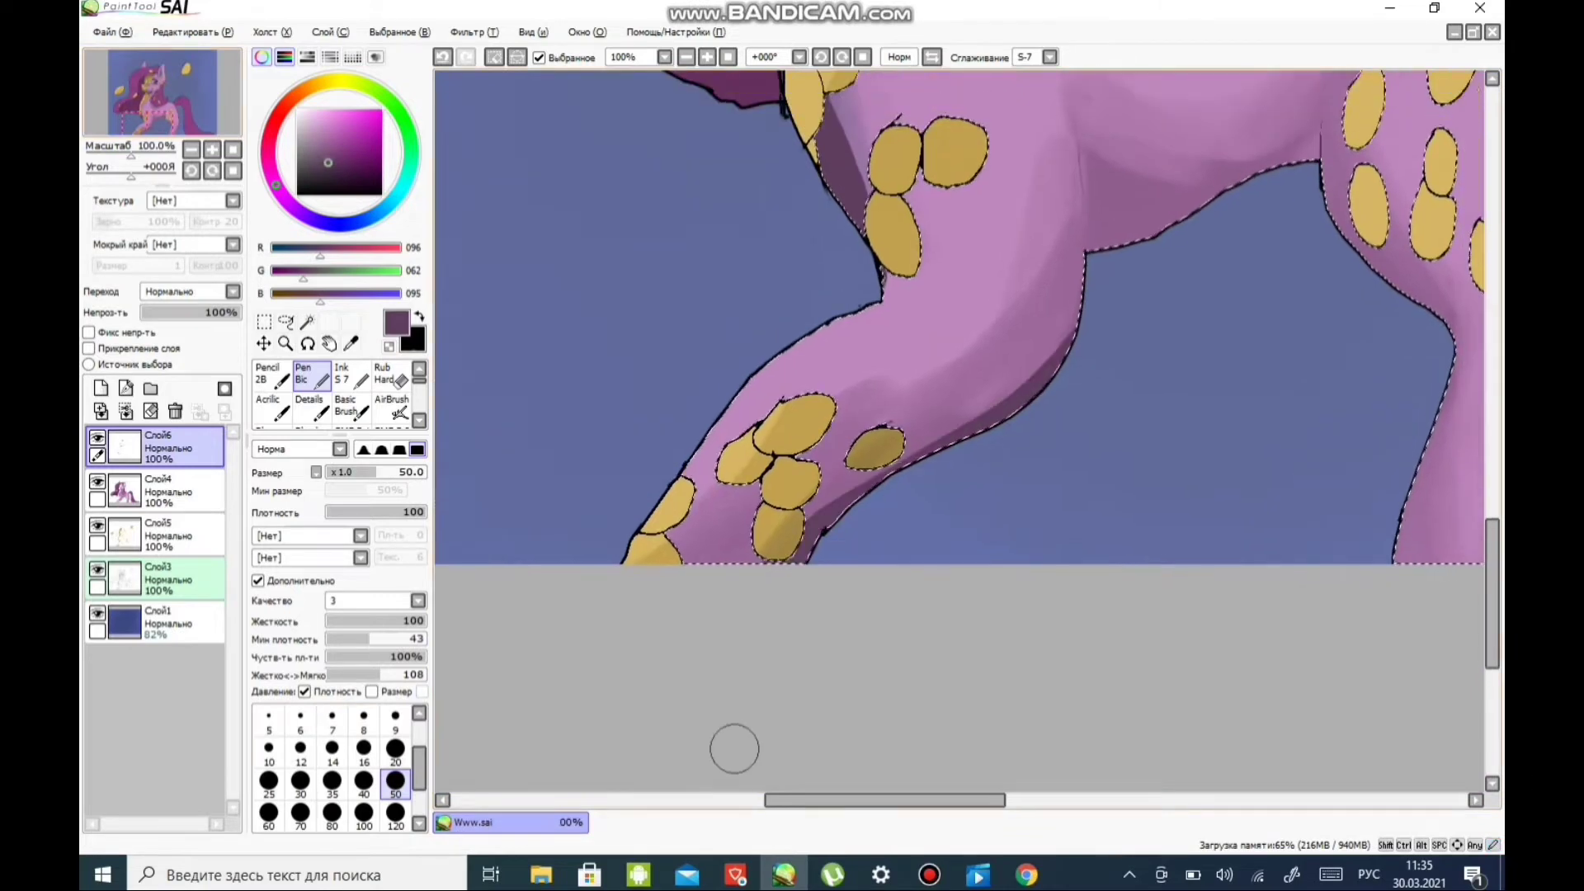
click(396, 717)
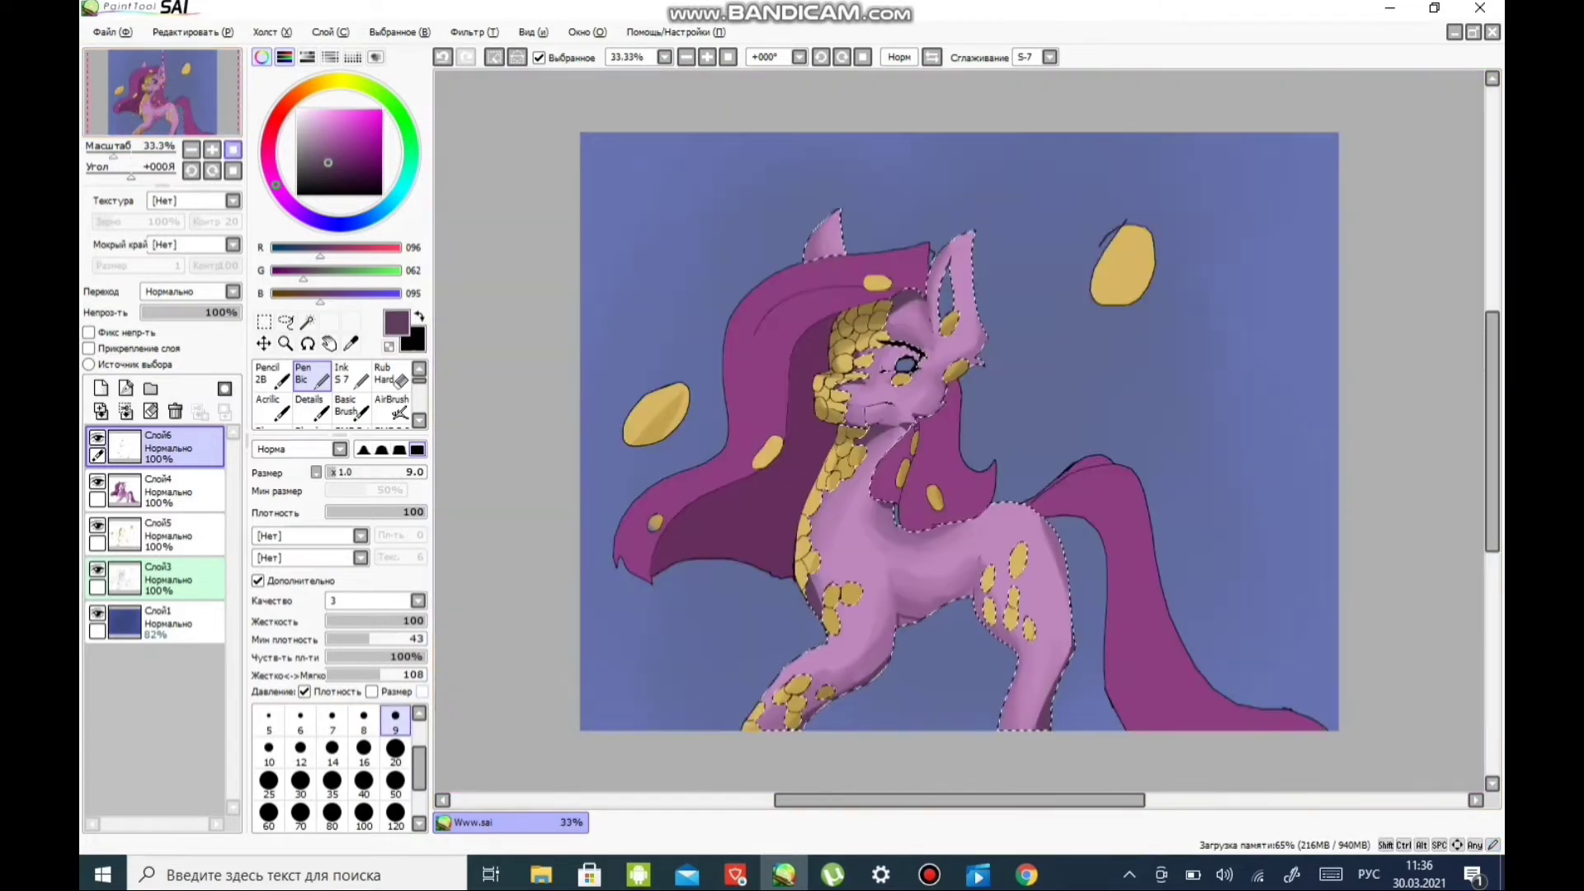
scroll(868, 569, up, 5)
scroll(868, 569, down, 3)
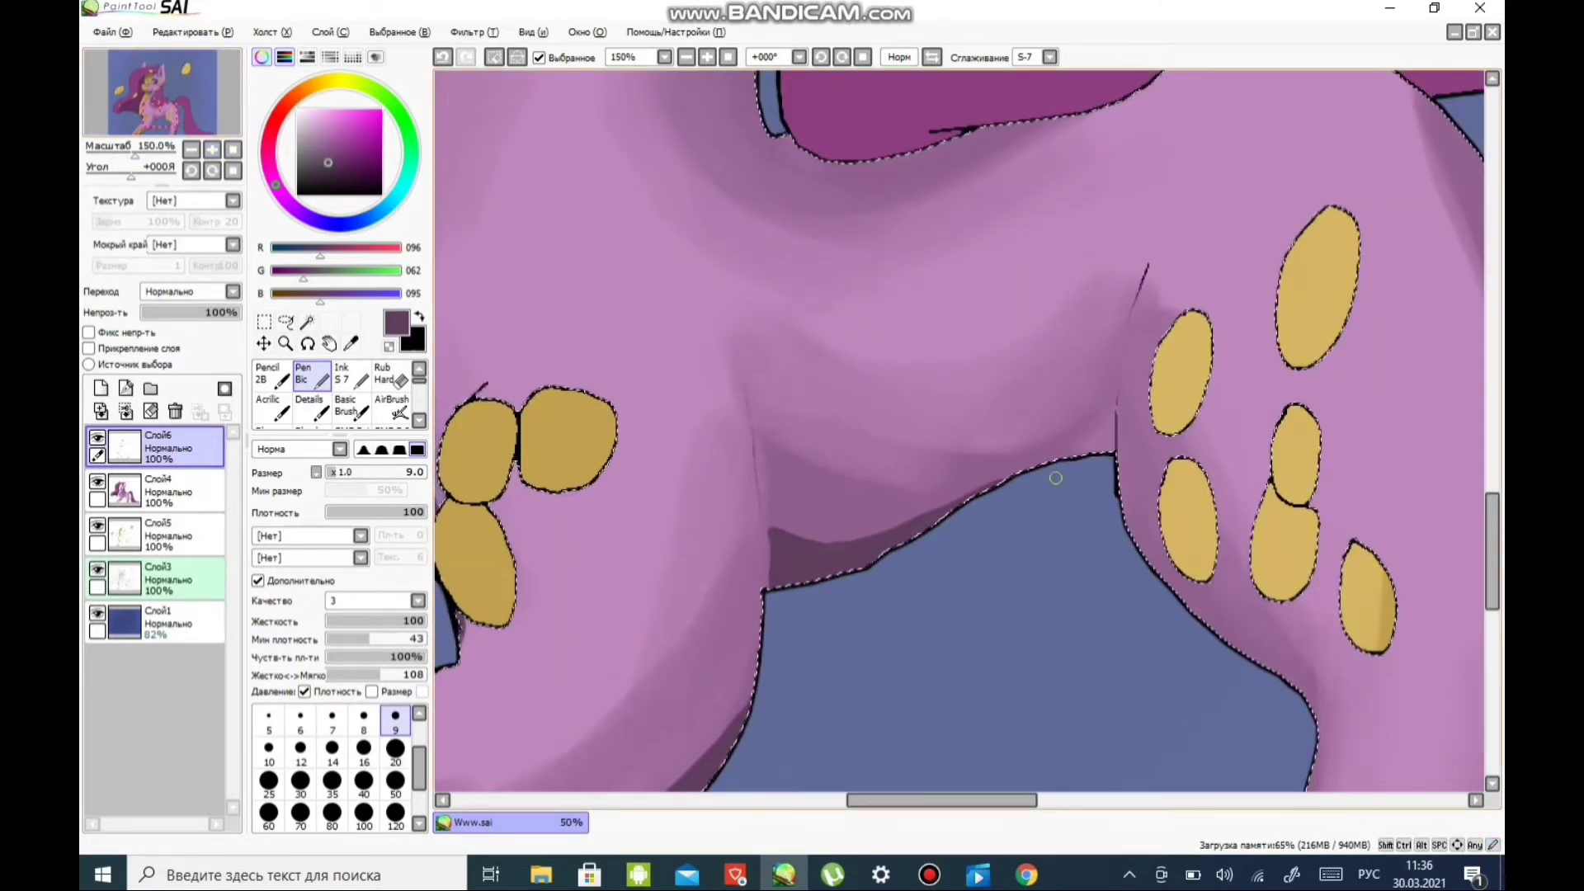
scroll(960, 526, down, 3)
scroll(757, 335, up, 3)
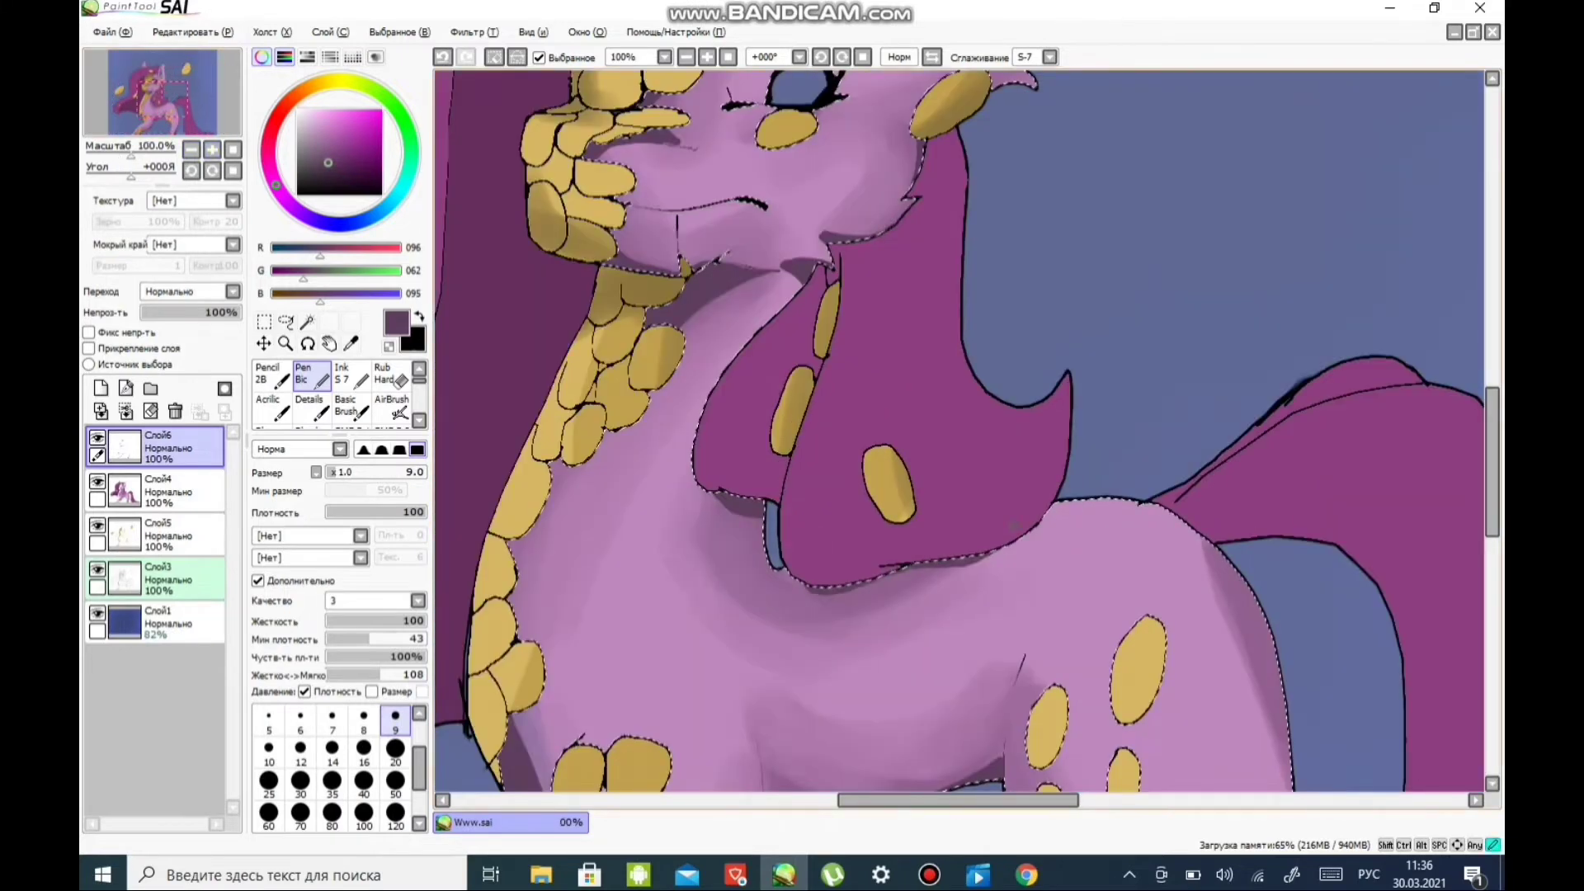
- Paint the darker purple shadow on the forehead beneath the mane and beside the ear
scroll(757, 336, down, 2)
scroll(757, 336, up, 2)
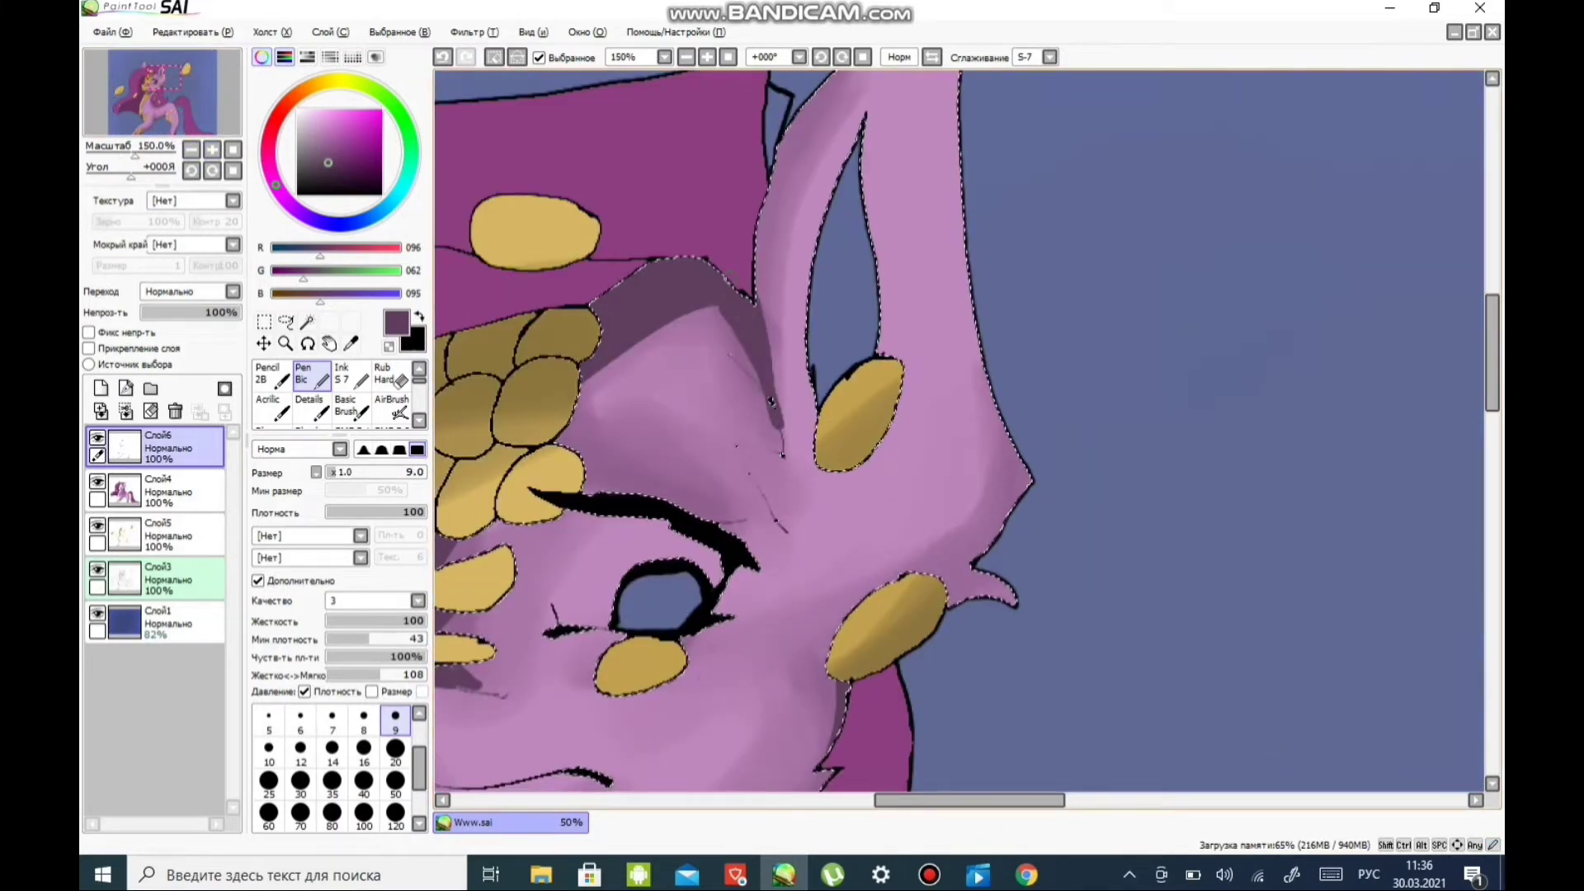
scroll(932, 647, down, 2)
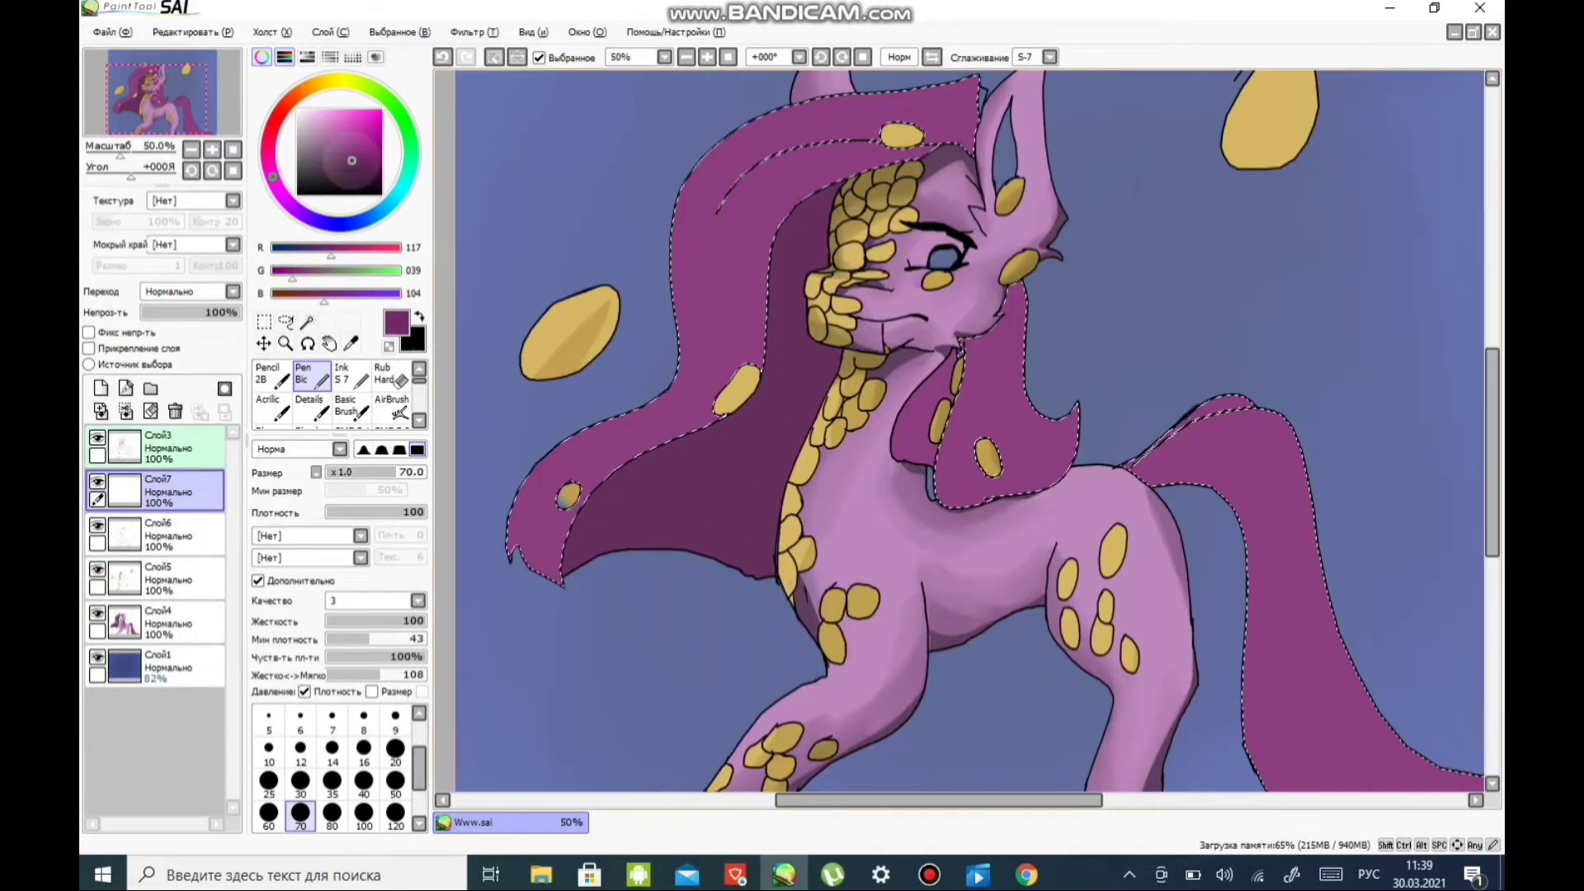
- Paint dark magenta shading (RGB 102, 37, 92) and light pink areas (RGB 189, 121, 178) on the mane and tail using the Pen at size 70
drag(660, 433, 778, 302)
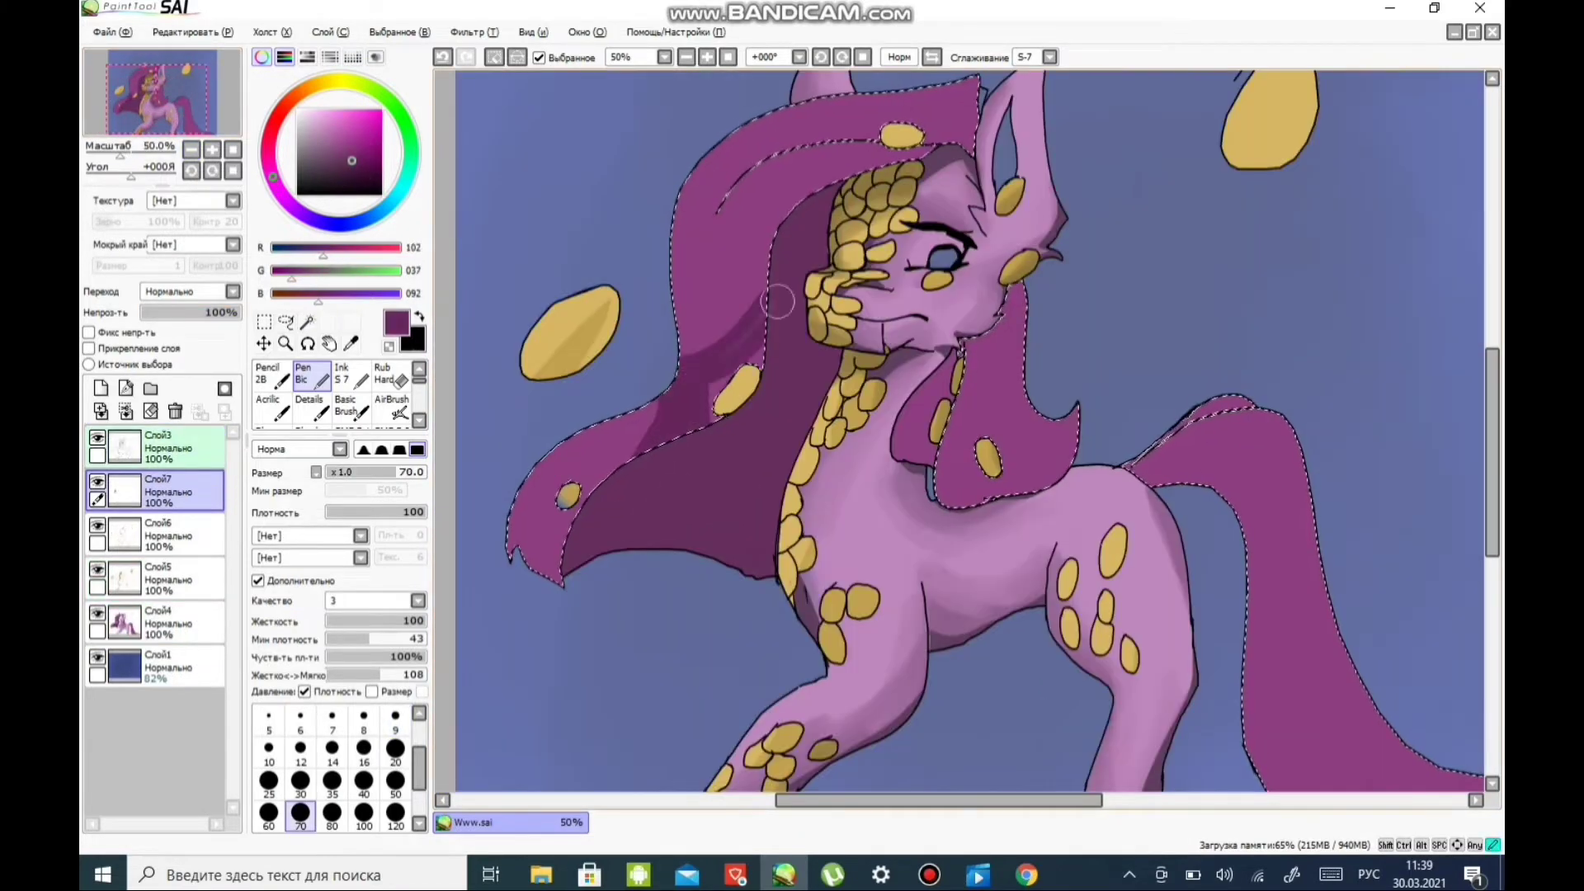
scroll(608, 622, right, 2)
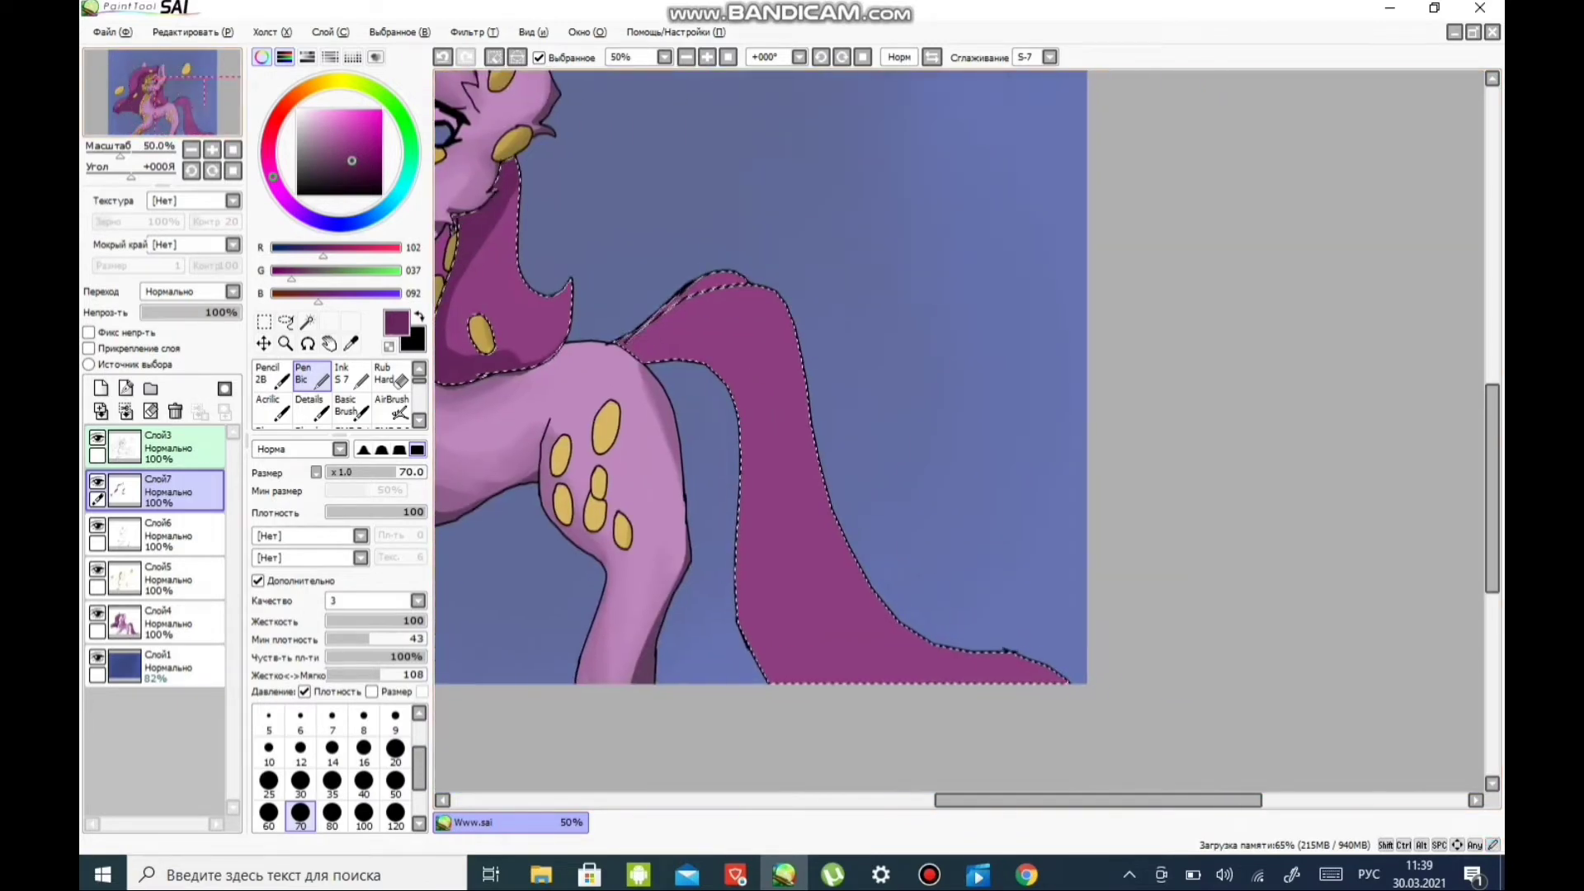
mouse_move(746, 602)
mouse_down()
mouse_move(805, 710)
mouse_move(899, 685)
mouse_up()
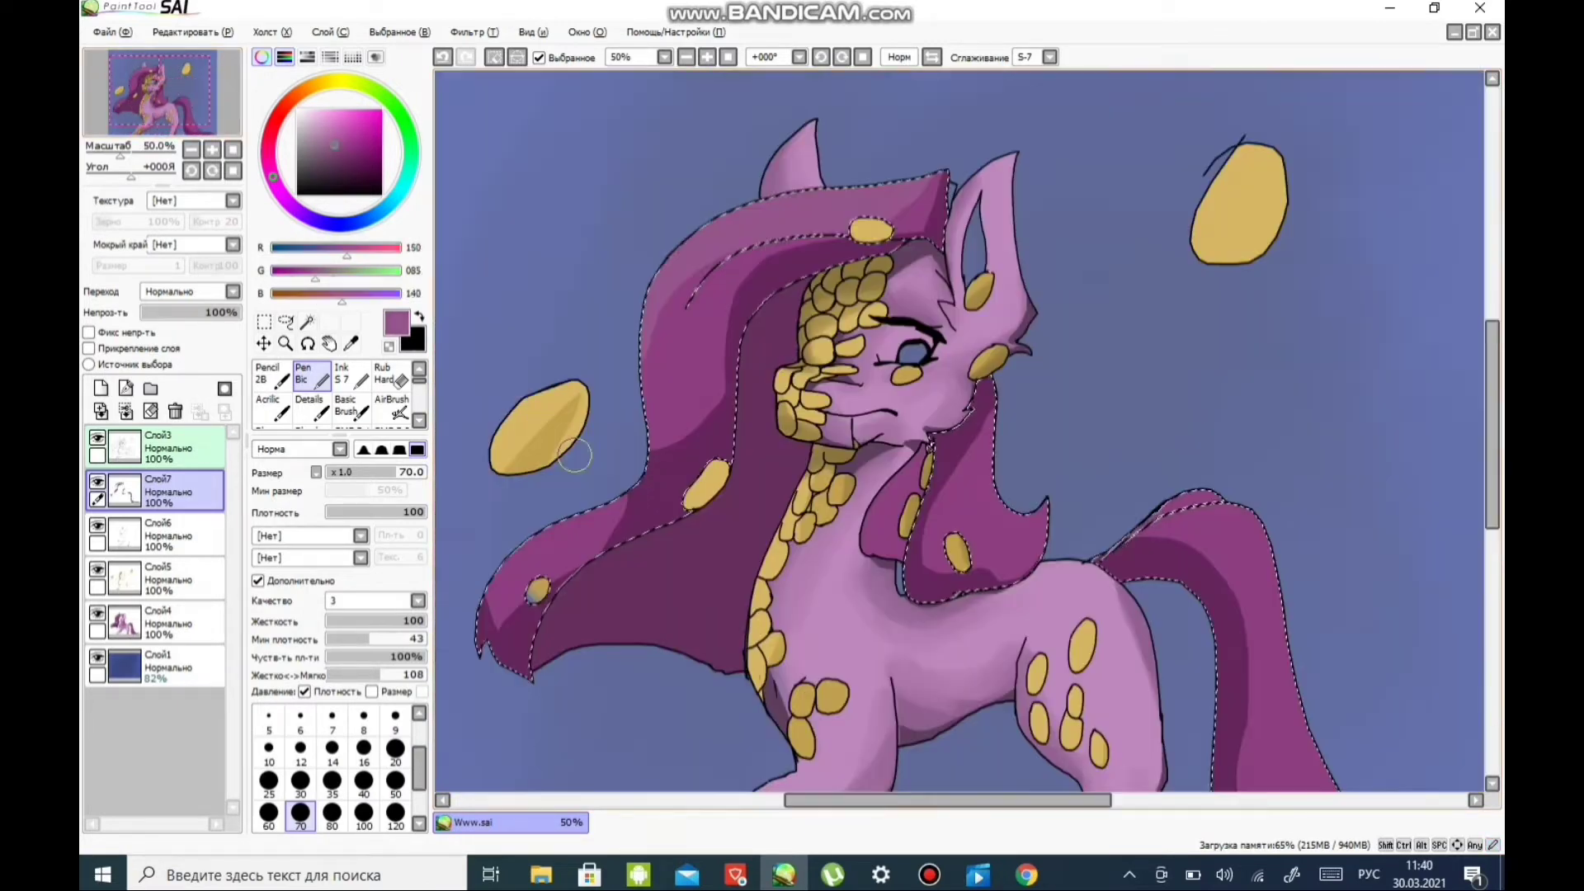
drag(924, 177, 597, 406)
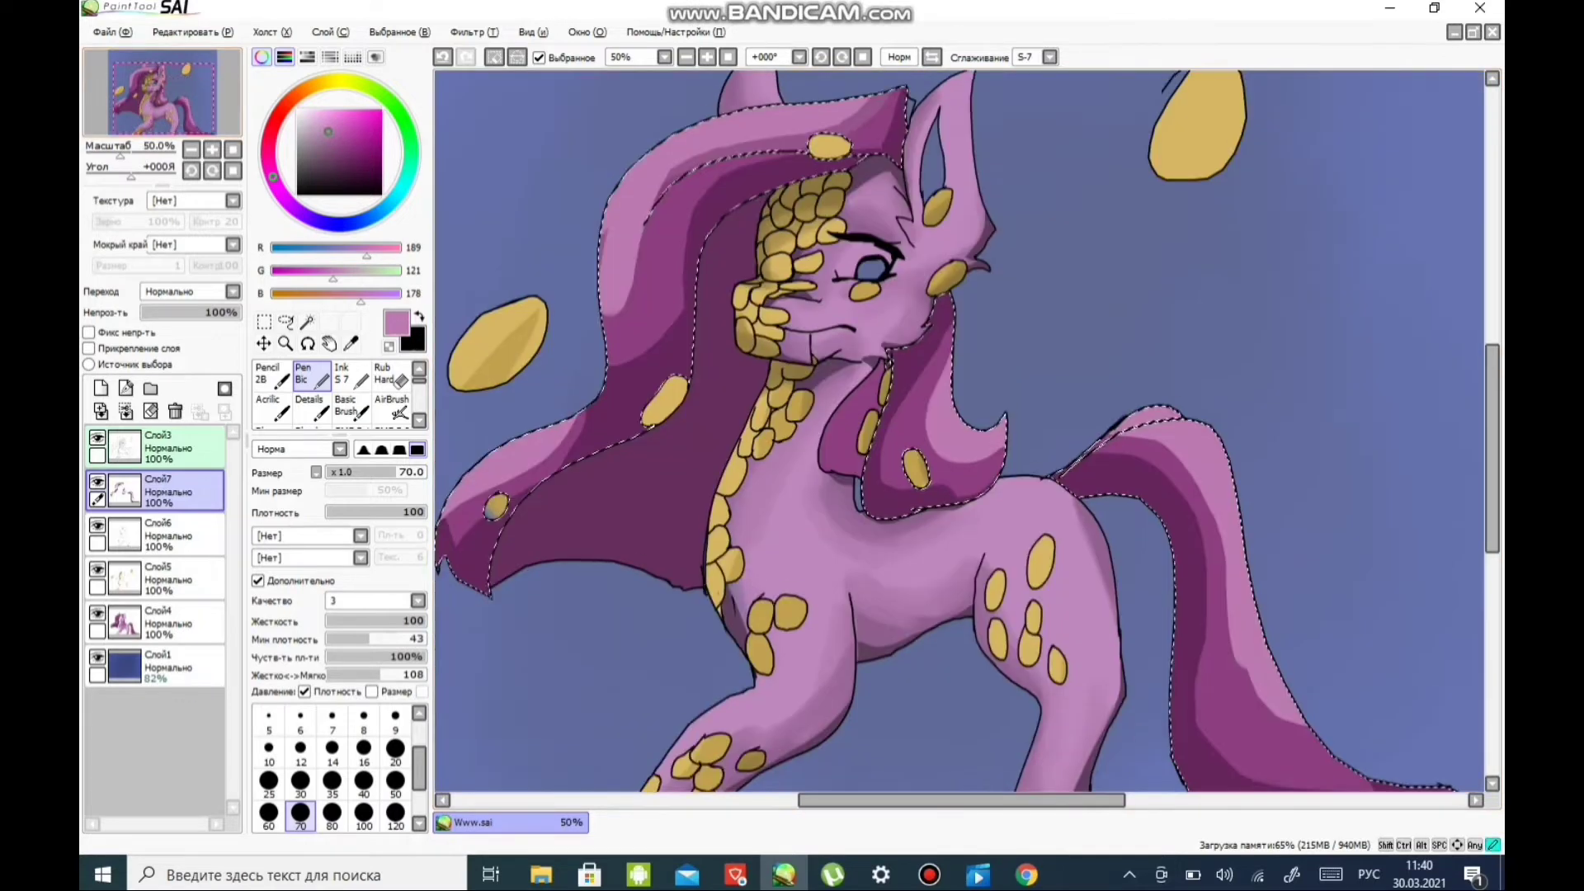
- Blend the mane and tail shading with the Blur brush at size 35 and density 81, and set that layer's opacity to 82%
click(272, 406)
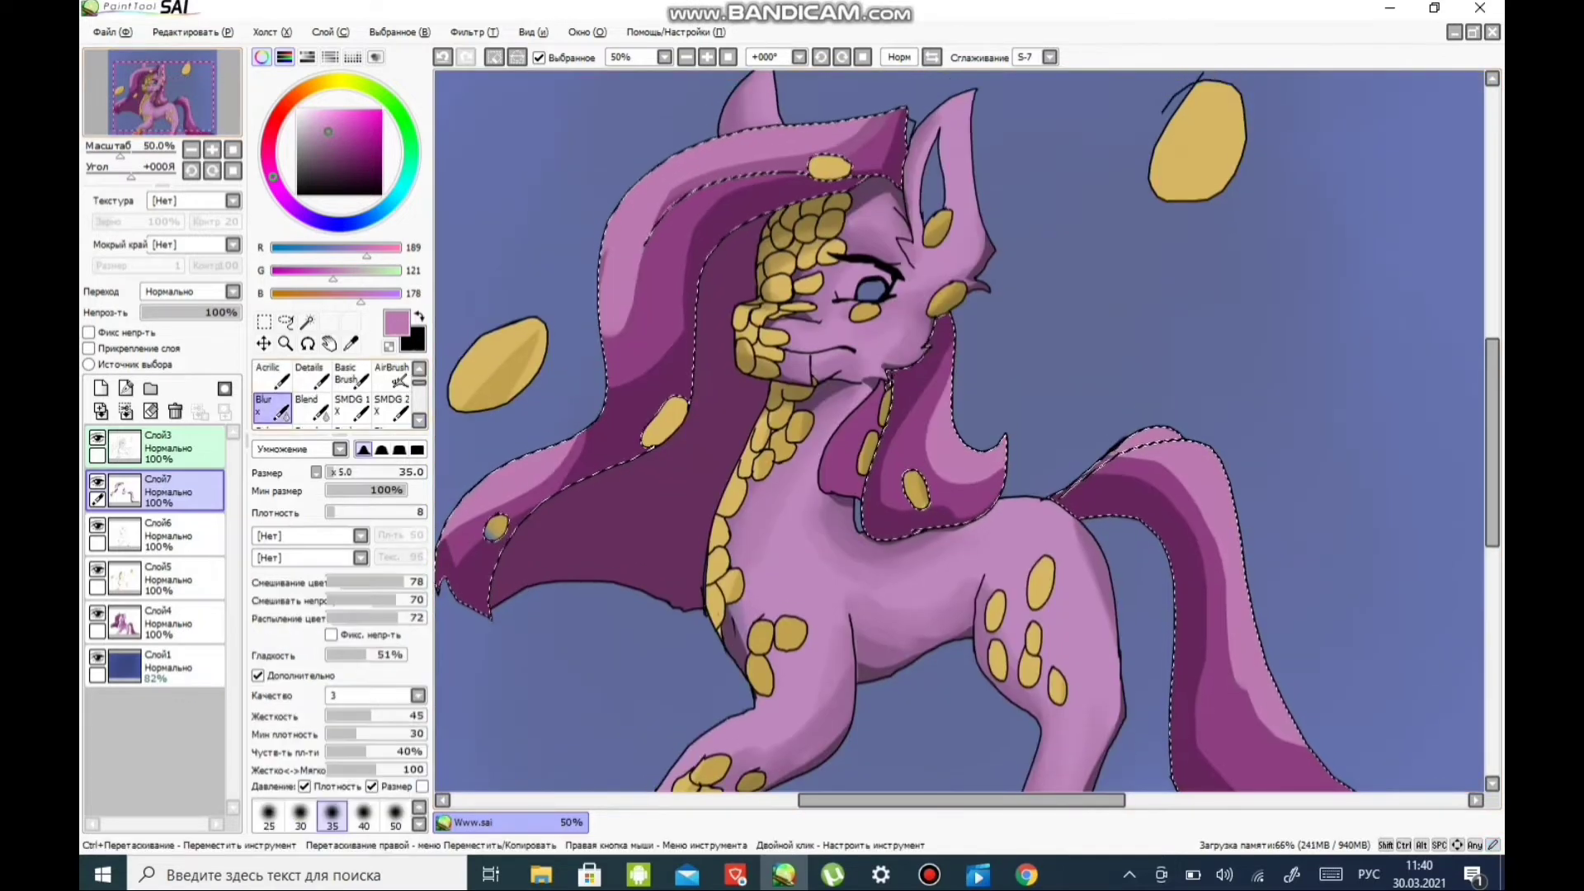
mouse_move(652, 248)
mouse_down()
mouse_move(742, 182)
mouse_move(874, 123)
mouse_move(536, 470)
mouse_move(479, 577)
mouse_up()
drag(736, 289, 495, 198)
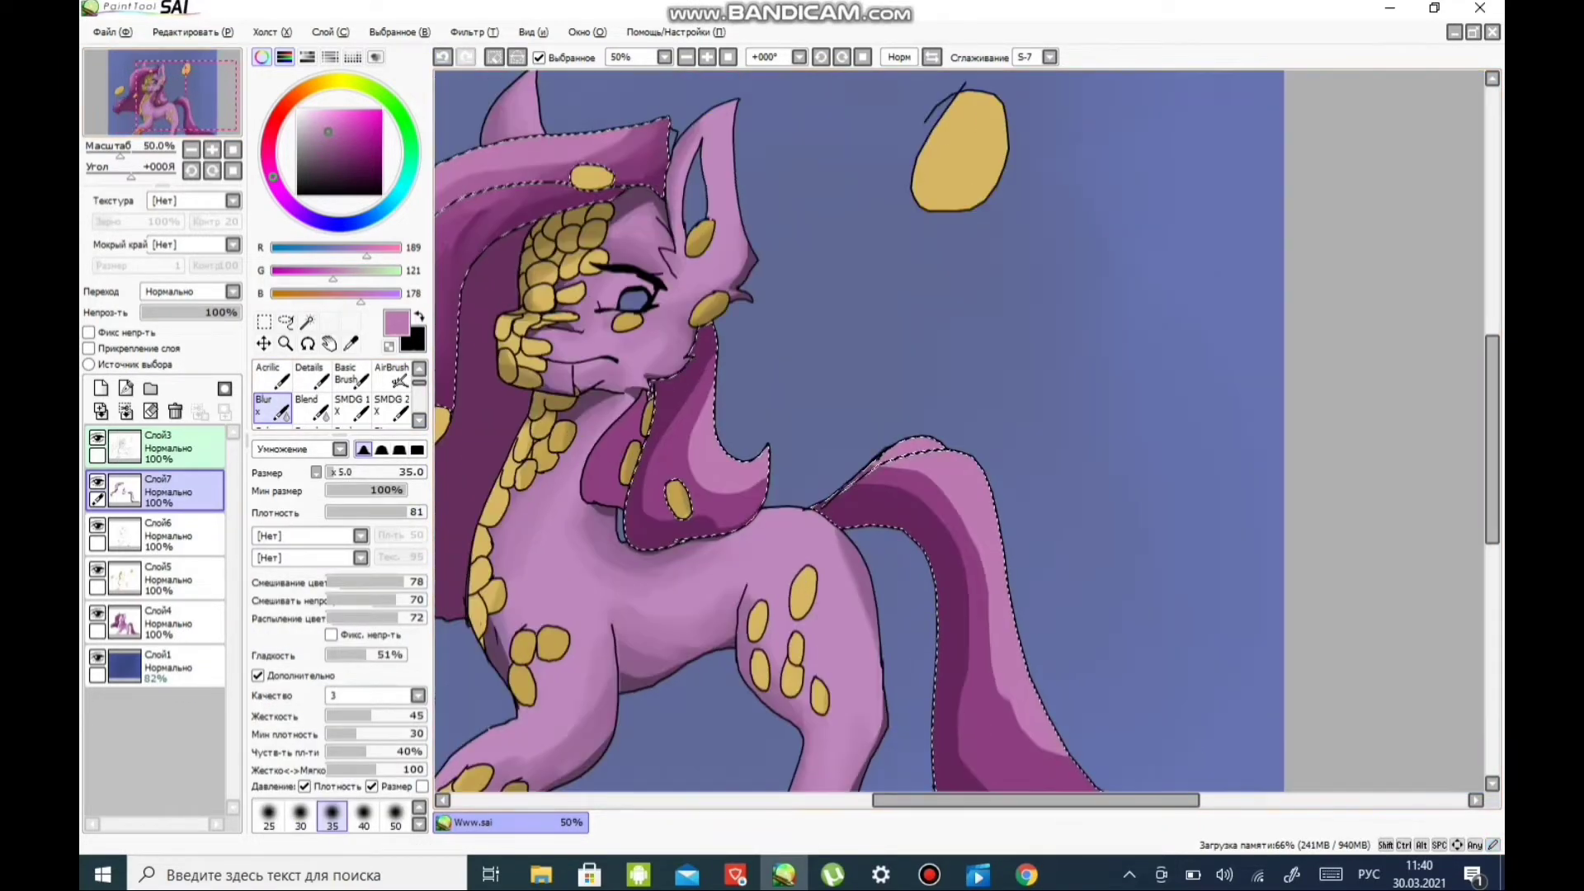
mouse_move(1004, 728)
mouse_down()
mouse_move(750, 663)
mouse_move(709, 461)
mouse_move(786, 353)
mouse_up()
drag(754, 569, 1369, 767)
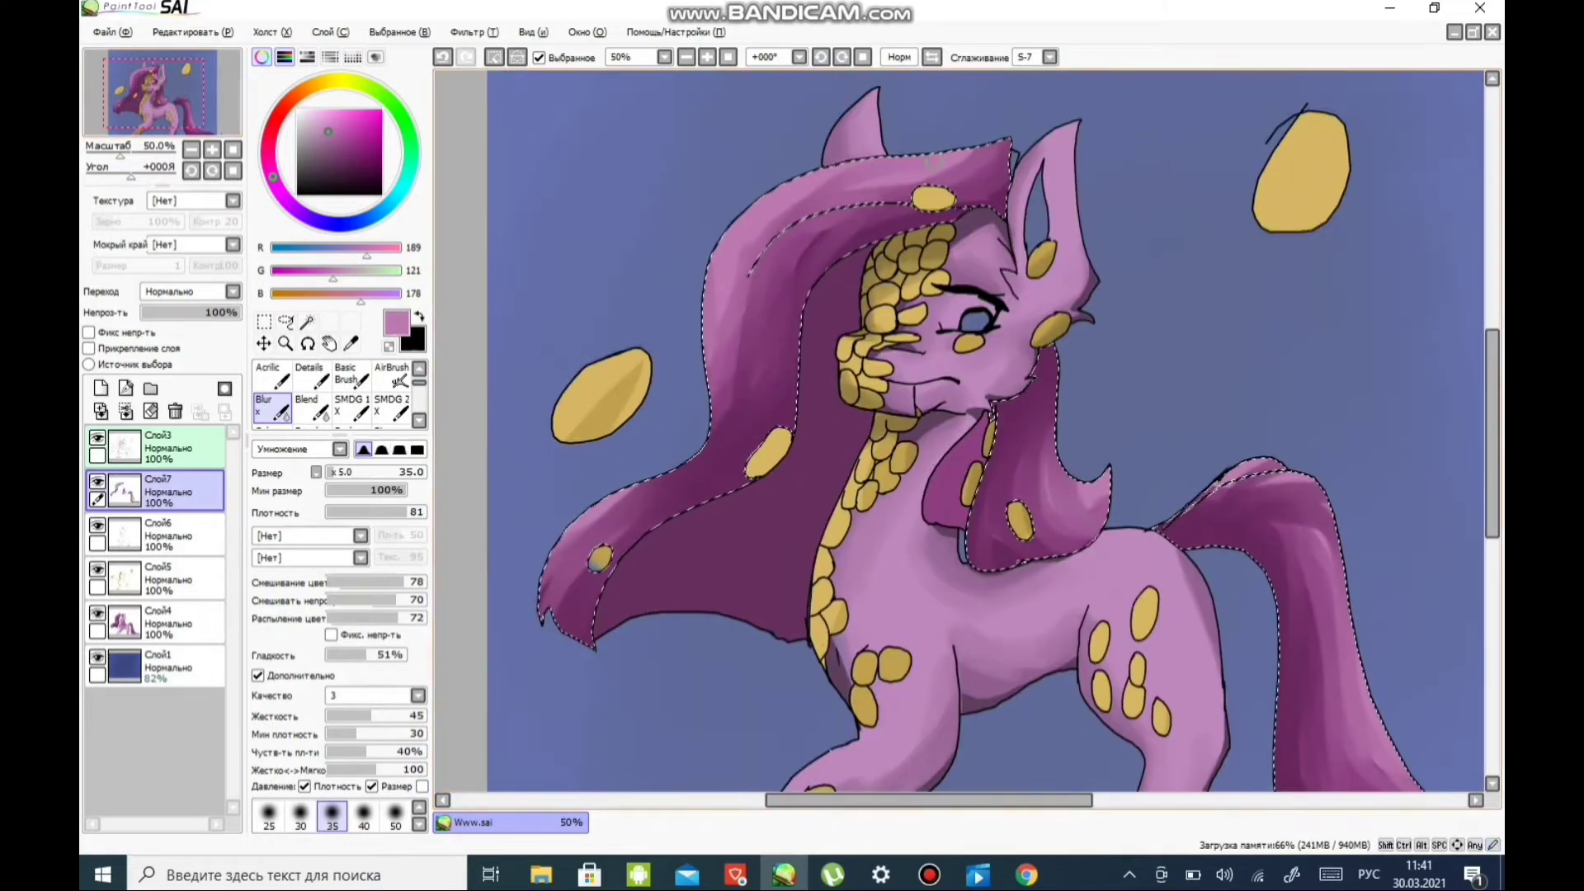
mouse_move(932, 163)
mouse_down()
mouse_move(1059, 162)
mouse_move(949, 160)
mouse_move(880, 224)
mouse_up()
scroll(864, 134, down, 1)
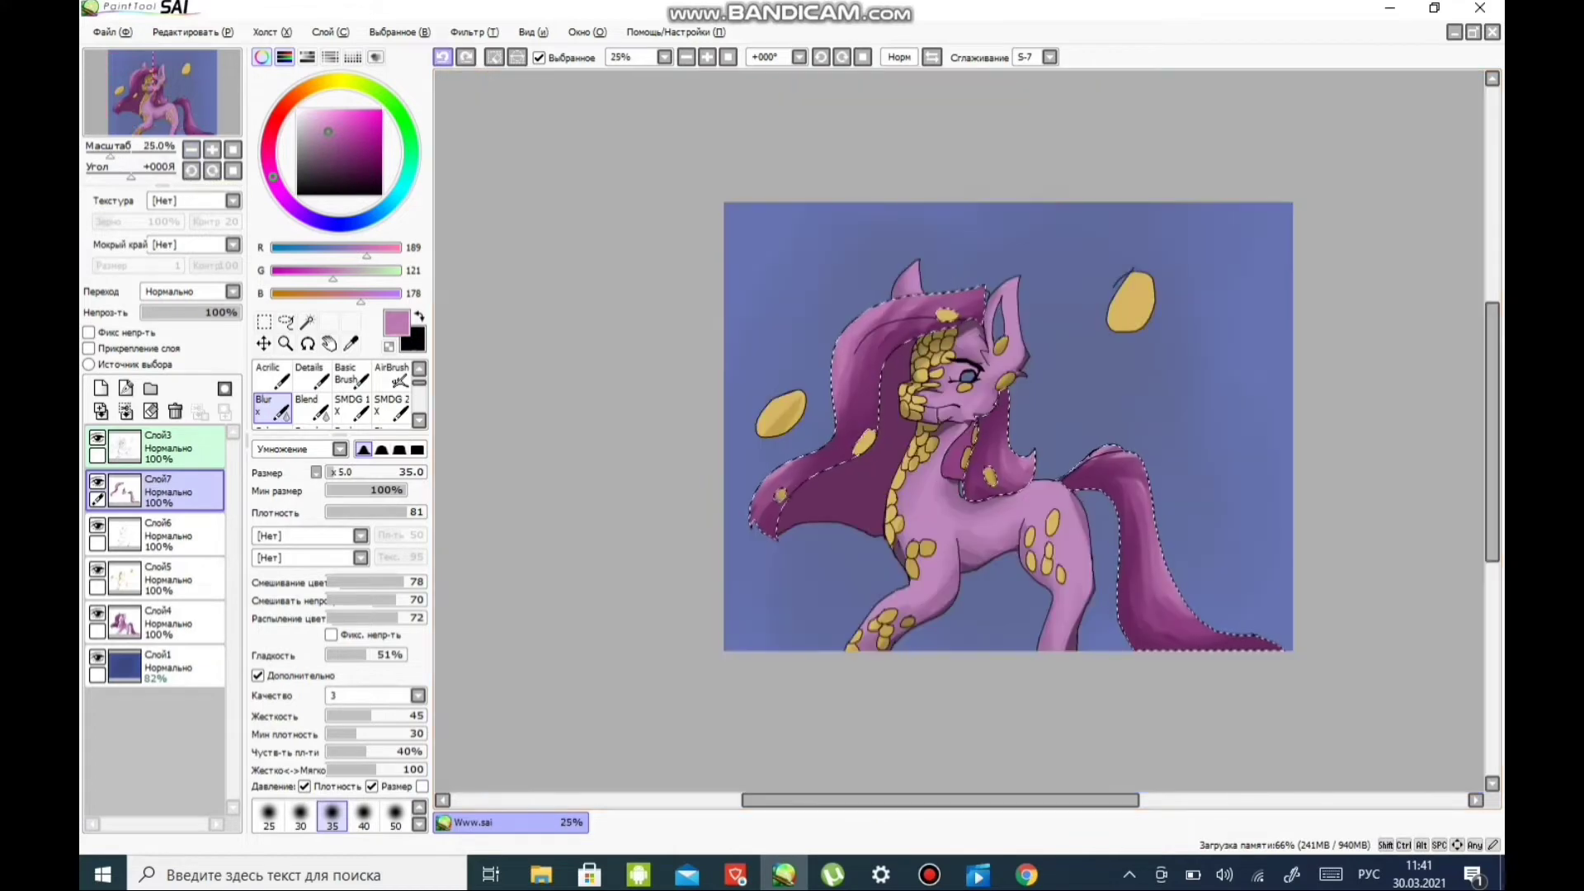
drag(974, 293, 876, 390)
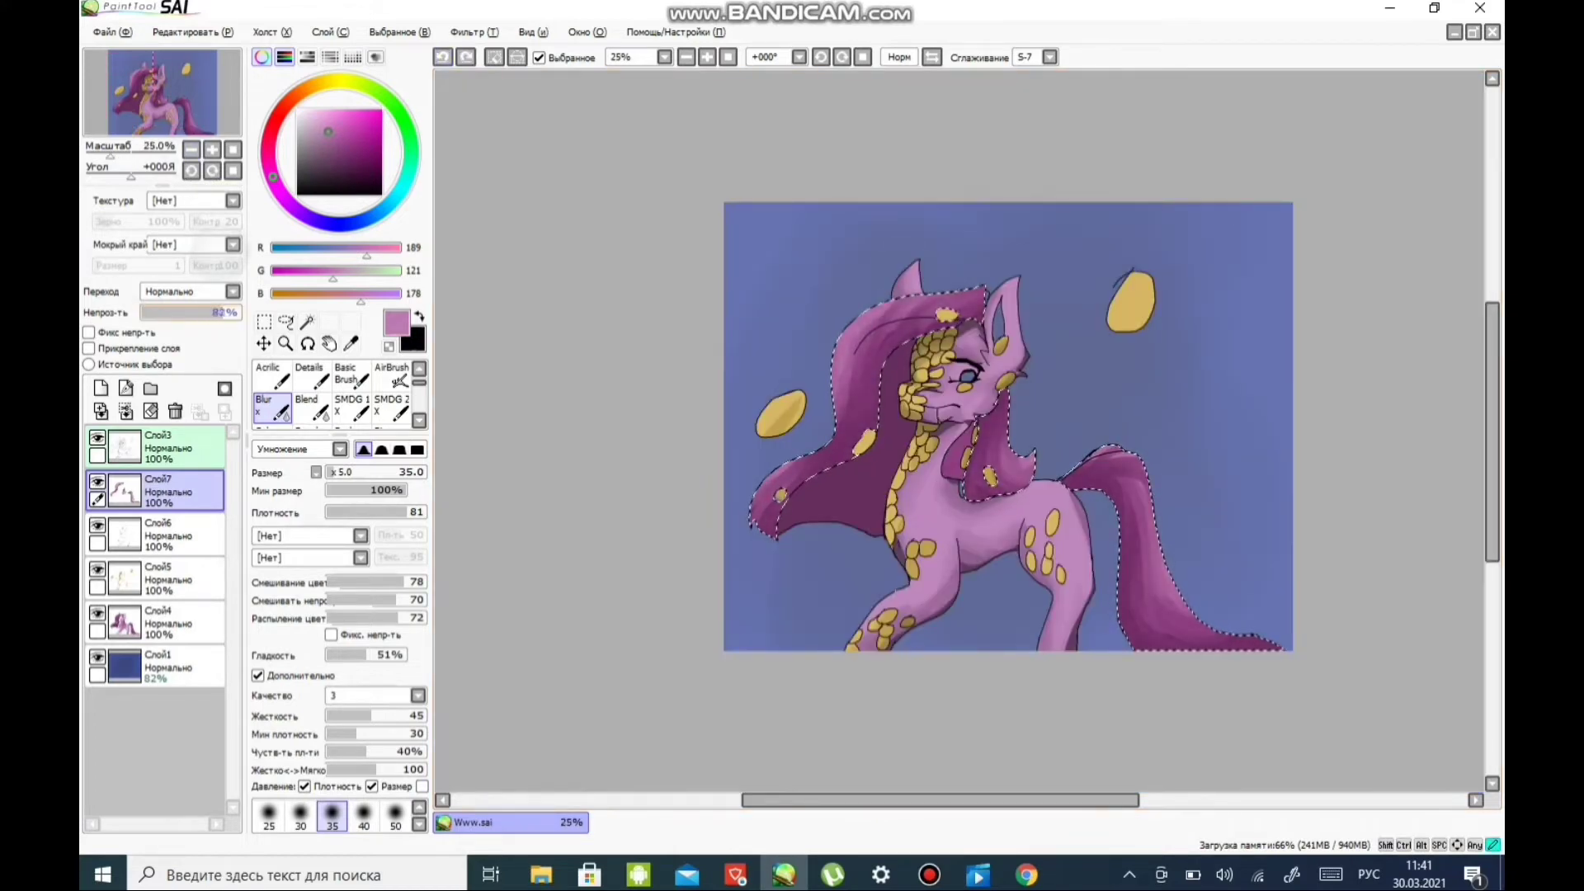
- On a new layer, paint pale pink highlights (RGB 207, 166, 201) on the mane with the Pen at size 20
key(ctrl+shift+n)
key(n)
scroll(921, 301, up, 1)
drag(1072, 495, 437, 198)
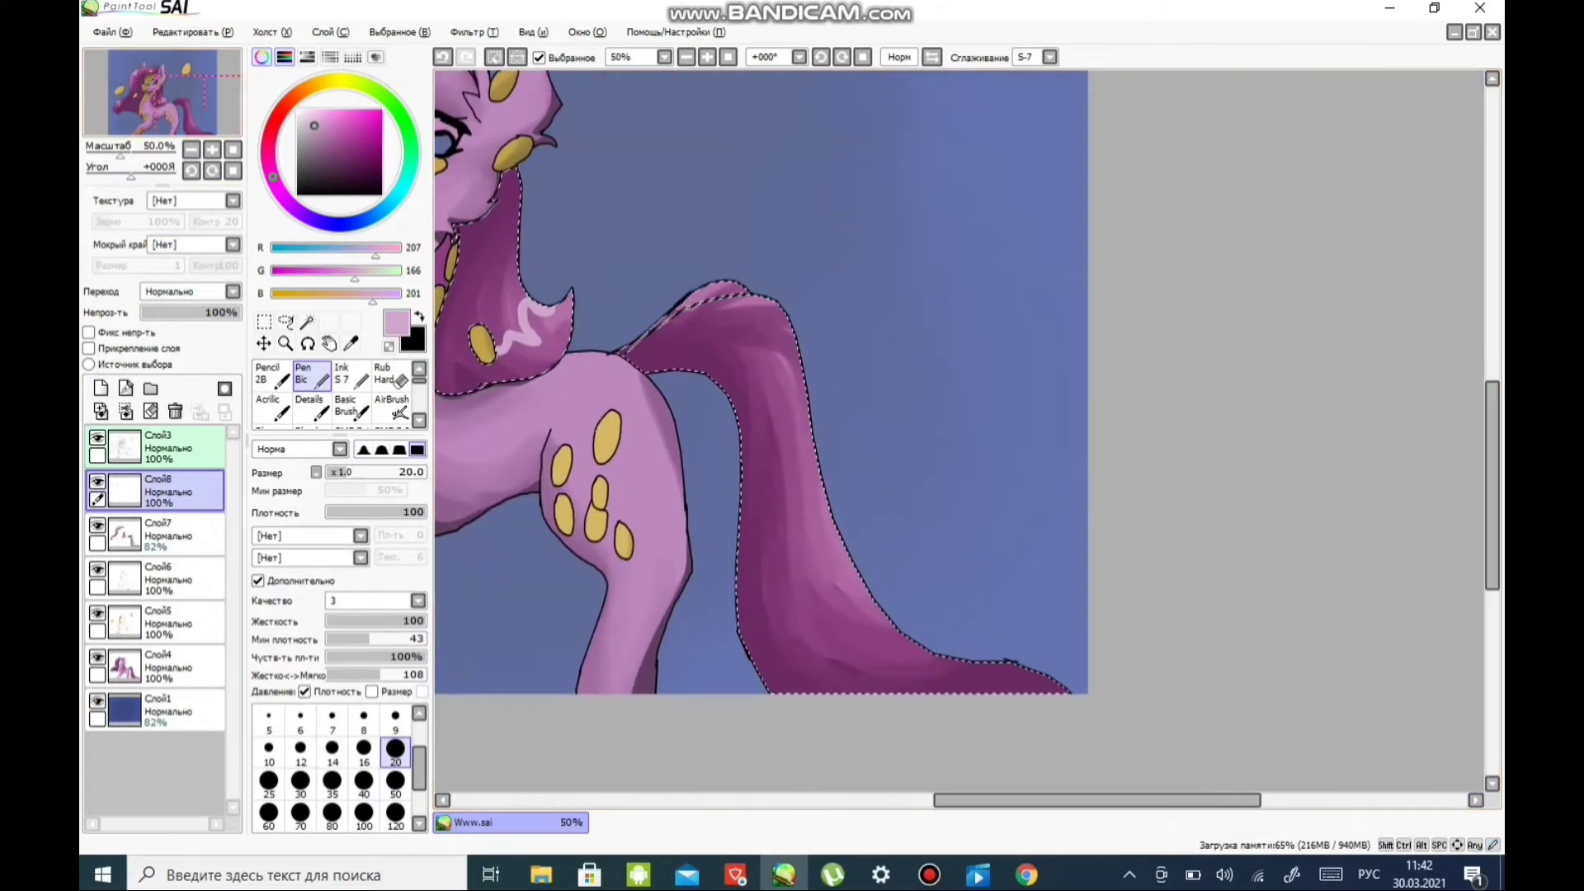
scroll(965, 429, down, 1)
scroll(825, 248, up, 3)
mouse_move(1155, 413)
mouse_down()
mouse_move(940, 490)
mouse_move(990, 511)
mouse_up()
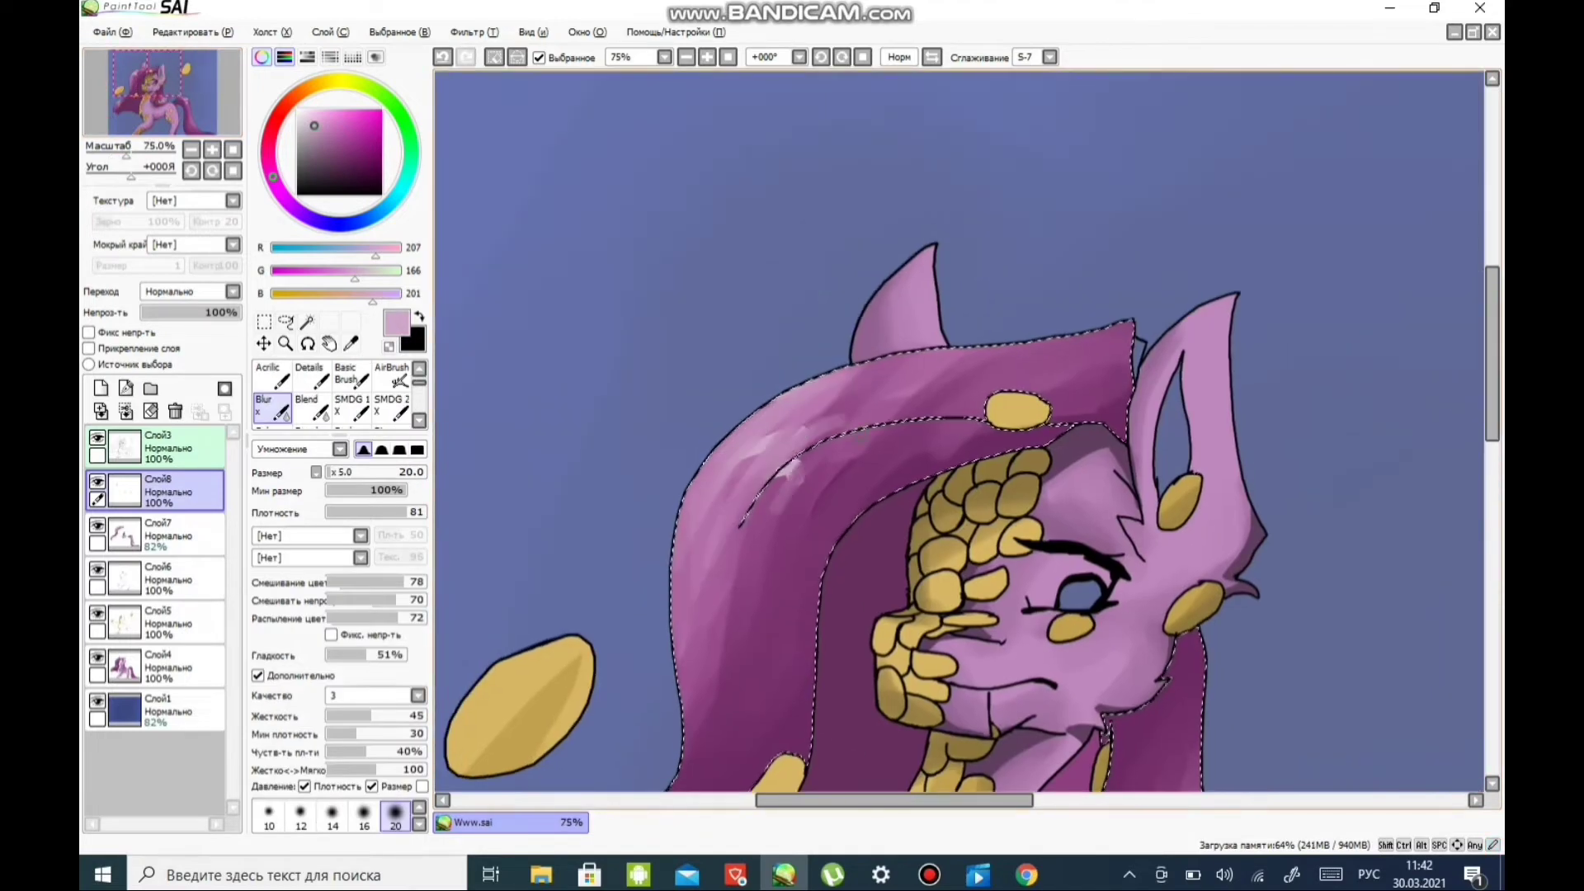
- Blend the pale pink highlights on the top of the mane and the tail with the Blur brush at size 20 and density 81
drag(745, 602, 326, 236)
mouse_move(907, 486)
mouse_down()
mouse_move(981, 495)
mouse_move(953, 560)
mouse_up()
drag(908, 460, 767, 394)
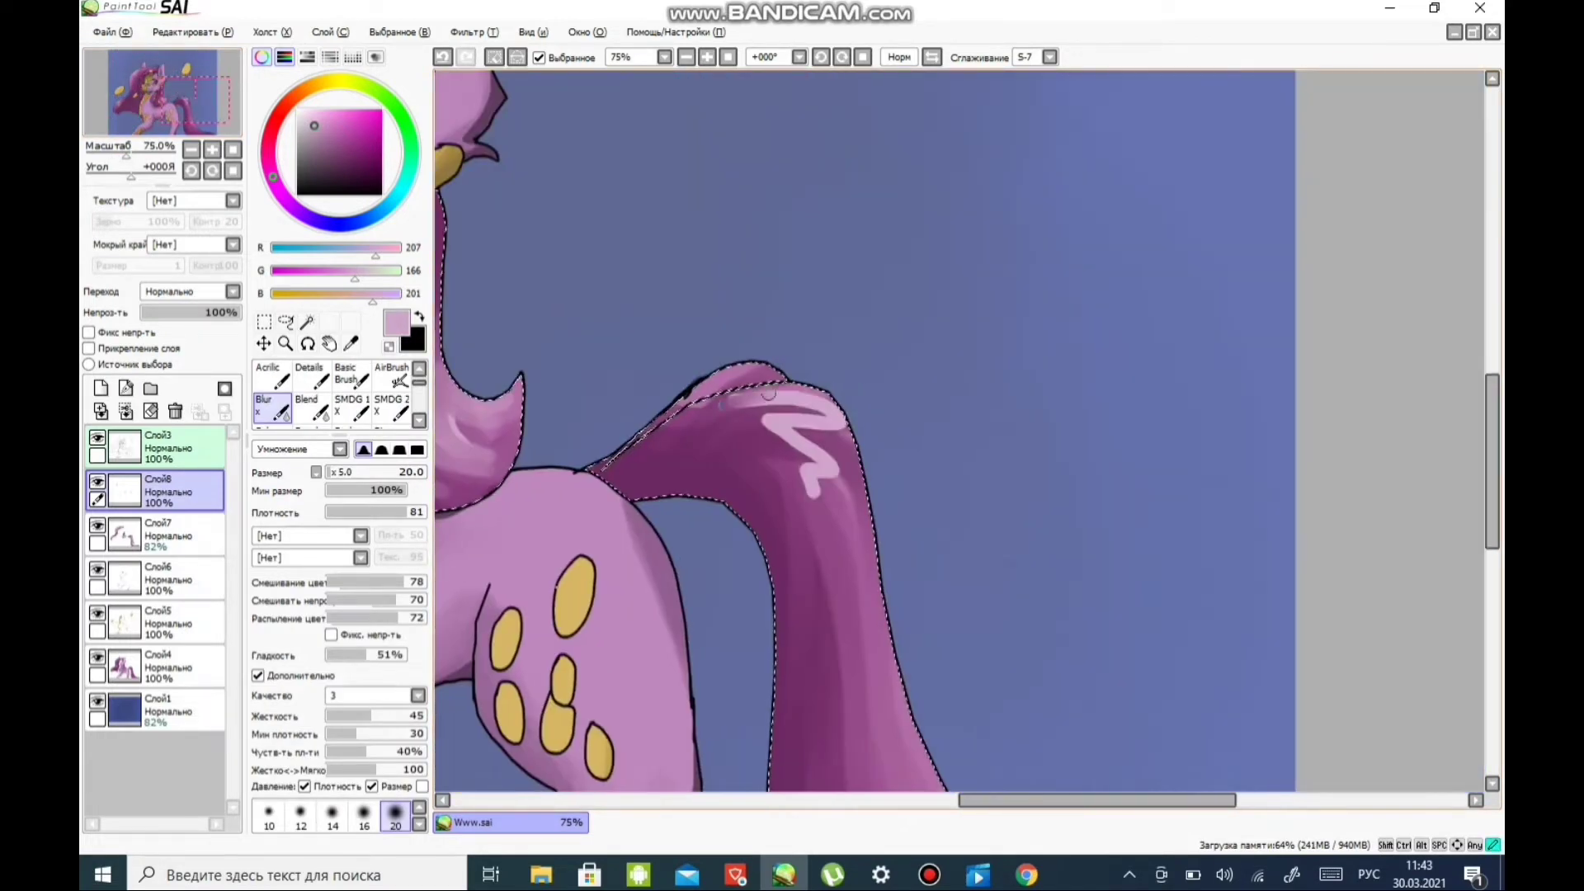
drag(907, 495, 825, 247)
scroll(825, 412, down, 2)
scroll(742, 494, up, 1)
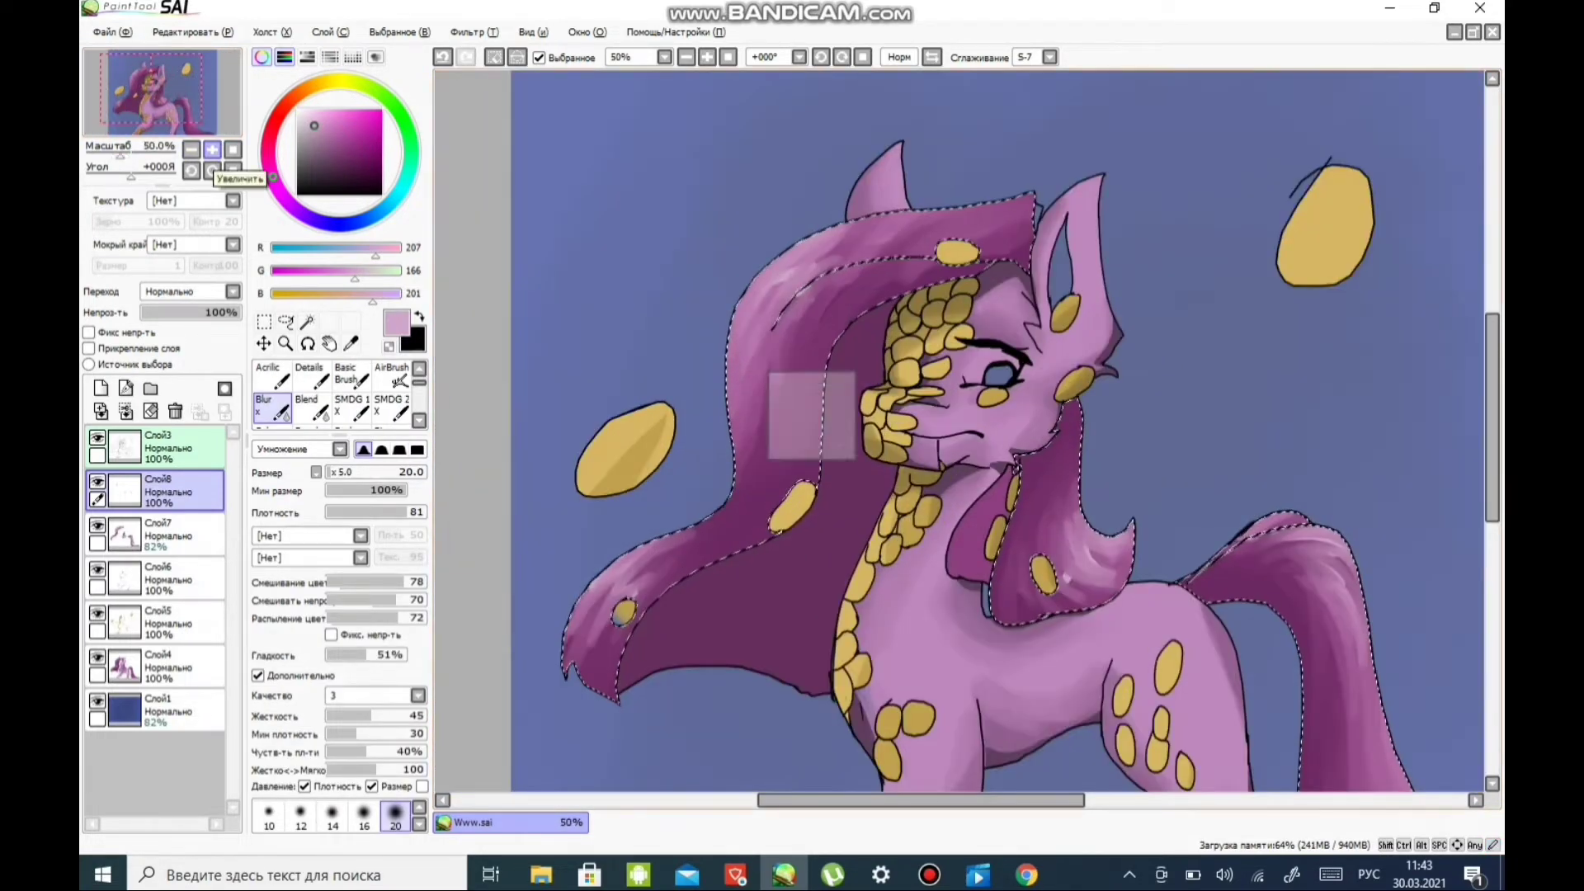
- Draw thin dark magenta hair strands (RGB 109, 42, 99) along the mane and tail using the Pen at size 7 and density 52
alt+click(737, 532)
key(n)
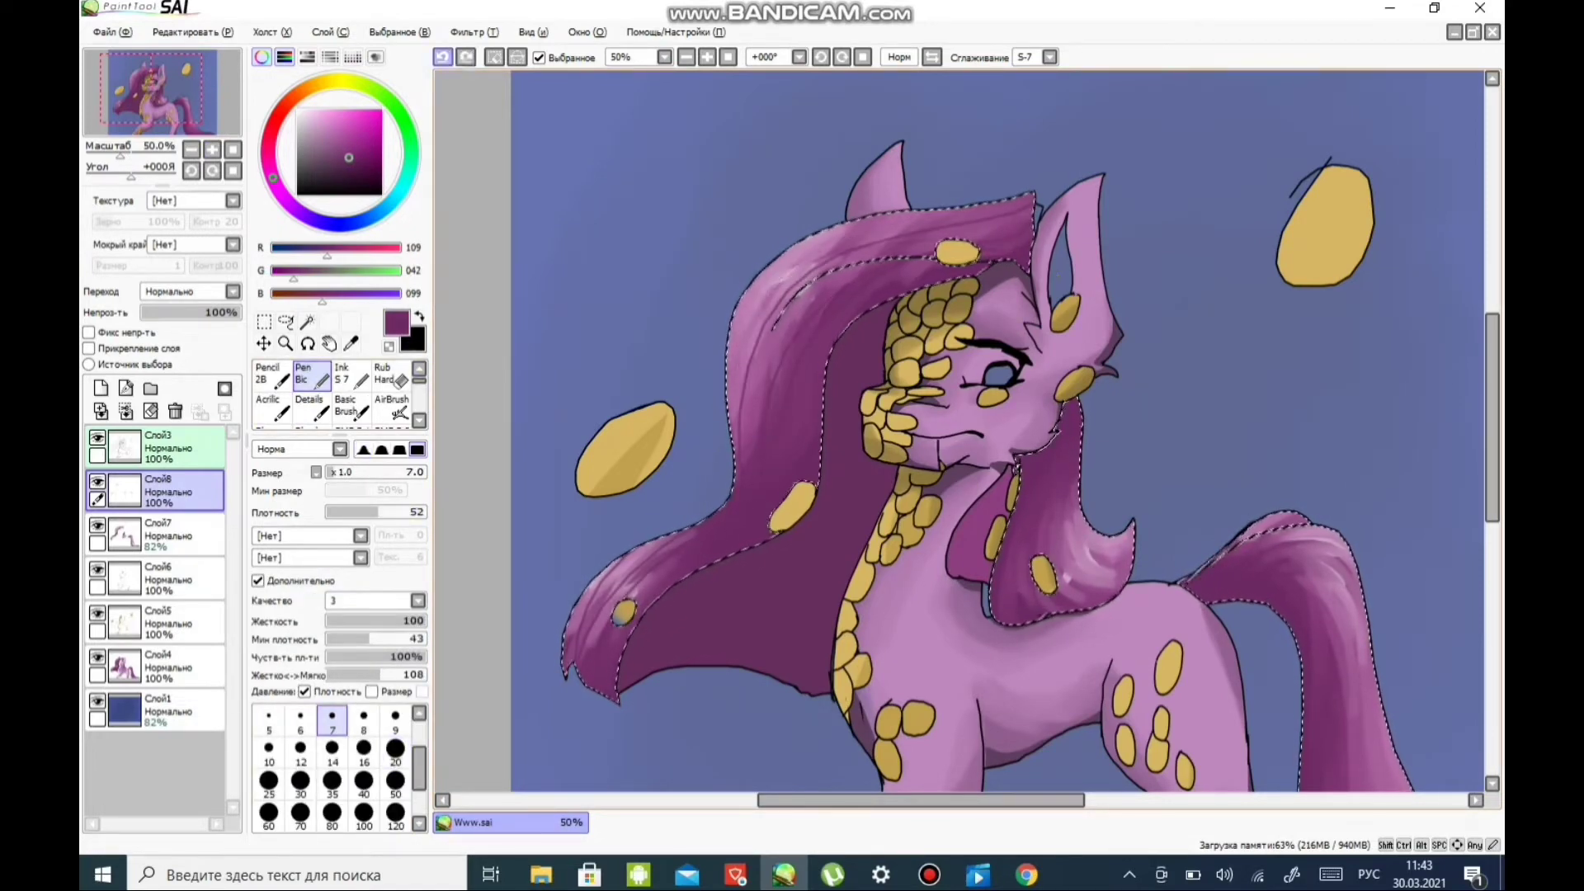
drag(1072, 429, 714, 429)
mouse_move(1015, 532)
mouse_down()
mouse_move(875, 326)
mouse_move(756, 322)
mouse_move(1155, 495)
mouse_up()
key(minus)
- Shade the mane's inner side behind the neck in dark purple and mauve using the Pen at size 120, blending with the Pencil 2B at size 50
alt+click(1060, 495)
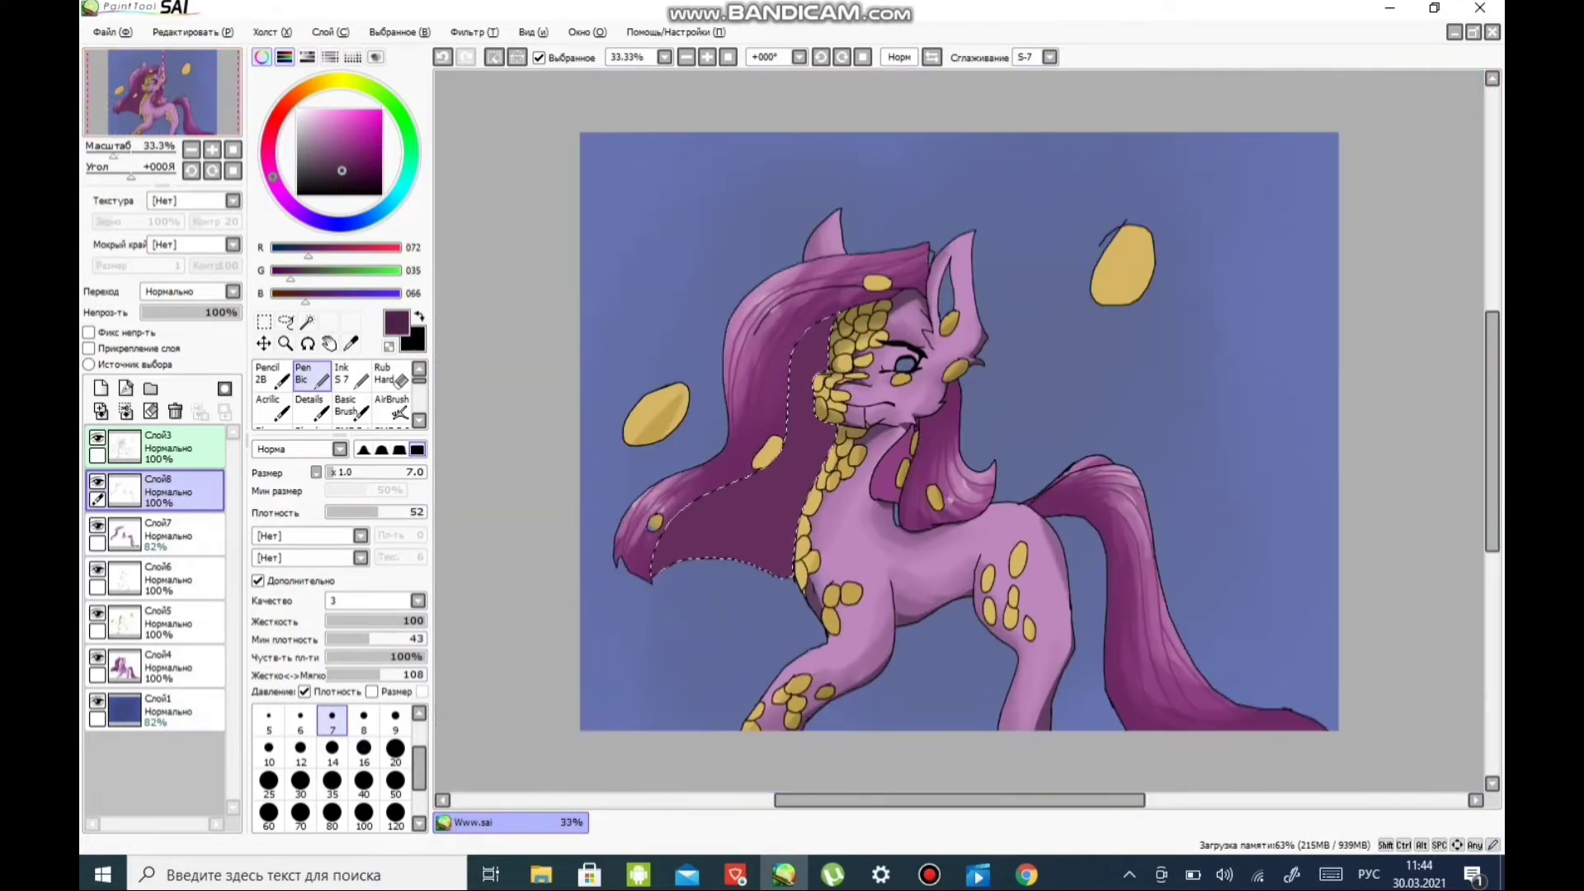
alt+click(799, 349)
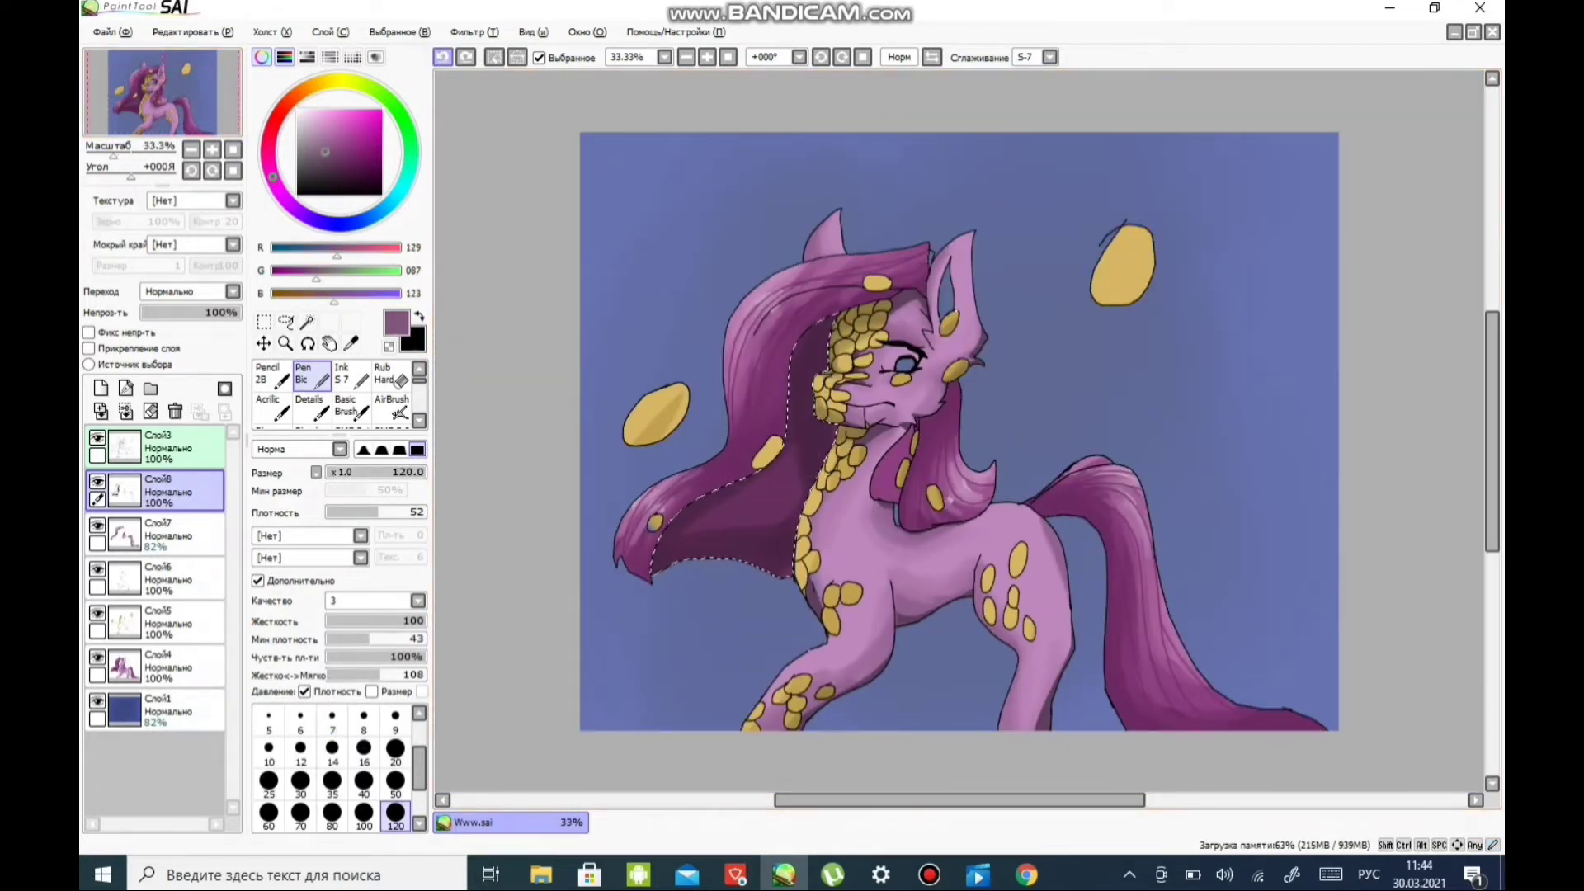
click(268, 374)
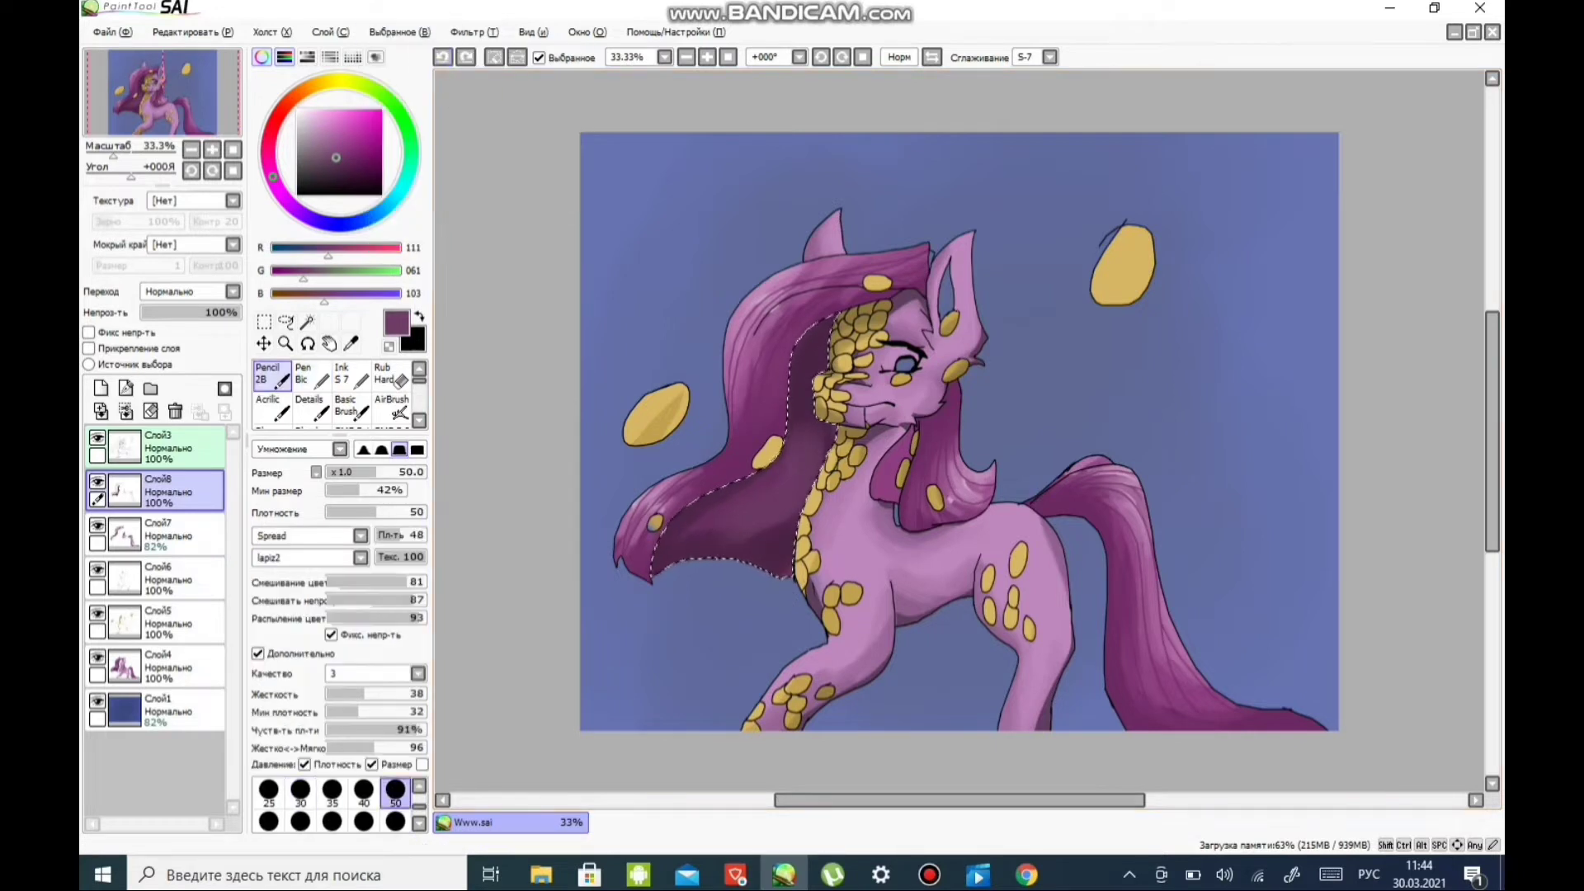
alt+click(783, 499)
key(n)
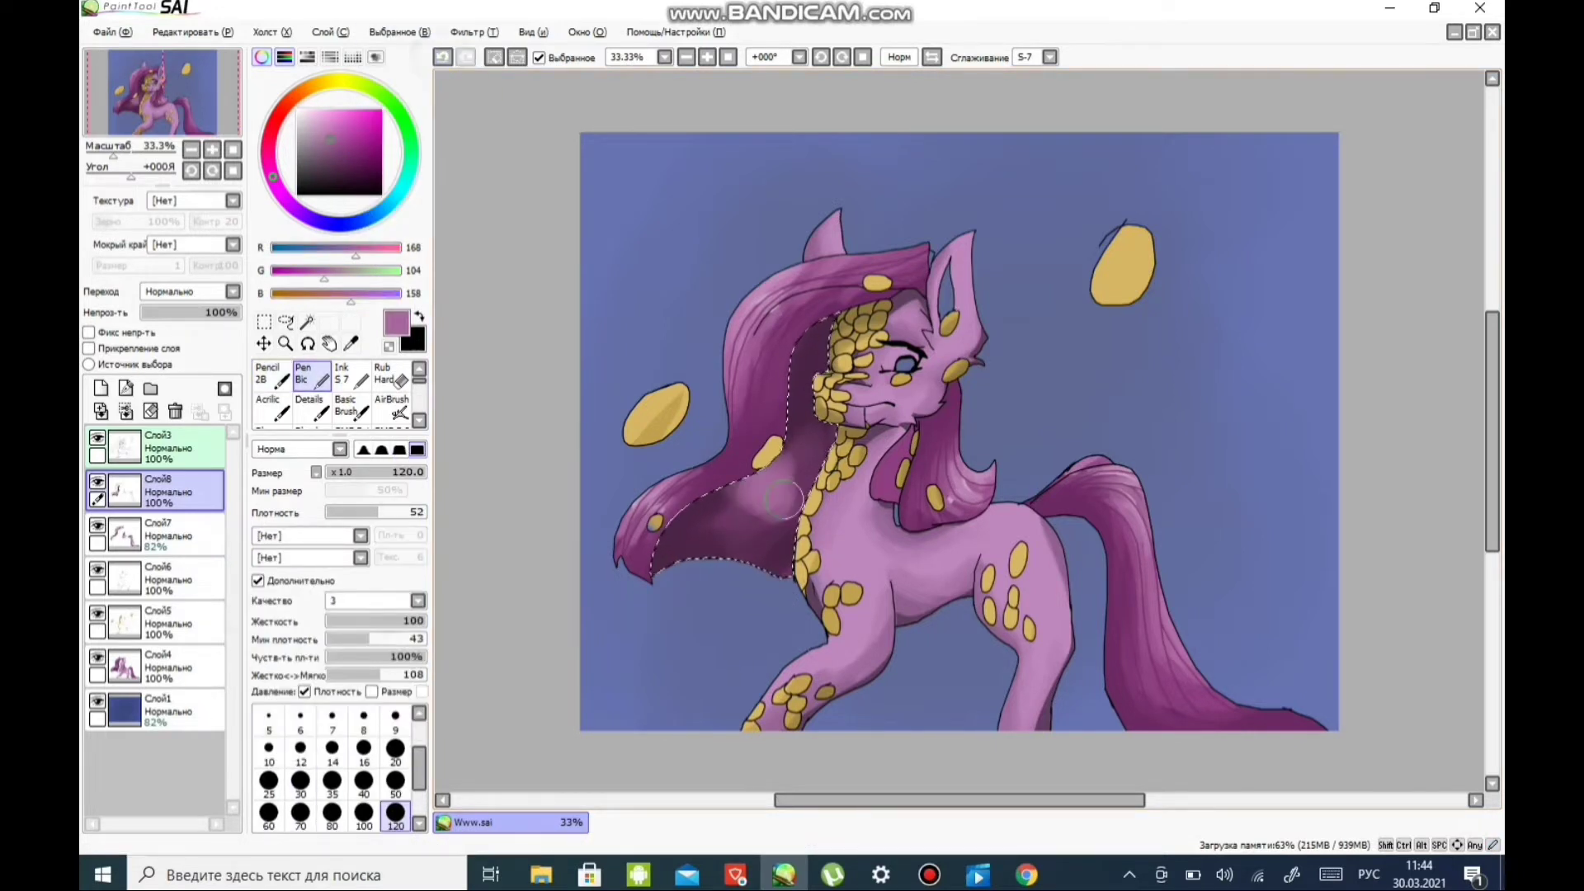
click(367, 168)
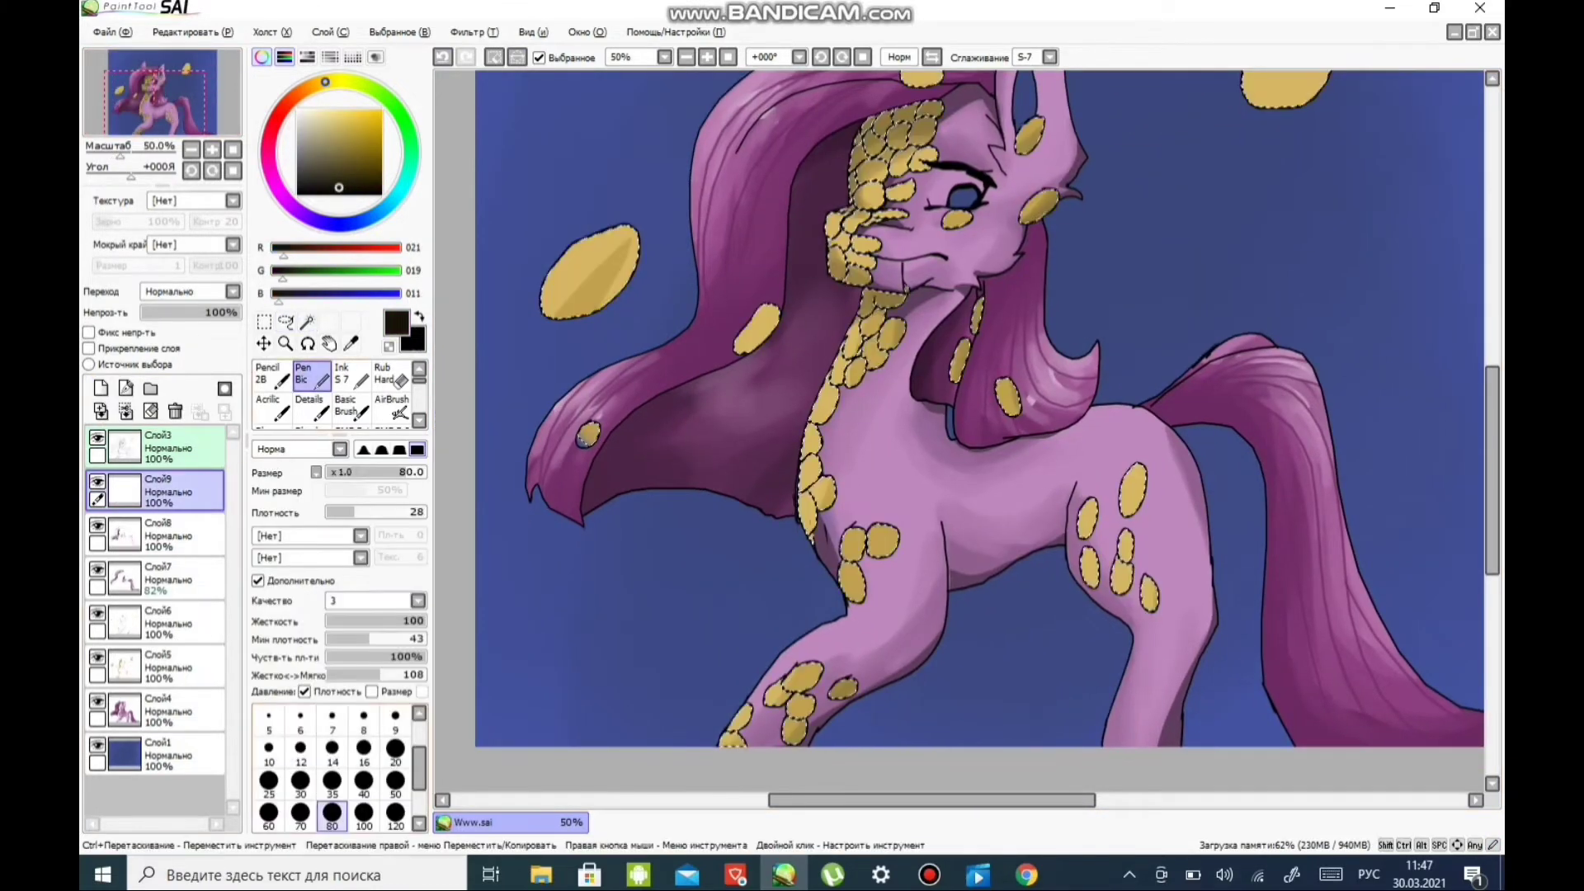
- Draw small smiley faces on two forehead scales in near-black (RGB 21, 19, 11) using the Pen at size 7 and density 70
scroll(965, 429, up, 6)
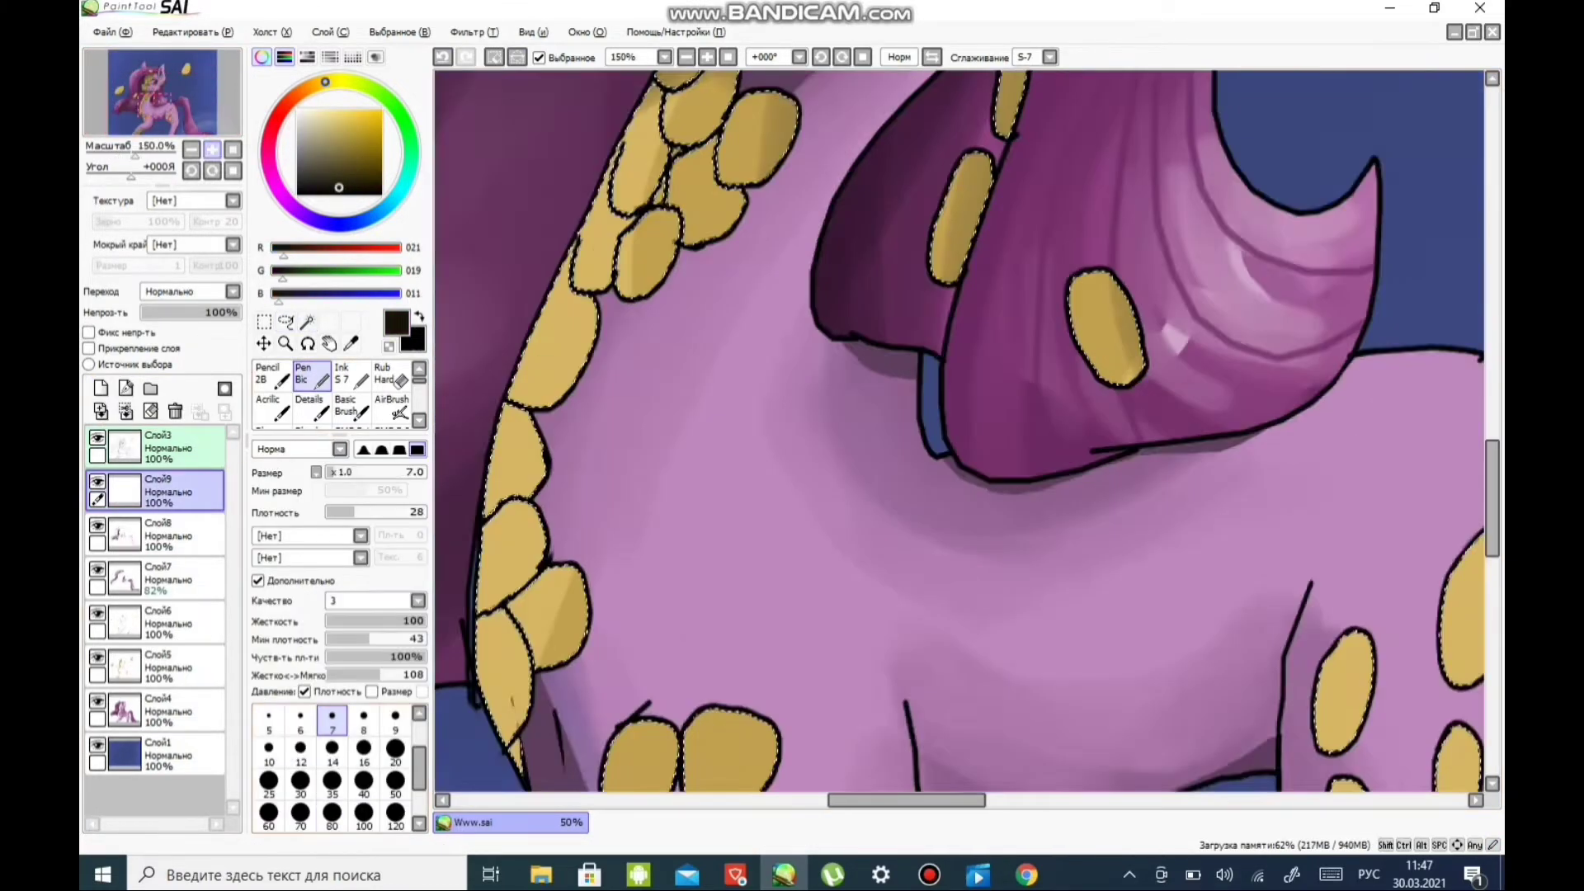
mouse_move(1238, 248)
mouse_down()
mouse_move(990, 495)
mouse_move(825, 412)
mouse_move(771, 231)
mouse_up()
drag(800, 210, 803, 220)
drag(741, 282, 810, 307)
drag(901, 205, 903, 214)
drag(929, 196, 931, 206)
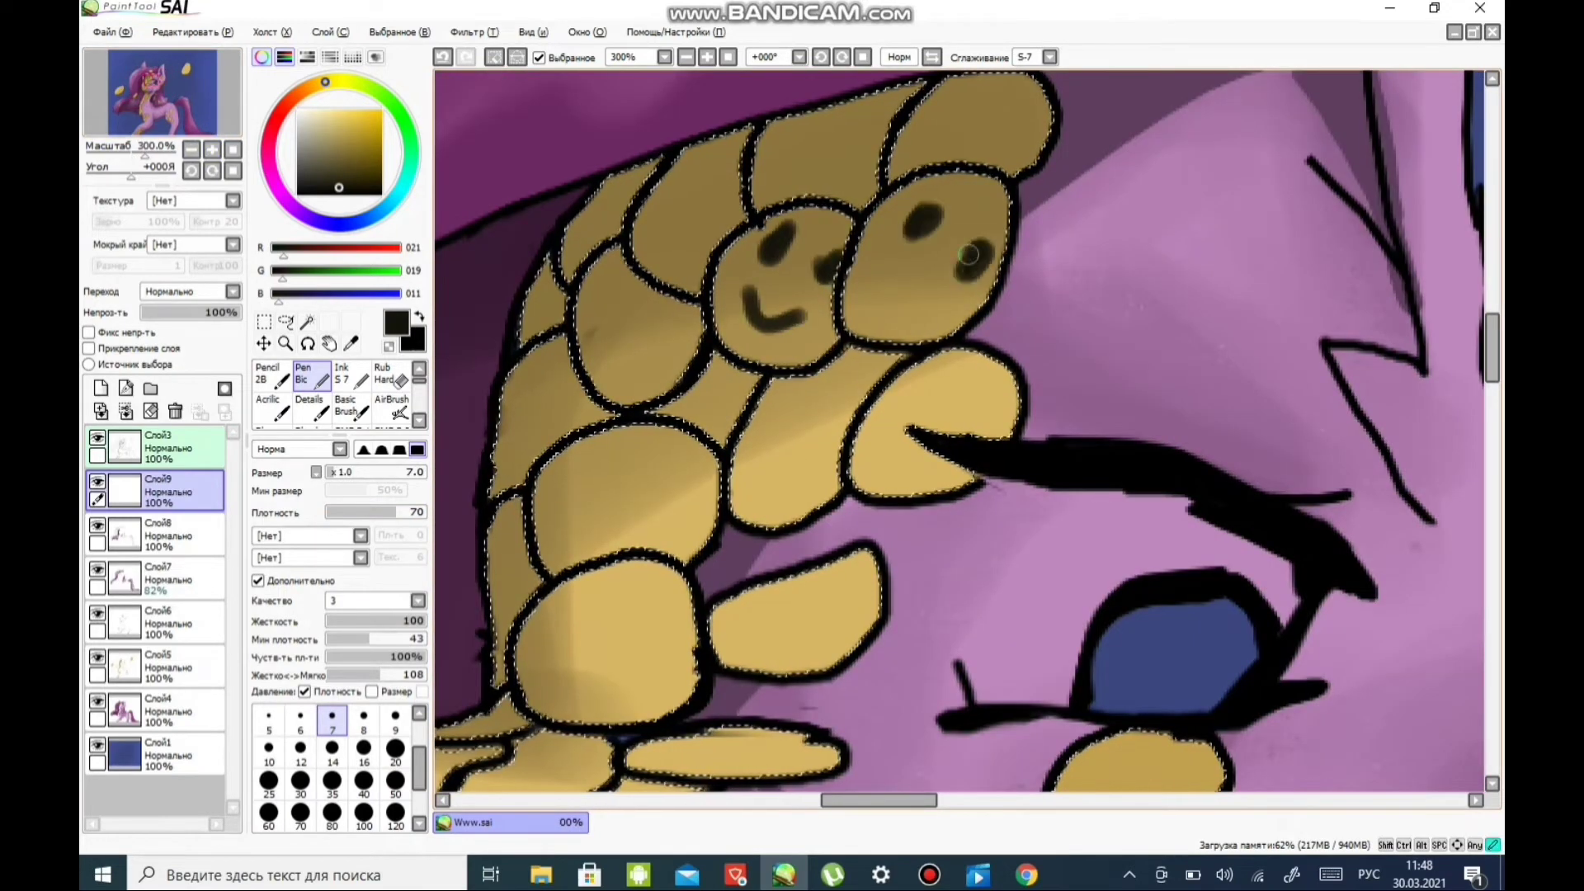
drag(868, 266, 950, 265)
- Select the face on the second forehead scale, free-transform it to fit the scale, and add a new layer
click(191, 149)
click(212, 149)
click(264, 322)
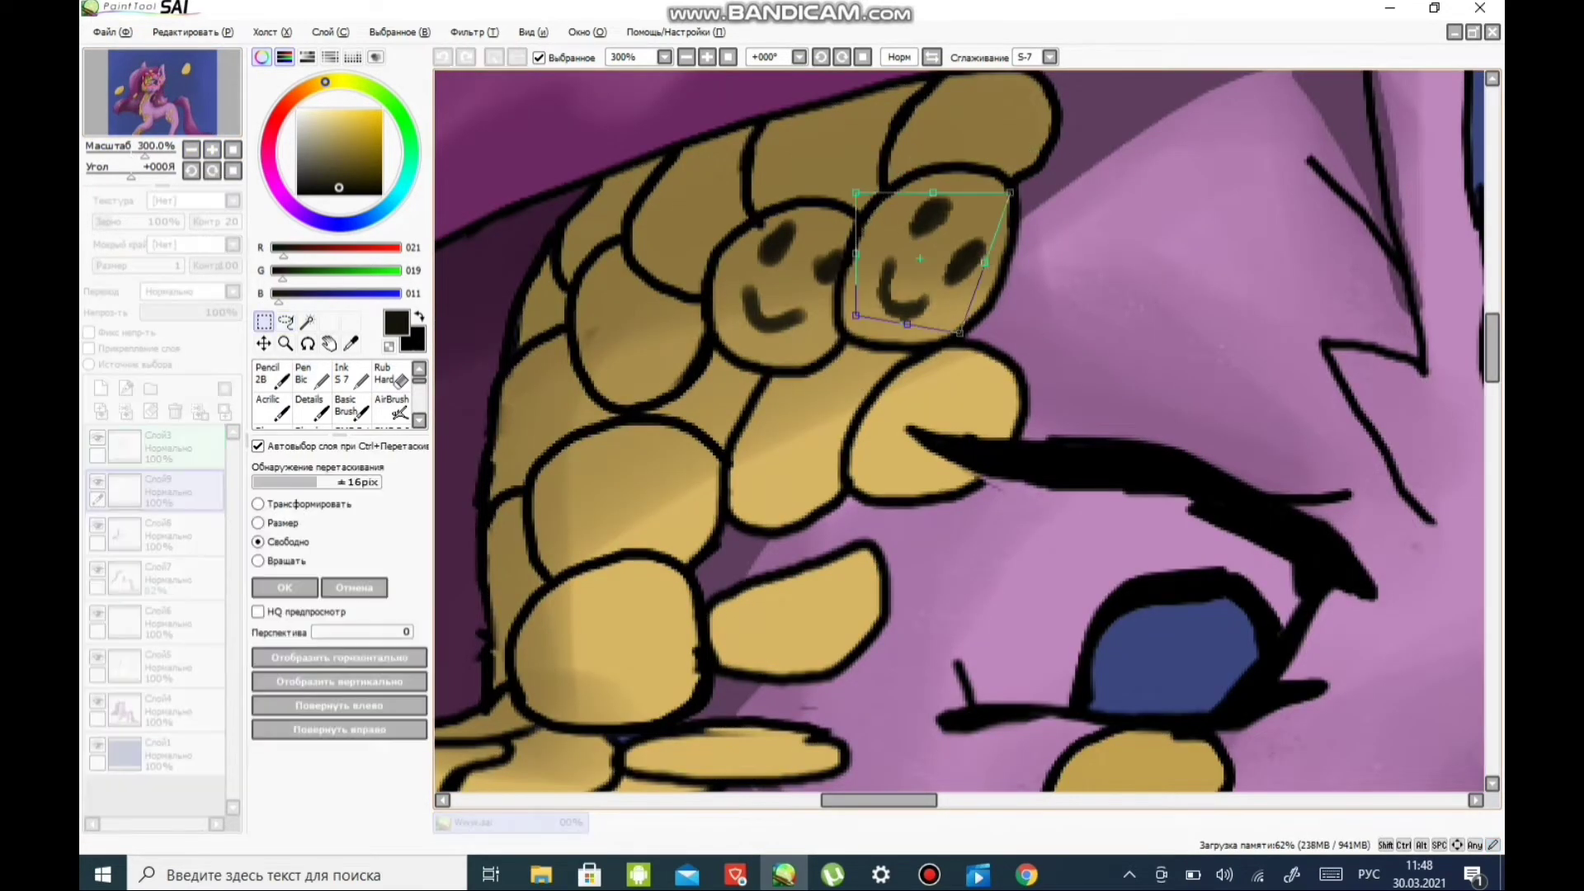
click(100, 387)
key(ctrl+d)
key(ctrl+minus)
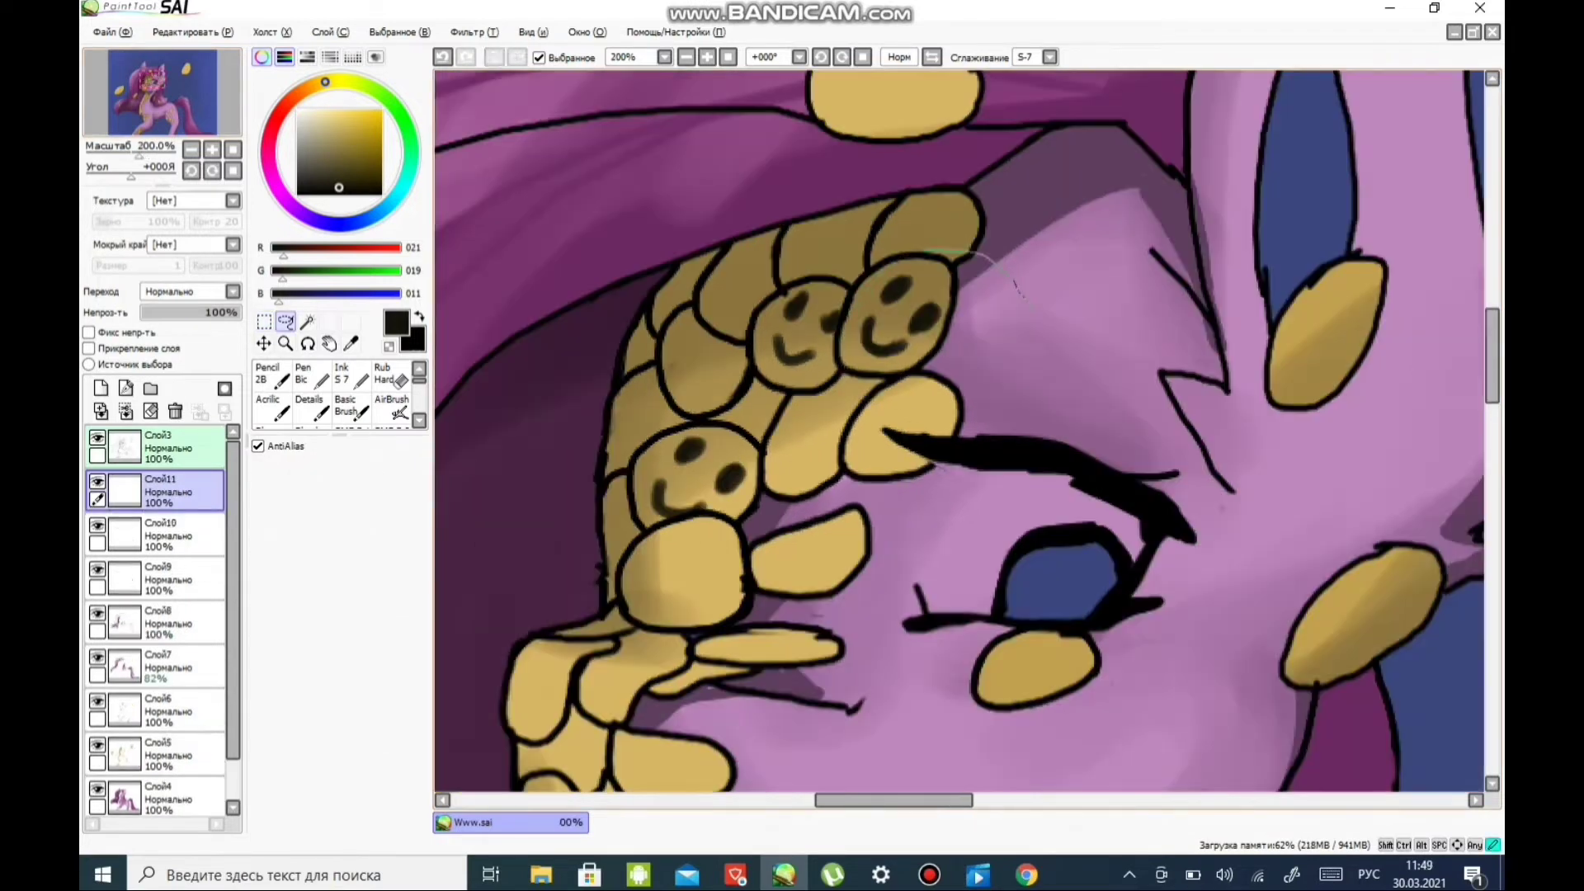
- Paste copies of the smiley face onto neighbouring forehead scales and transform them to fit
key(ctrl+v)
key(ctrl+t)
key(Return)
key(ctrl+plus)
key(ctrl+plus)
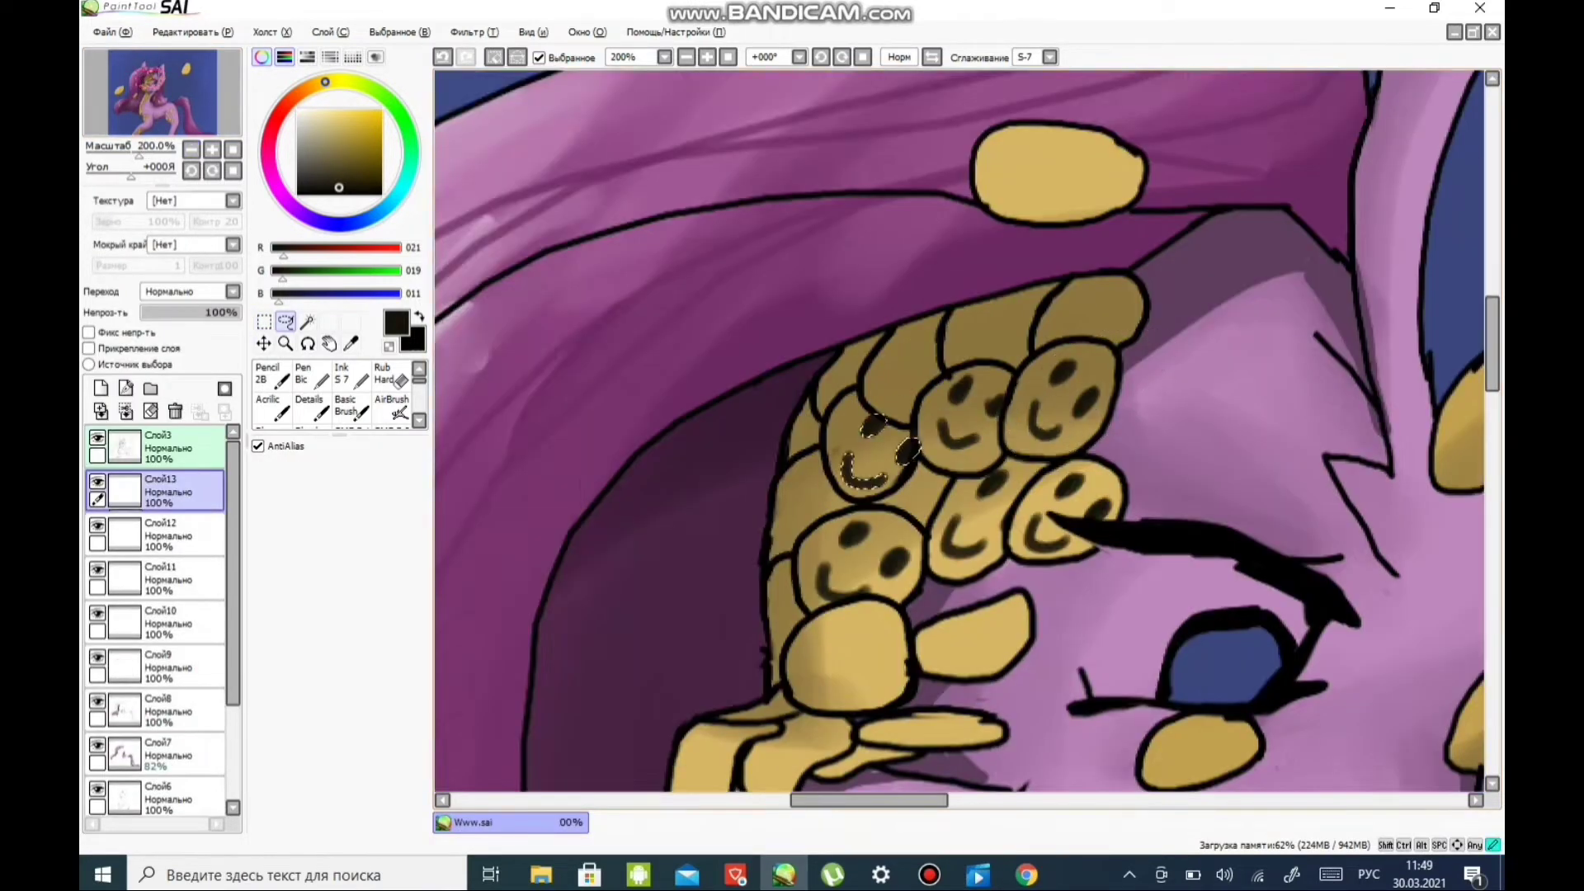
- Draw smiley faces on the large round scale and the pointed scale beside the eye using the Pen at size 7
key(n)
drag(872, 295, 876, 310)
drag(947, 326, 949, 342)
drag(811, 360, 903, 410)
drag(1072, 281, 1163, 269)
drag(1219, 274, 1214, 304)
drag(1049, 318, 1157, 327)
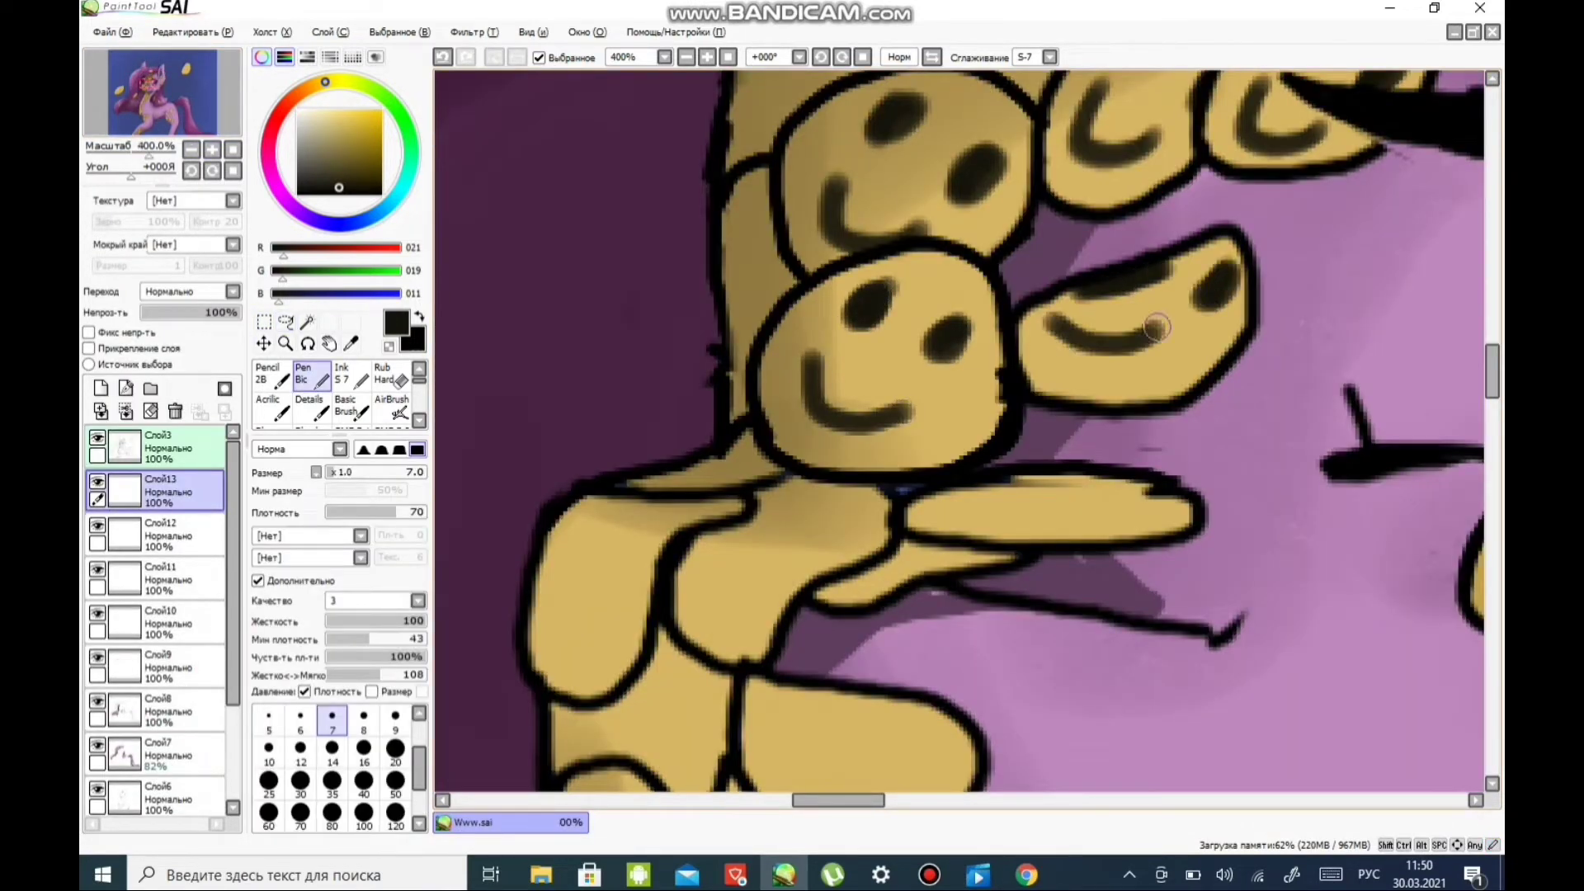
- Draw smiley faces on the nose-bridge scales below the large round scale with the size 7 Pen
drag(819, 553, 829, 568)
drag(701, 578, 775, 627)
drag(577, 511, 603, 561)
drag(561, 619, 619, 652)
drag(627, 528, 660, 577)
click(191, 148)
click(190, 148)
click(190, 148)
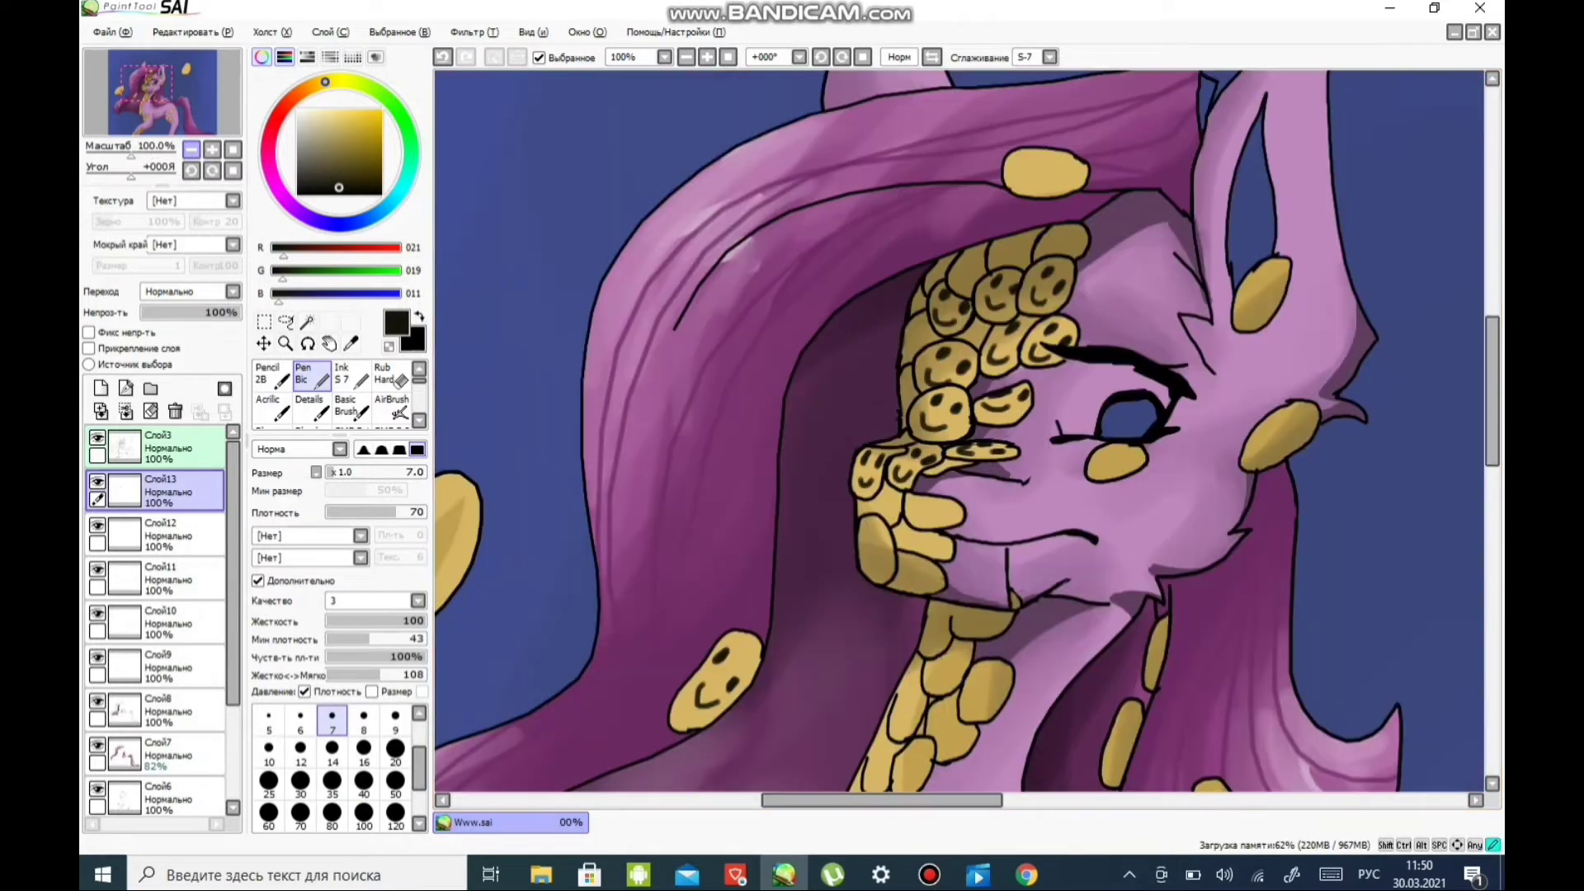
- Draw smiley faces on the separate scales under the eye, on the cheek and at the base of the ear
click(190, 148)
click(212, 148)
click(212, 149)
click(212, 148)
click(190, 148)
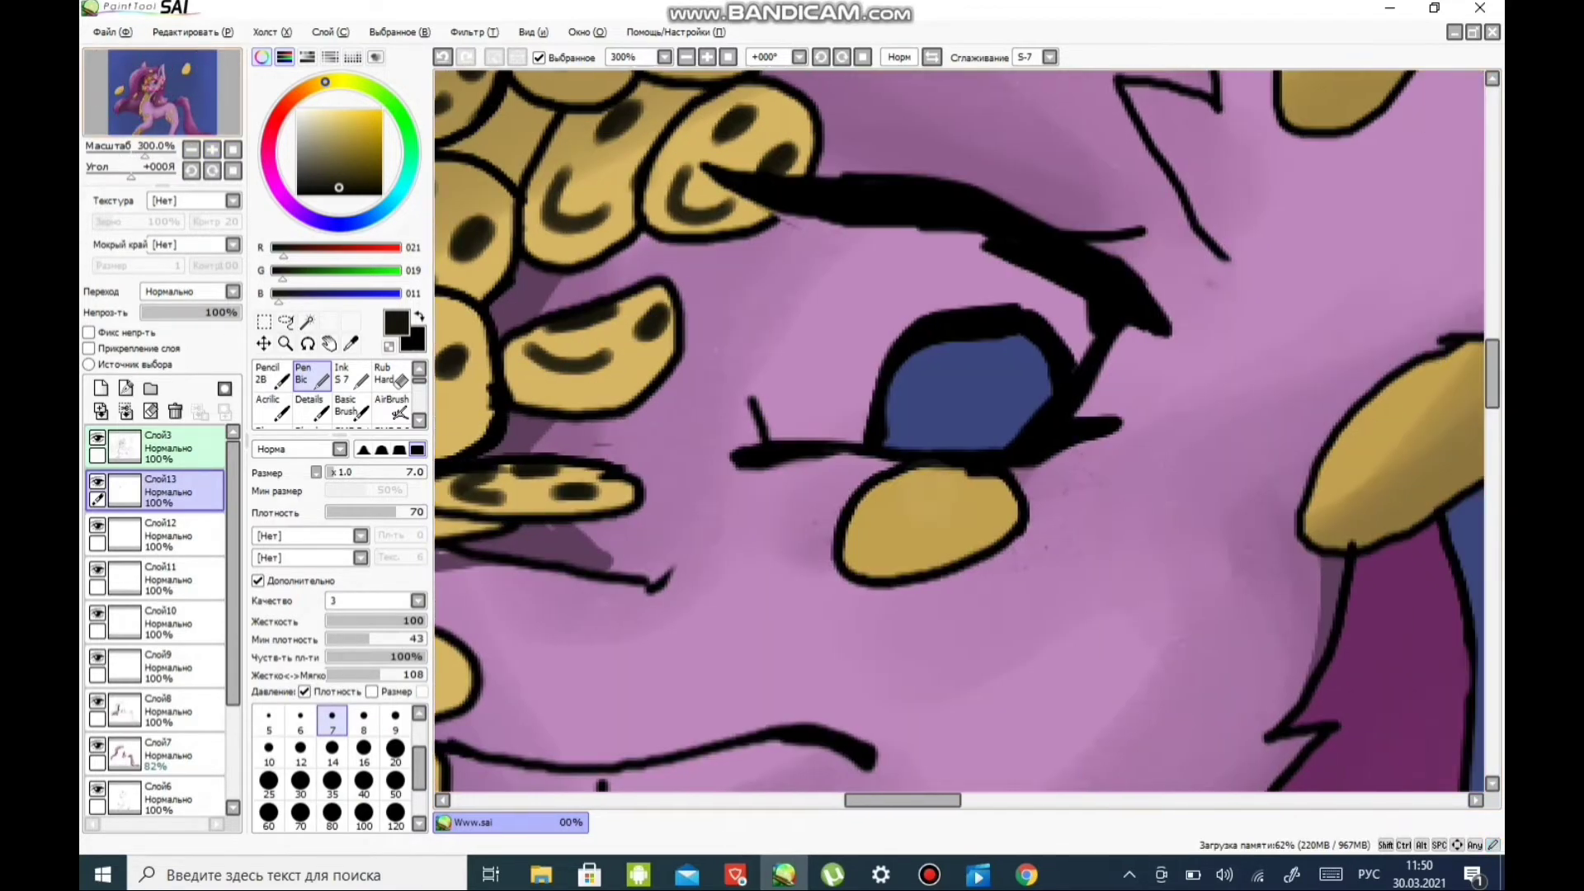
scroll(935, 537, down, 1)
drag(169, 85, 165, 78)
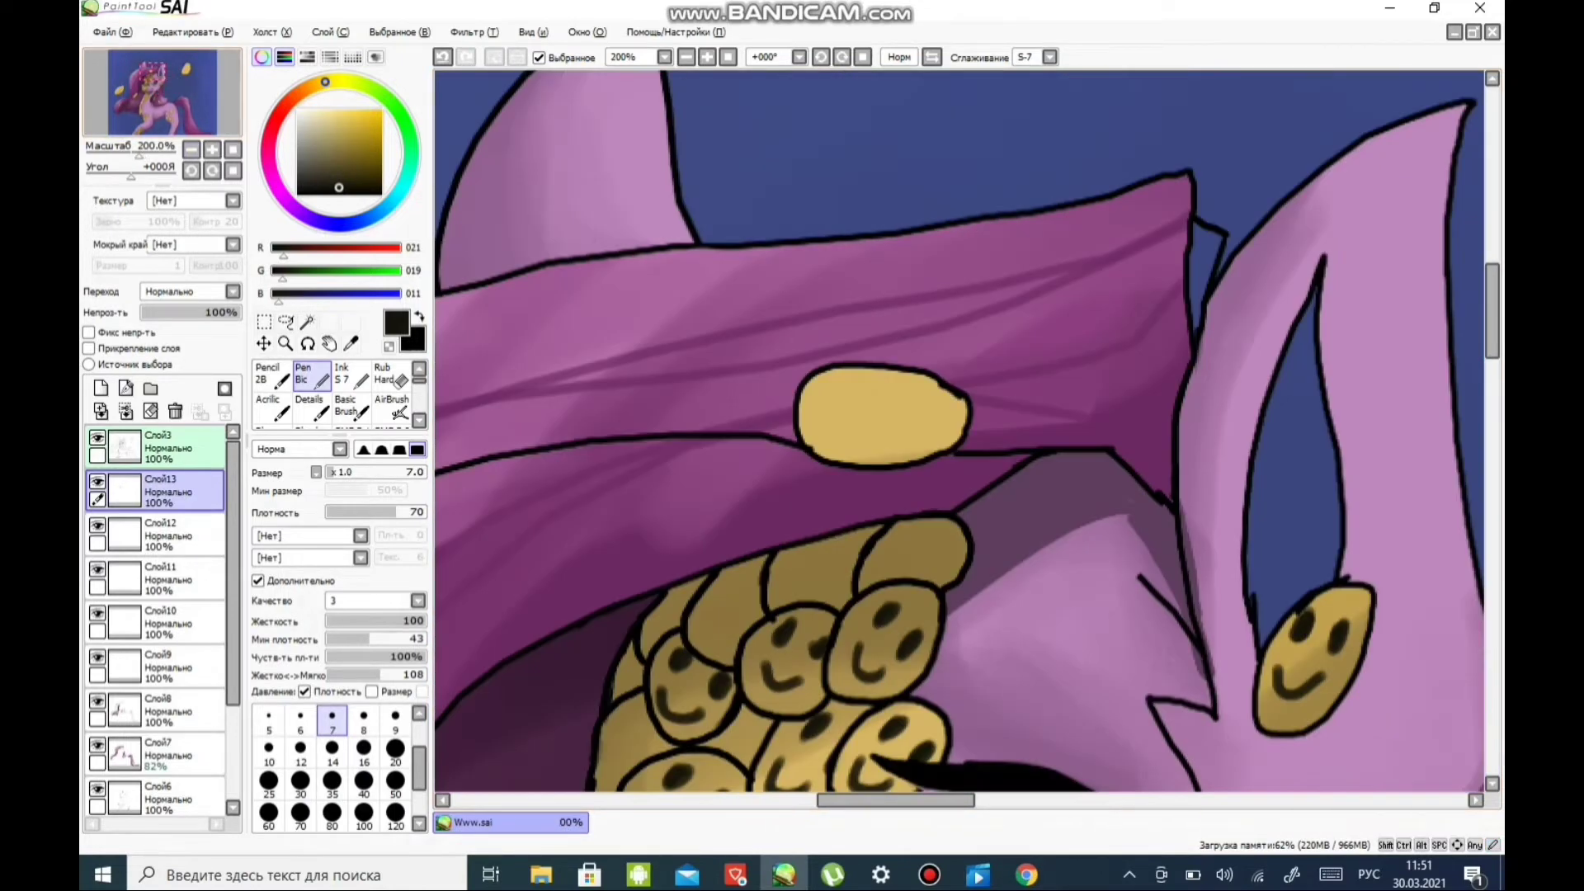
- Draw smiley faces on the forelock scale and the overlapping muzzle scales
scroll(845, 549, down, 2)
scroll(845, 550, up, 4)
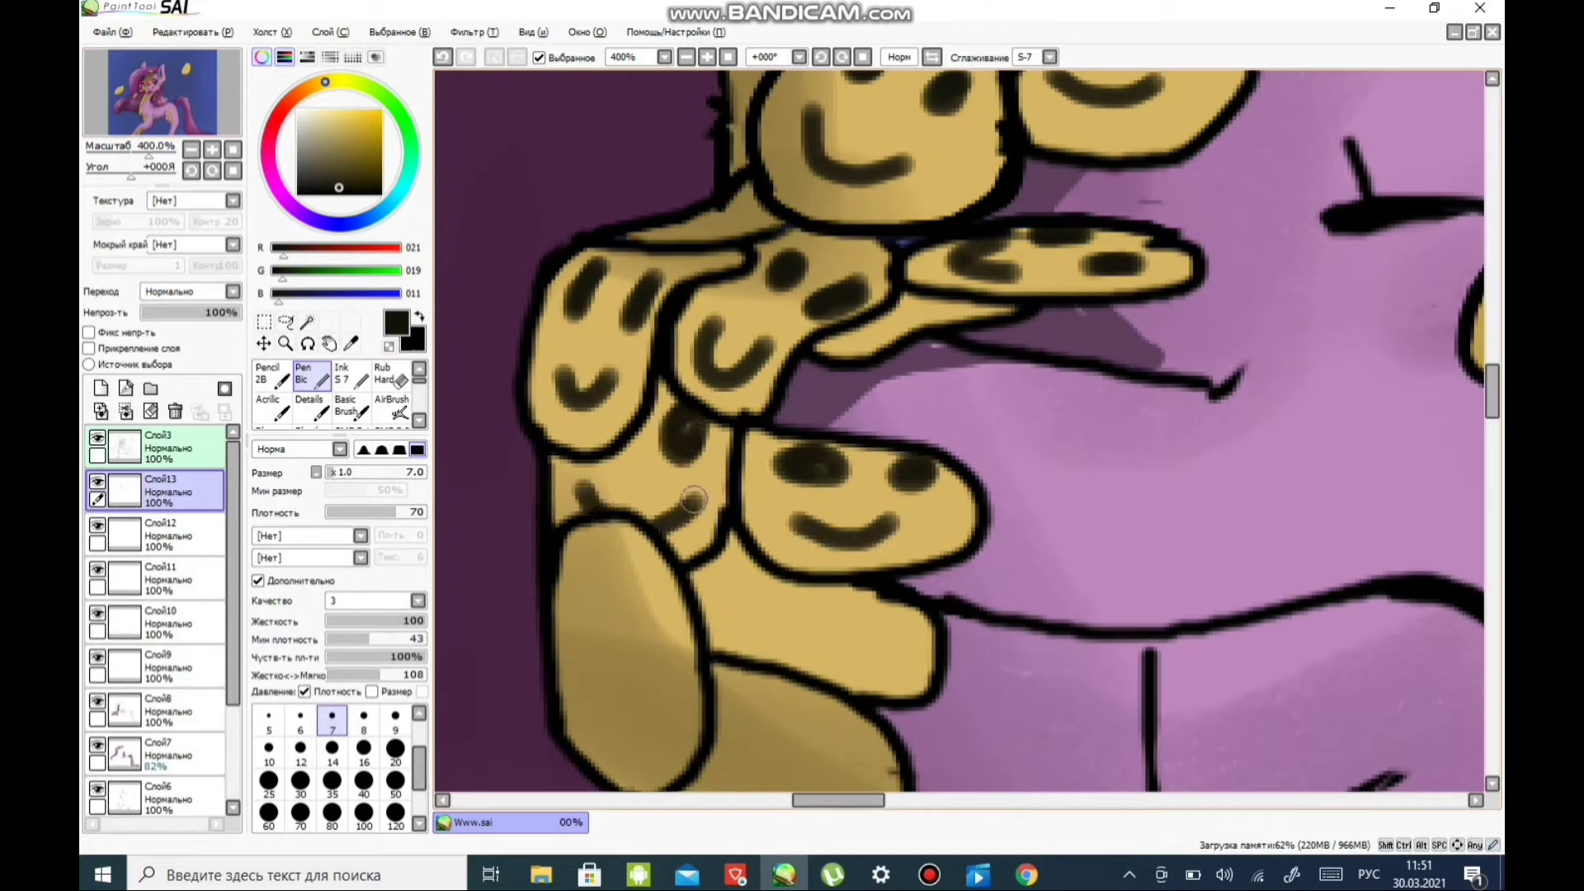
scroll(636, 613, down, 1)
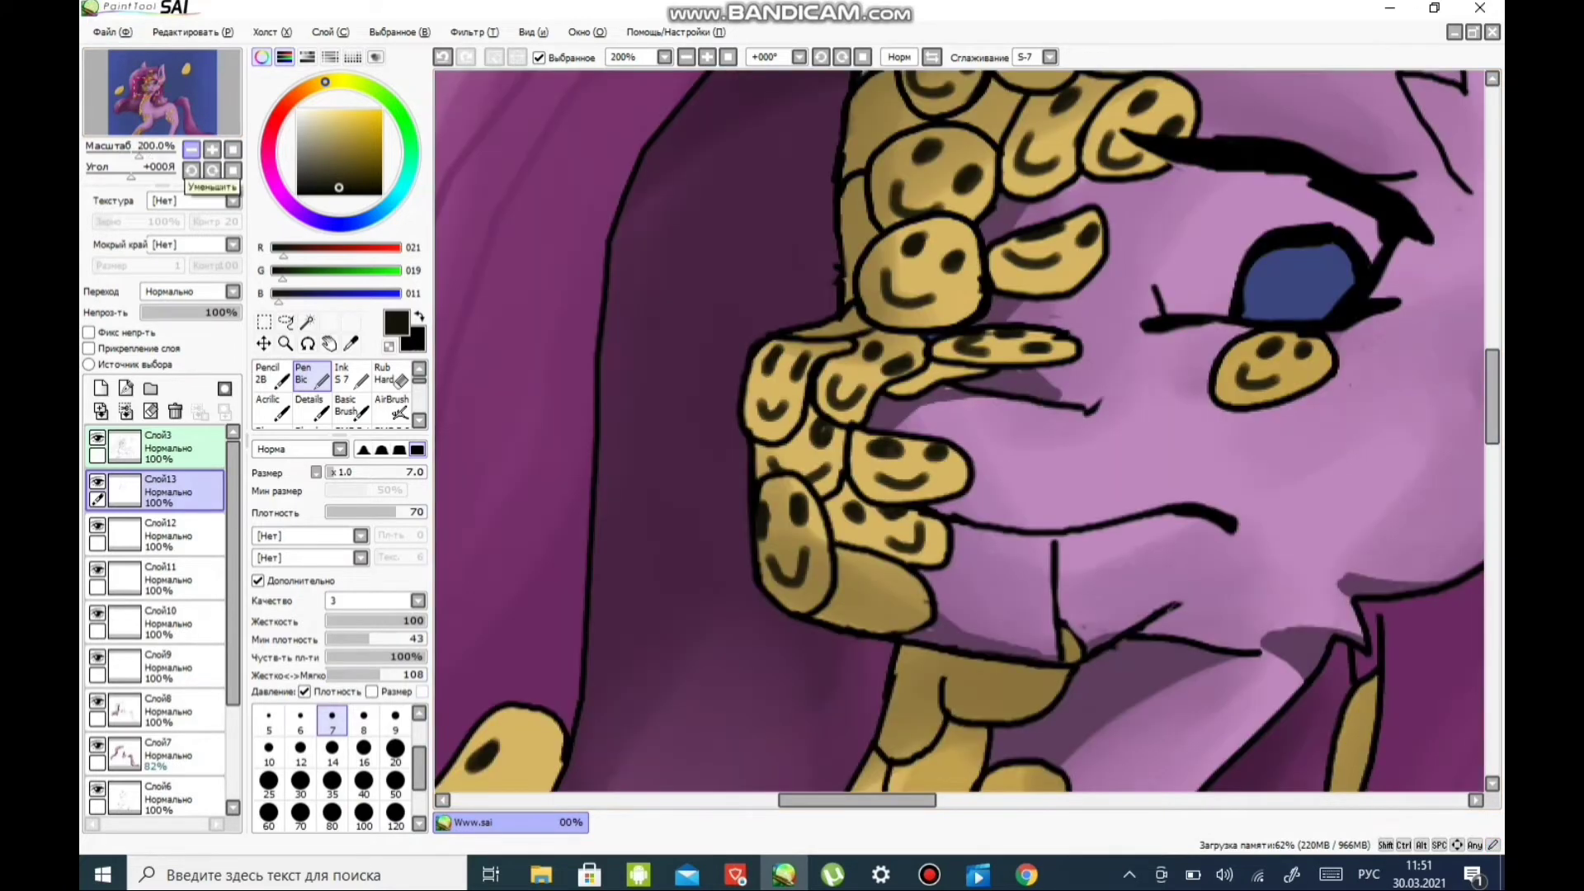
scroll(637, 613, up, 1)
scroll(636, 613, down, 2)
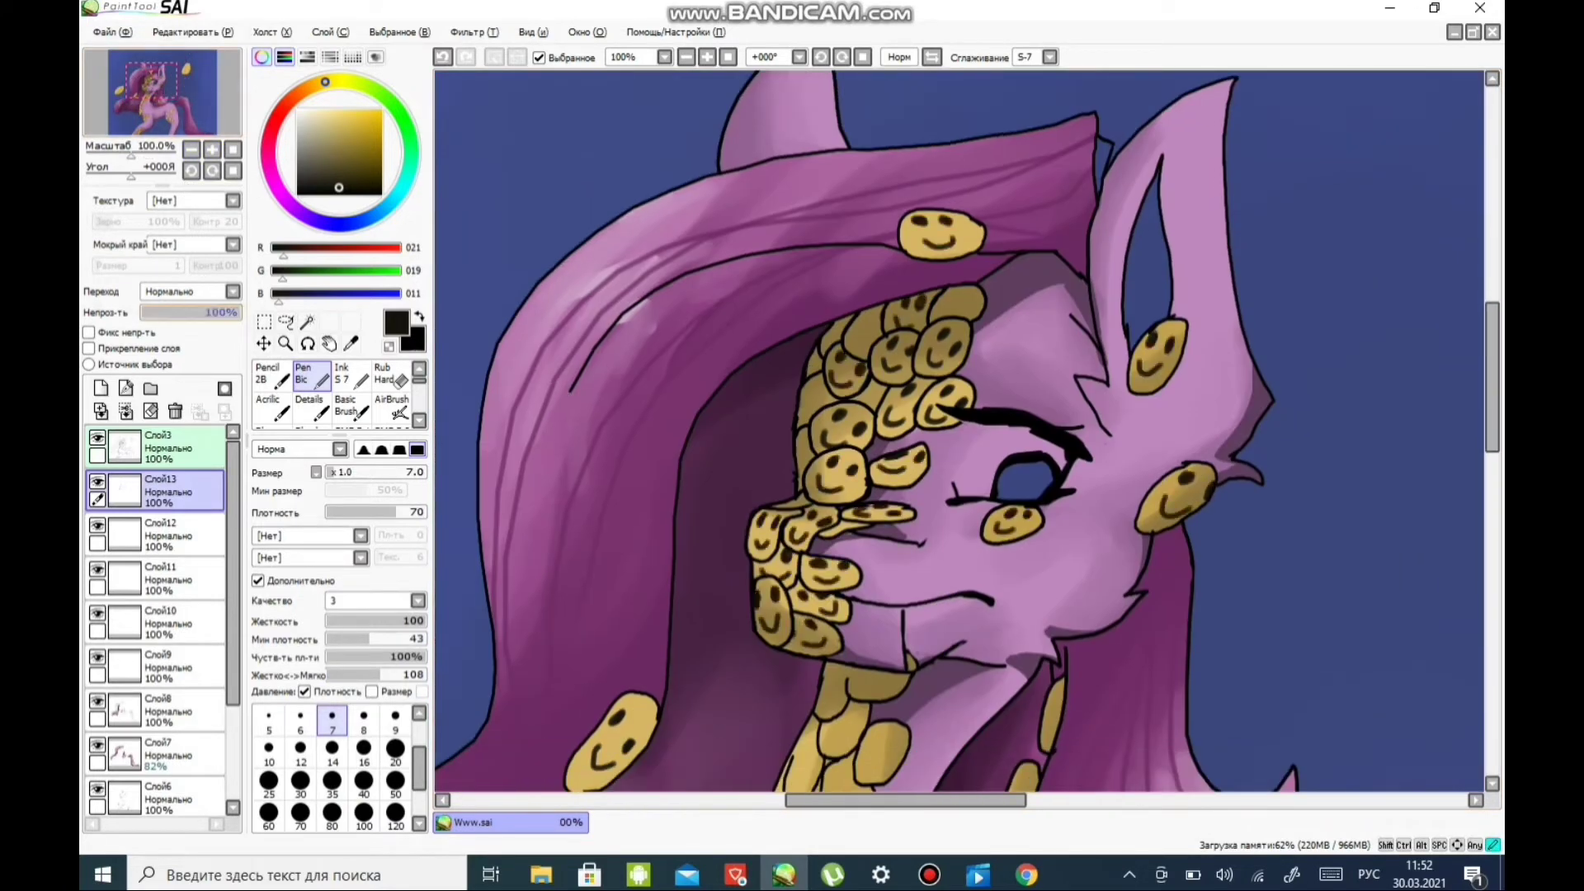
- Fill the remaining forehead scales along the hairline with smiley faces
scroll(526, 350, up, 2)
scroll(499, 546, down, 1)
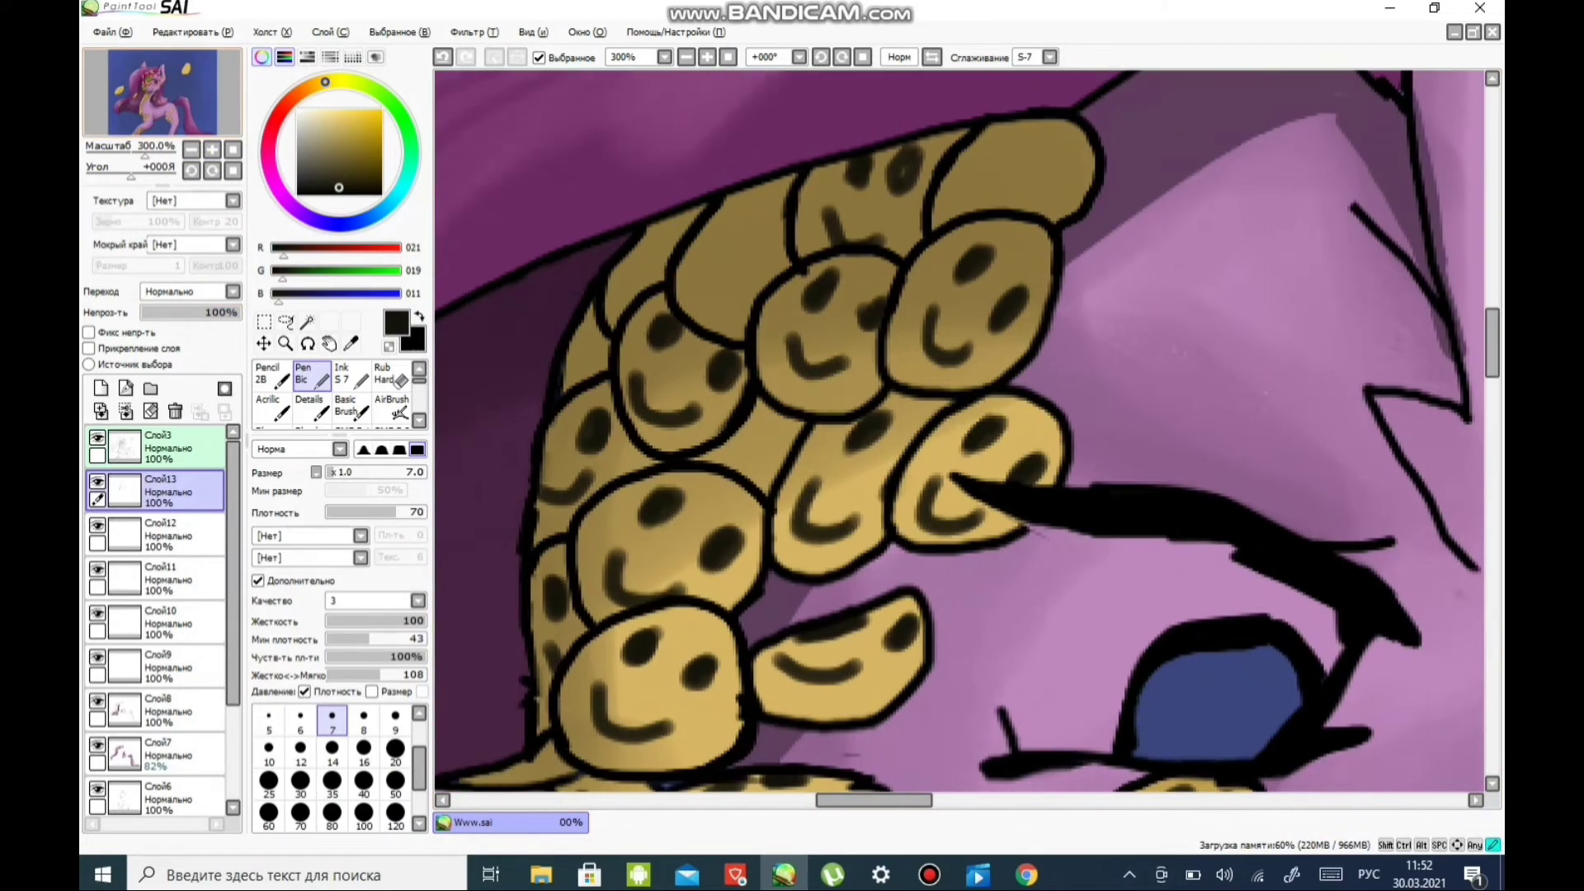
scroll(854, 509, up, 1)
click(191, 149)
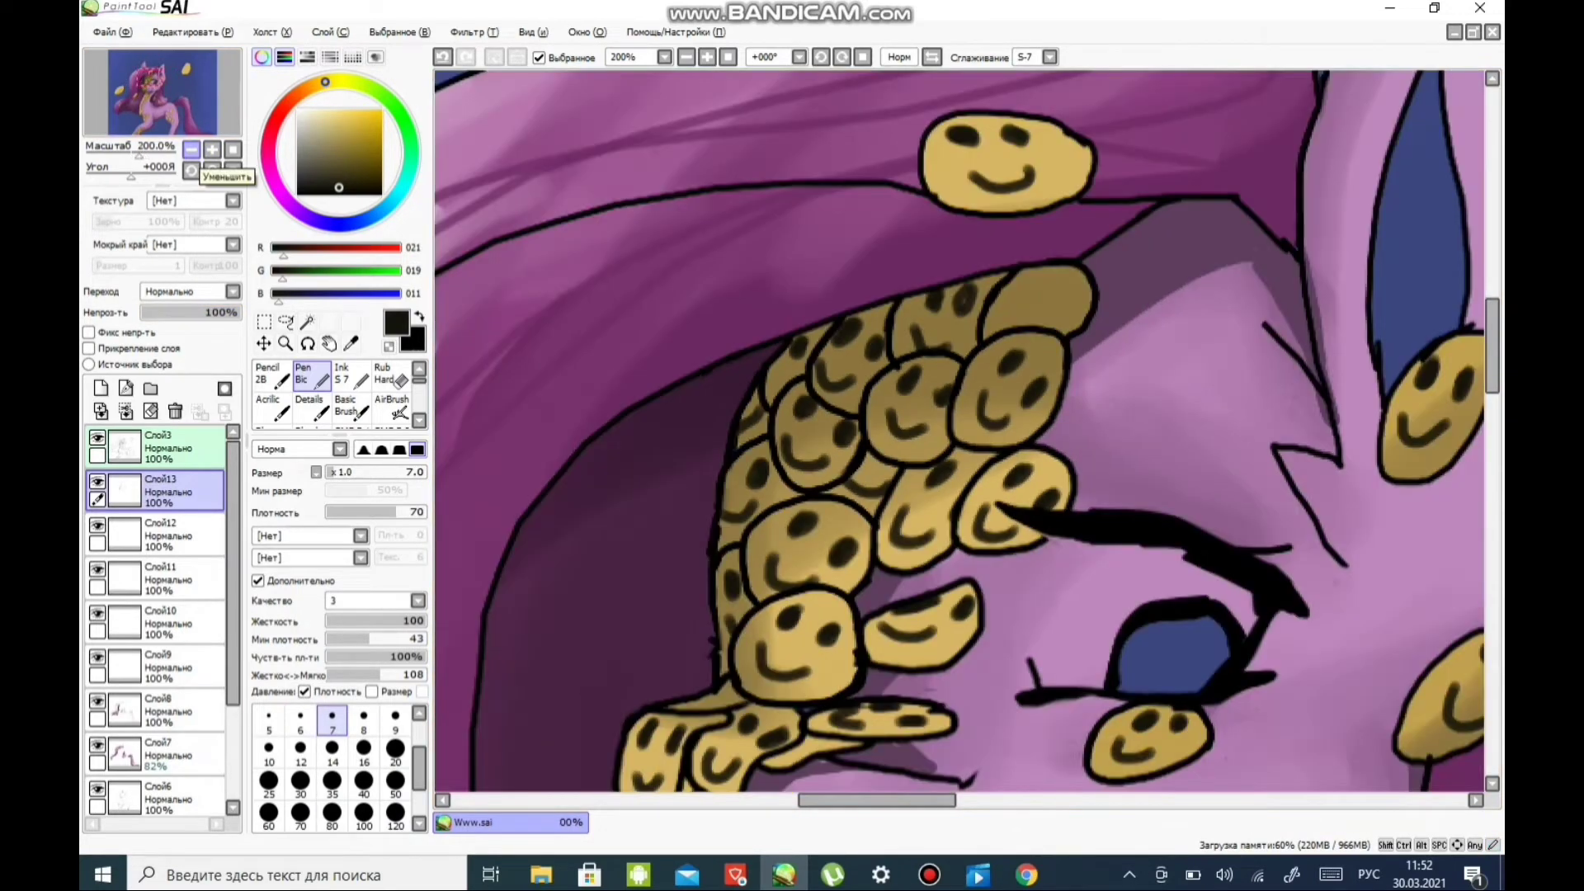
- Draw large smiley faces on the two loose scales floating on the blue background on either side of the pony
scroll(1081, 297, down, 1)
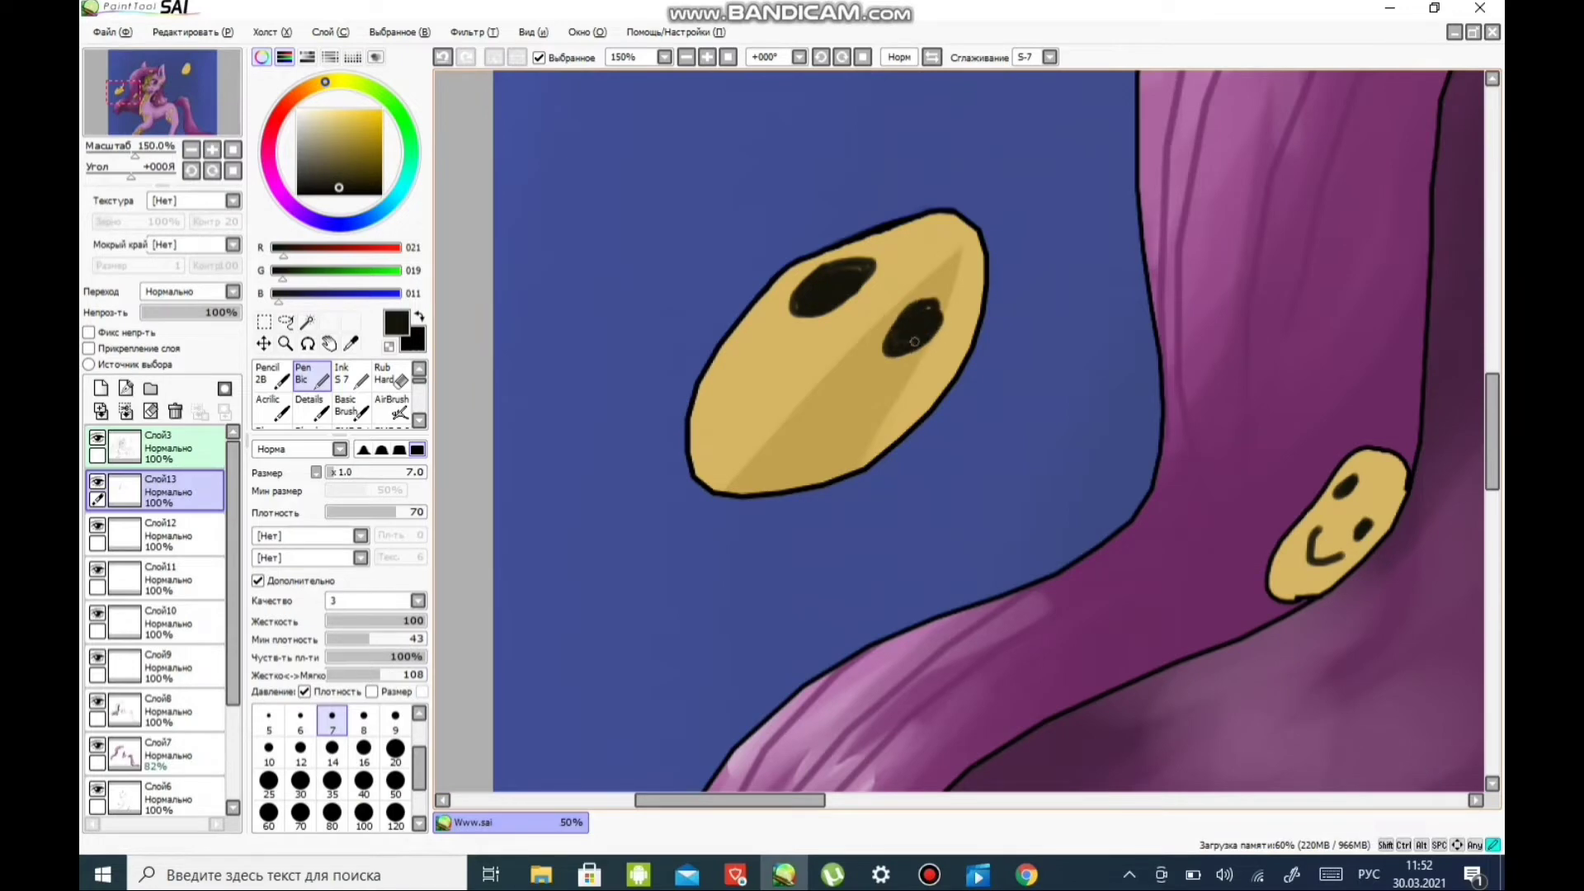
scroll(869, 400, down, 3)
scroll(702, 247, up, 3)
drag(706, 148, 678, 239)
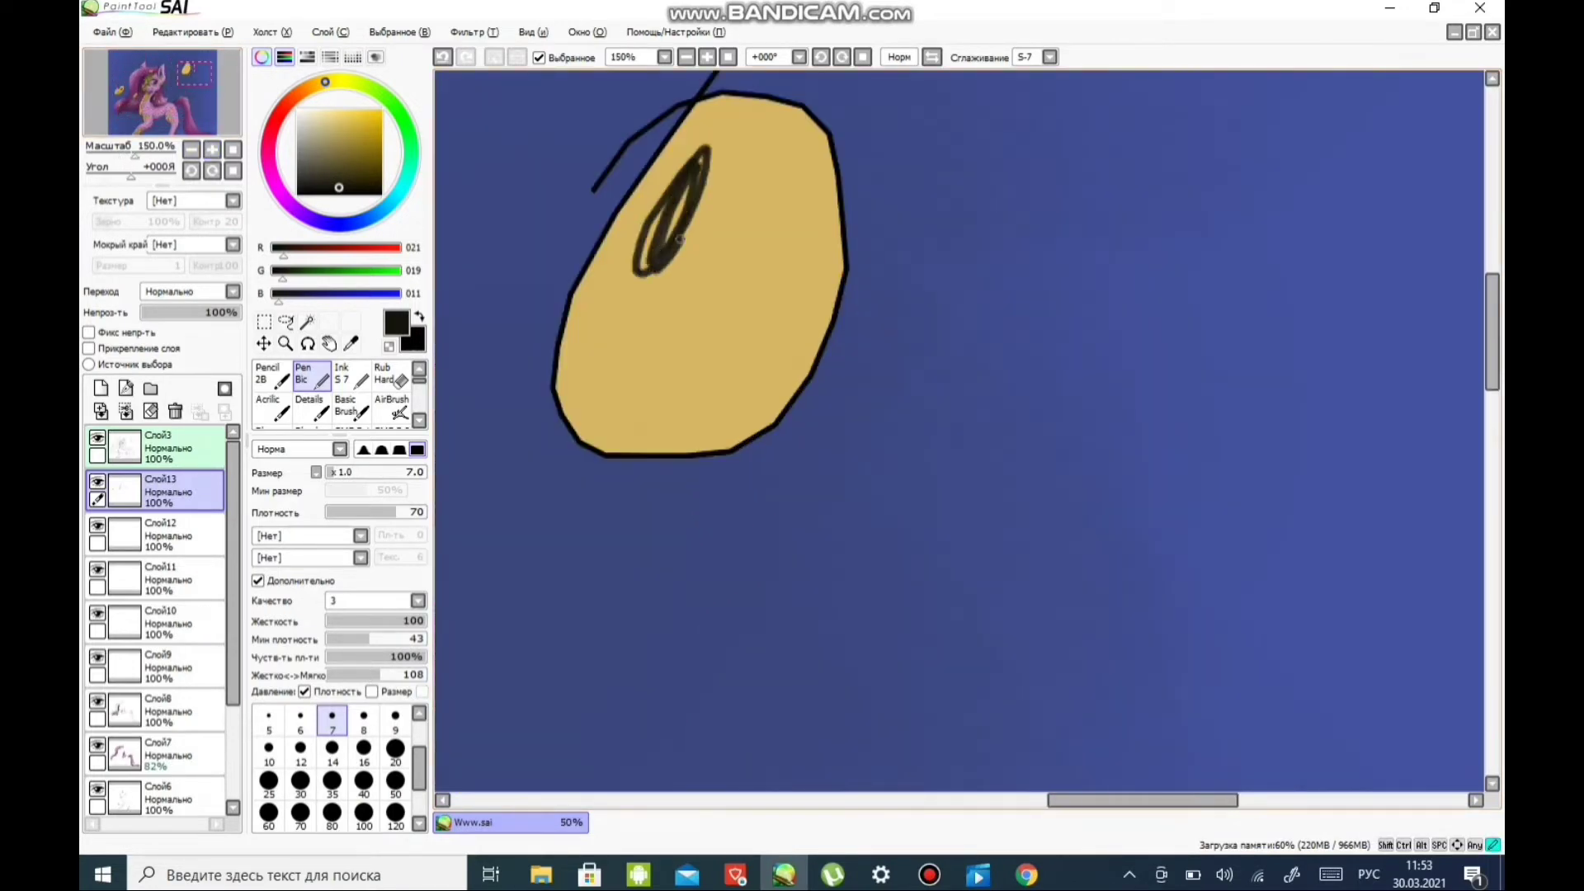
drag(791, 157, 782, 238)
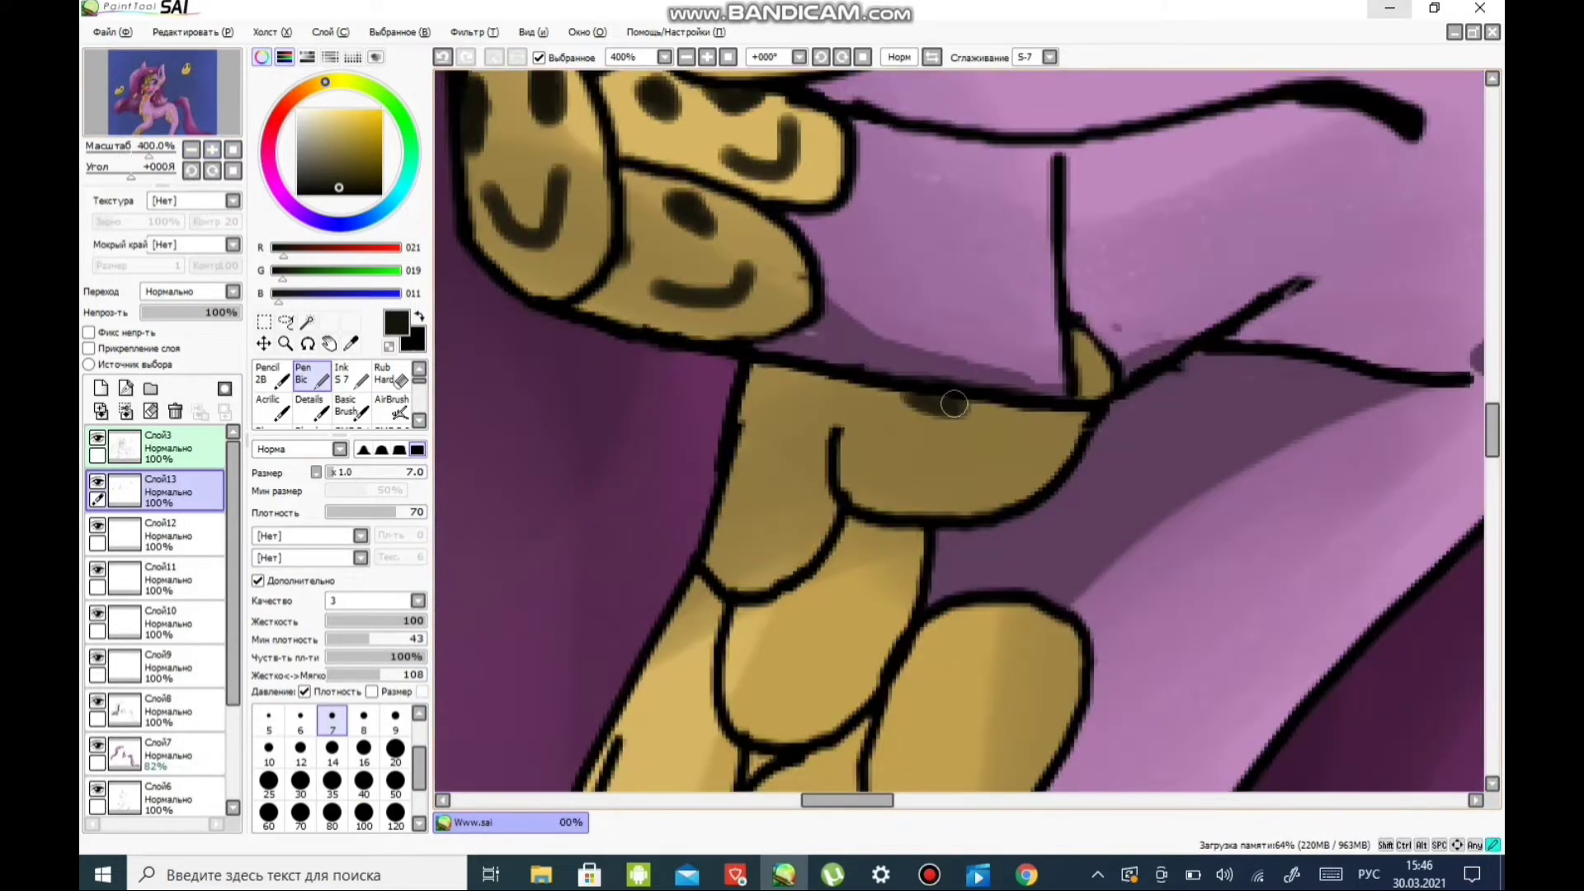
- Draw smiley faces on the uppermost neck scales just below the chin
drag(881, 430, 989, 456)
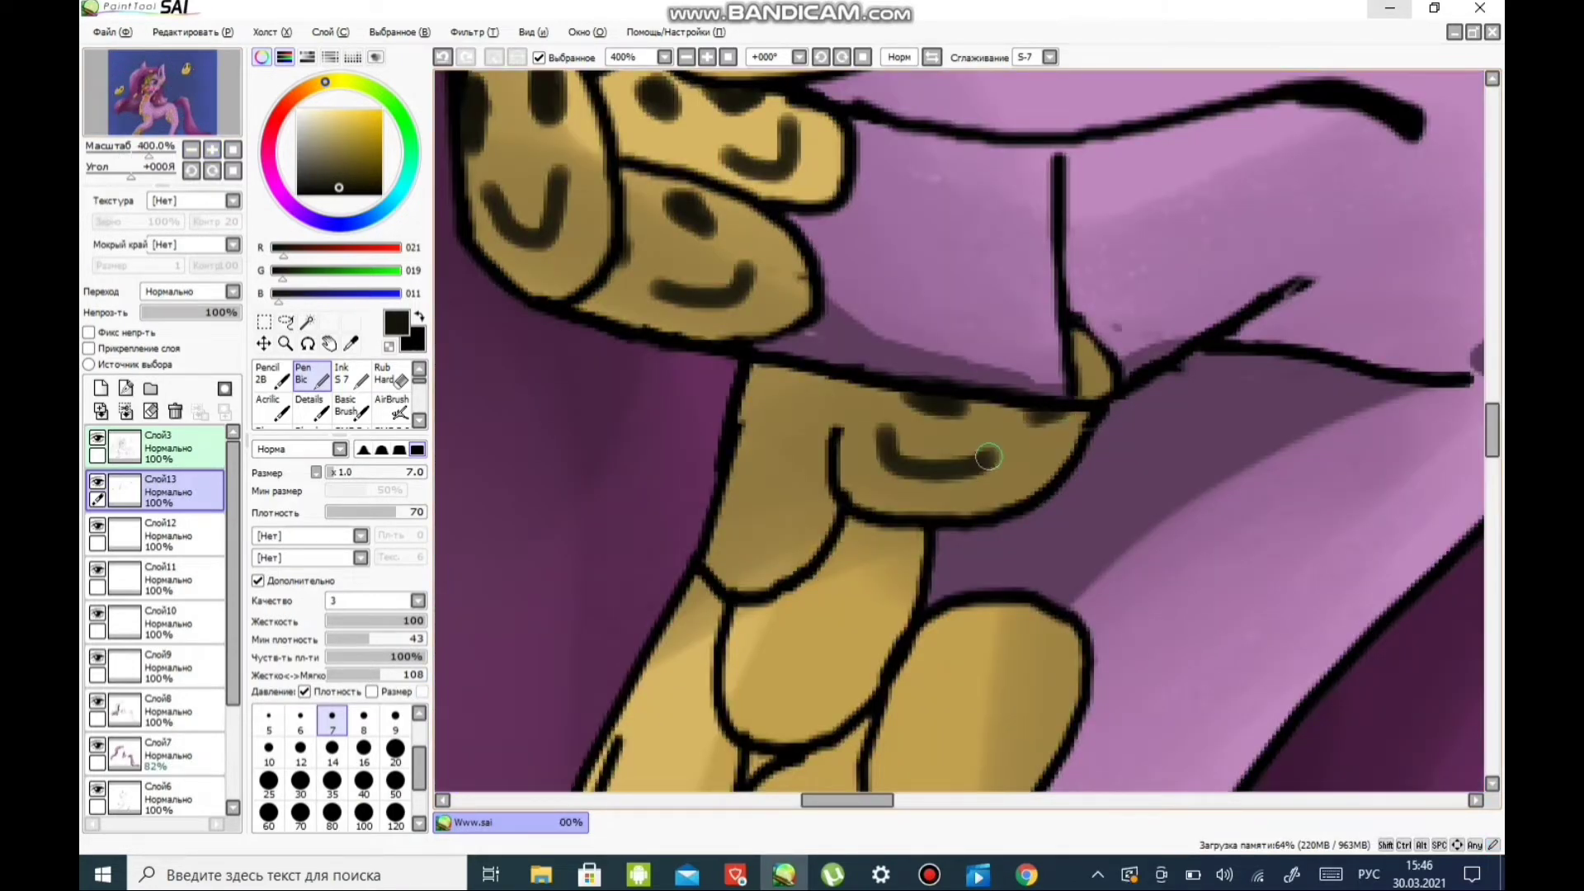
drag(841, 561, 890, 611)
drag(780, 585, 804, 619)
drag(752, 643, 837, 701)
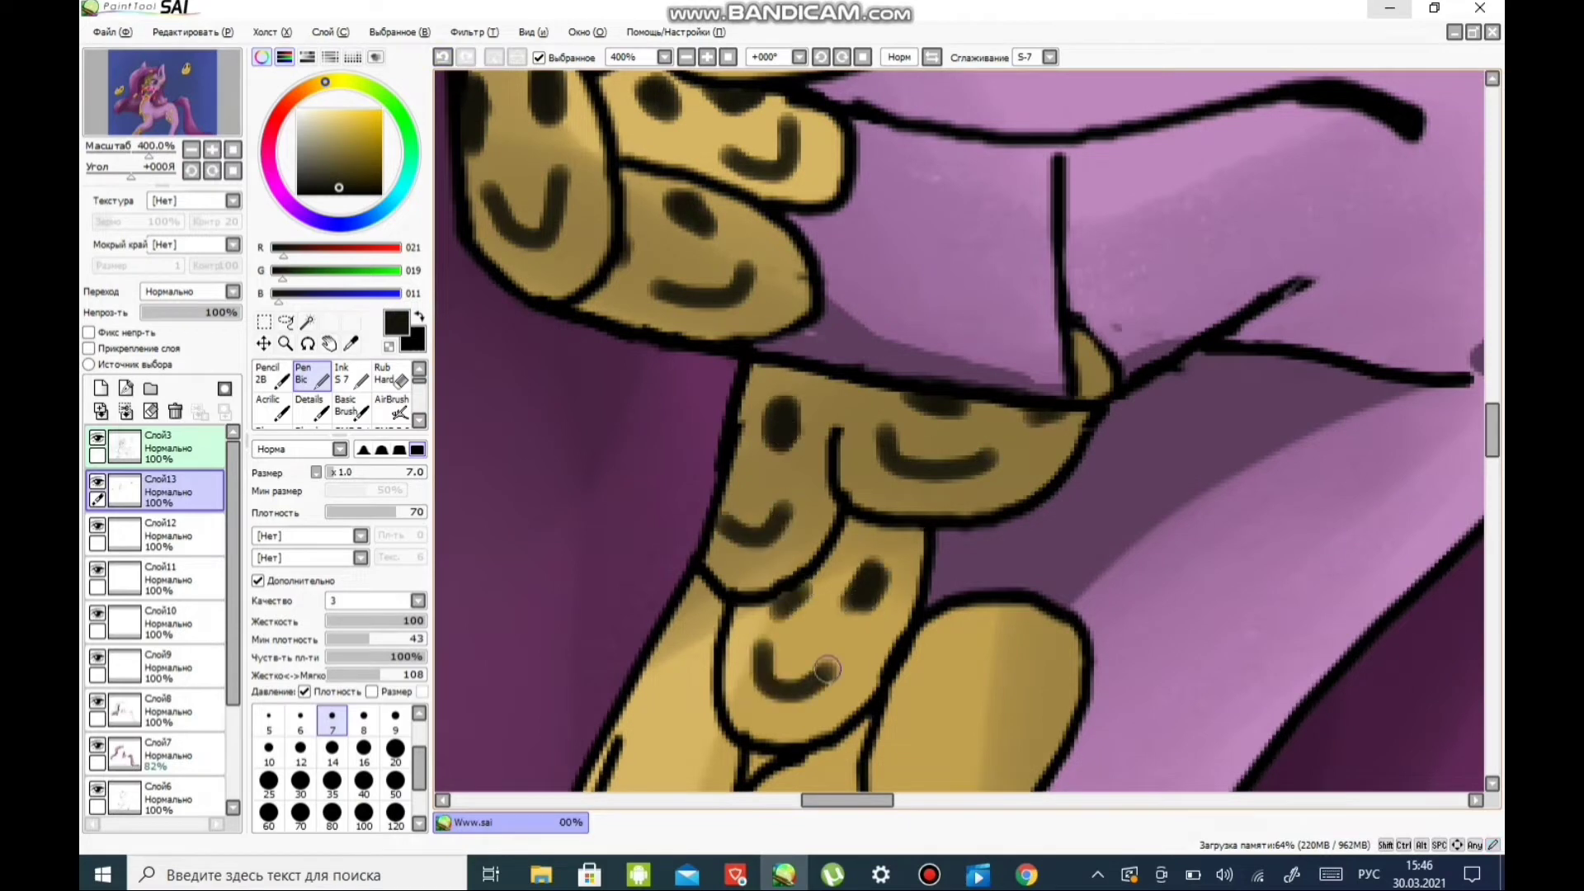
scroll(785, 508, down, 3)
- Draw smiley faces on the cluster of scales along the middle of the neck
drag(971, 470, 1039, 488)
drag(1130, 230, 1143, 277)
drag(1194, 252, 1200, 293)
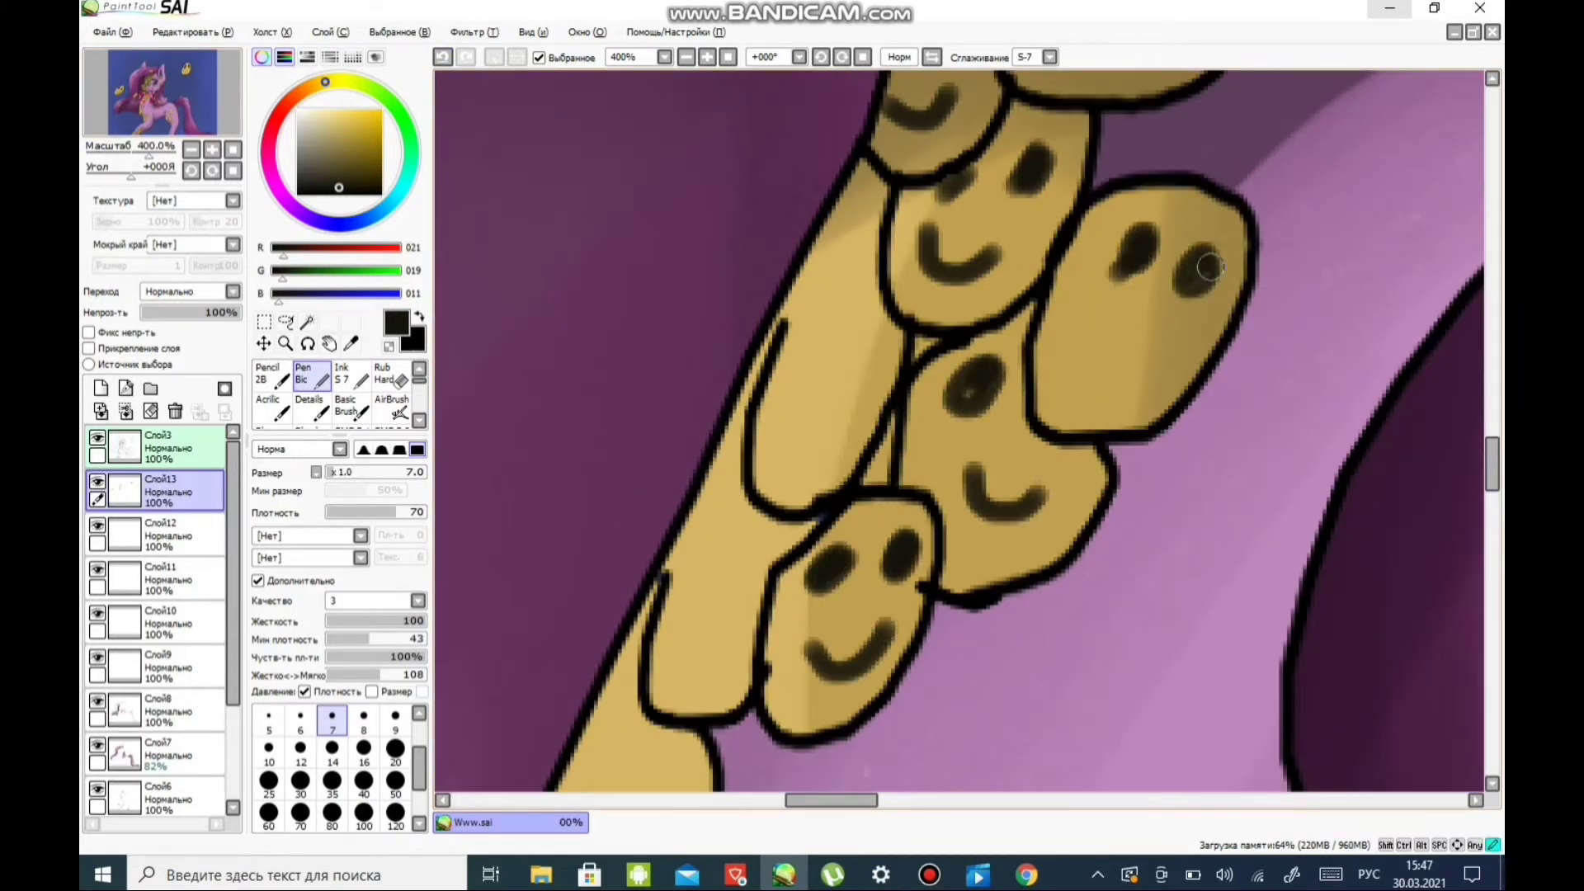
drag(1089, 328, 1161, 357)
drag(827, 266, 831, 317)
drag(868, 361, 861, 404)
drag(796, 368, 821, 435)
- Draw smiley faces on the scales running down the lower neck and chest edge
scroll(766, 529, down, 1)
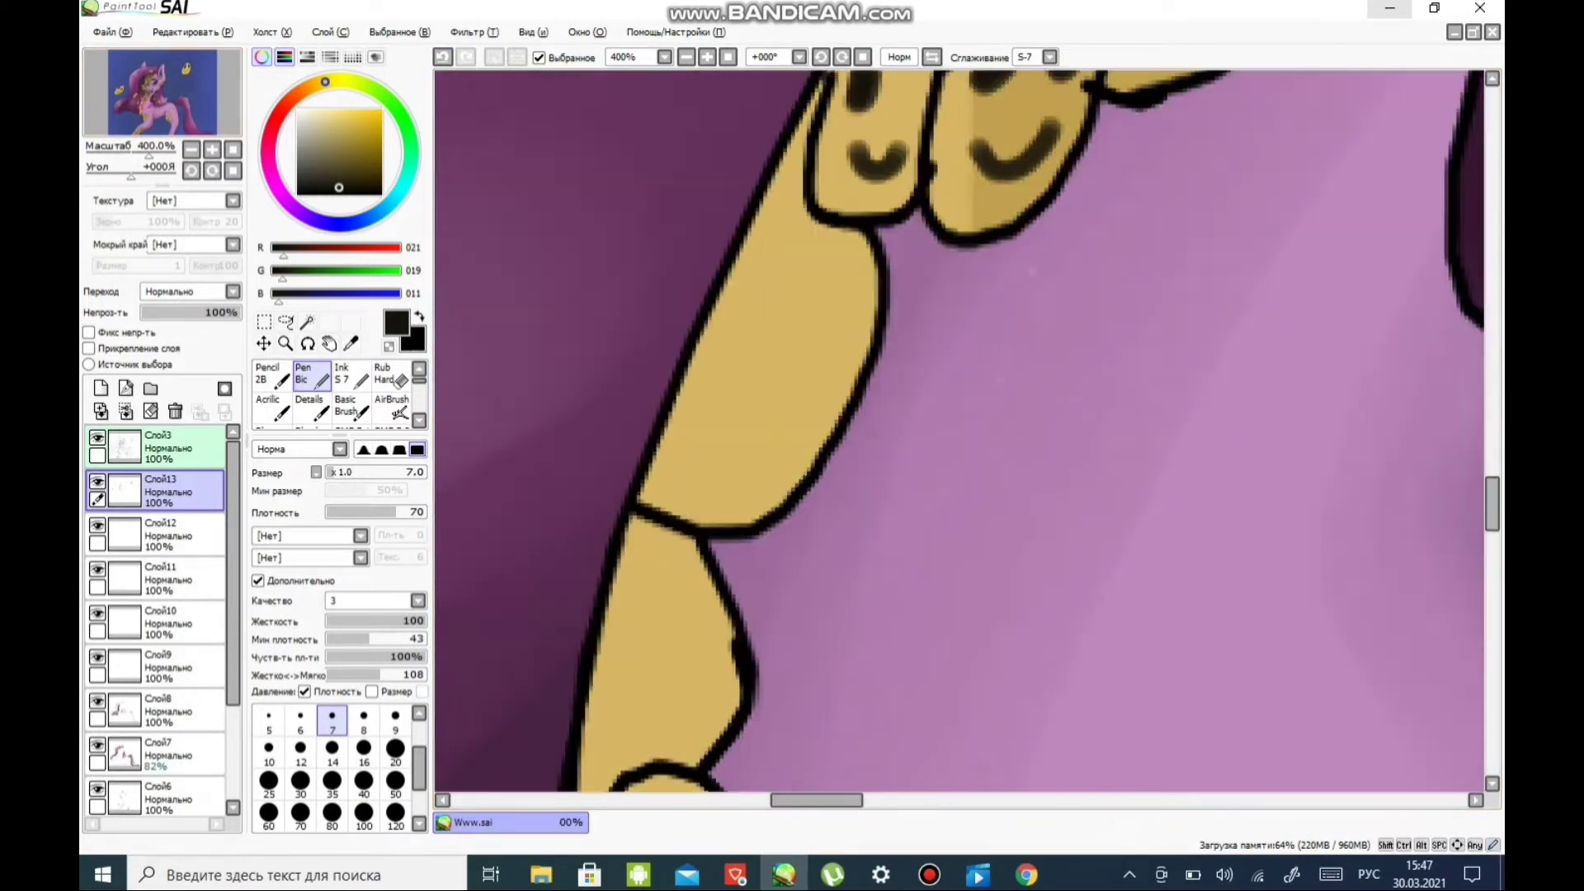
drag(843, 322, 850, 348)
drag(749, 555, 753, 582)
scroll(750, 569, down, 4)
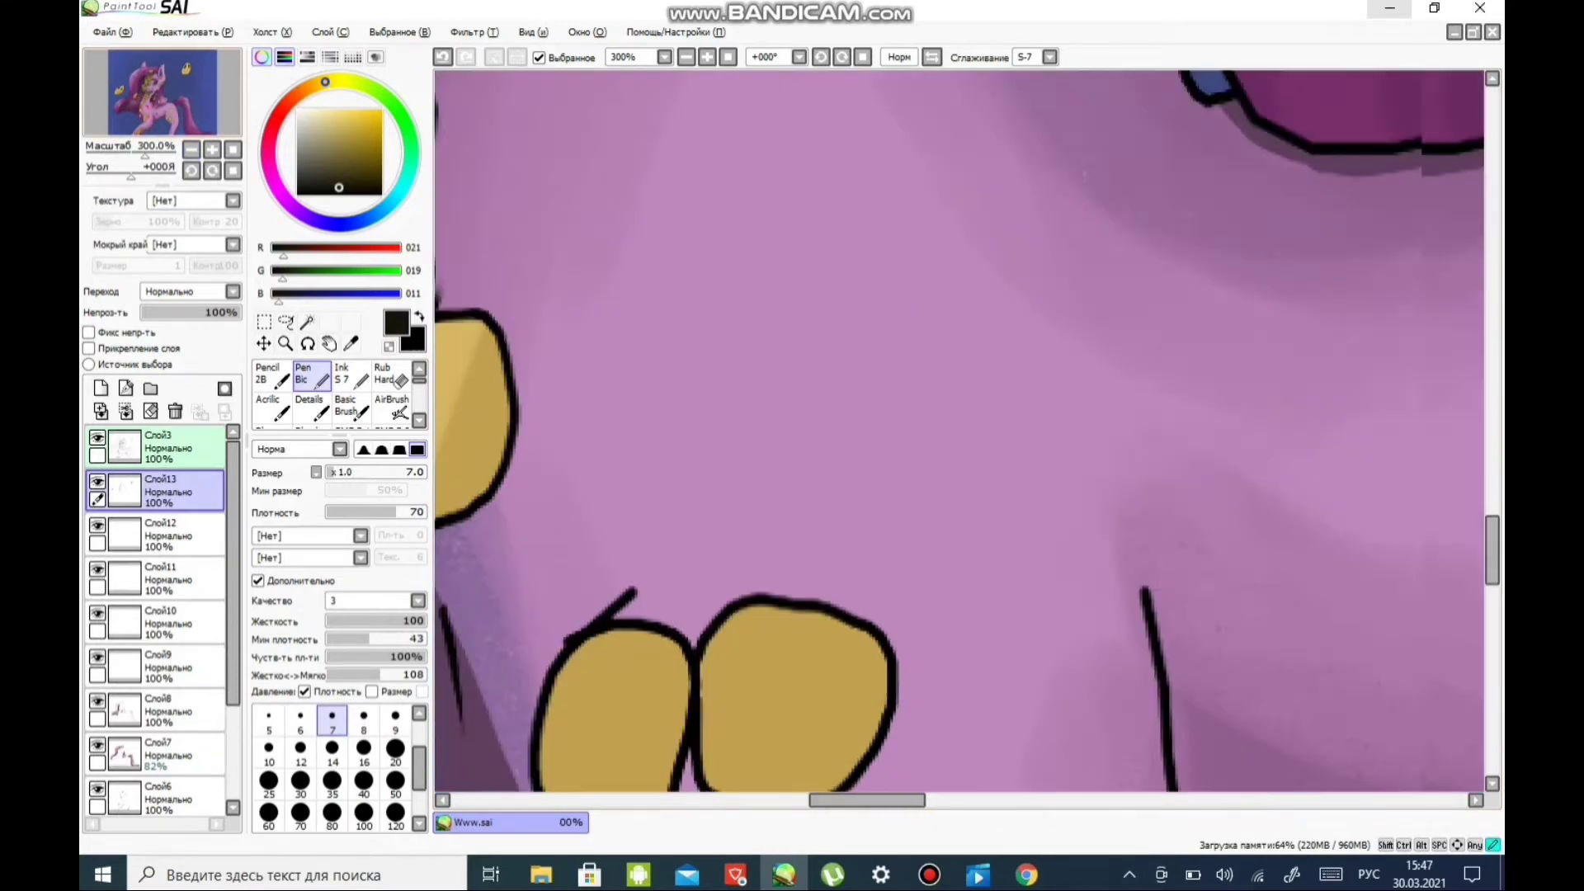
drag(689, 386, 693, 409)
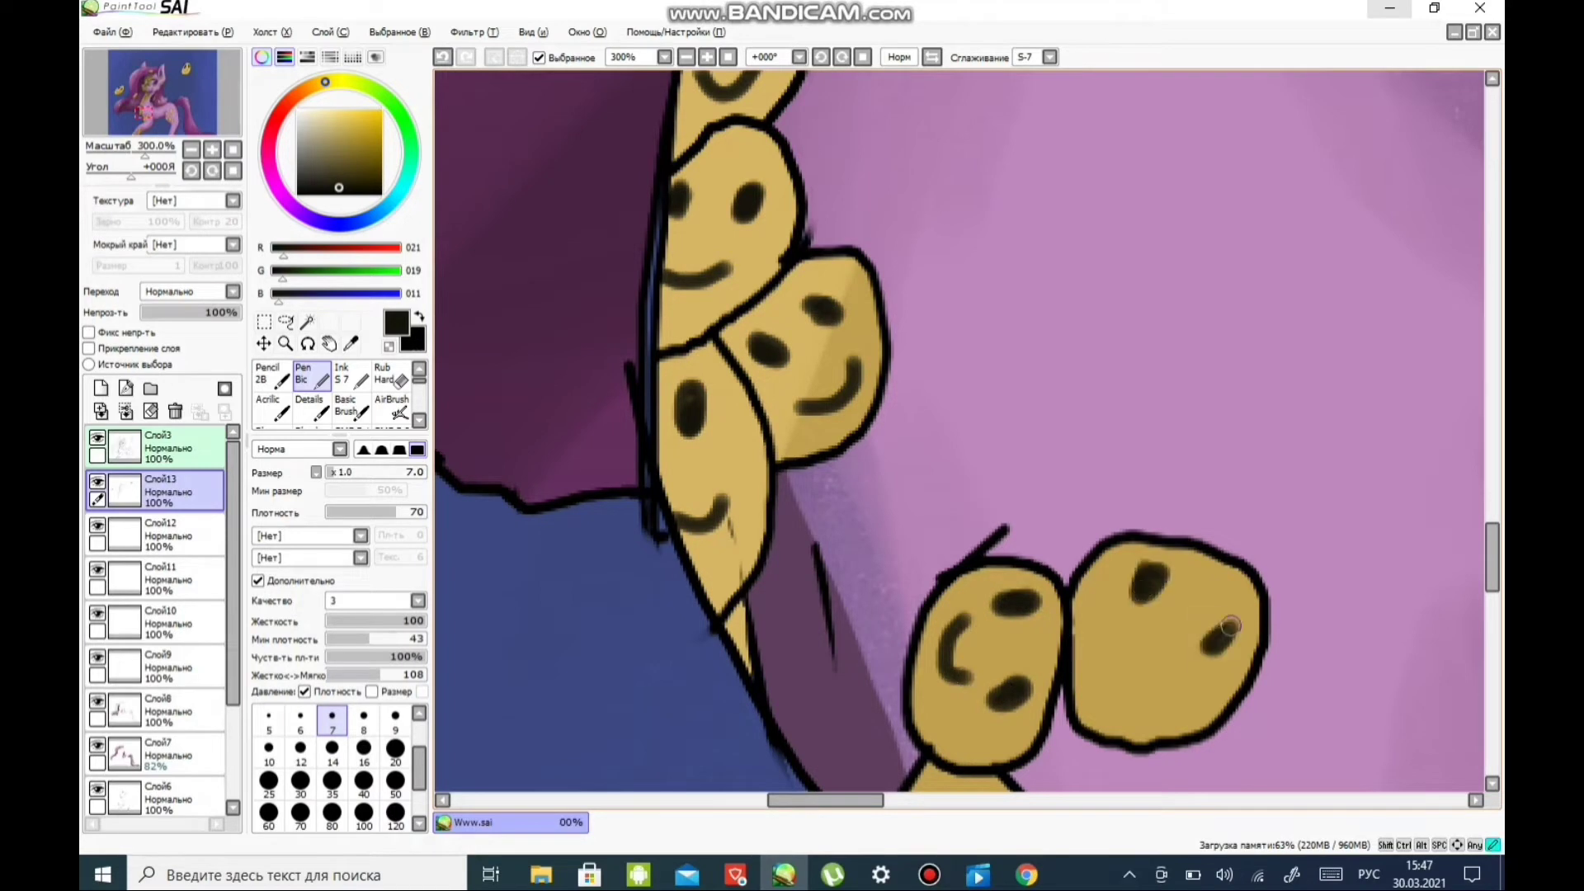
- Draw smiley faces on the group of three scales at the top of the raised front leg
drag(1122, 628, 1182, 666)
scroll(1073, 495, down, 2)
scroll(825, 478, up, 2)
drag(796, 477, 800, 503)
drag(858, 433, 859, 470)
drag(837, 560, 886, 522)
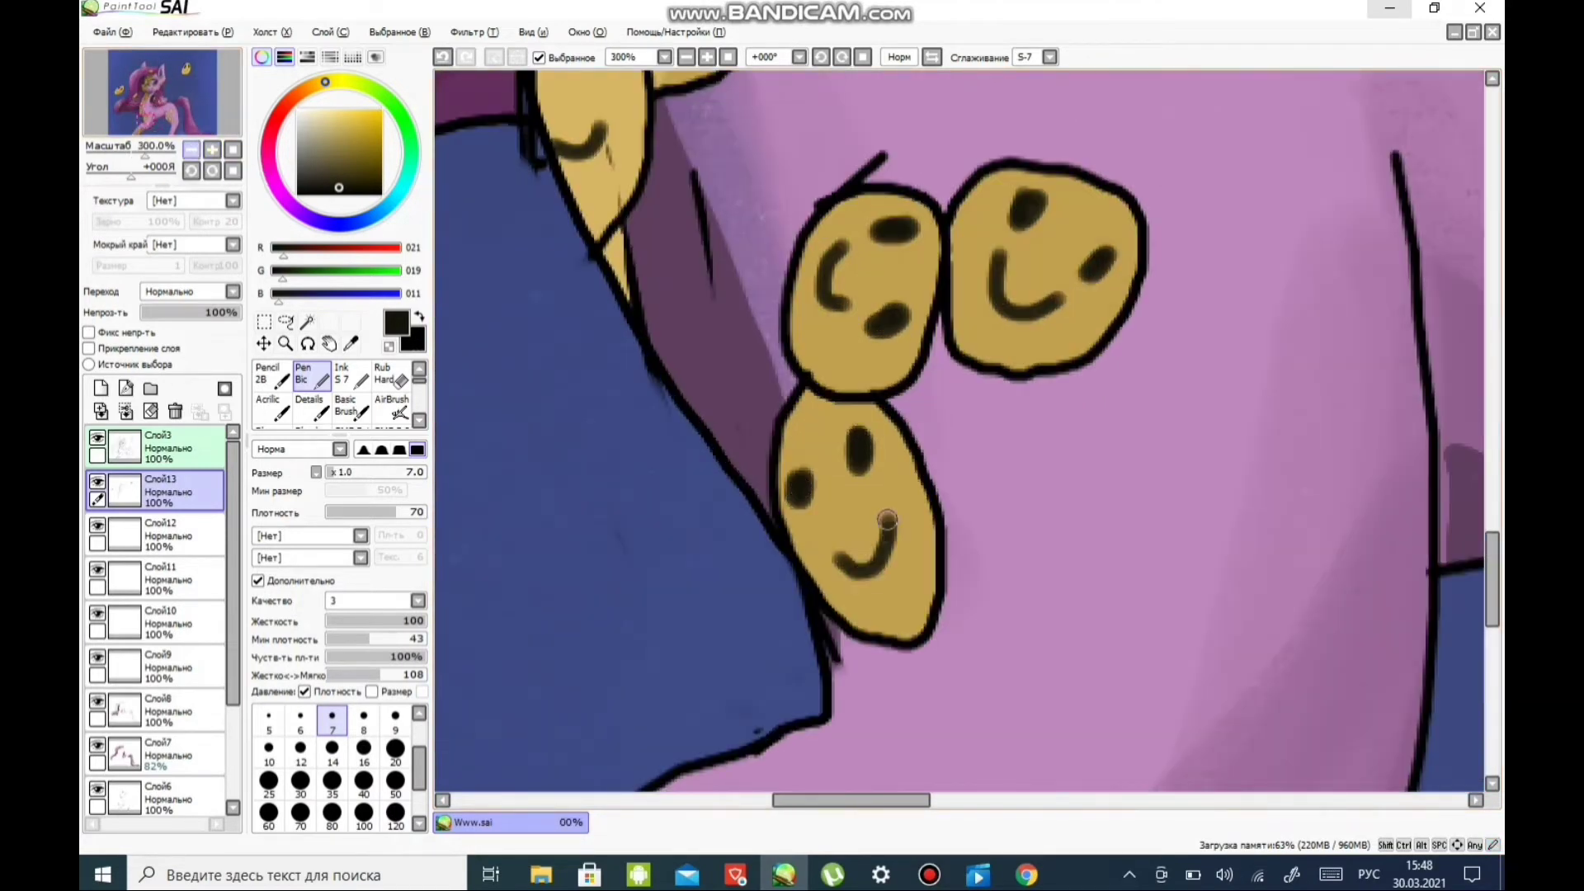
- Draw smiley faces on the scales of the lower front leg near the canvas edge
scroll(886, 519, down, 2)
scroll(875, 477, up, 2)
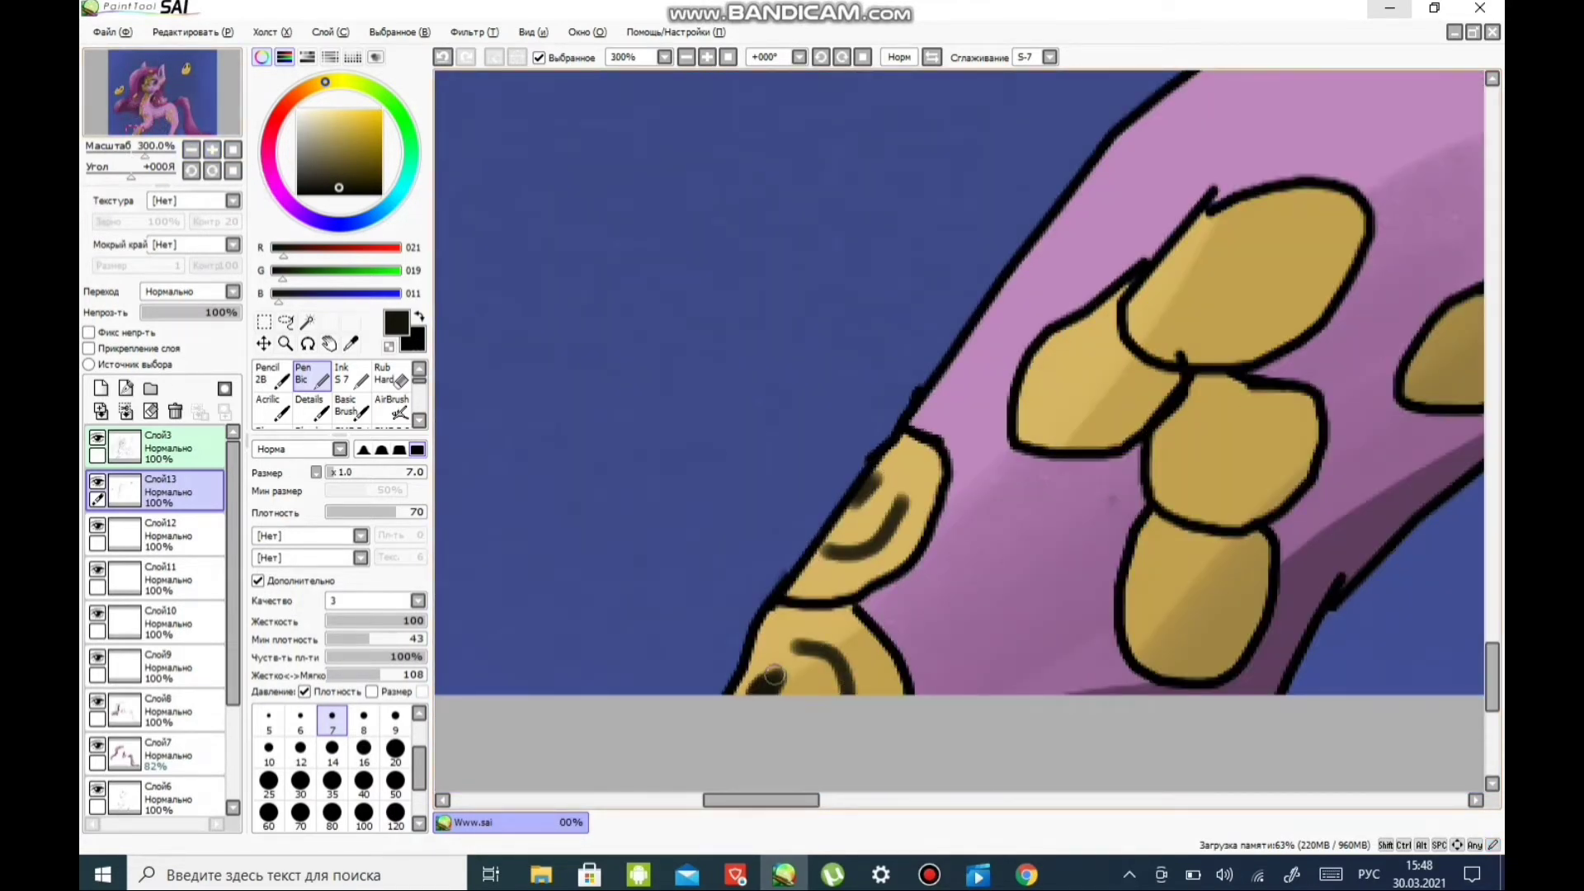
scroll(774, 674, down, 2)
scroll(990, 363, up, 2)
drag(986, 347, 990, 369)
drag(1060, 356, 1047, 375)
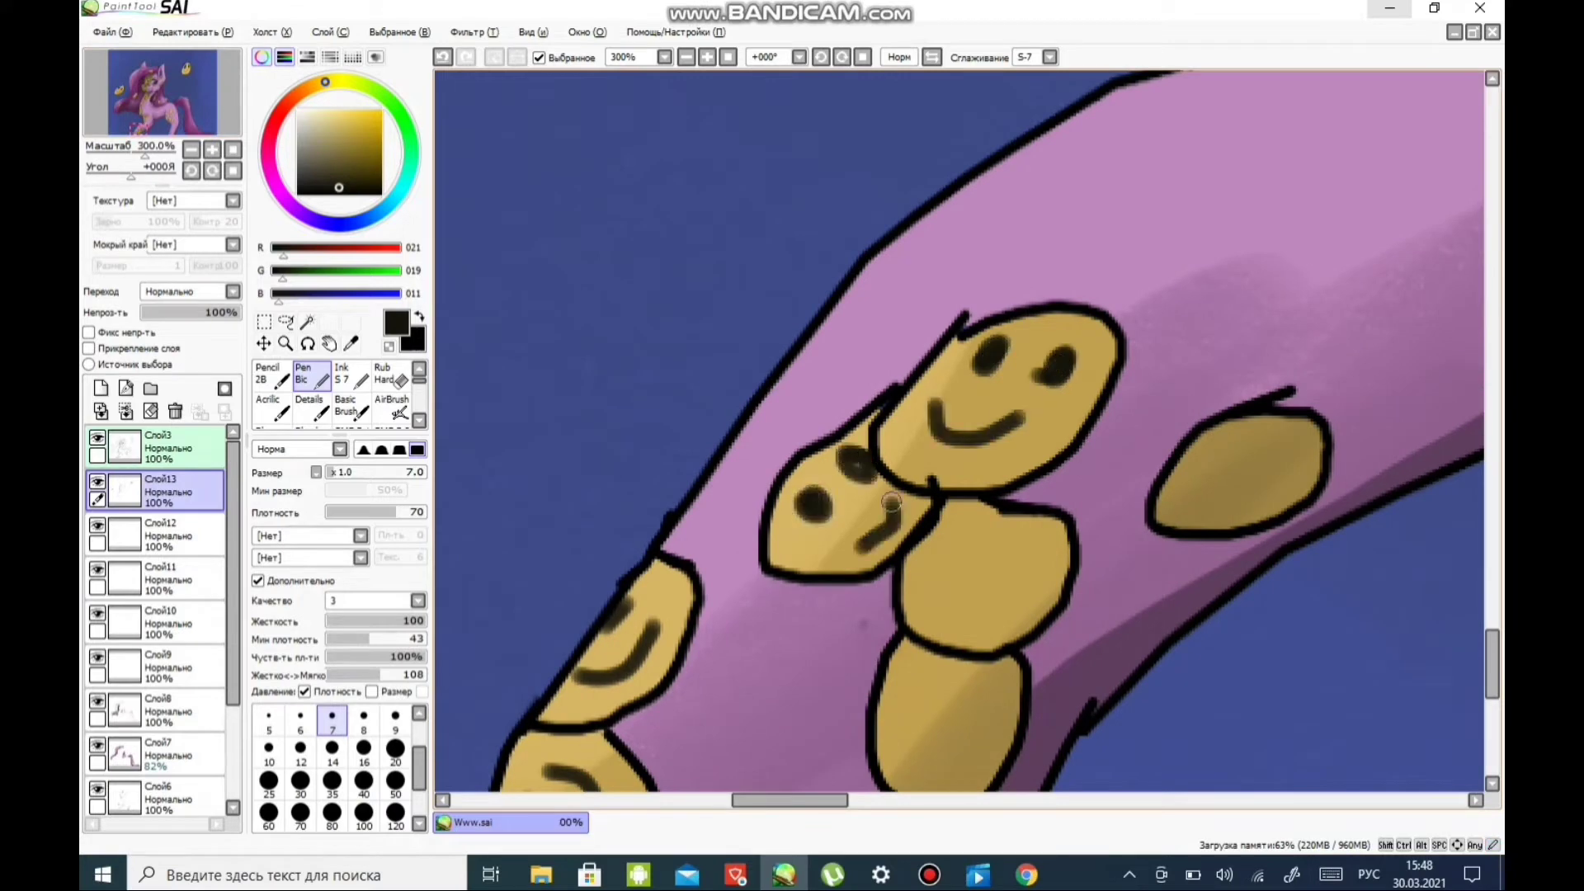
scroll(965, 675, down, 2)
- Draw smiley faces on the three scales in the mane lock hanging beside the neck
scroll(851, 501, up, 3)
drag(757, 569, 760, 592)
drag(843, 474, 851, 500)
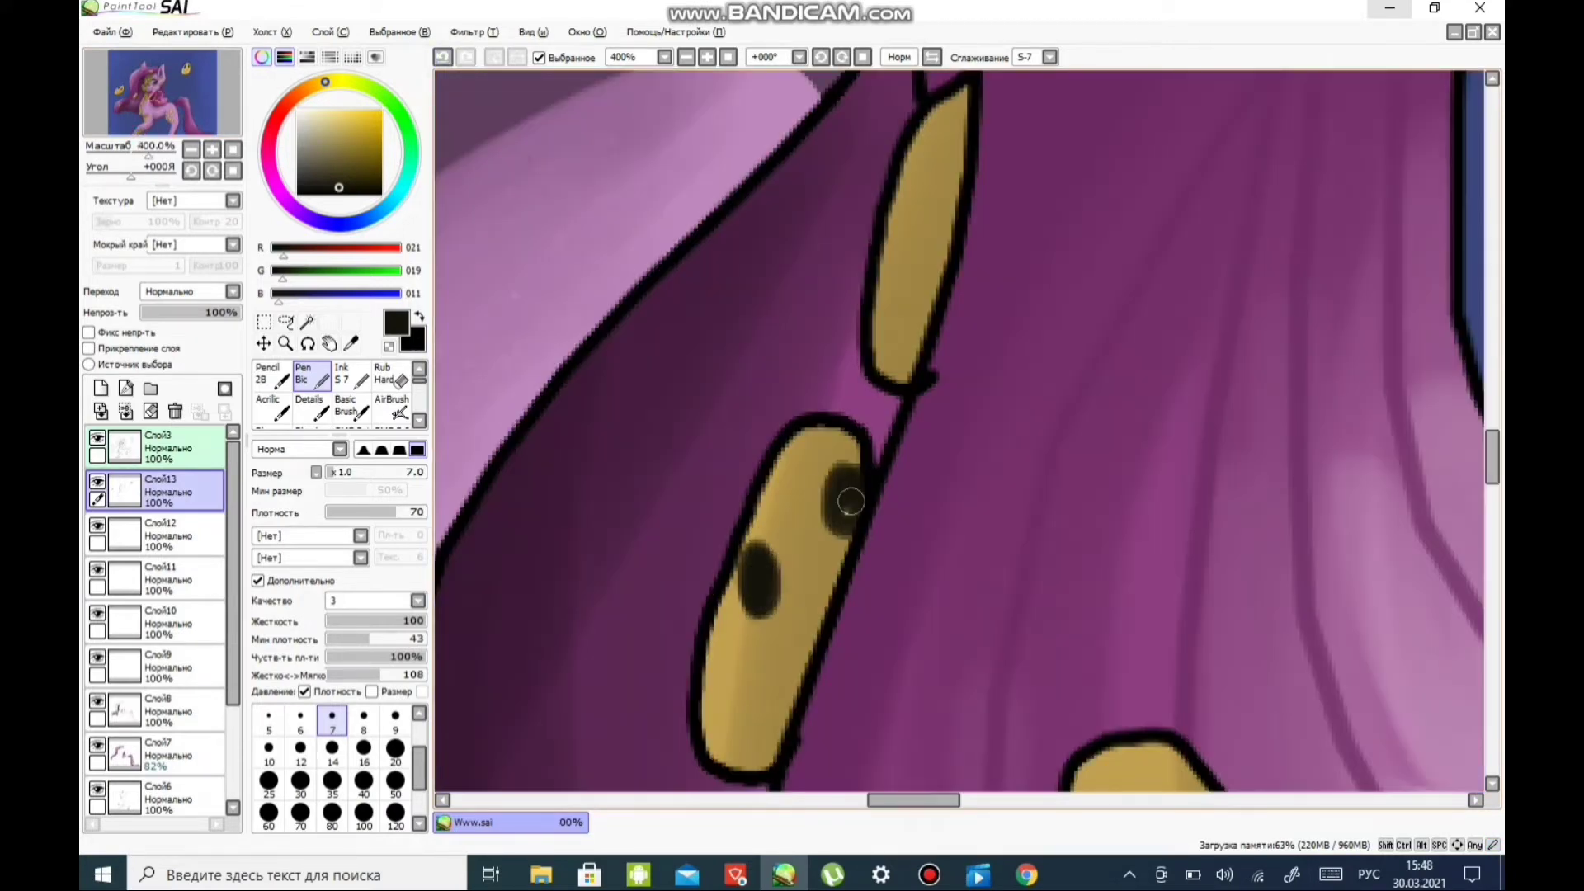
drag(907, 306, 912, 323)
scroll(913, 323, down, 2)
scroll(920, 454, up, 2)
drag(917, 441, 965, 507)
drag(895, 519, 897, 536)
scroll(898, 536, down, 3)
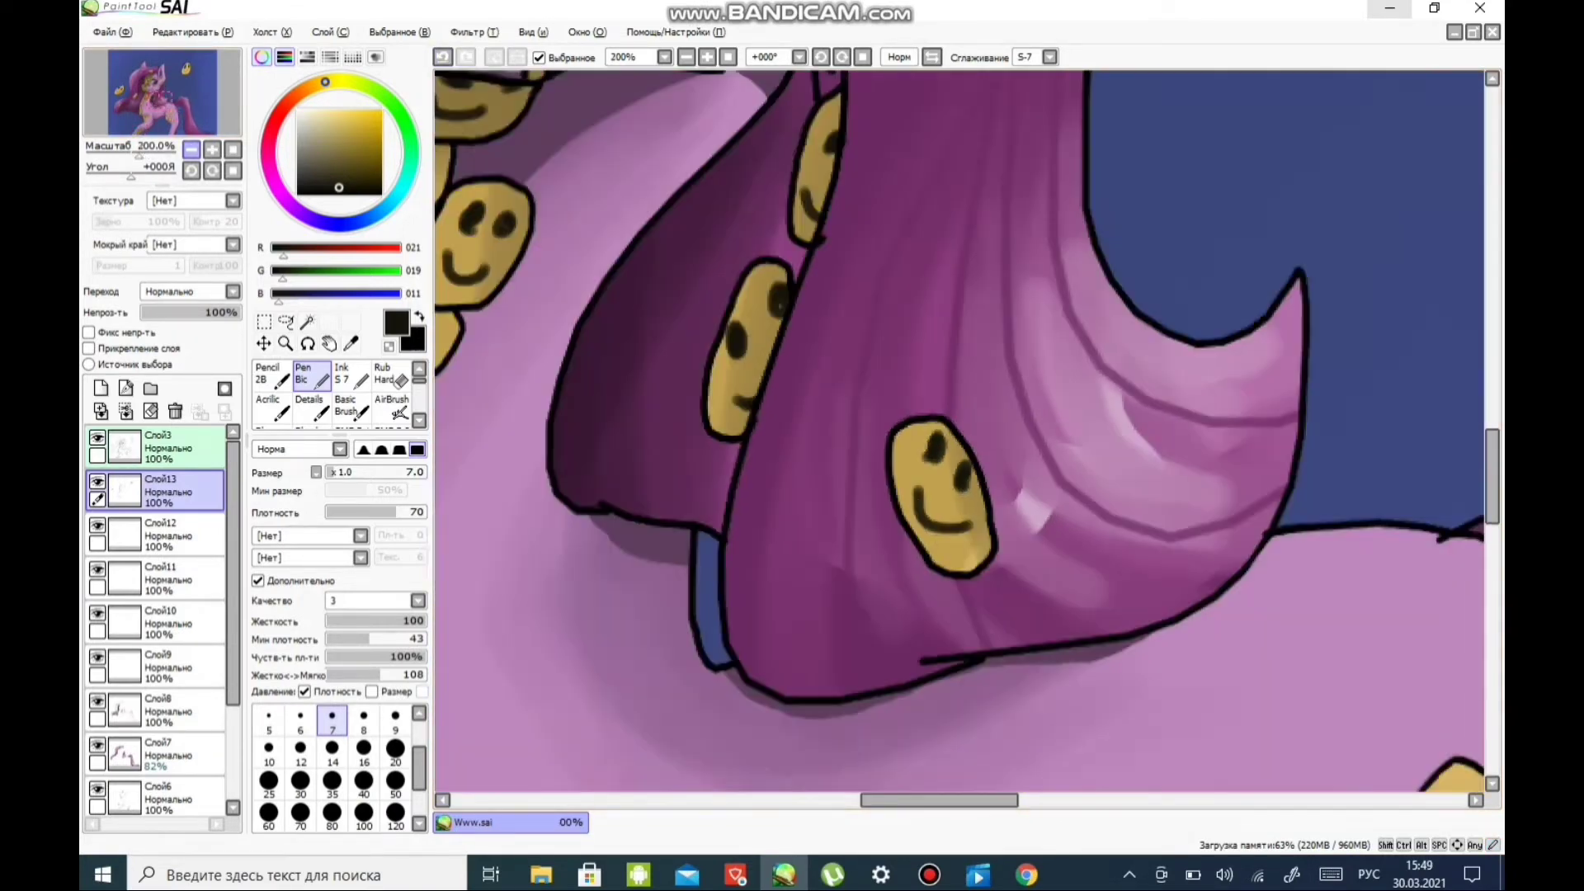
- Draw smiley faces on the flank and hind leg scales
scroll(802, 202, up, 2)
drag(817, 177, 802, 203)
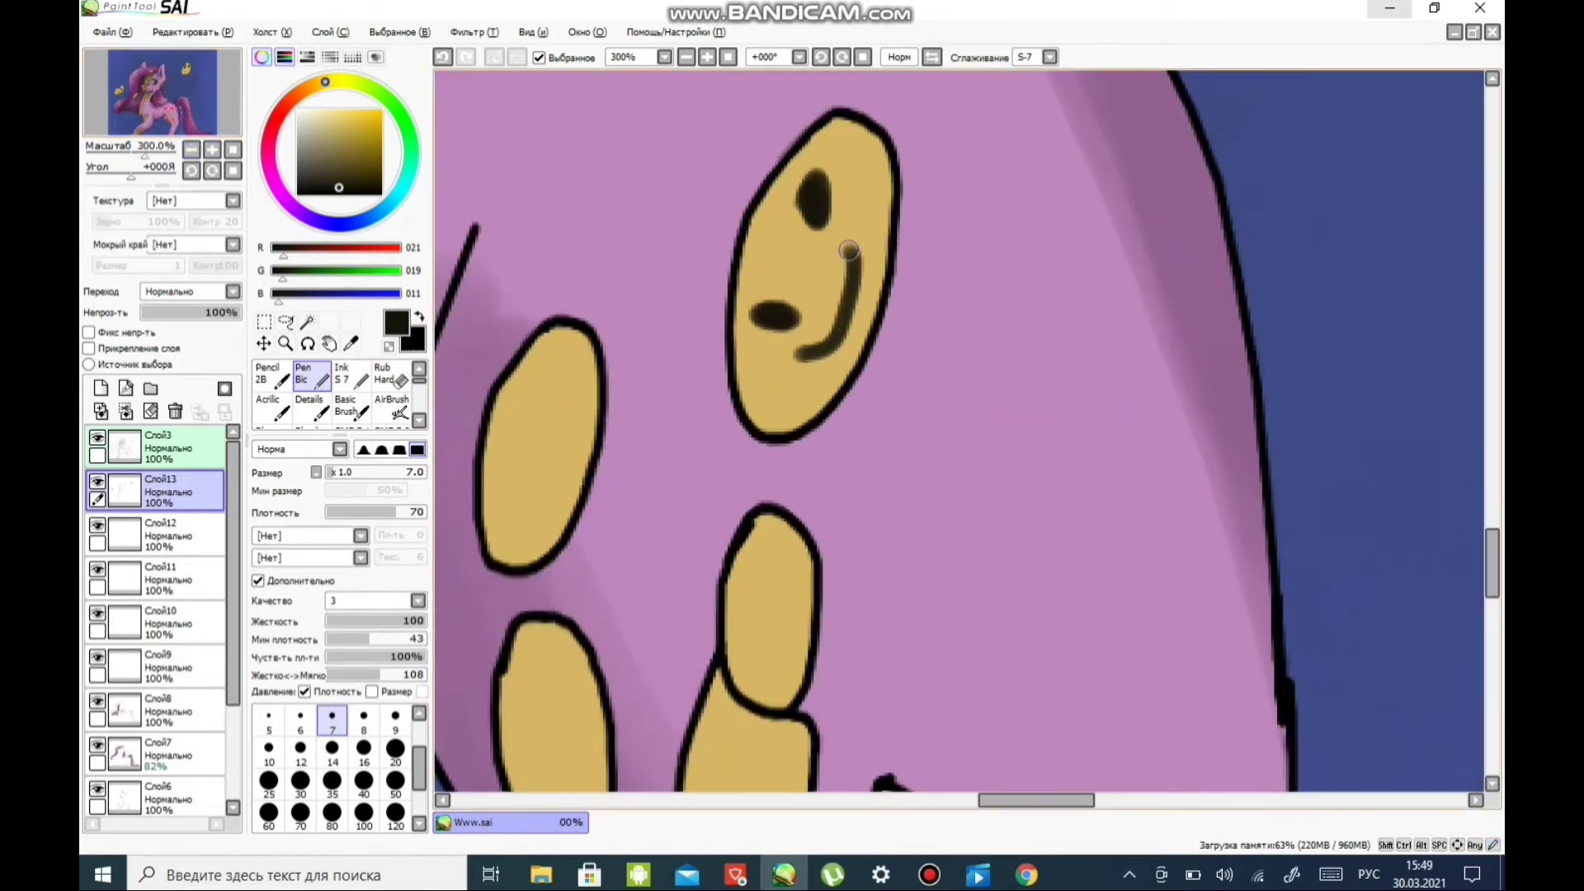
drag(797, 602, 746, 600)
mouse_move(548, 668)
mouse_down()
mouse_move(611, 512)
mouse_move(734, 482)
mouse_up()
drag(730, 464, 734, 485)
drag(954, 652, 826, 463)
drag(965, 437, 955, 474)
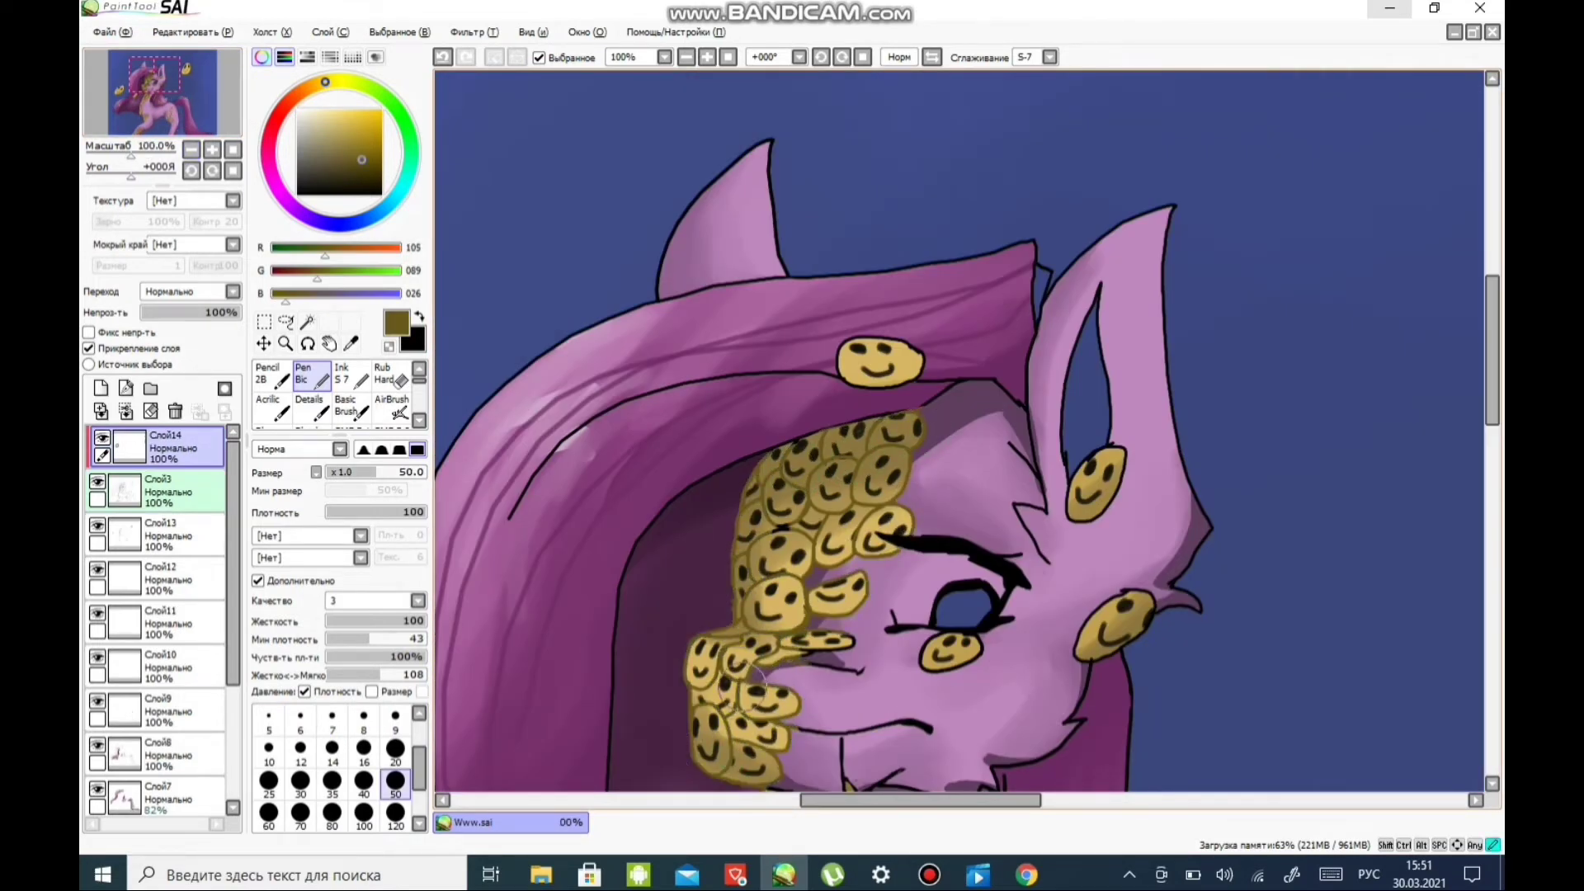
- Recolour the scale outlines olive brown (RGB 105, 89, 26) on the clipped layer above the line art using the Pen at size 50
click(190, 148)
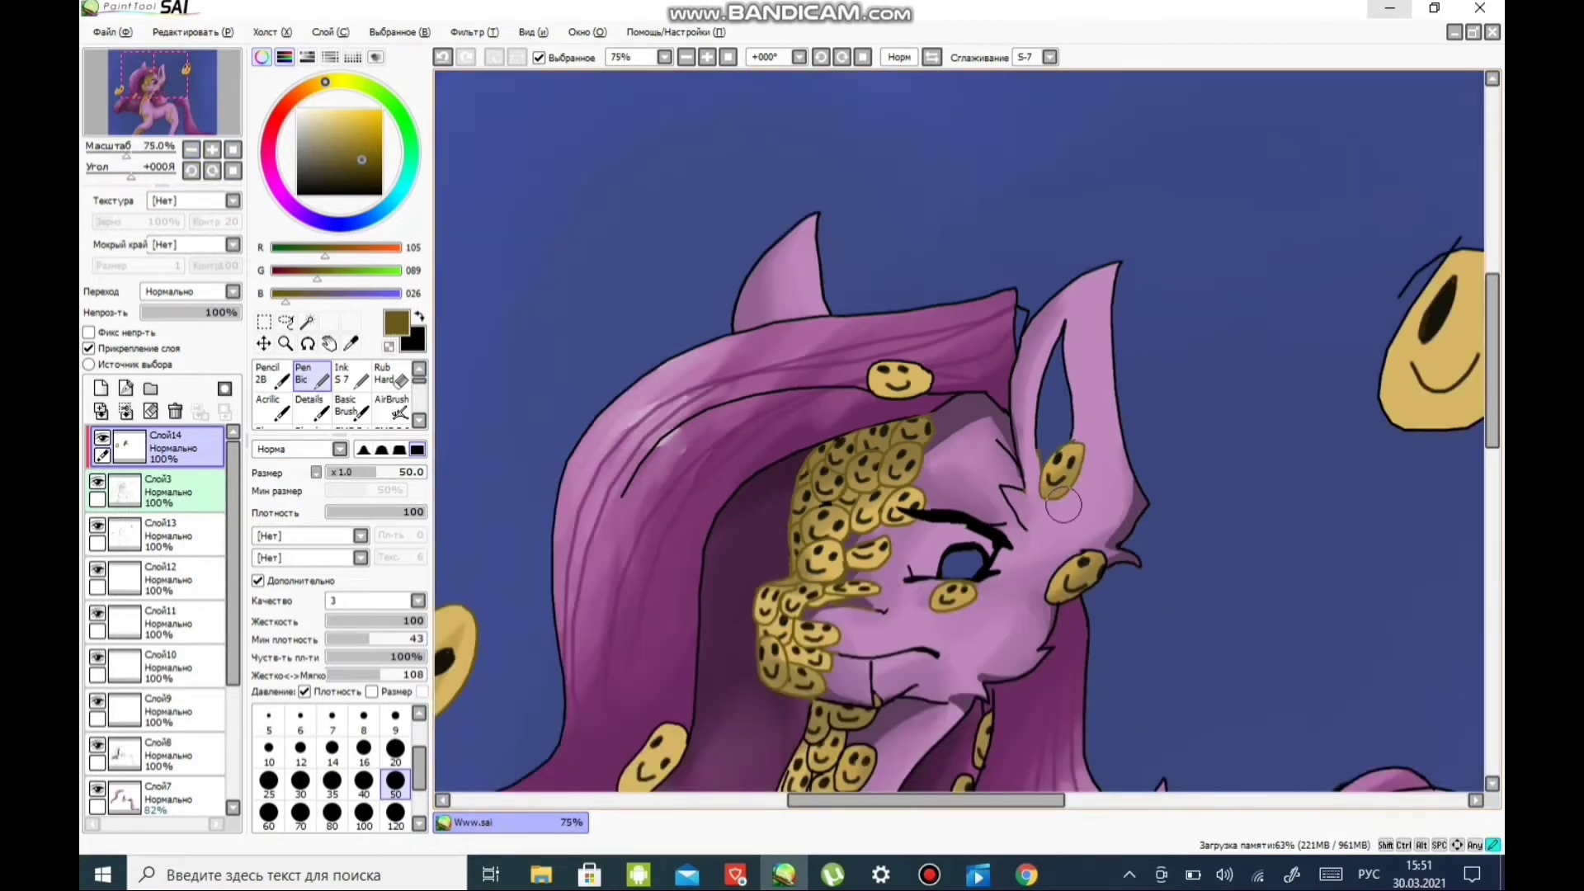
scroll(1093, 572, down, 3)
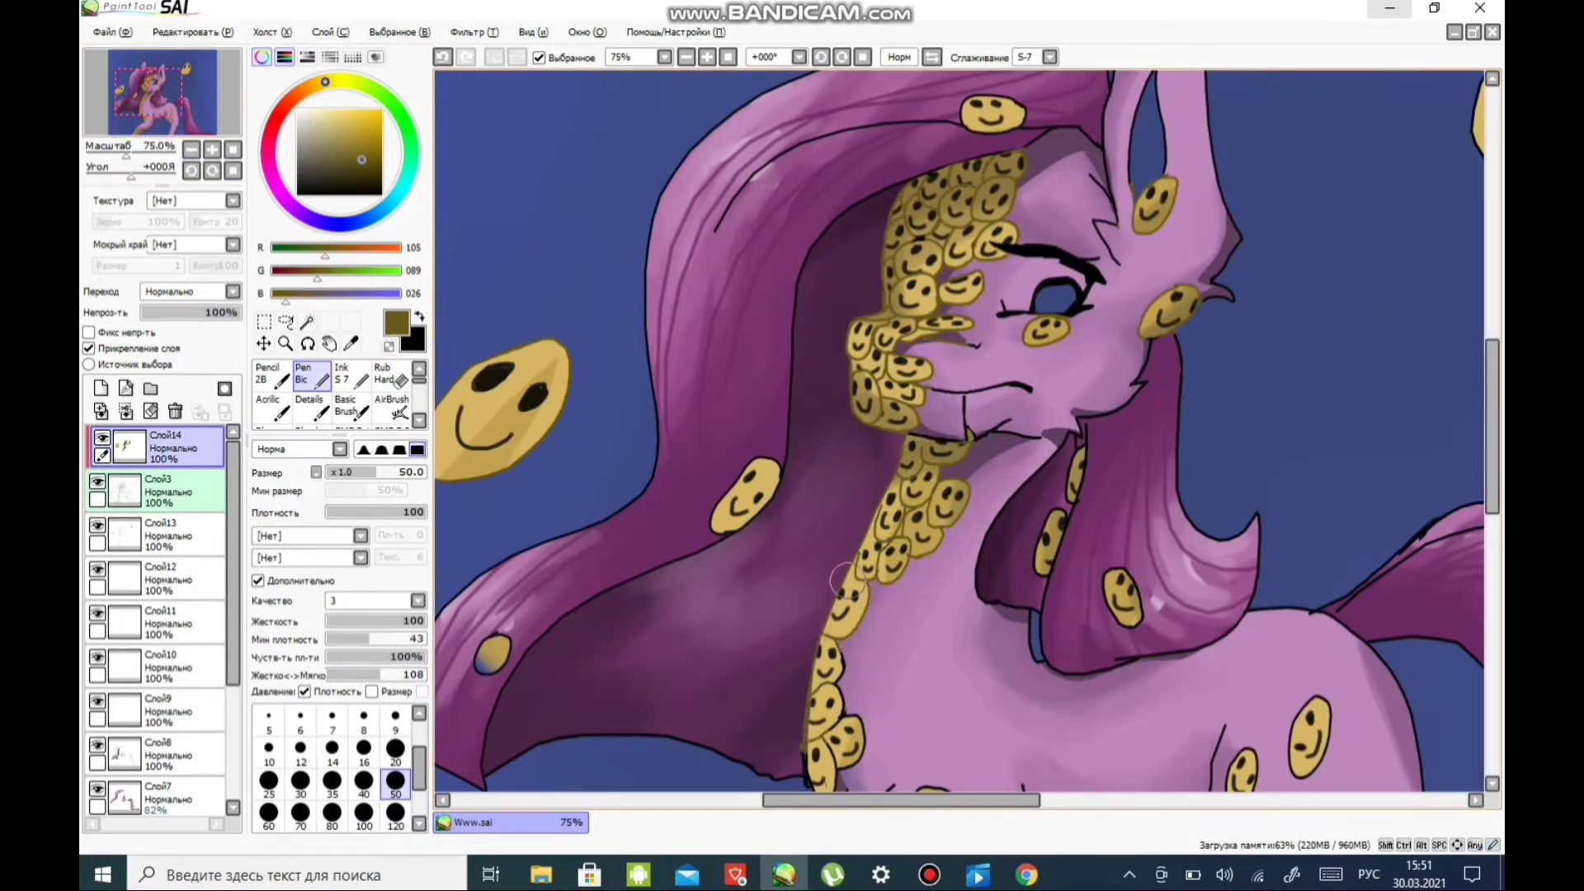
scroll(841, 580, down, 3)
scroll(957, 677, down, 3)
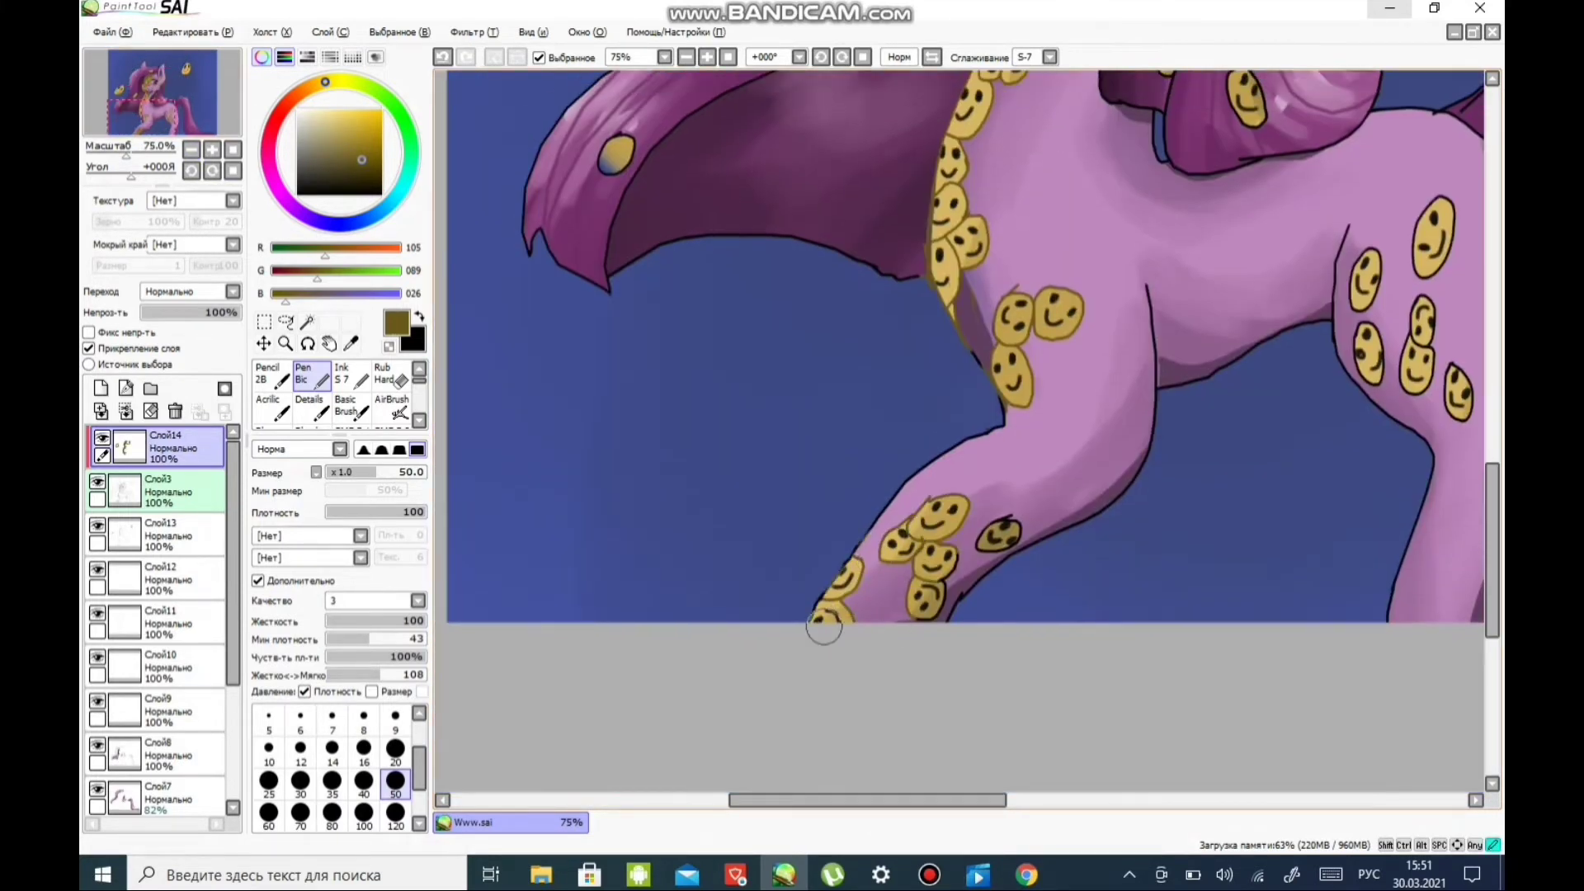
scroll(957, 520, up, 3)
scroll(957, 520, right, 3)
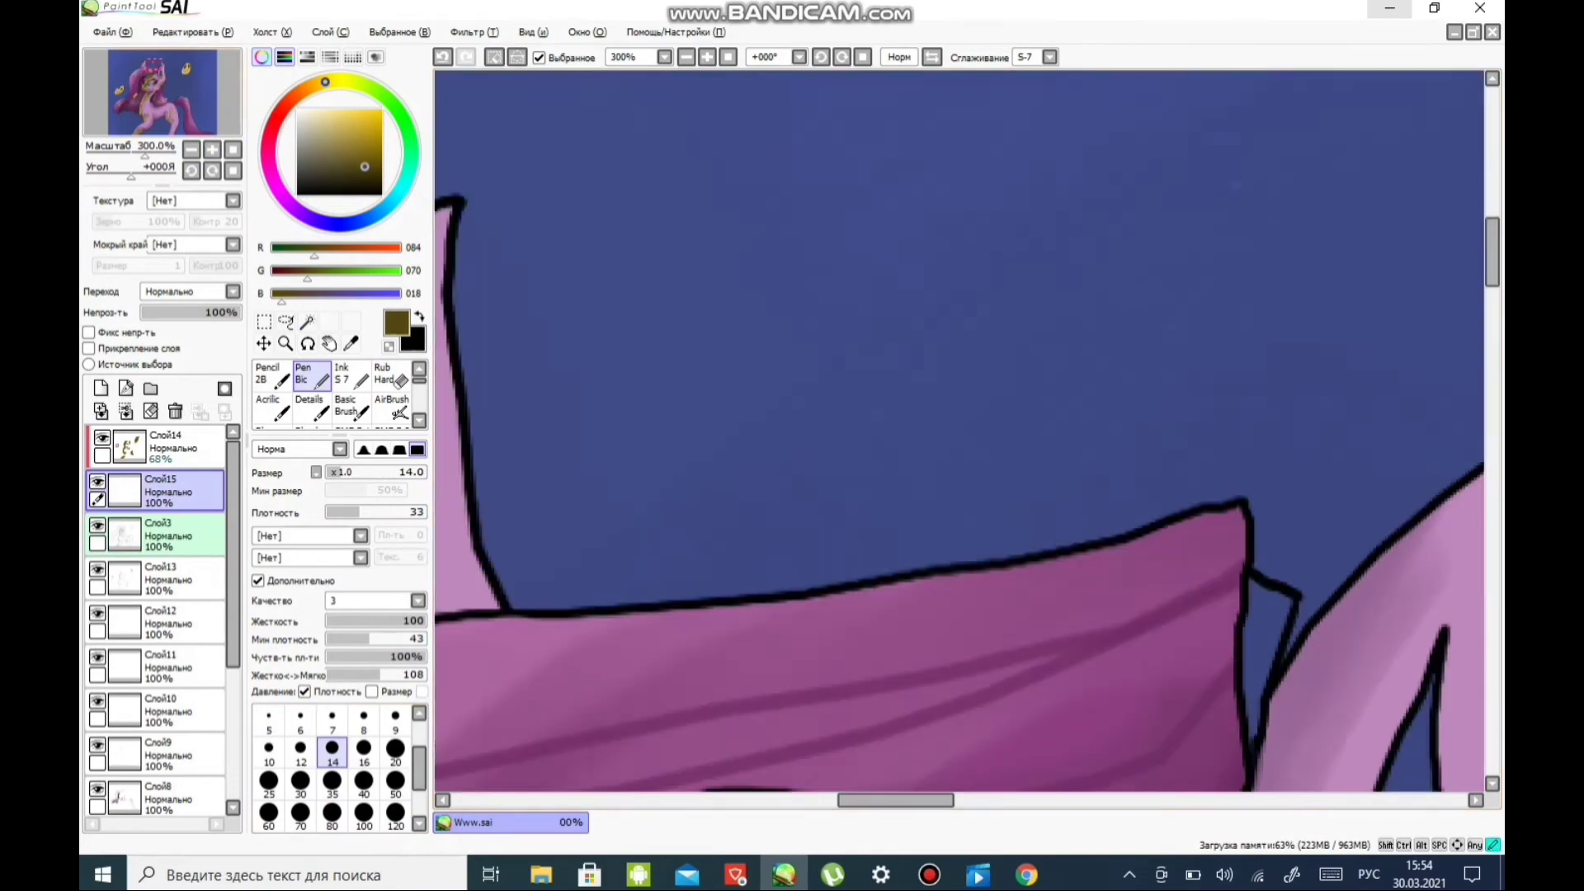
- Shade the selected face, cheek and ear scales in dark olive (RGB 84, 70, 18) with the Pen at size 14 and density 33
scroll(1143, 478, down, 5)
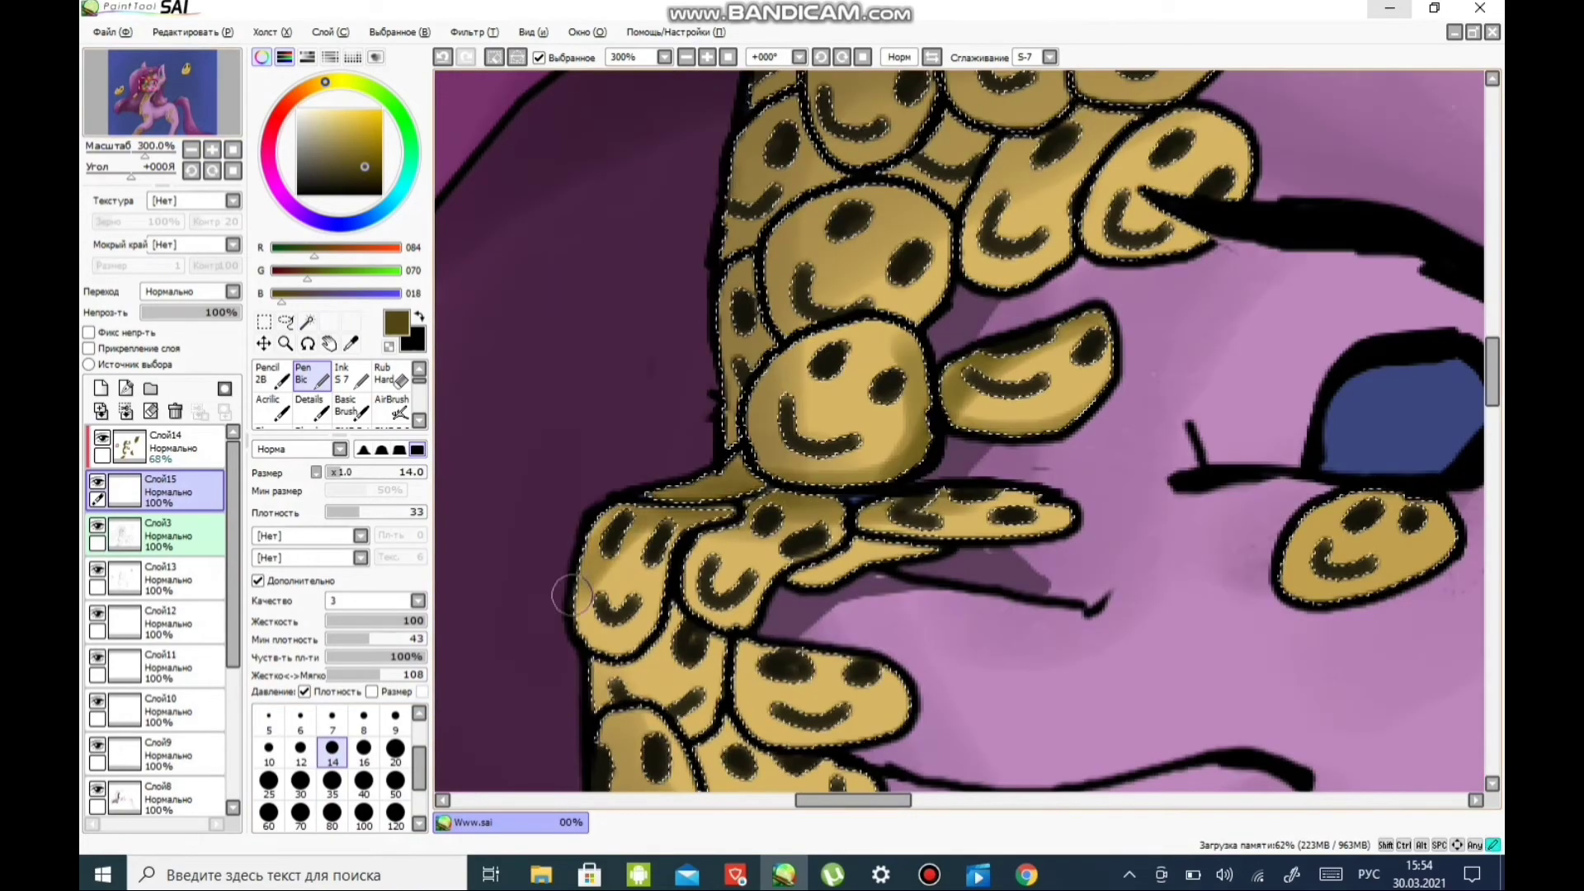
click(190, 149)
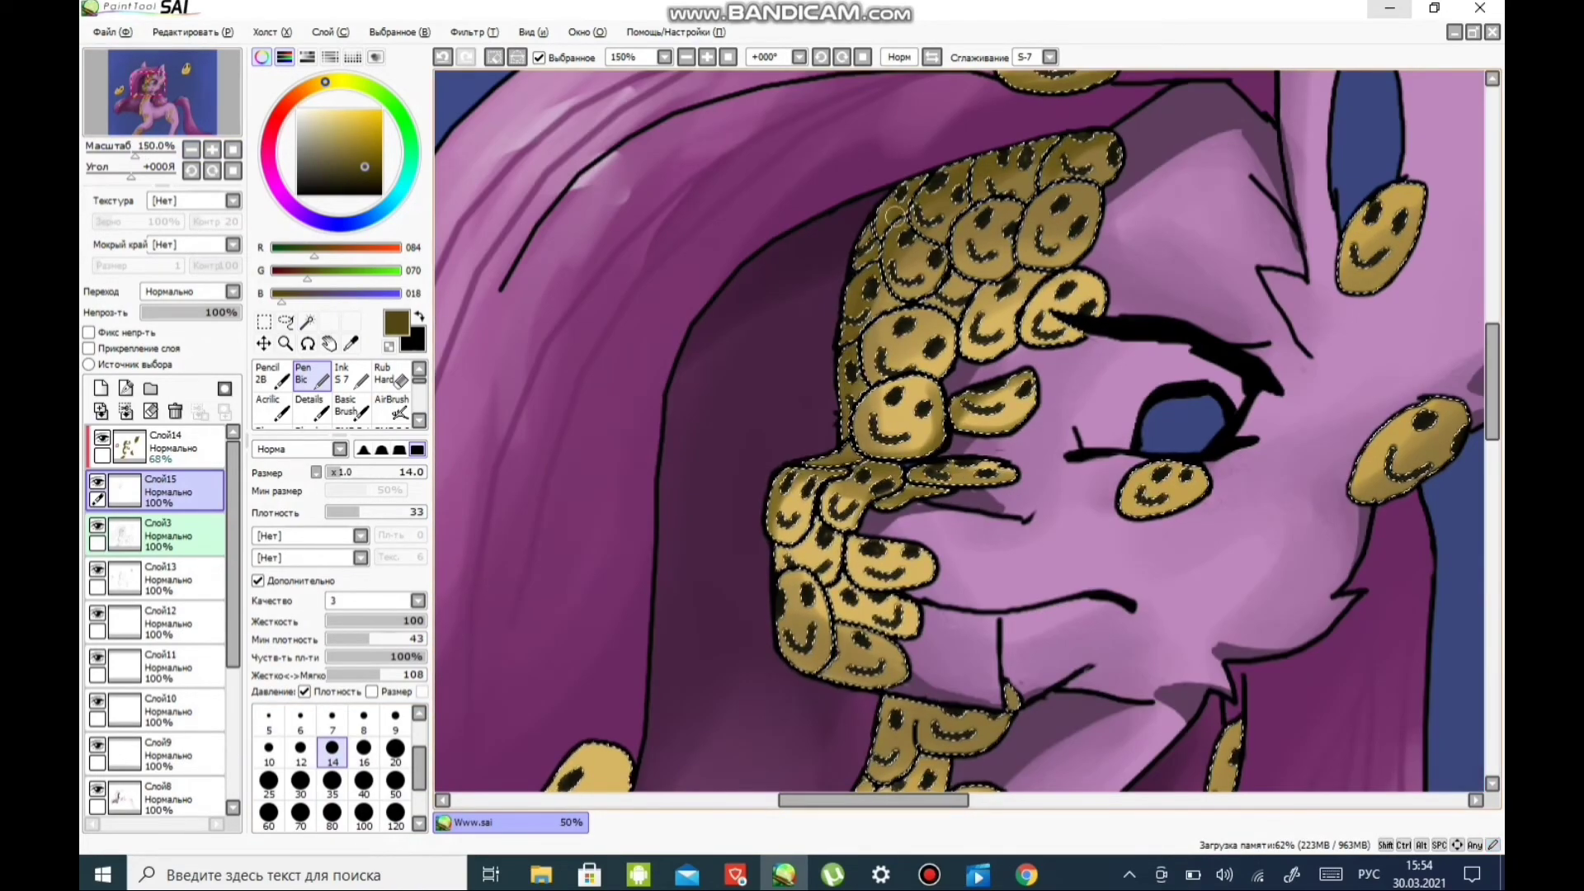
mouse_move(1402, 449)
mouse_down()
mouse_move(1443, 406)
mouse_move(1403, 462)
mouse_up()
drag(1394, 198, 1353, 264)
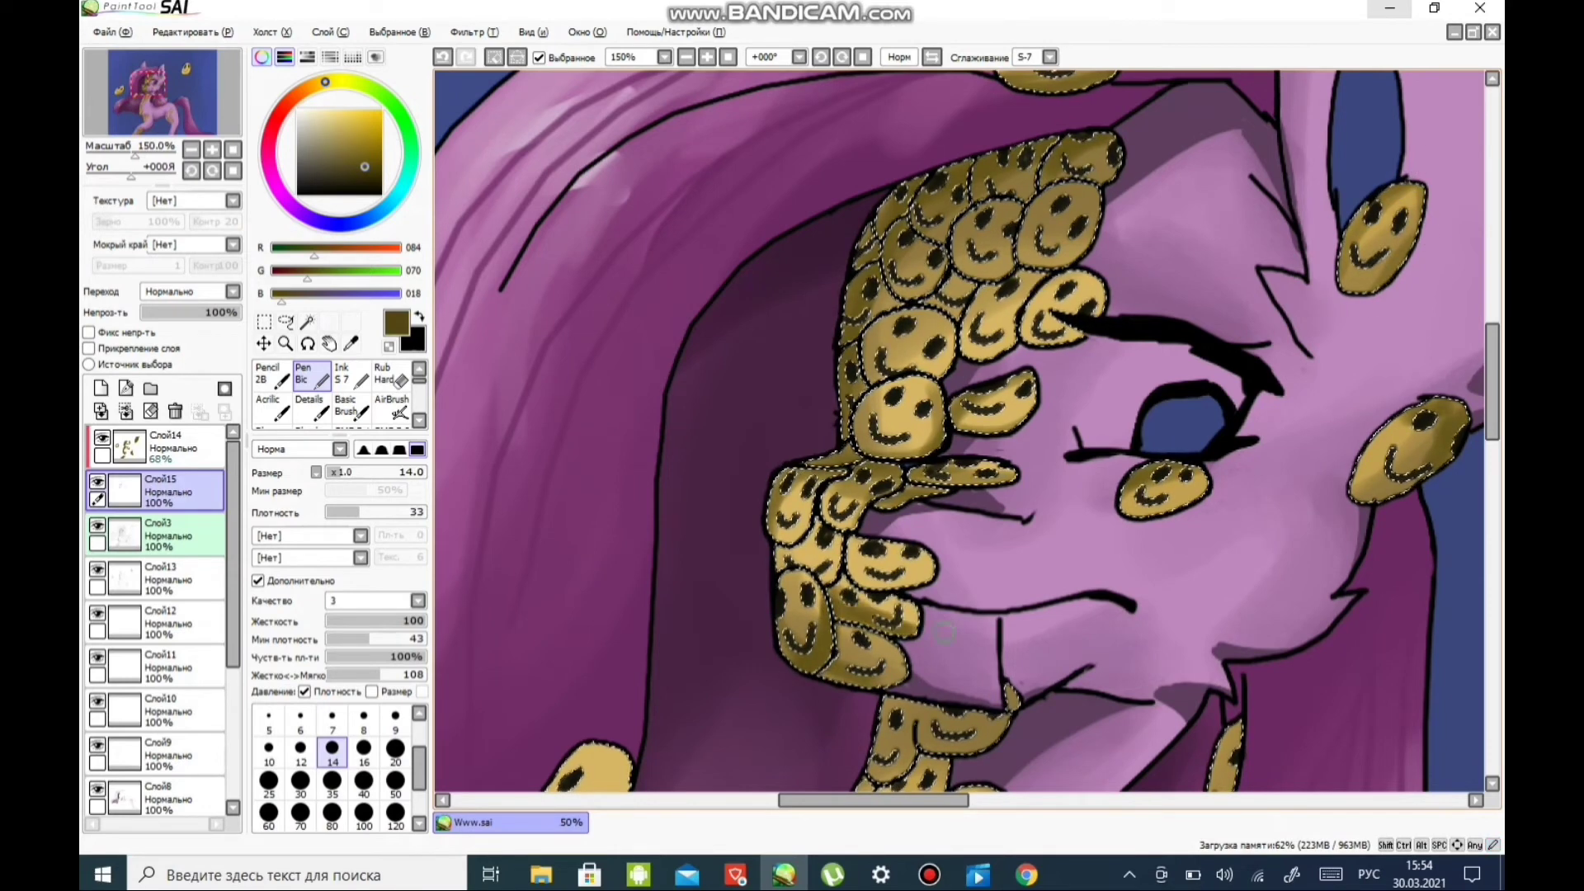
drag(792, 594, 866, 540)
- Shade the selected mane and neck scales with the Pen at size 100 and density 33
scroll(866, 541, down, 1)
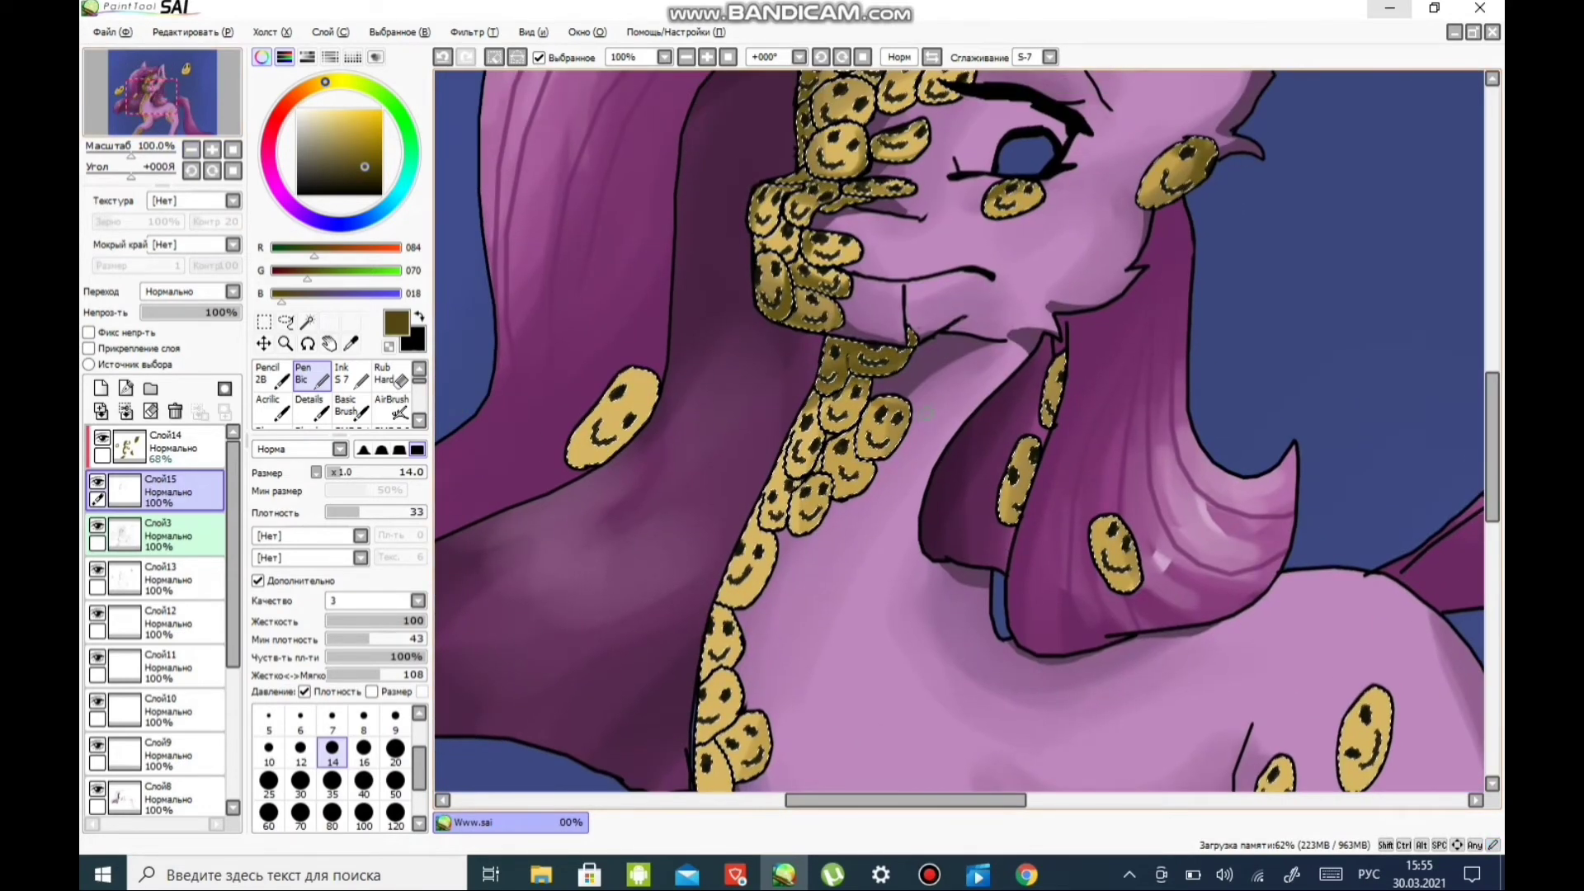
click(364, 812)
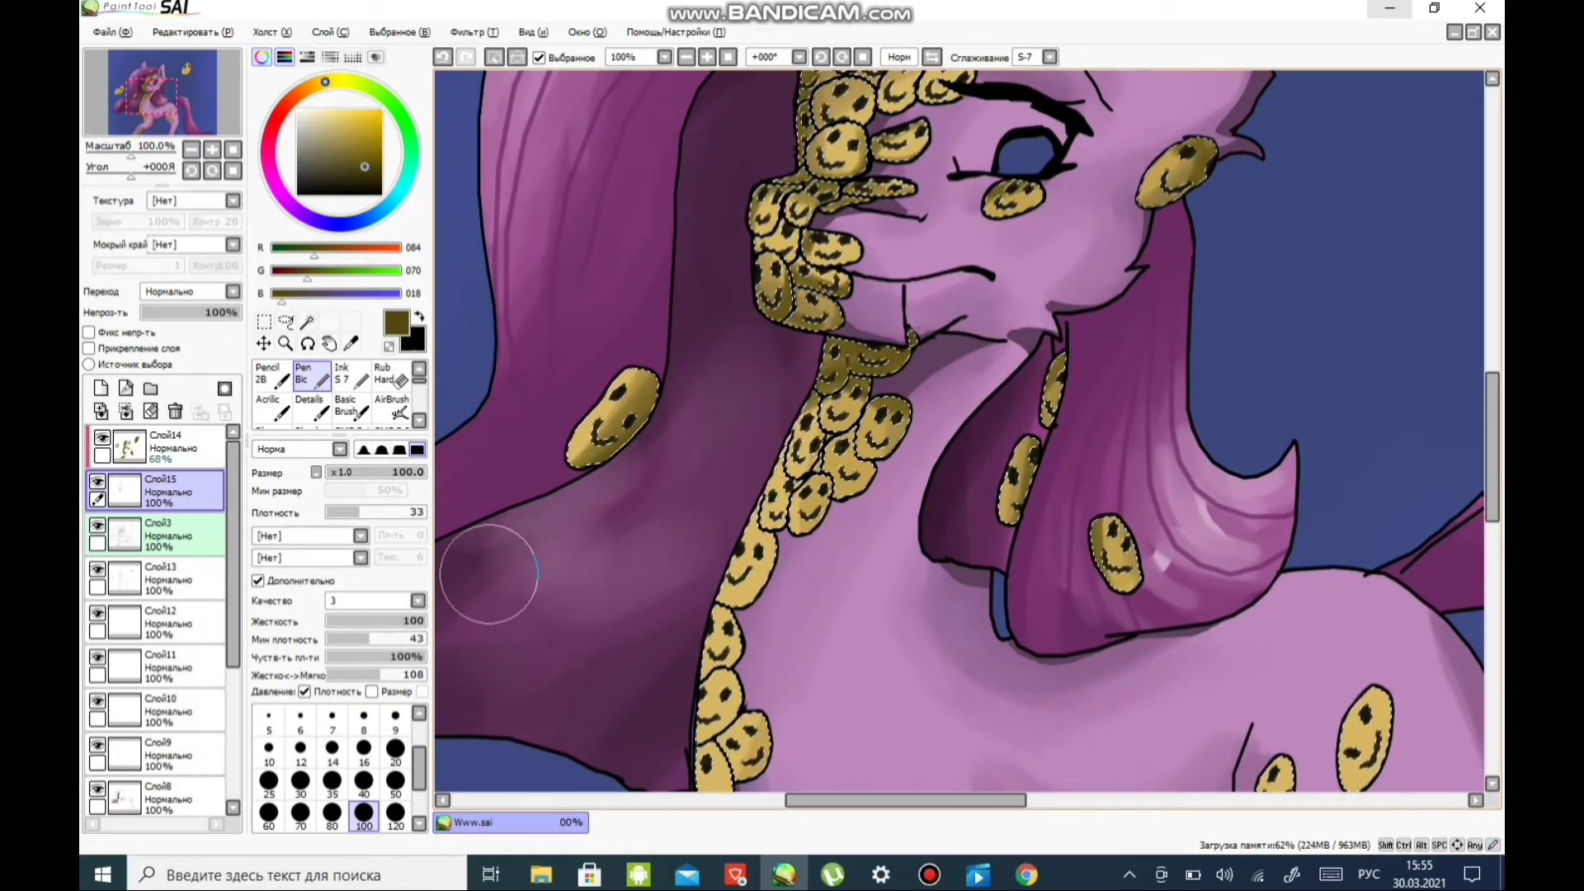
scroll(489, 574, down, 1)
drag(577, 577, 968, 529)
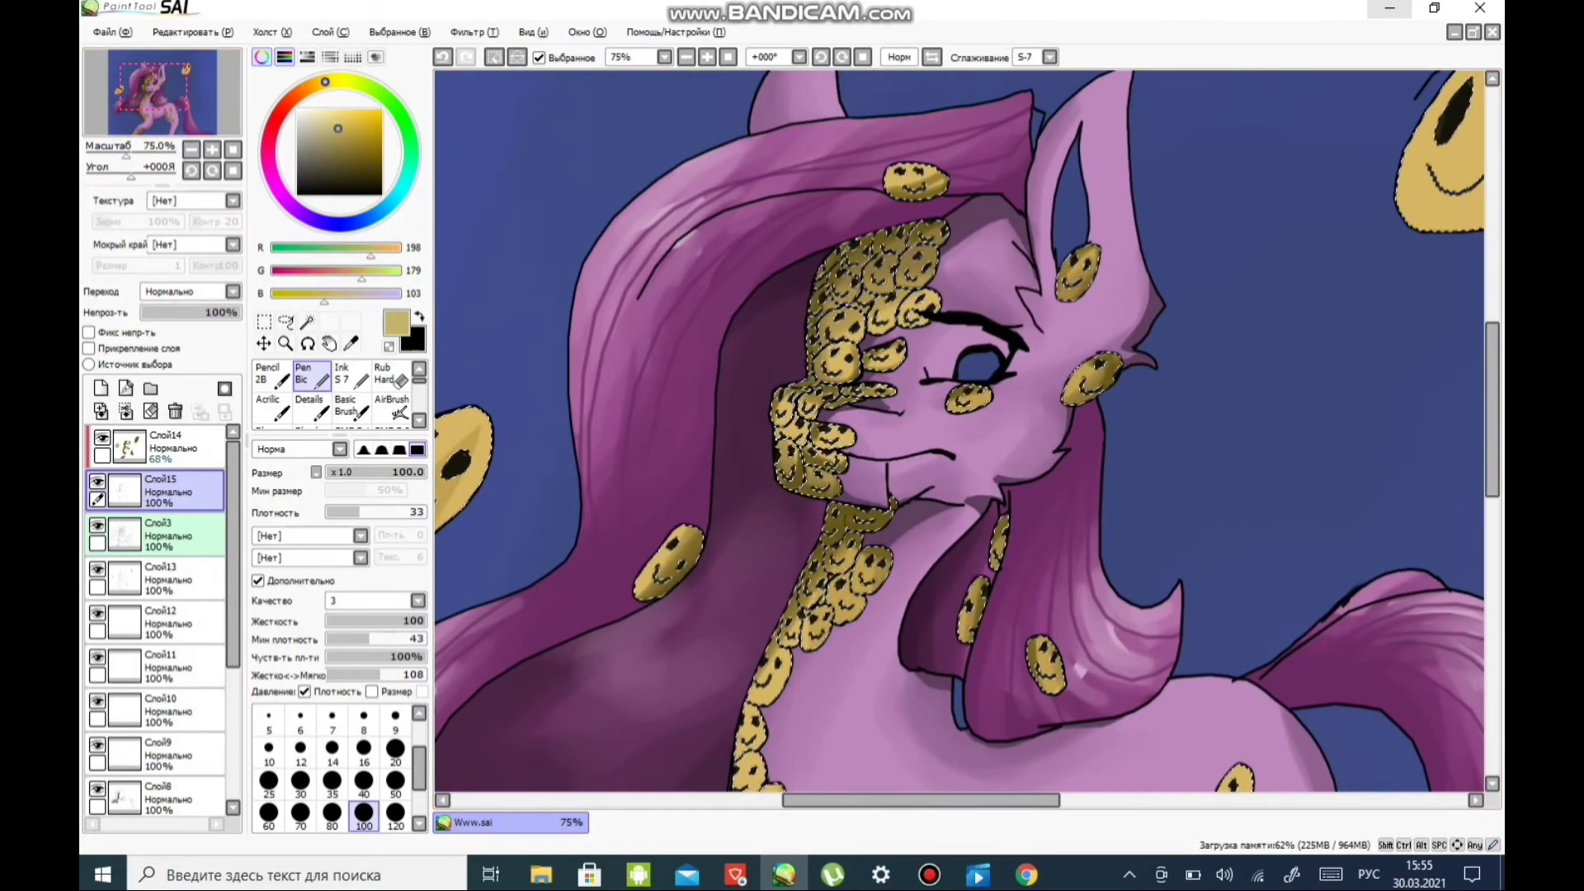
scroll(660, 495, up, 3)
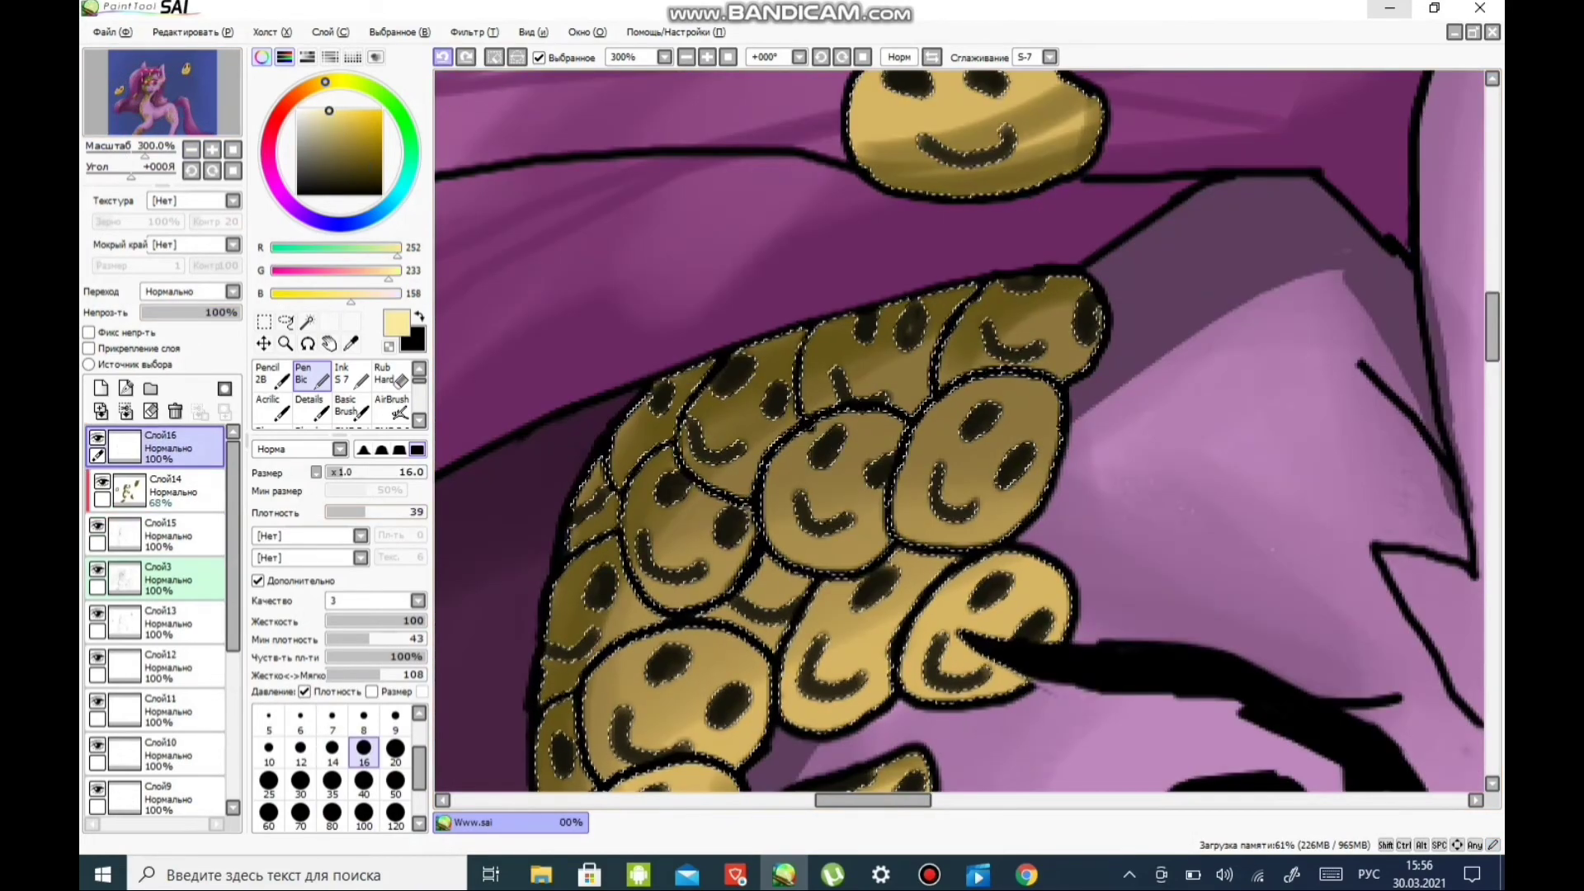
- Highlight the centres of the selected scales in pale yellow (RGB 252, 233, 158) with the Pen at size 16
drag(569, 643, 610, 709)
drag(932, 578, 1023, 684)
drag(627, 396, 701, 569)
drag(577, 577, 827, 675)
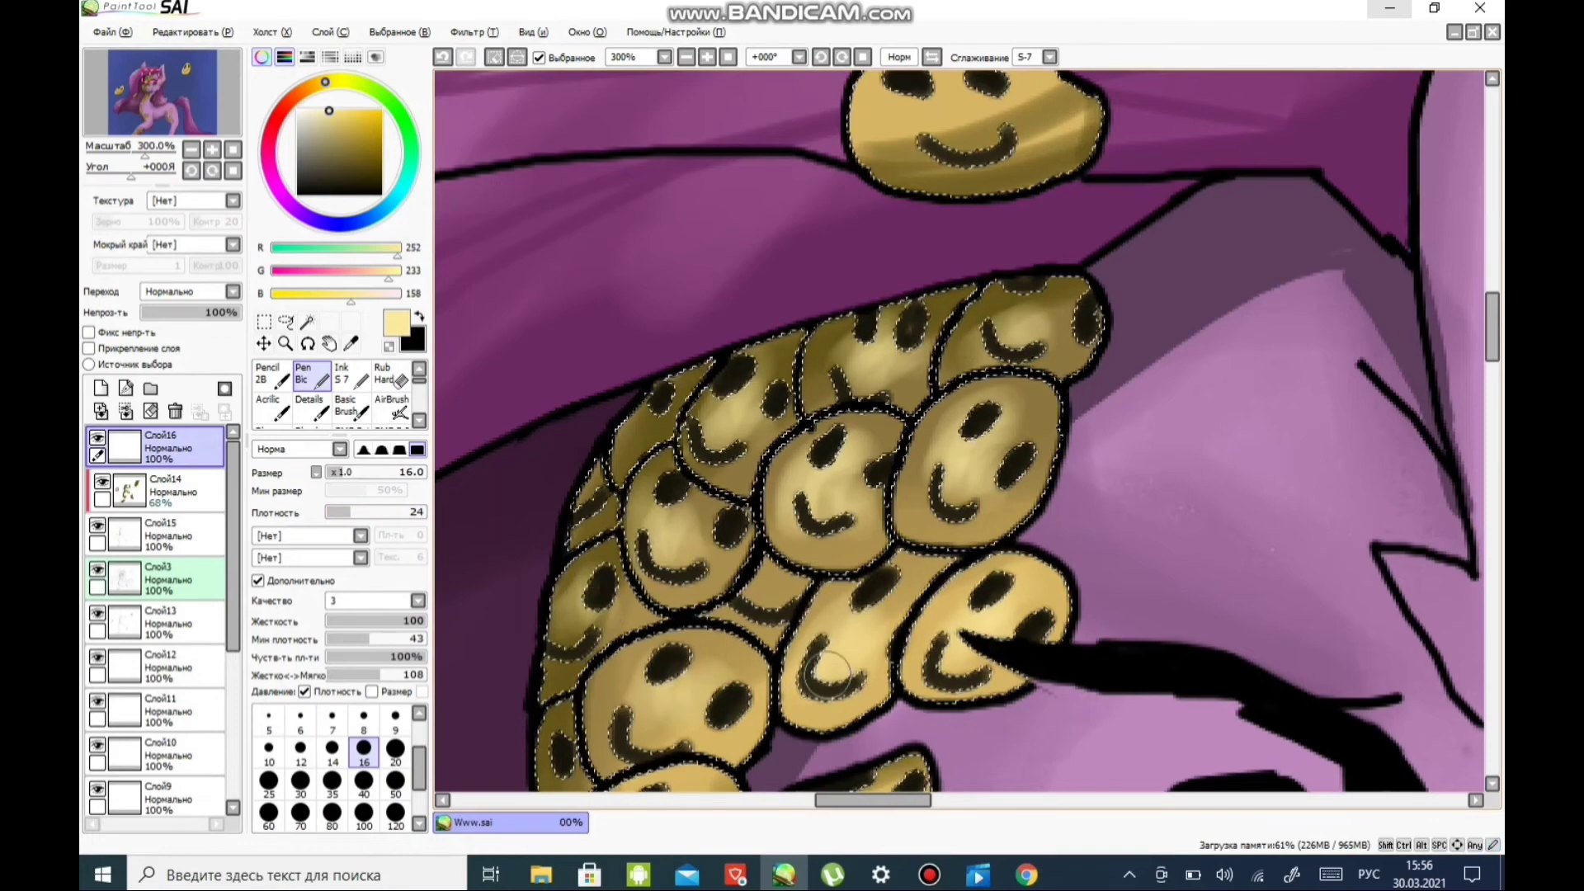
scroll(827, 675, down, 2)
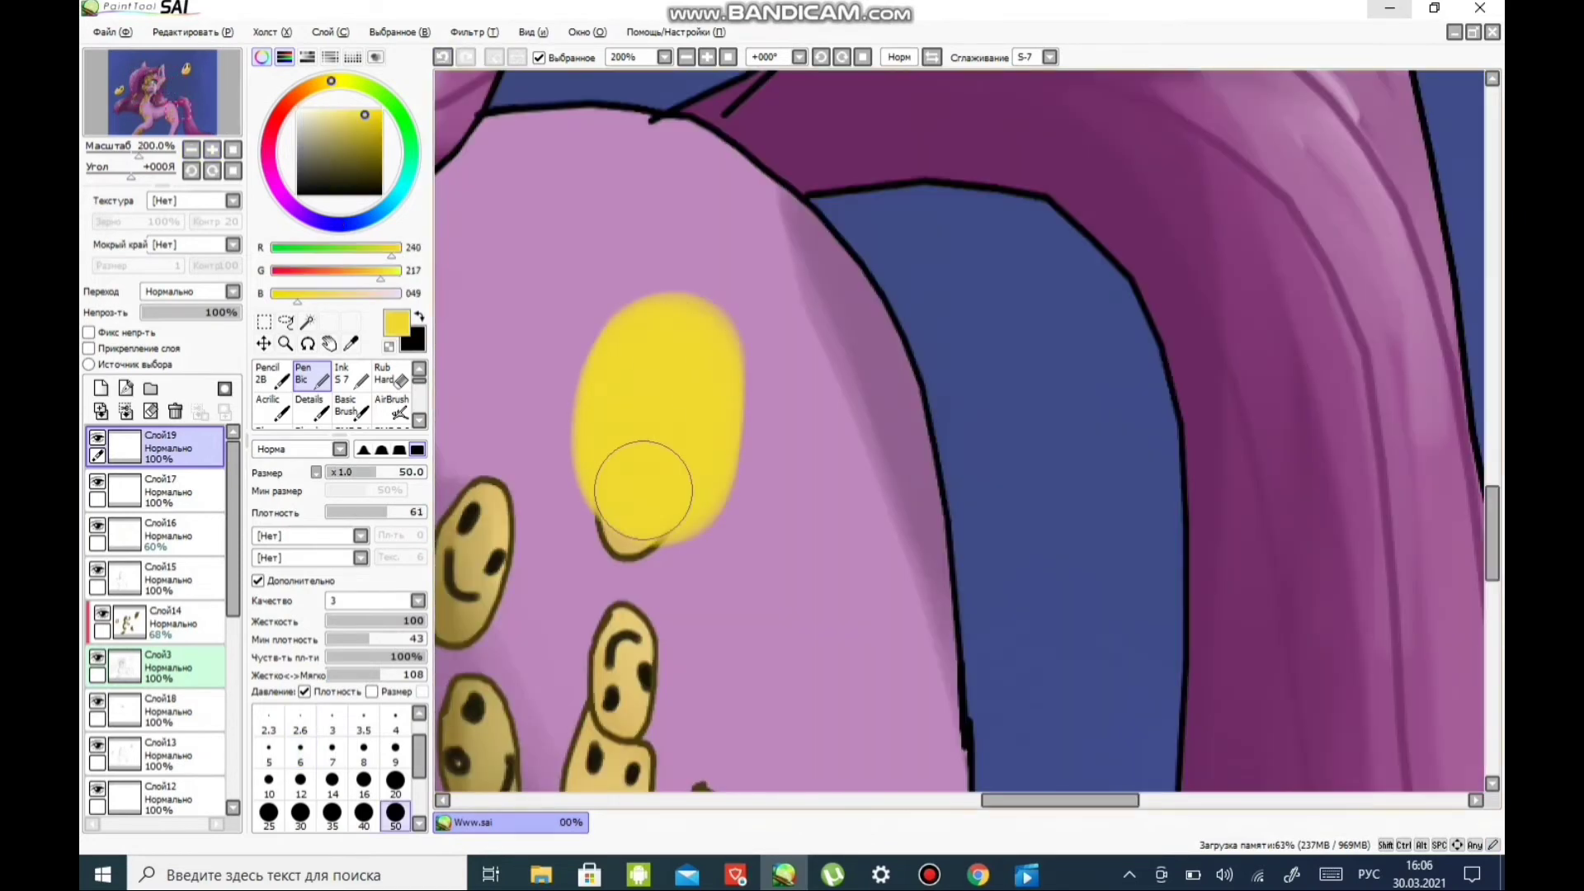
- Undo the large yellow oval and paint a smaller yellow balloon and light blue balloons (RGB 110, 174, 231) on the flank
key(ctrl+z)
click(376, 214)
click(342, 118)
click(395, 779)
drag(511, 445, 544, 513)
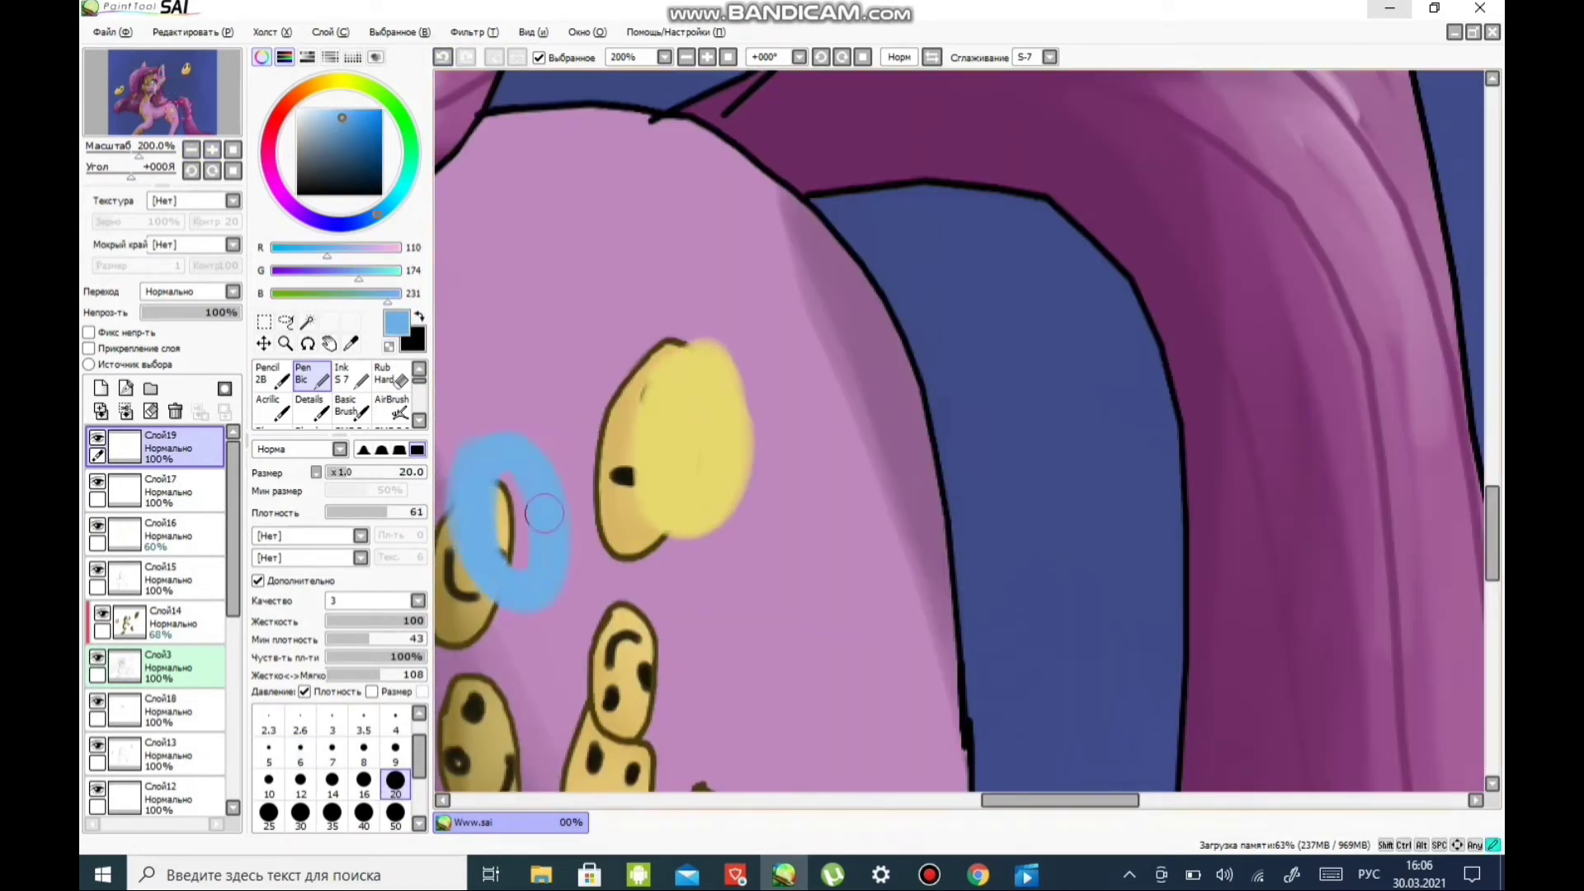
- Outline the three flank balloons and their knots in dark olive (RGB 93, 78, 34) with the Pen at size 3.5
click(322, 83)
click(351, 163)
click(364, 722)
drag(685, 343, 660, 348)
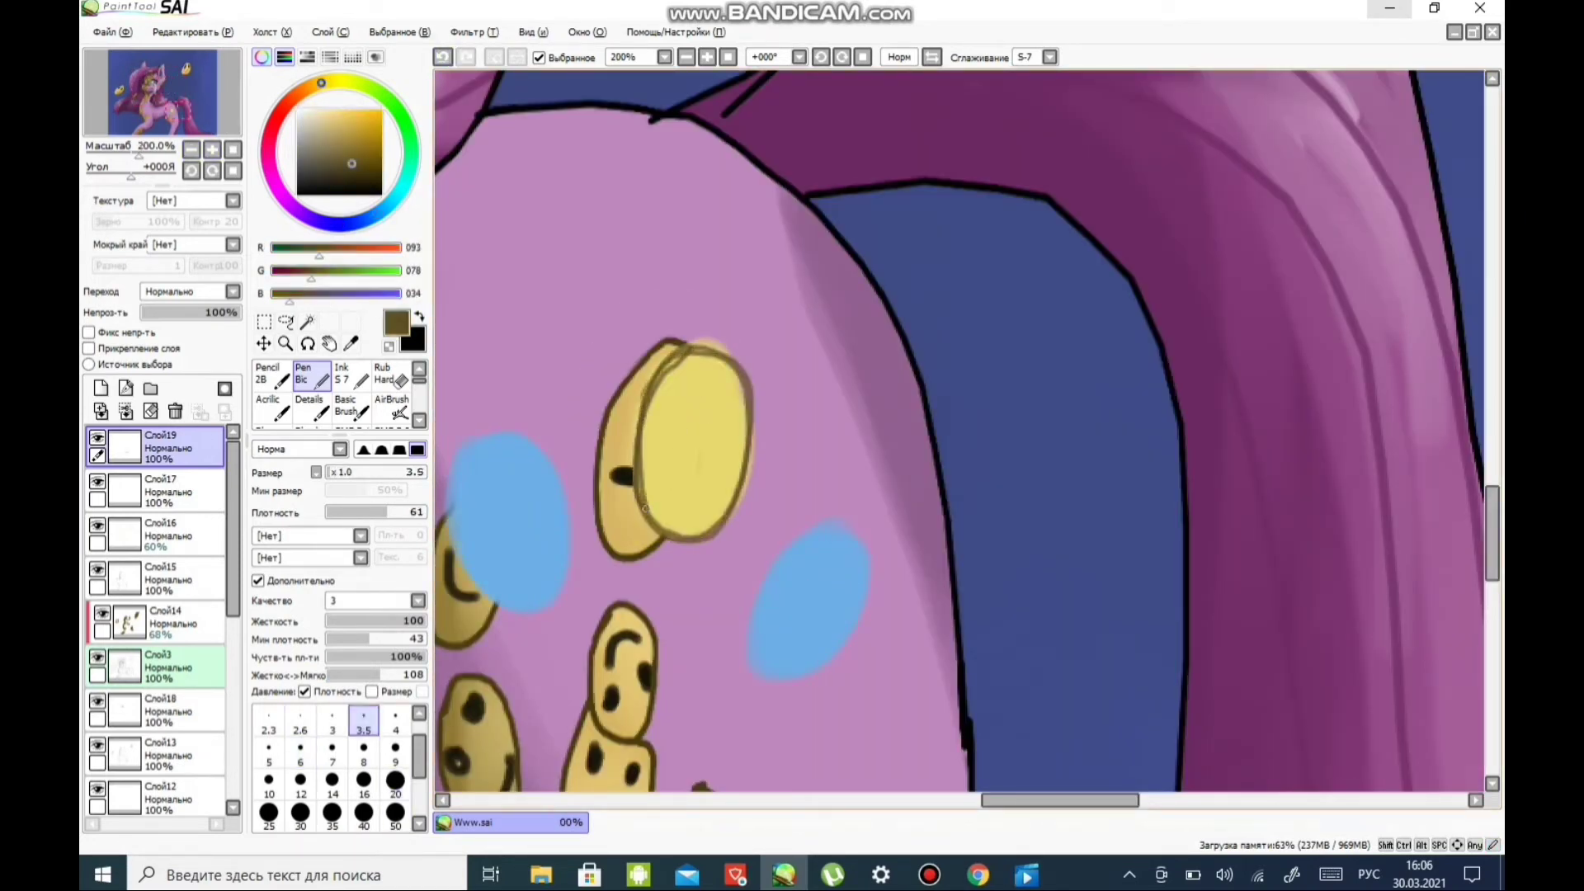
drag(504, 437, 494, 443)
drag(824, 528, 816, 533)
click(191, 169)
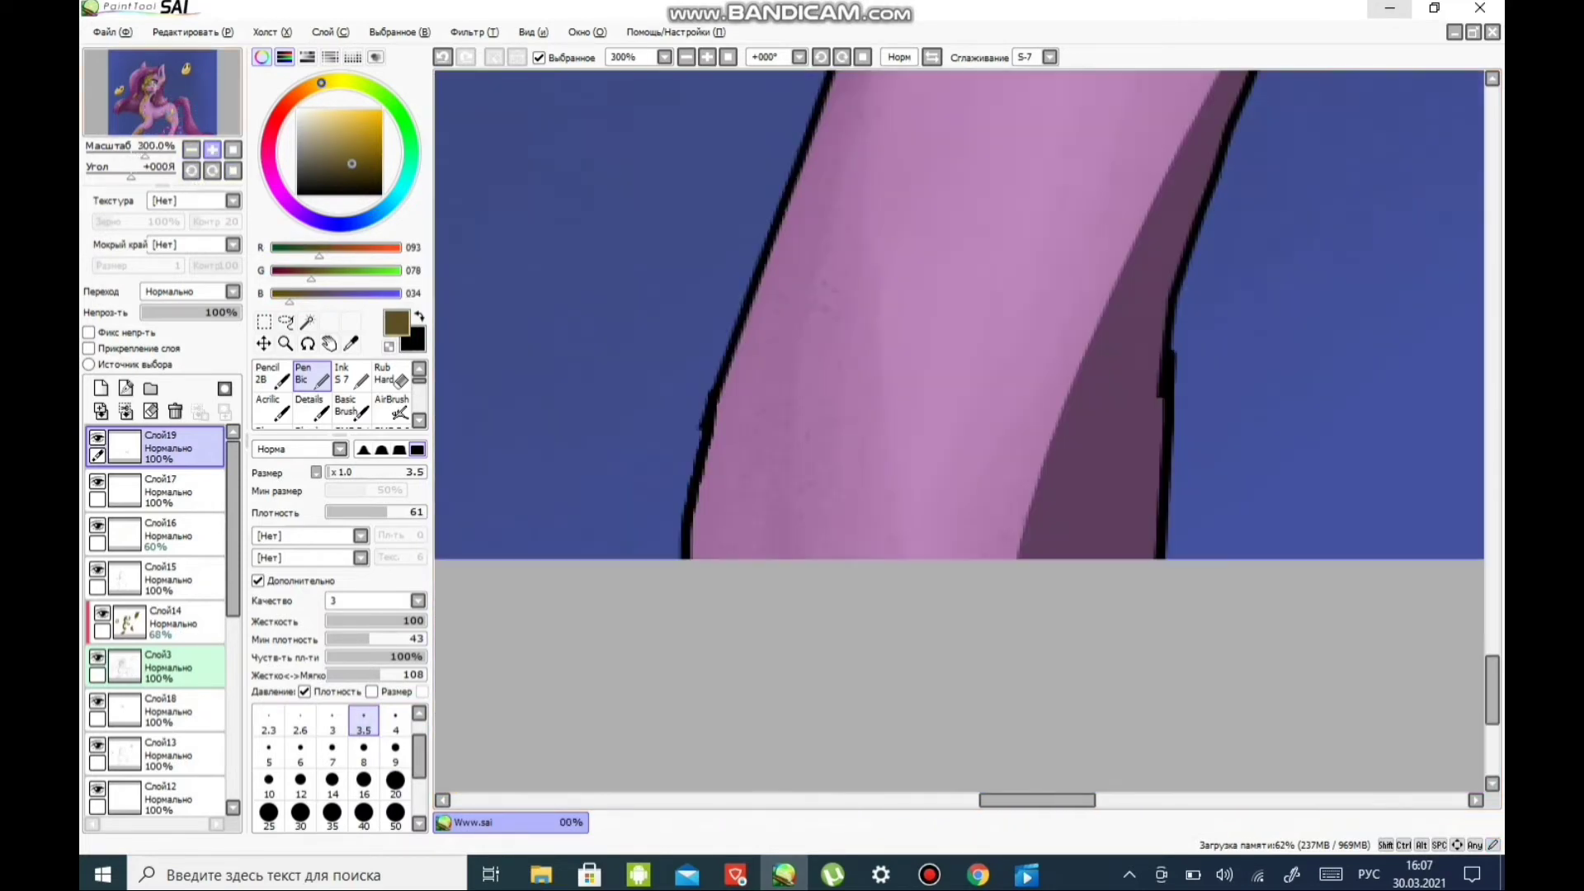
drag(829, 386, 779, 406)
drag(584, 337, 471, 384)
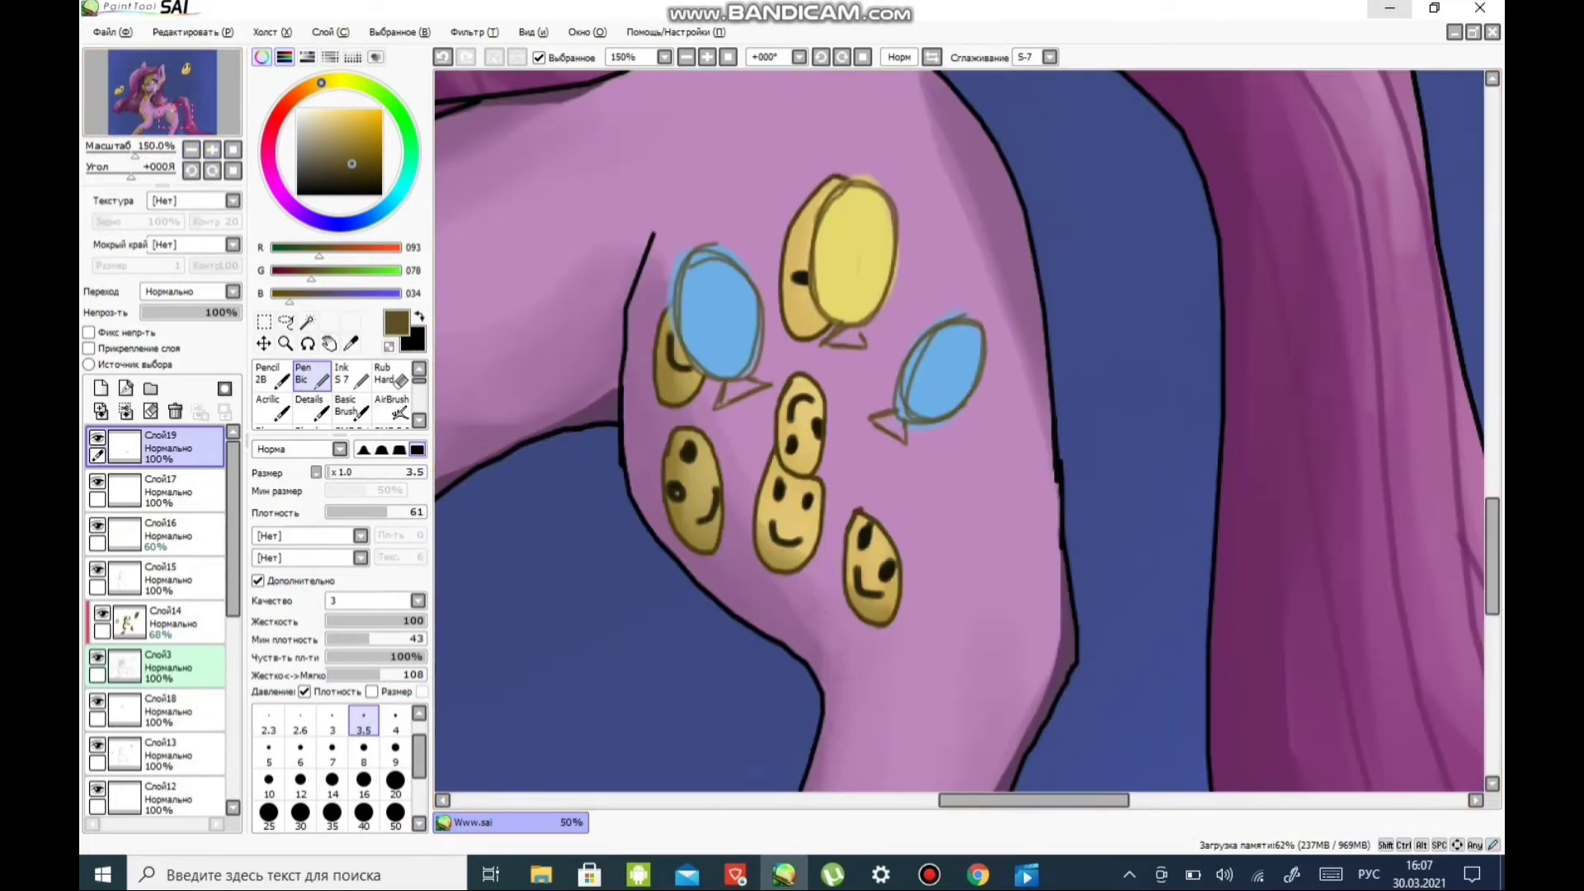
- Fill the knots in their balloon colours and draw the thin strings hanging from the flank balloons
click(365, 218)
click(345, 126)
drag(833, 405, 820, 421)
alt+click(746, 173)
mouse_move(713, 247)
mouse_down()
mouse_move(758, 244)
mouse_move(714, 494)
mouse_up()
alt+click(724, 262)
scroll(816, 442, down, 7)
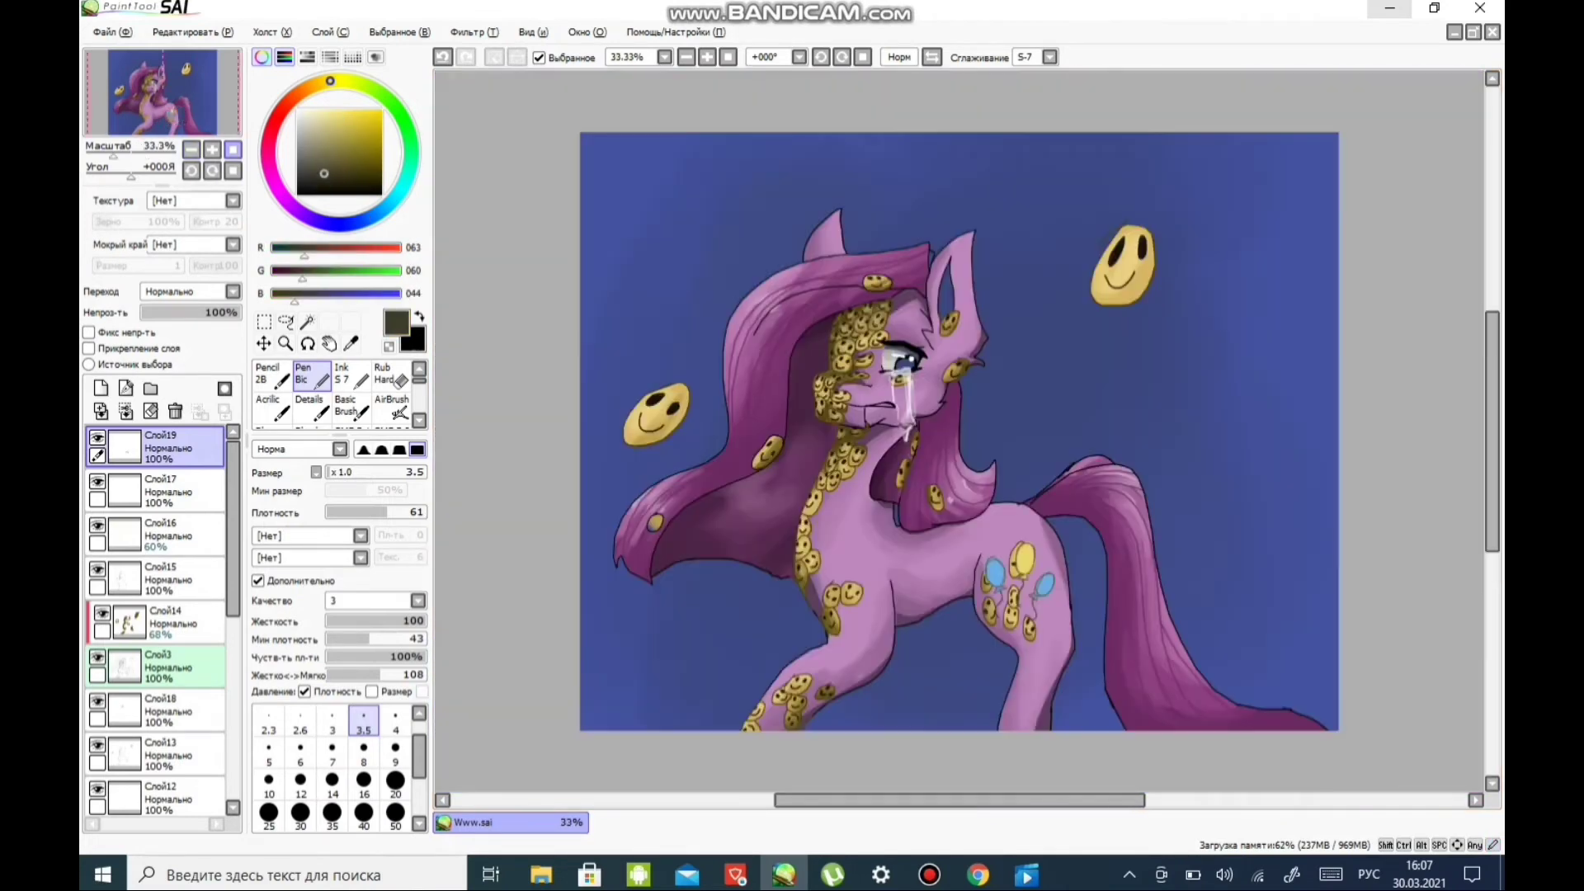
- Select the three balloons and resize them slightly on the flank with a transform
scroll(1056, 577, up, 3)
click(285, 321)
key(ctrl+t)
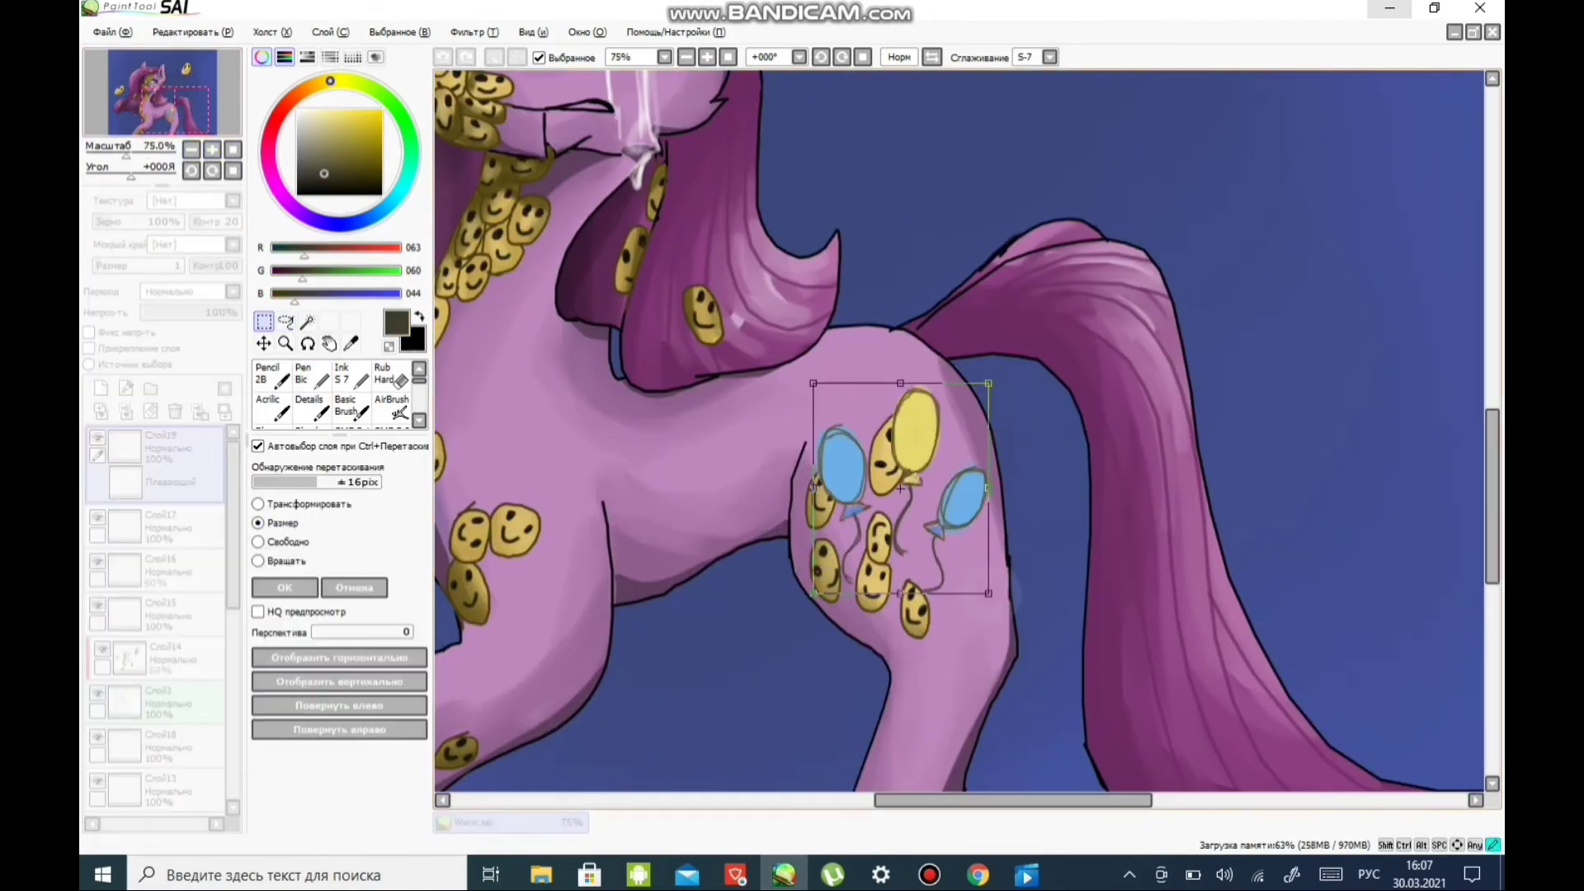
key(Return)
- Paint near-white highlights (RGB 248, 241, 255) on the flank balloons with the Pen at size 14
scroll(908, 479, up, 4)
click(312, 373)
click(302, 109)
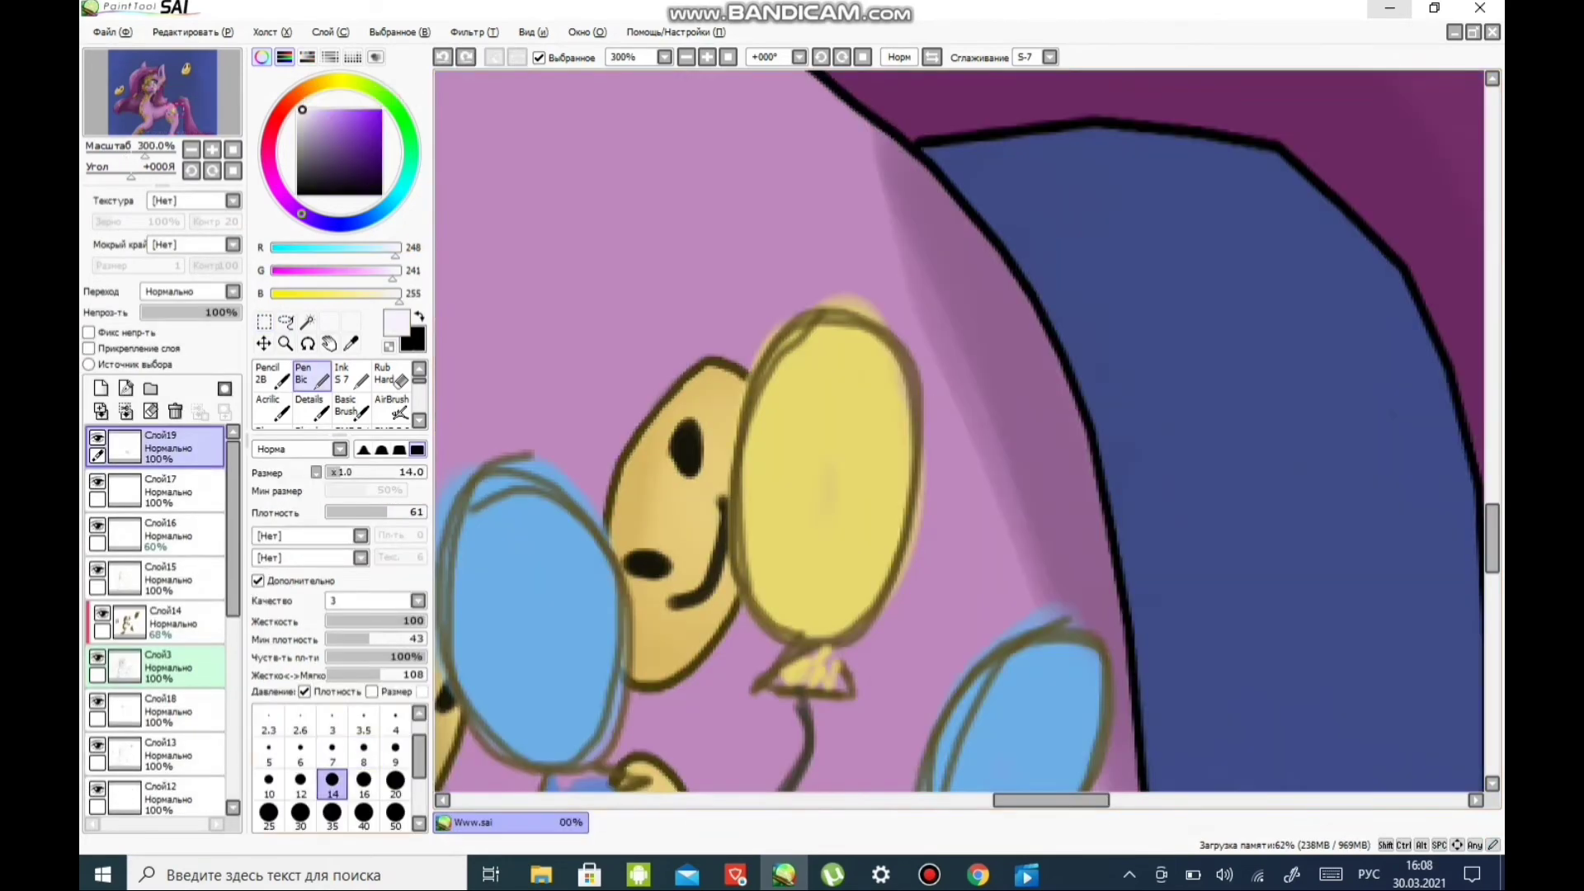
drag(816, 387, 779, 450)
drag(515, 512, 493, 546)
- Lower the balloon layer's opacity to 67% and erase the balloon parts overlapping the scales with the hard eraser
scroll(493, 547, down, 5)
scroll(743, 495, up, 3)
drag(235, 312, 206, 312)
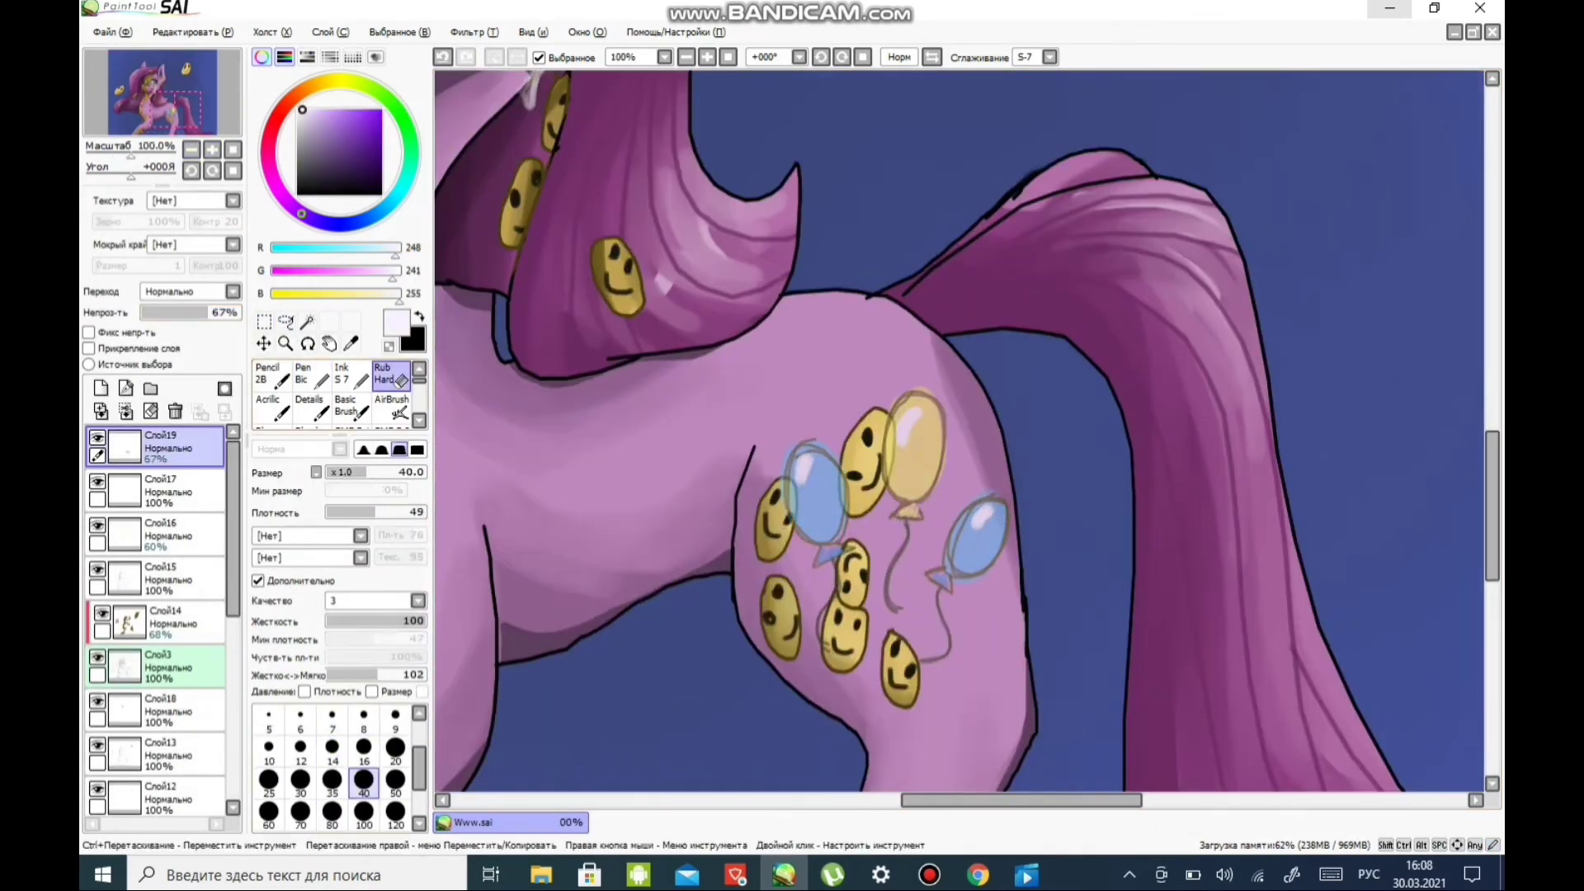
click(391, 373)
scroll(792, 483, up, 2)
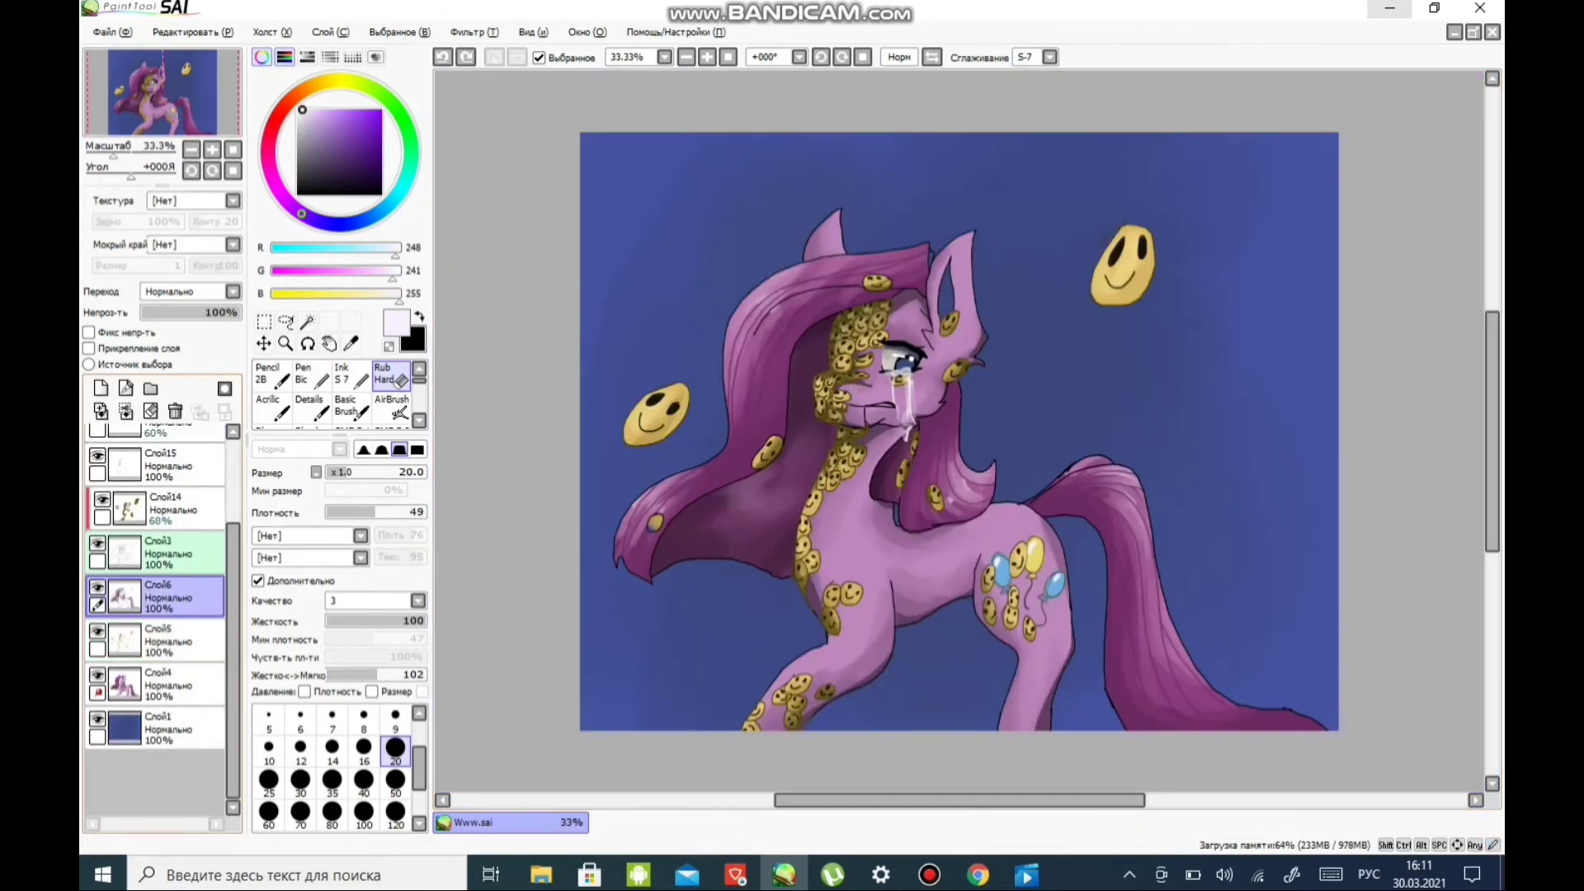
- Slightly lower the brightness of layer Слой6 and set the selected scales to saturation +38 and brightness +9 with Hue/Saturation
click(474, 31)
click(528, 53)
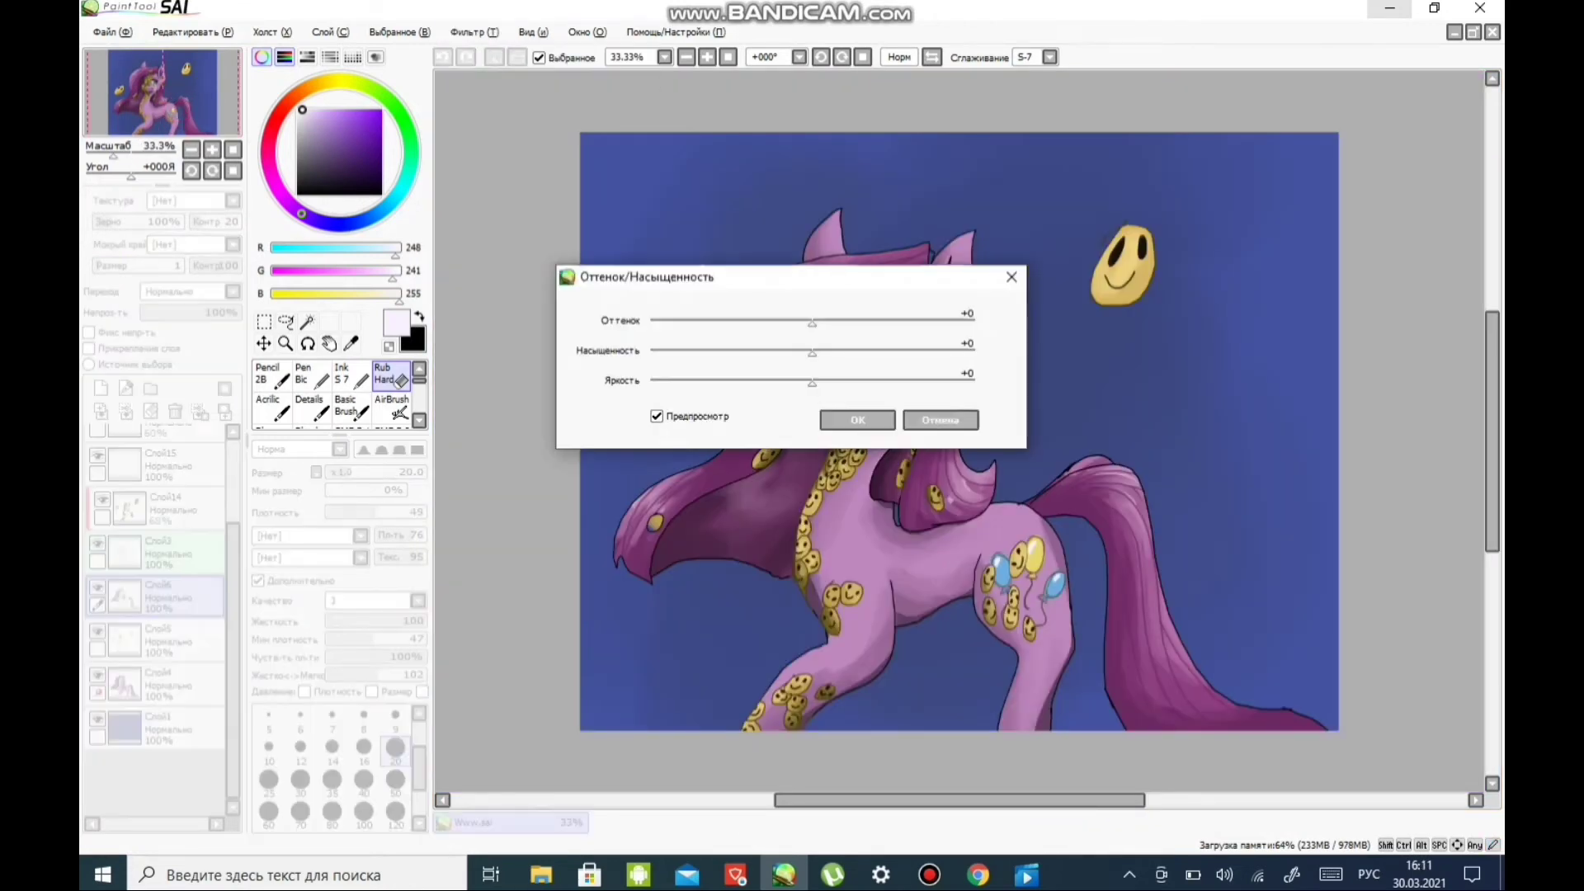
drag(811, 382, 802, 382)
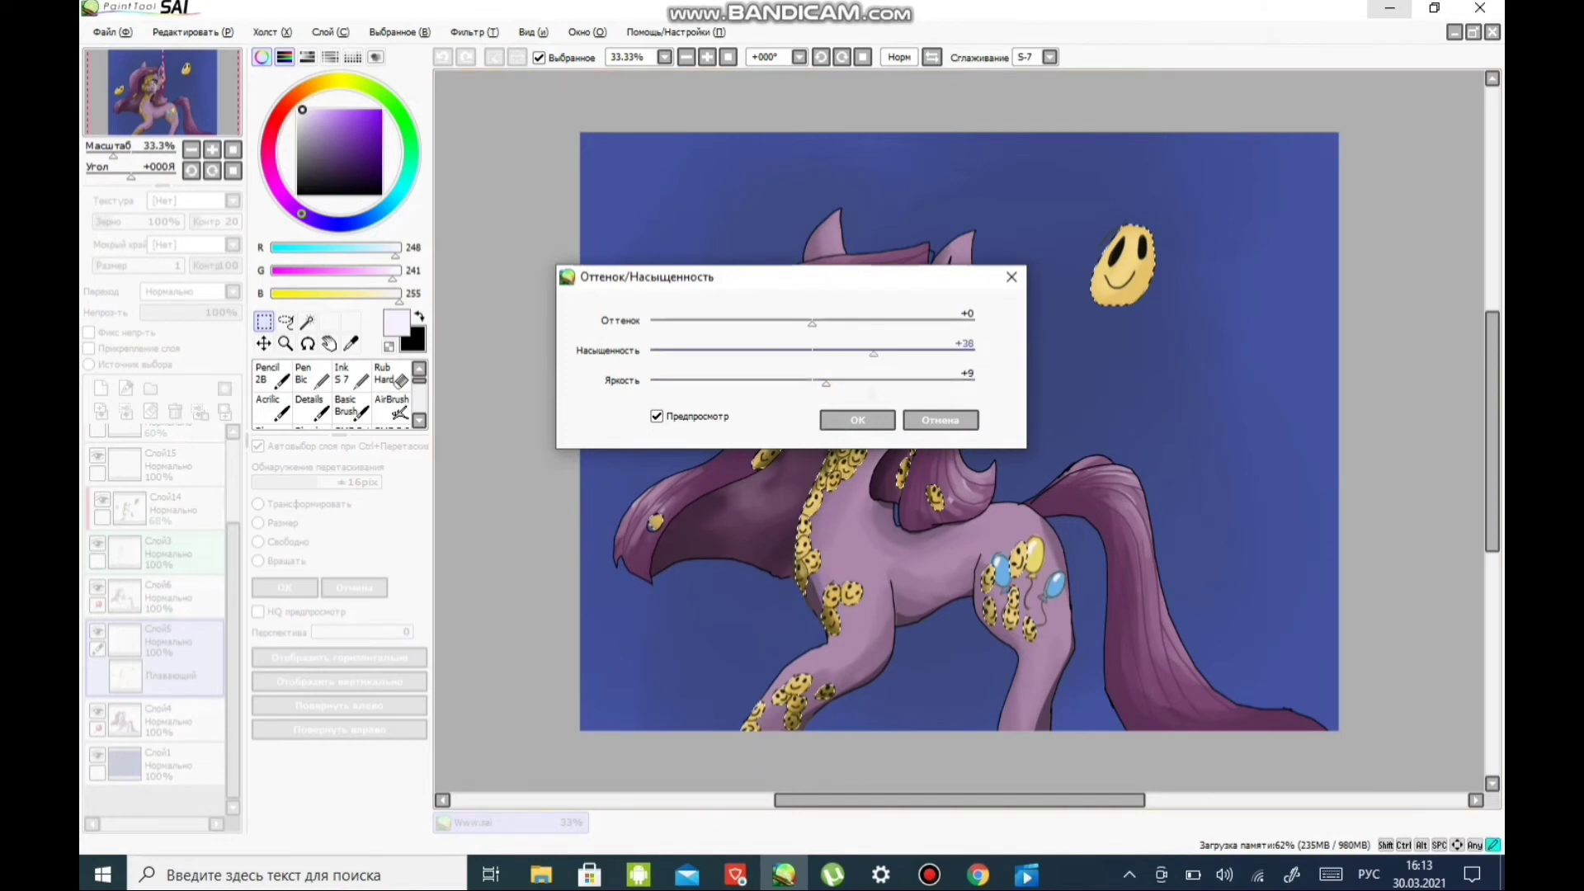
key(Return)
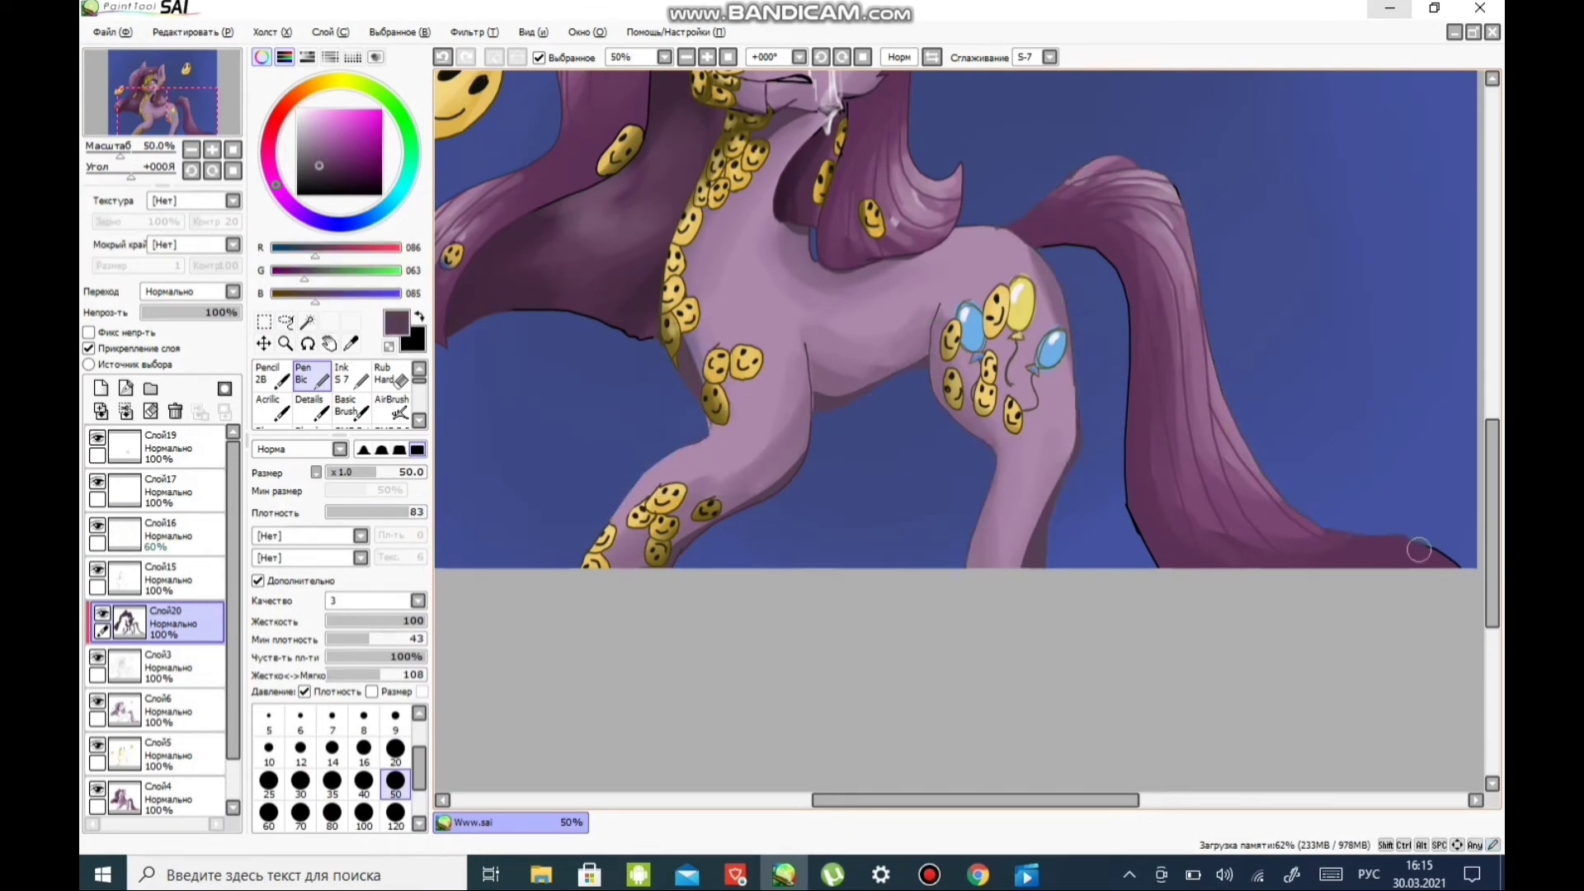
- Fill the bunting's magenta, red and orange (RGB 192, 125, 46) flags behind the pony with the Pen at size 50
key(ctrl+minus)
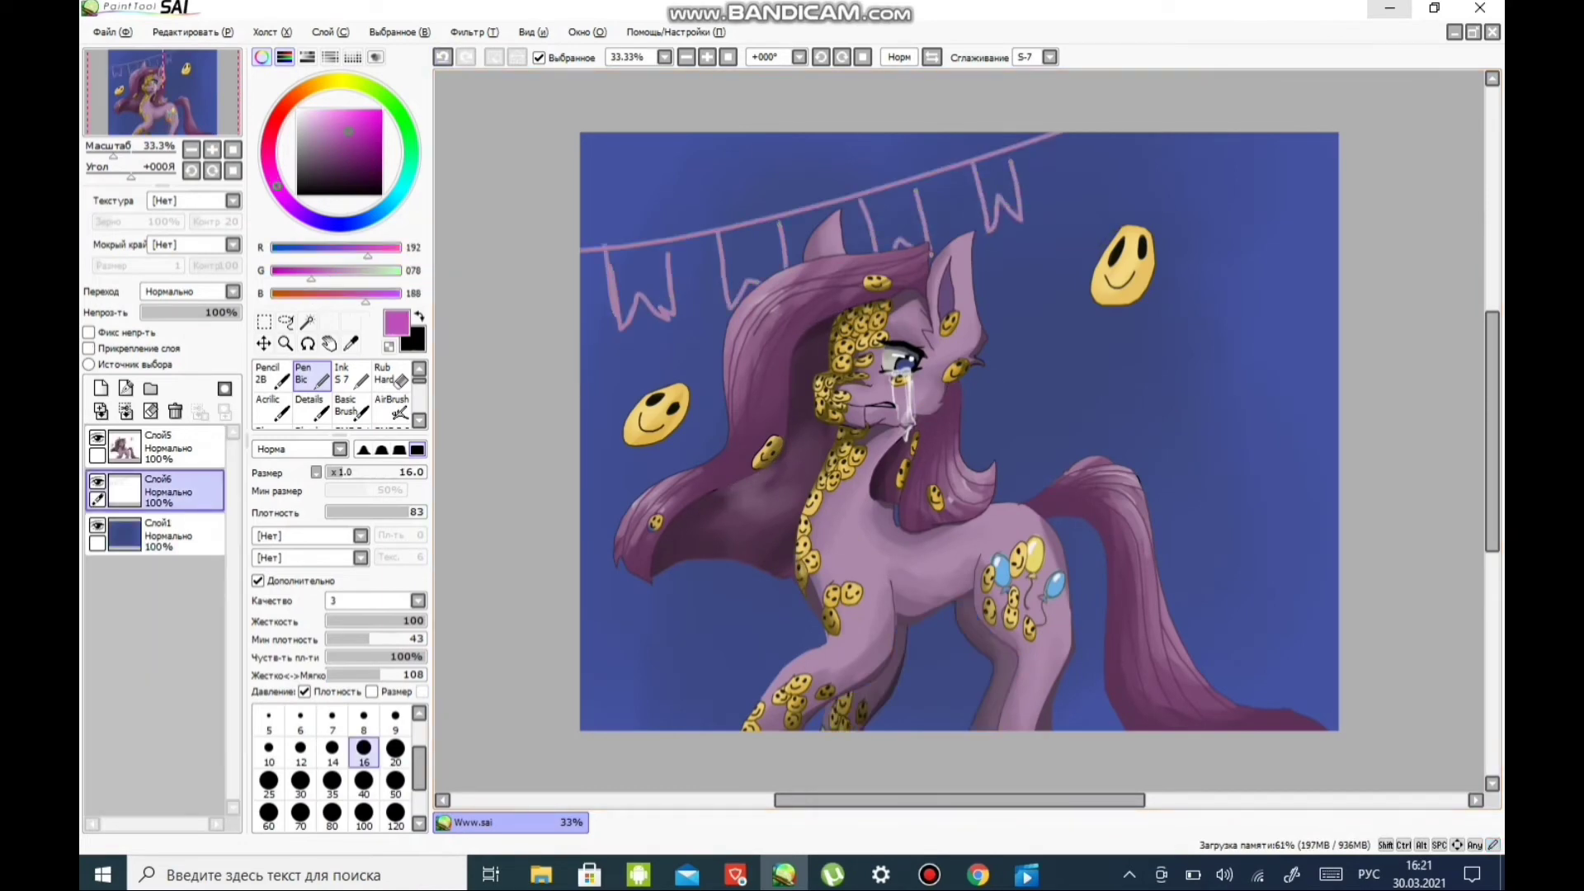
key(ctrl+plus)
drag(569, 247, 594, 412)
drag(643, 248, 693, 396)
mouse_move(824, 354)
mouse_down()
mouse_move(844, 224)
mouse_move(456, 459)
mouse_up()
mouse_move(760, 371)
mouse_down()
mouse_move(763, 478)
mouse_move(883, 330)
mouse_up()
drag(883, 330, 822, 403)
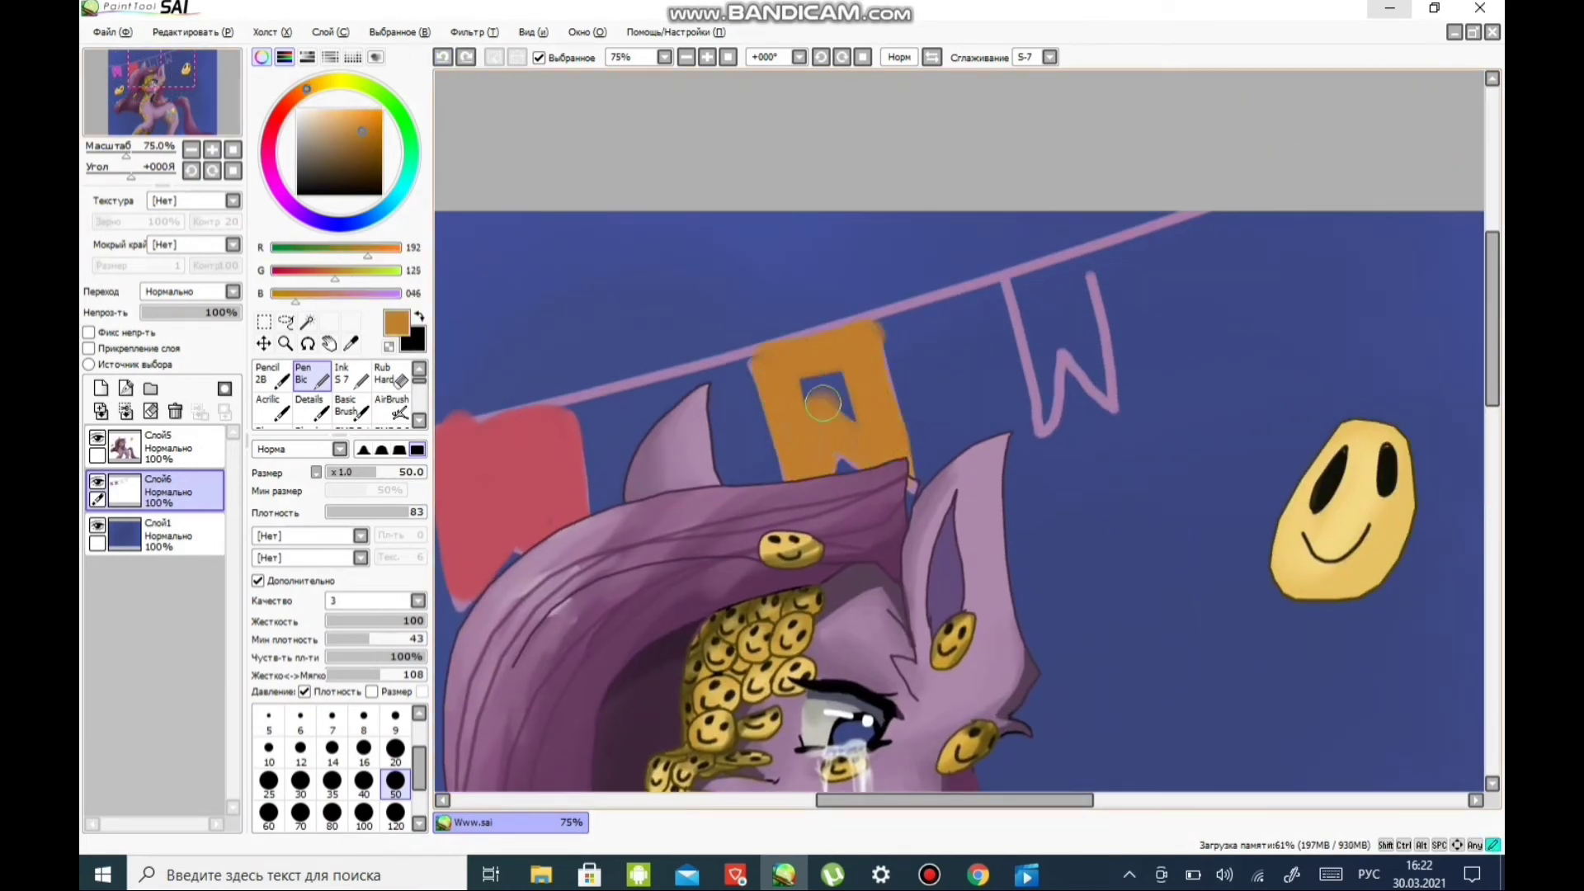
- Fill the remaining bunting flags in yellow and green
click(334, 81)
drag(1008, 282, 1075, 287)
mouse_move(907, 413)
mouse_down()
mouse_move(742, 248)
mouse_move(1072, 577)
mouse_up()
click(410, 164)
drag(949, 289, 1031, 413)
- Paint large blue, magenta (RGB 192, 46, 166) and orange balloons in the background with the Pen at size 120
key(ctrl+minus)
click(396, 812)
drag(891, 322, 857, 446)
click(272, 175)
drag(709, 256, 866, 280)
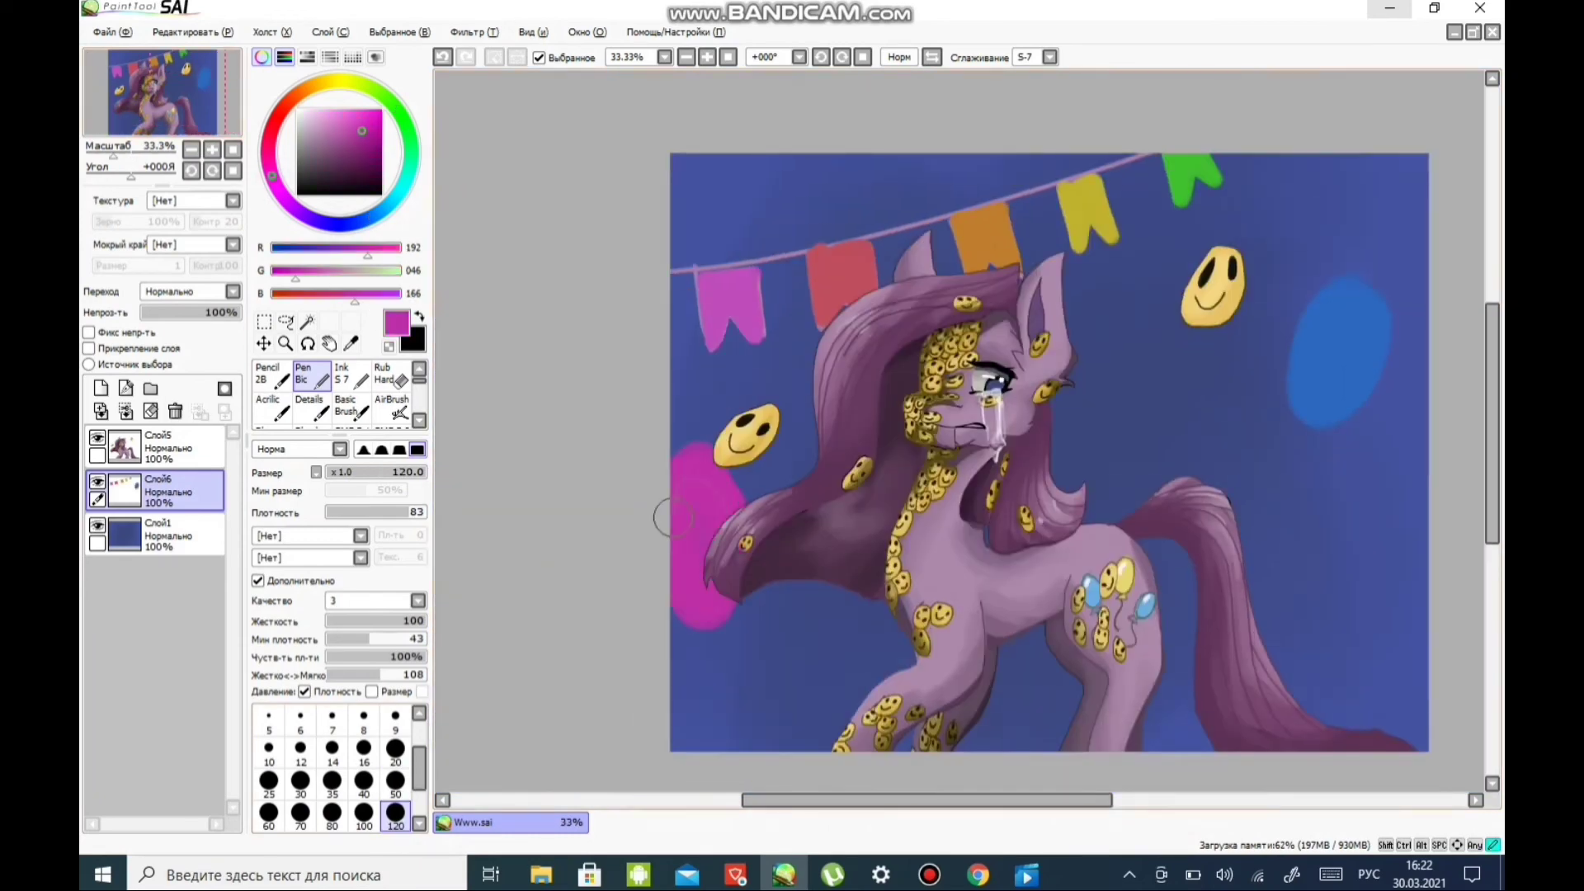
drag(907, 330, 712, 524)
click(301, 93)
mouse_move(594, 379)
mouse_down()
mouse_move(651, 396)
mouse_move(711, 350)
mouse_up()
- Draw the knot and string of the orange balloon in brown (RGB 129, 84, 49) with the Pen at size 8
click(350, 151)
click(364, 717)
key(ctrl+plus)
key(ctrl+plus)
key(ctrl+plus)
drag(714, 349, 741, 382)
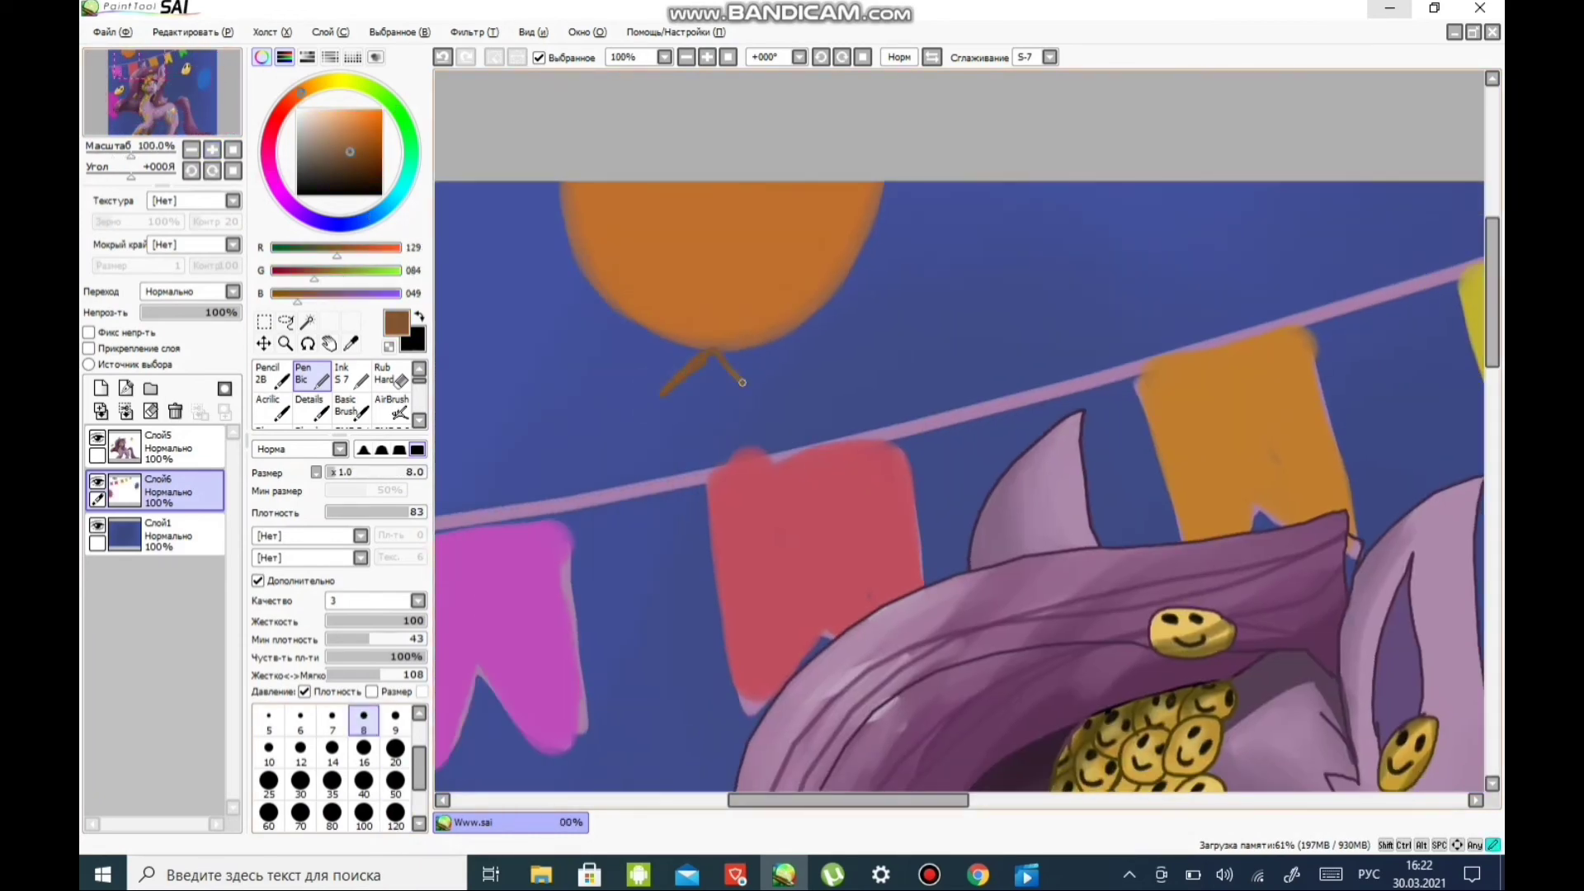
- Draw the blue balloon's knot and curled string in lighter blue (RGB 79, 92, 213) with the Pen at size 20
key(ctrl+minus)
key(ctrl+plus)
click(360, 160)
click(396, 748)
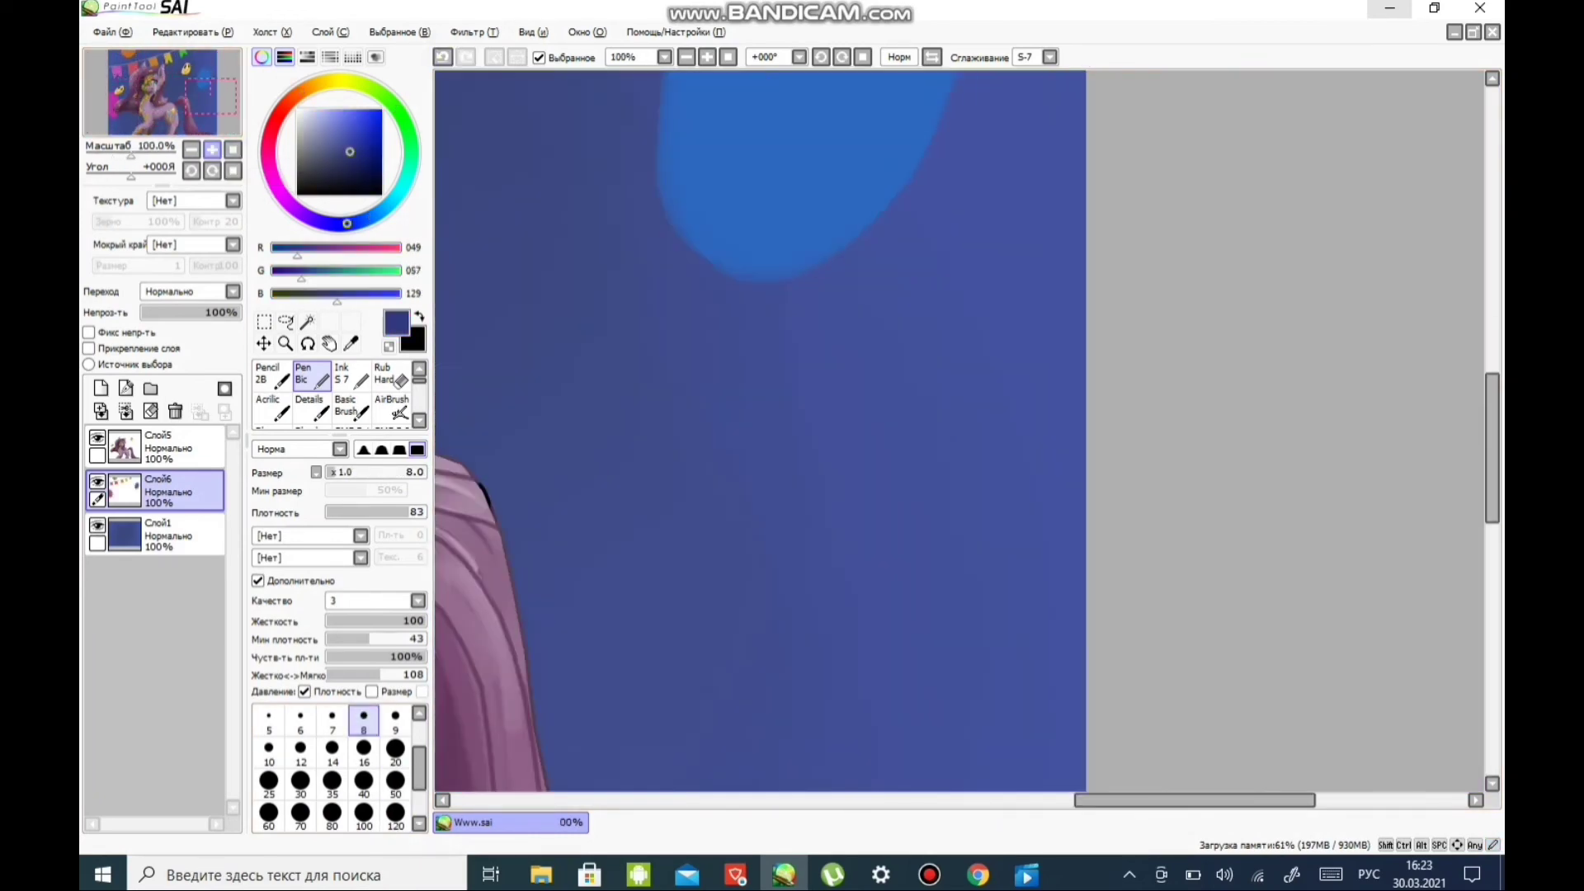
mouse_move(722, 280)
mouse_down()
mouse_move(662, 305)
mouse_move(751, 340)
mouse_move(738, 318)
mouse_move(594, 522)
mouse_up()
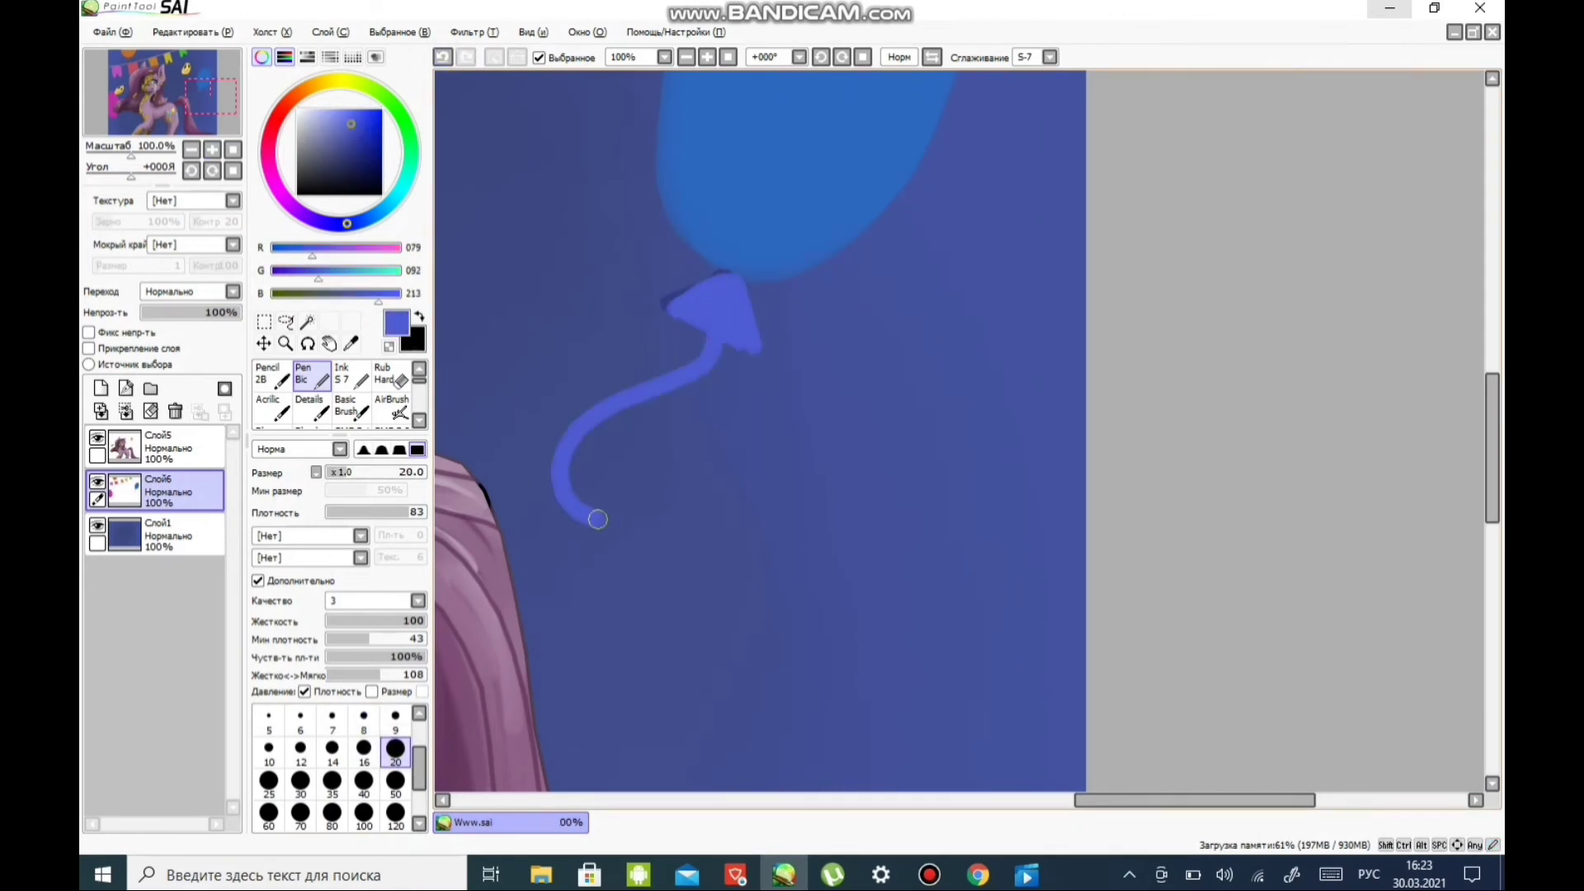
key(ctrl+minus)
key(ctrl+minus)
key(ctrl+minus)
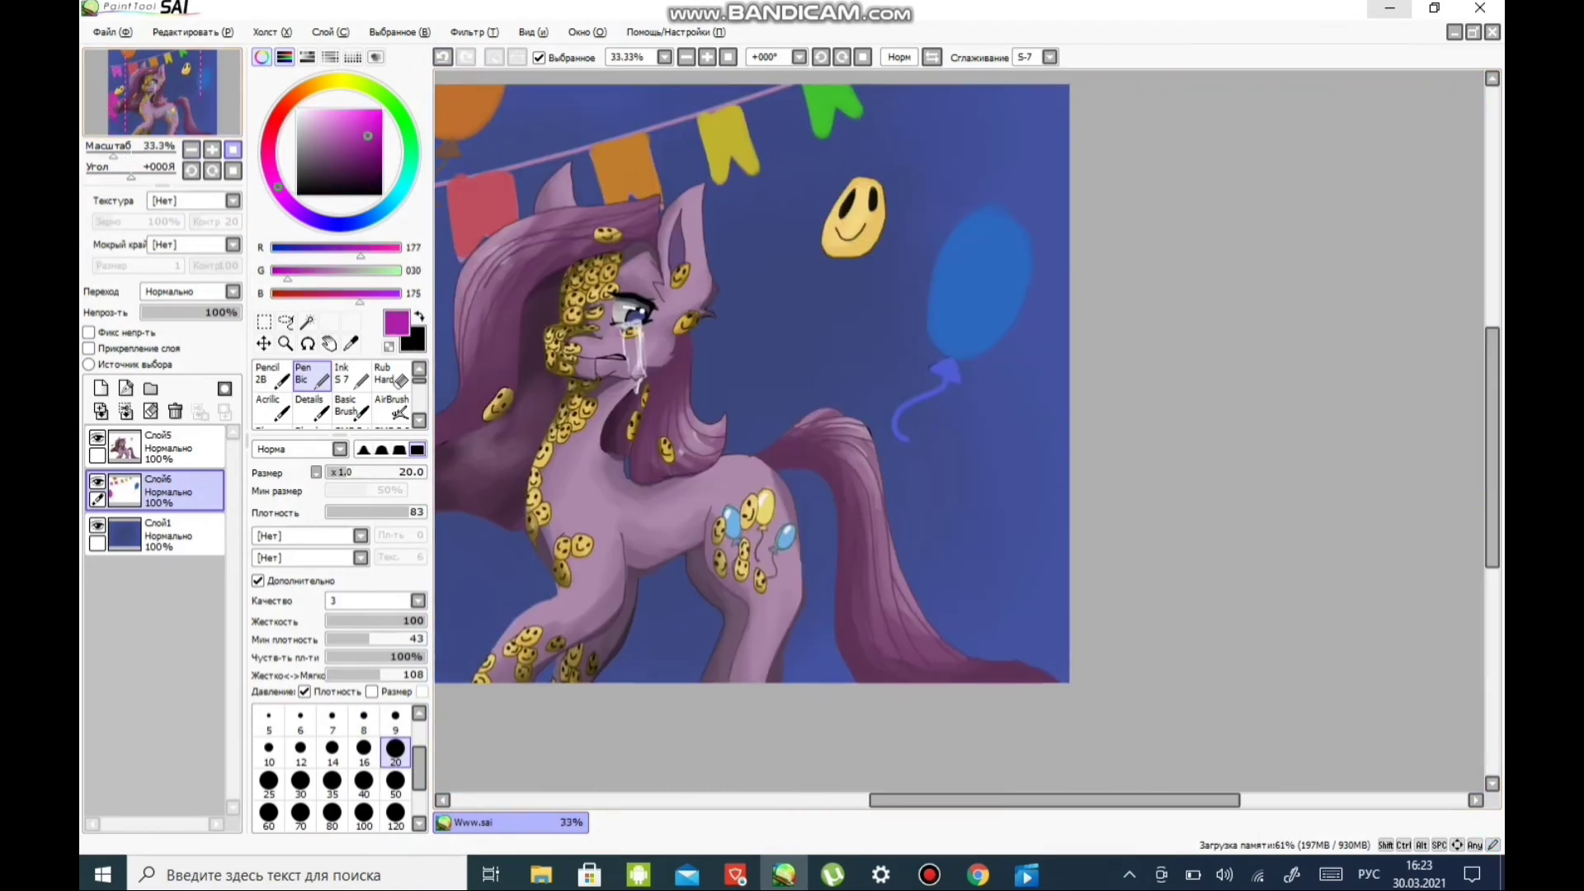
- Scatter magenta and grey confetti dots across the background with the Pen at size 100
click(364, 813)
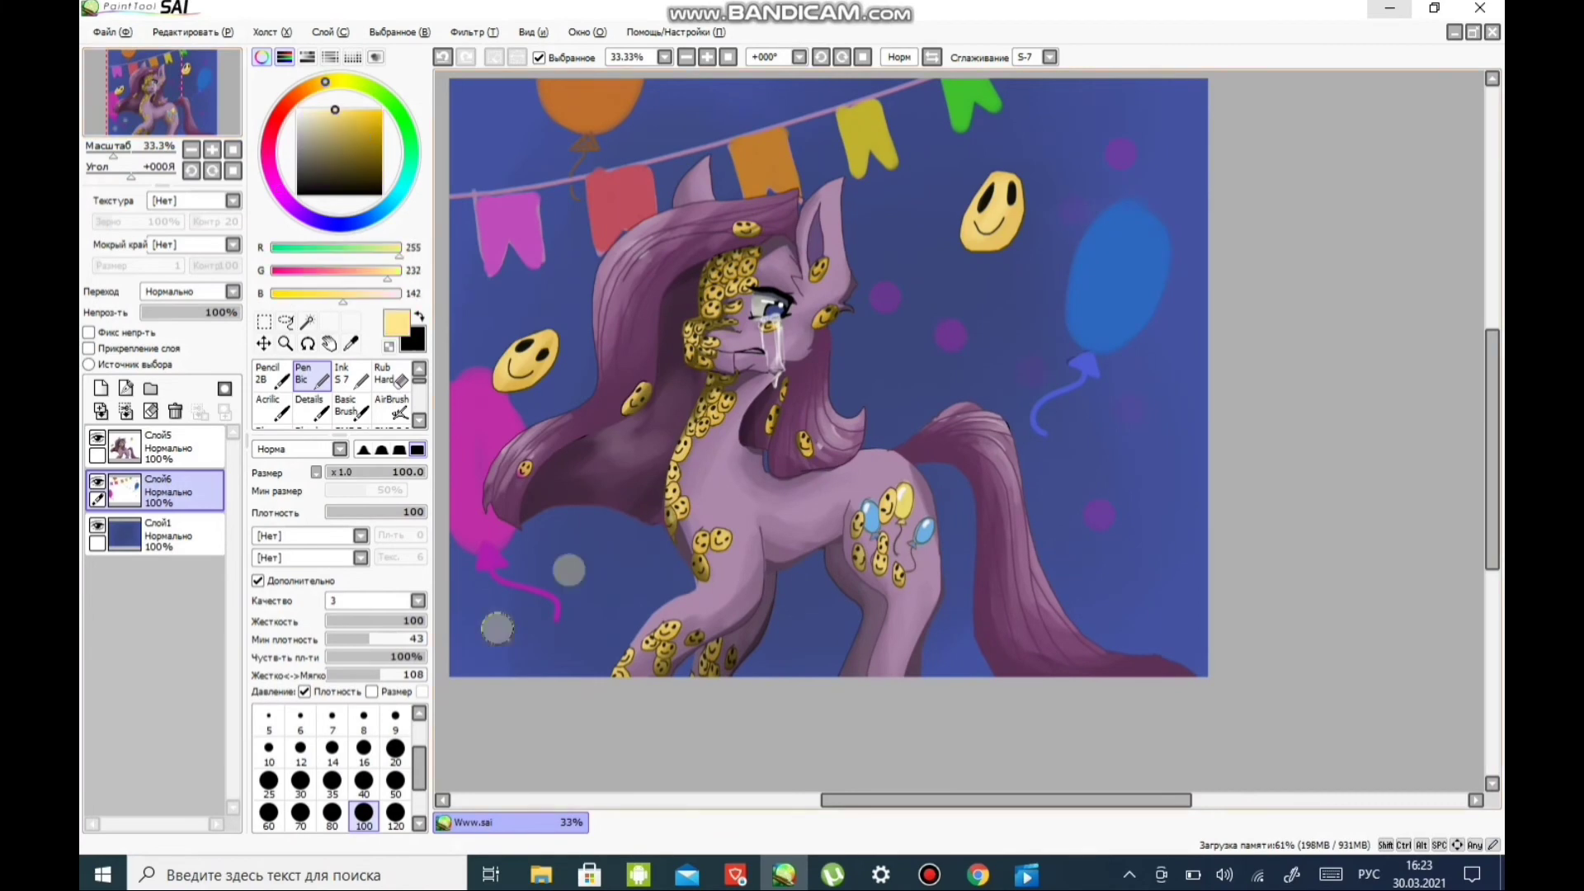
click(1163, 169)
click(1086, 525)
click(774, 98)
click(898, 284)
drag(479, 138, 554, 283)
scroll(737, 635, down, 2)
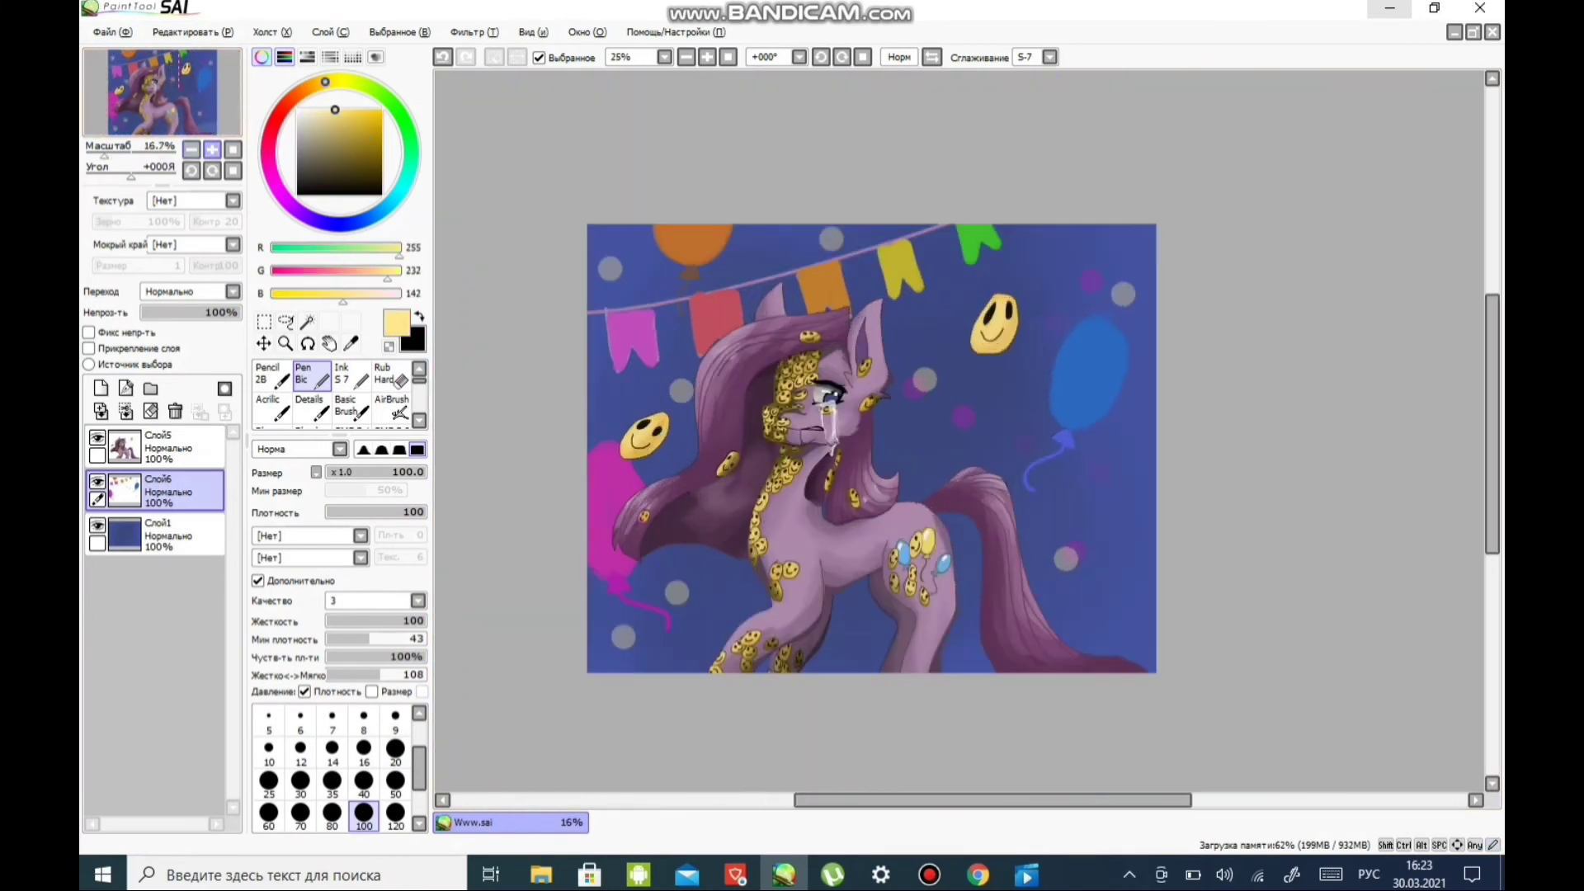
- Soften the edges of the flags and large balloons with the Pencil at size 50 in multiply mode
click(268, 372)
scroll(907, 412, up, 3)
scroll(817, 425, down, 2)
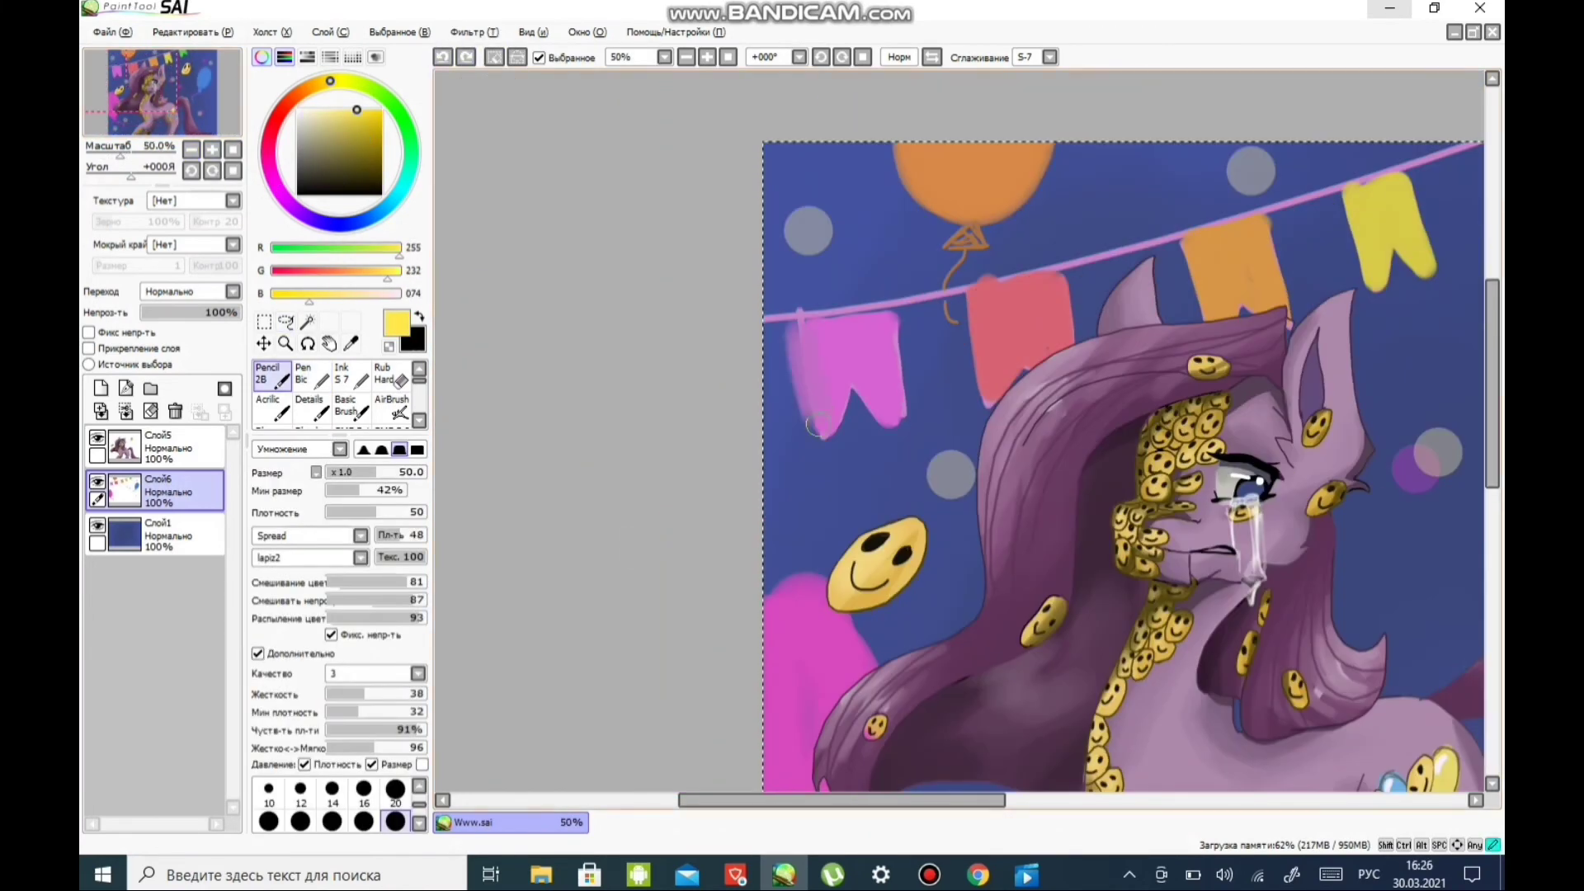
drag(1073, 367, 776, 383)
click(232, 149)
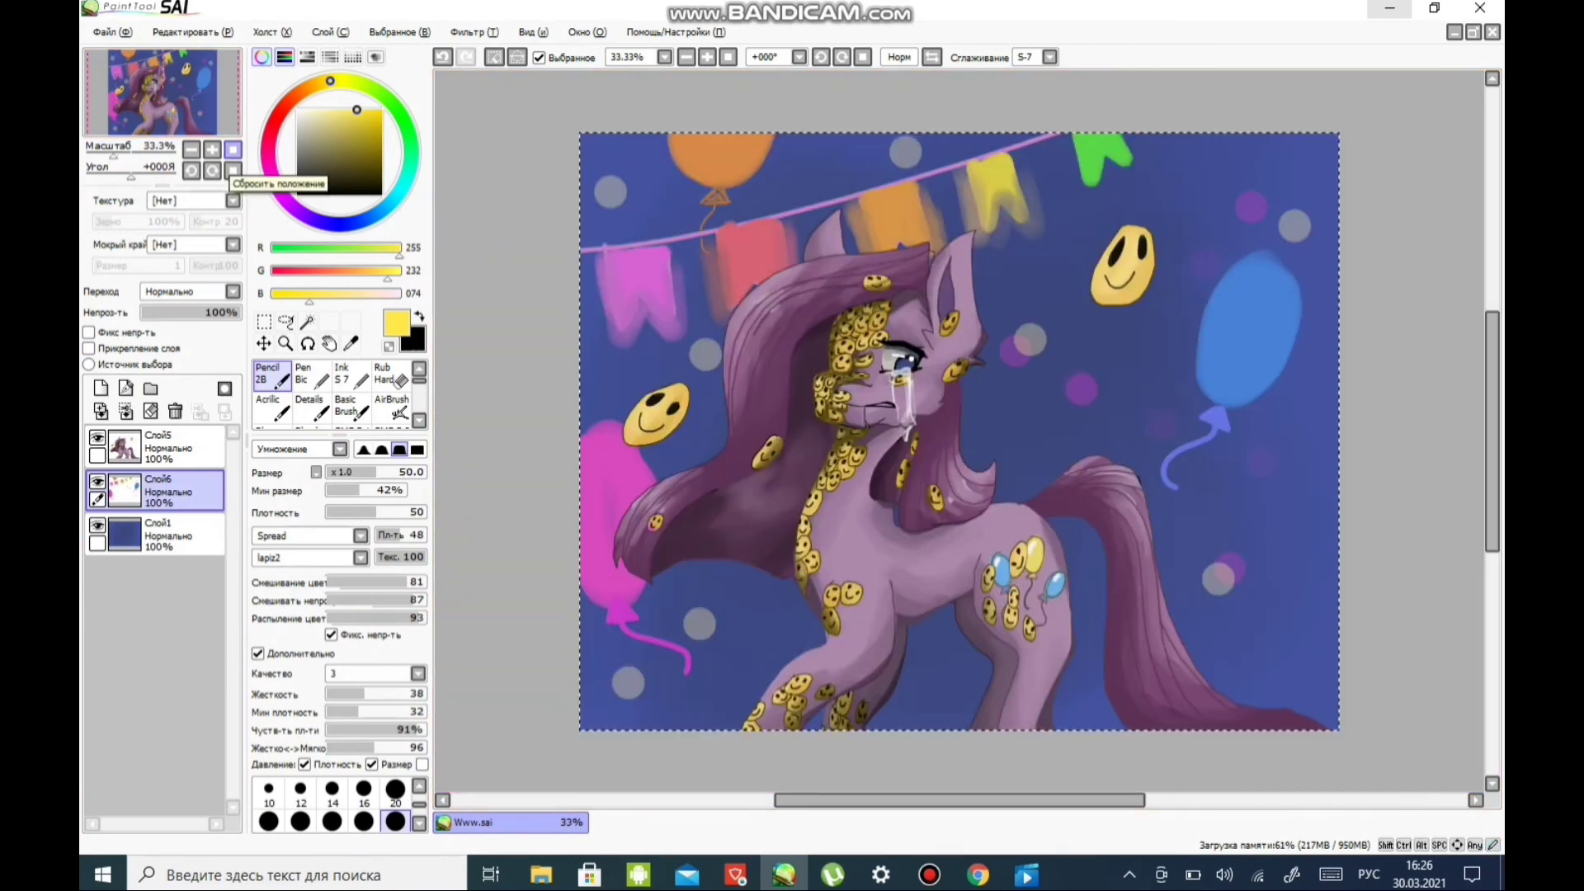
drag(1072, 412, 645, 475)
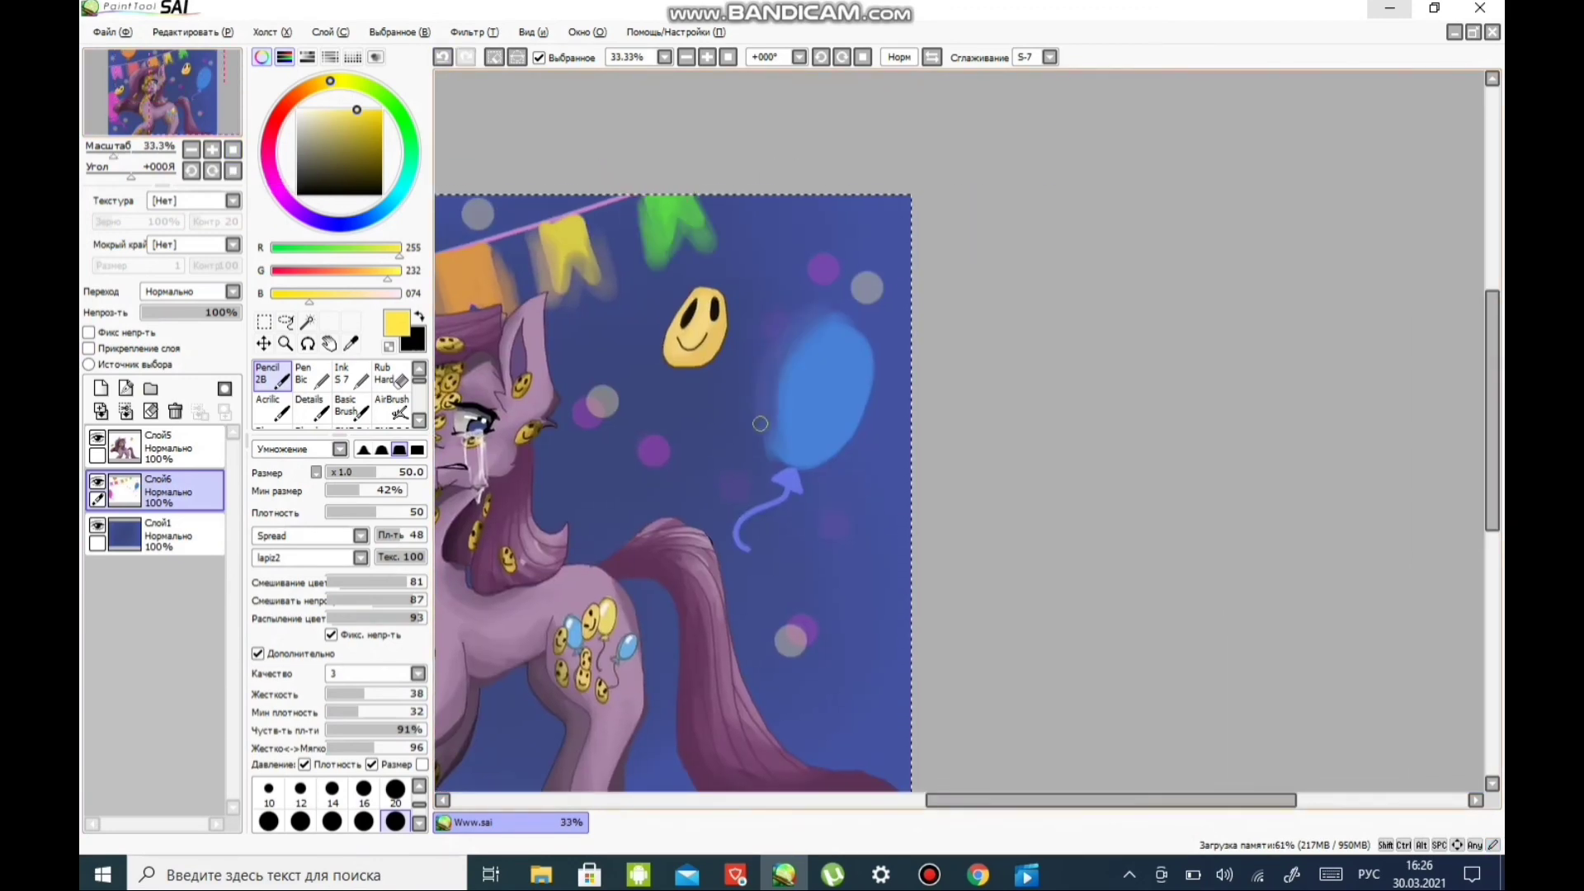
mouse_move(759, 423)
mouse_down()
mouse_move(938, 440)
mouse_move(1100, 493)
mouse_move(869, 336)
mouse_up()
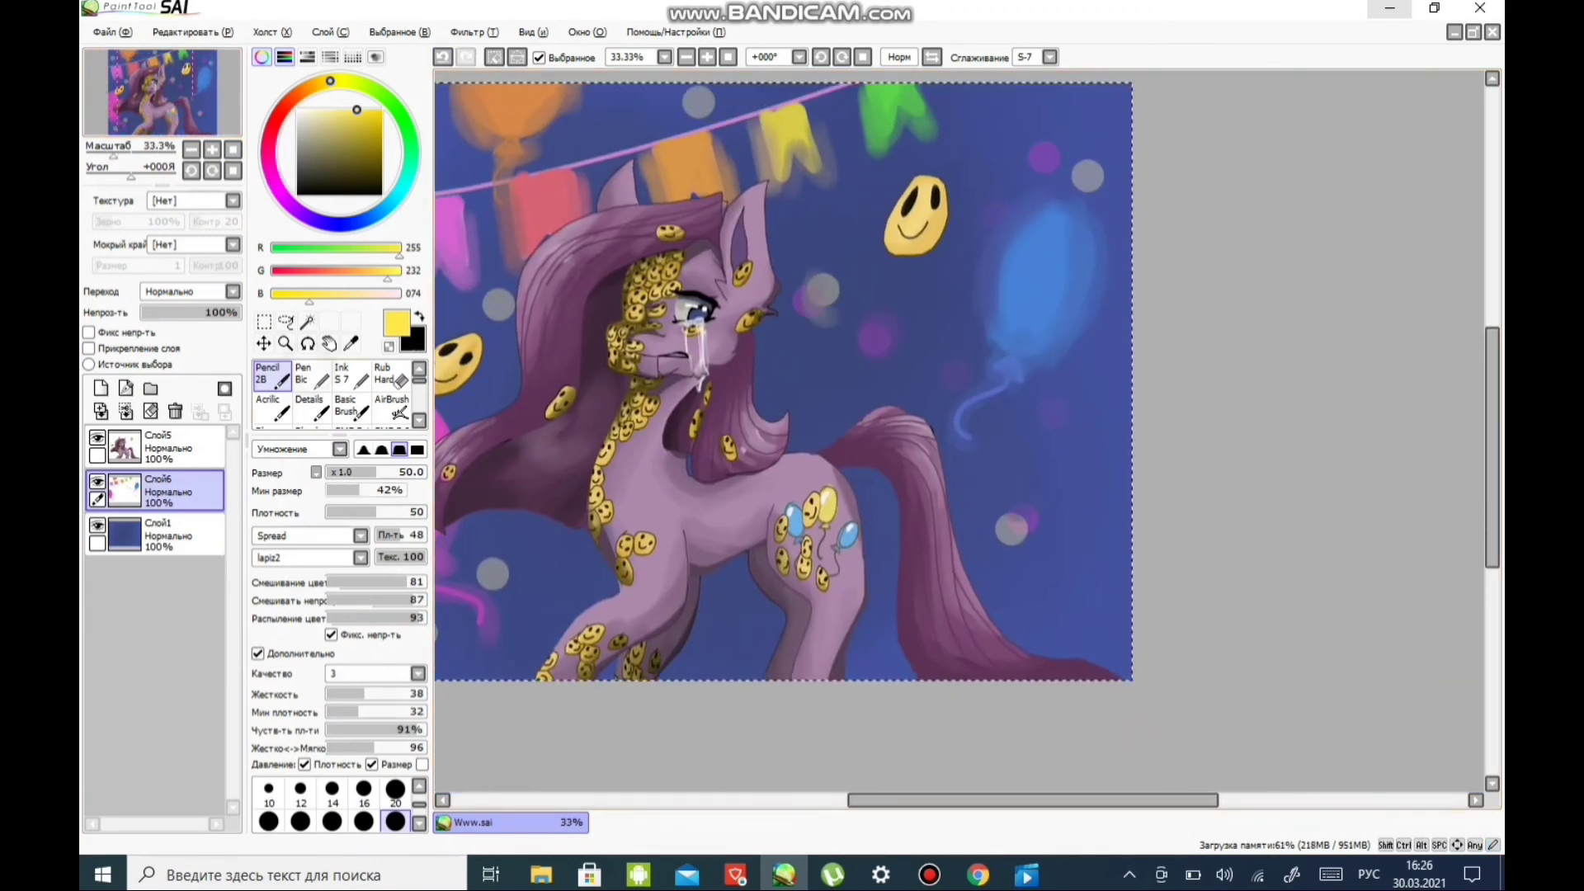
- Paint white highlight lines on the flags and large balloons with the Pen at size 16 and density 25
key(n)
scroll(866, 281, up, 2)
mouse_move(577, 288)
mouse_down()
mouse_move(1237, 643)
mouse_move(1464, 640)
mouse_up()
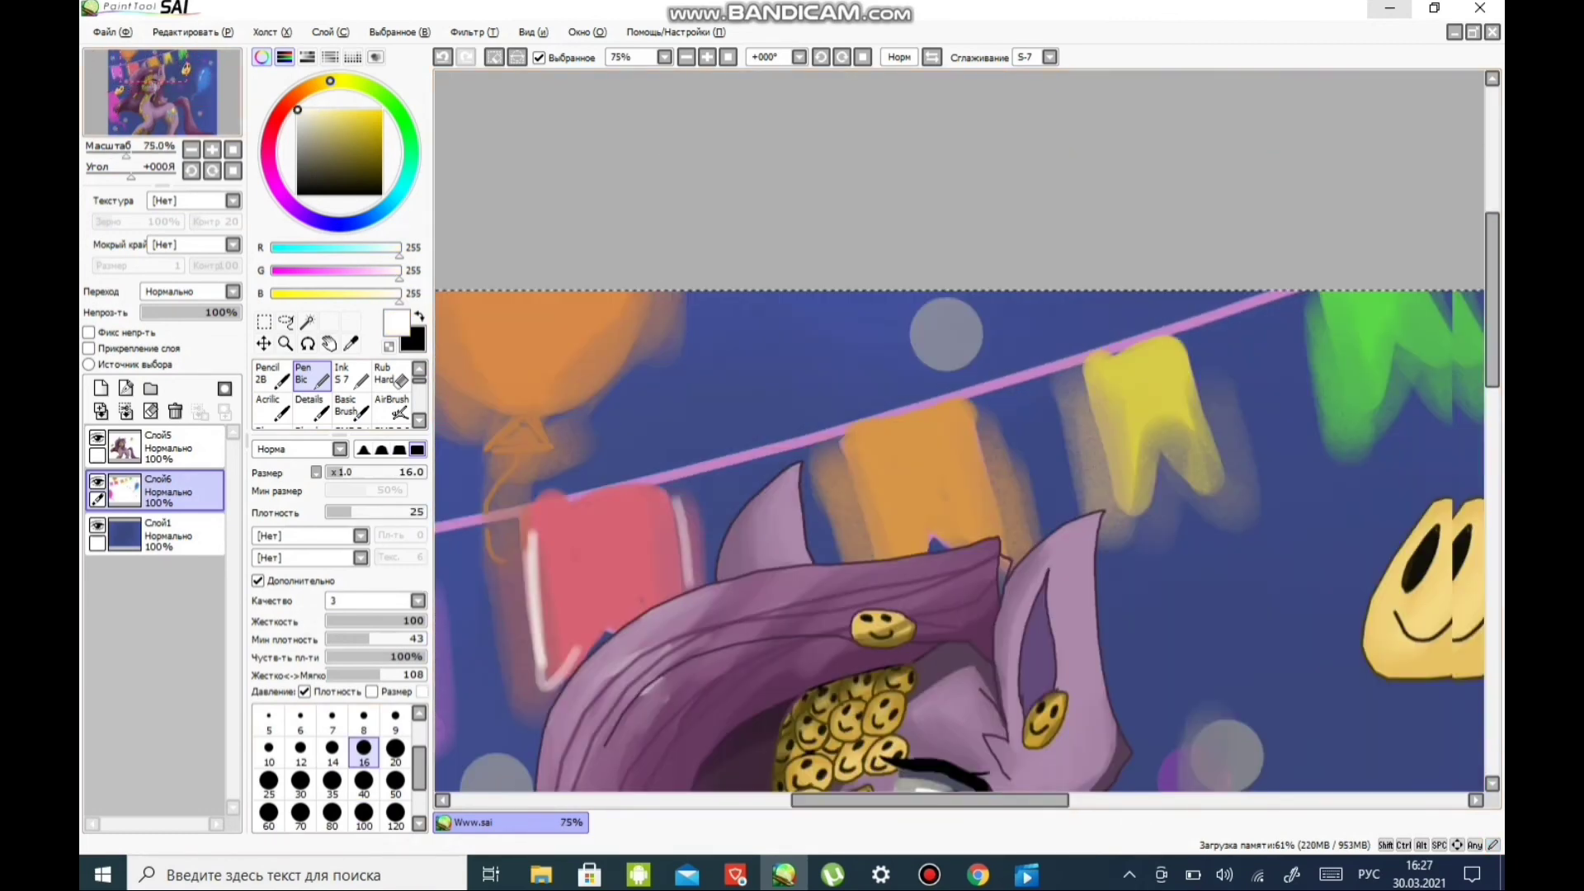
drag(956, 429, 1122, 330)
scroll(956, 429, down, 3)
click(212, 149)
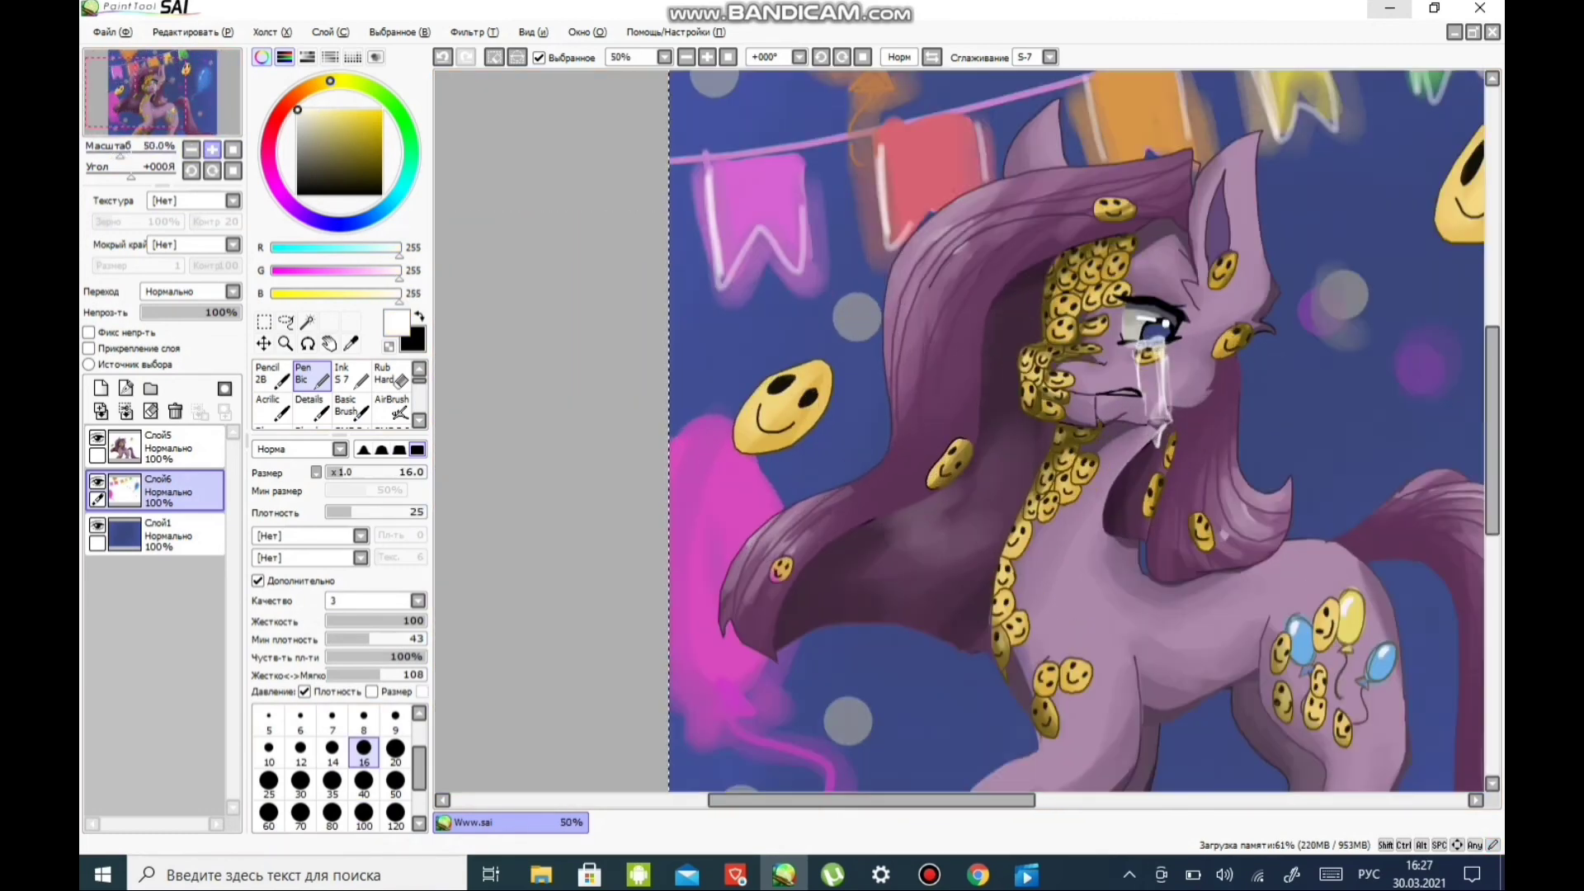
click(191, 150)
click(212, 149)
- Lighten the background layer Слой1 with blue (RGB 66, 104, 183) using the Pen at size 350 and density 25
click(191, 149)
click(192, 149)
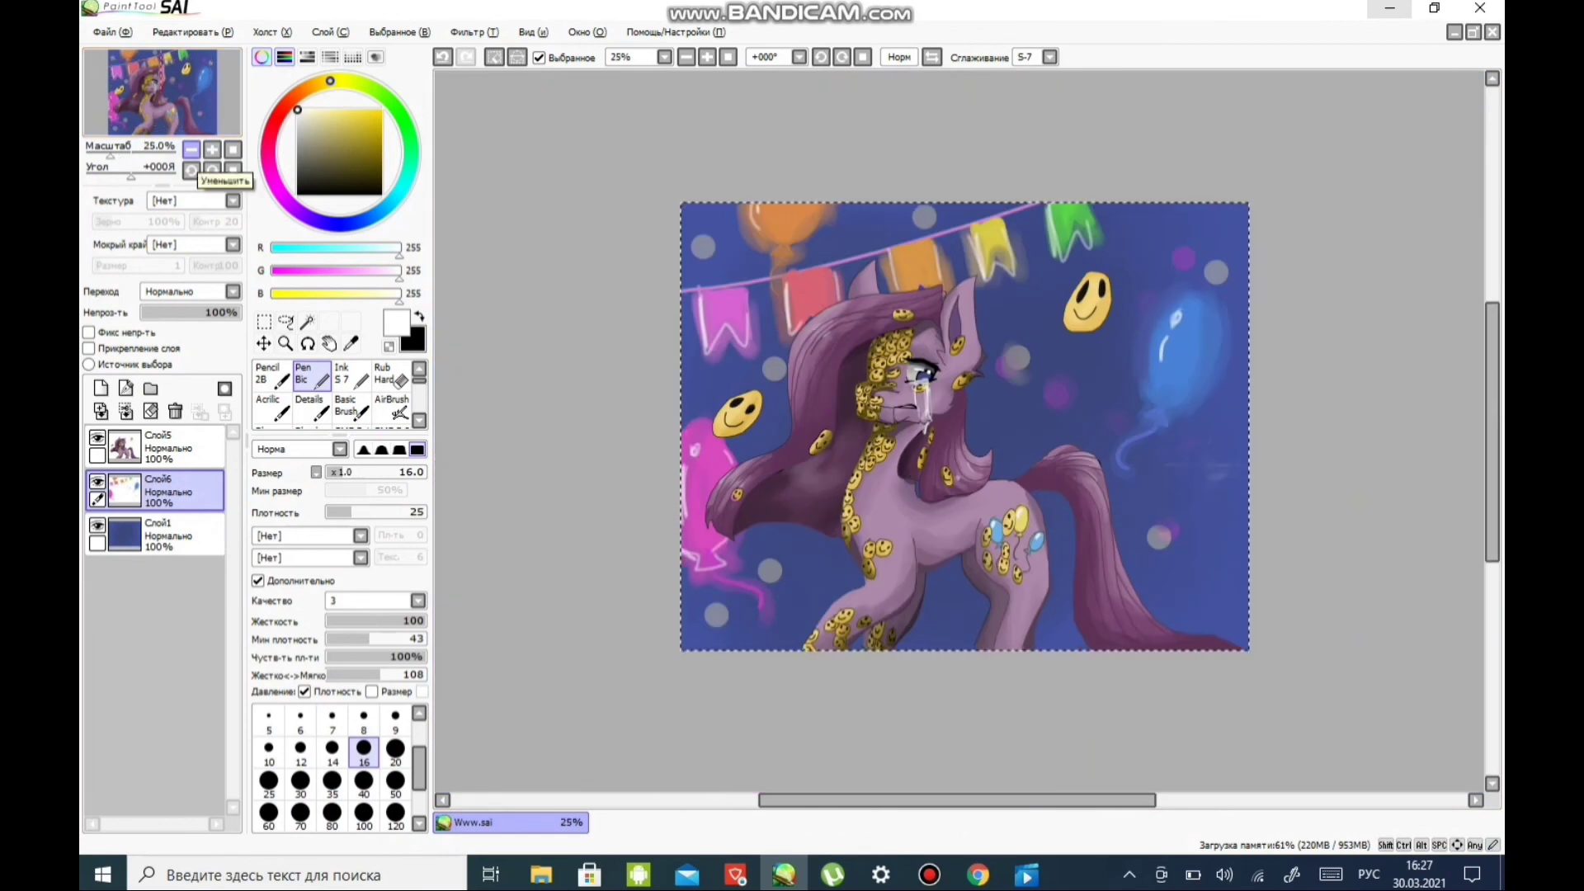
click(212, 149)
click(165, 534)
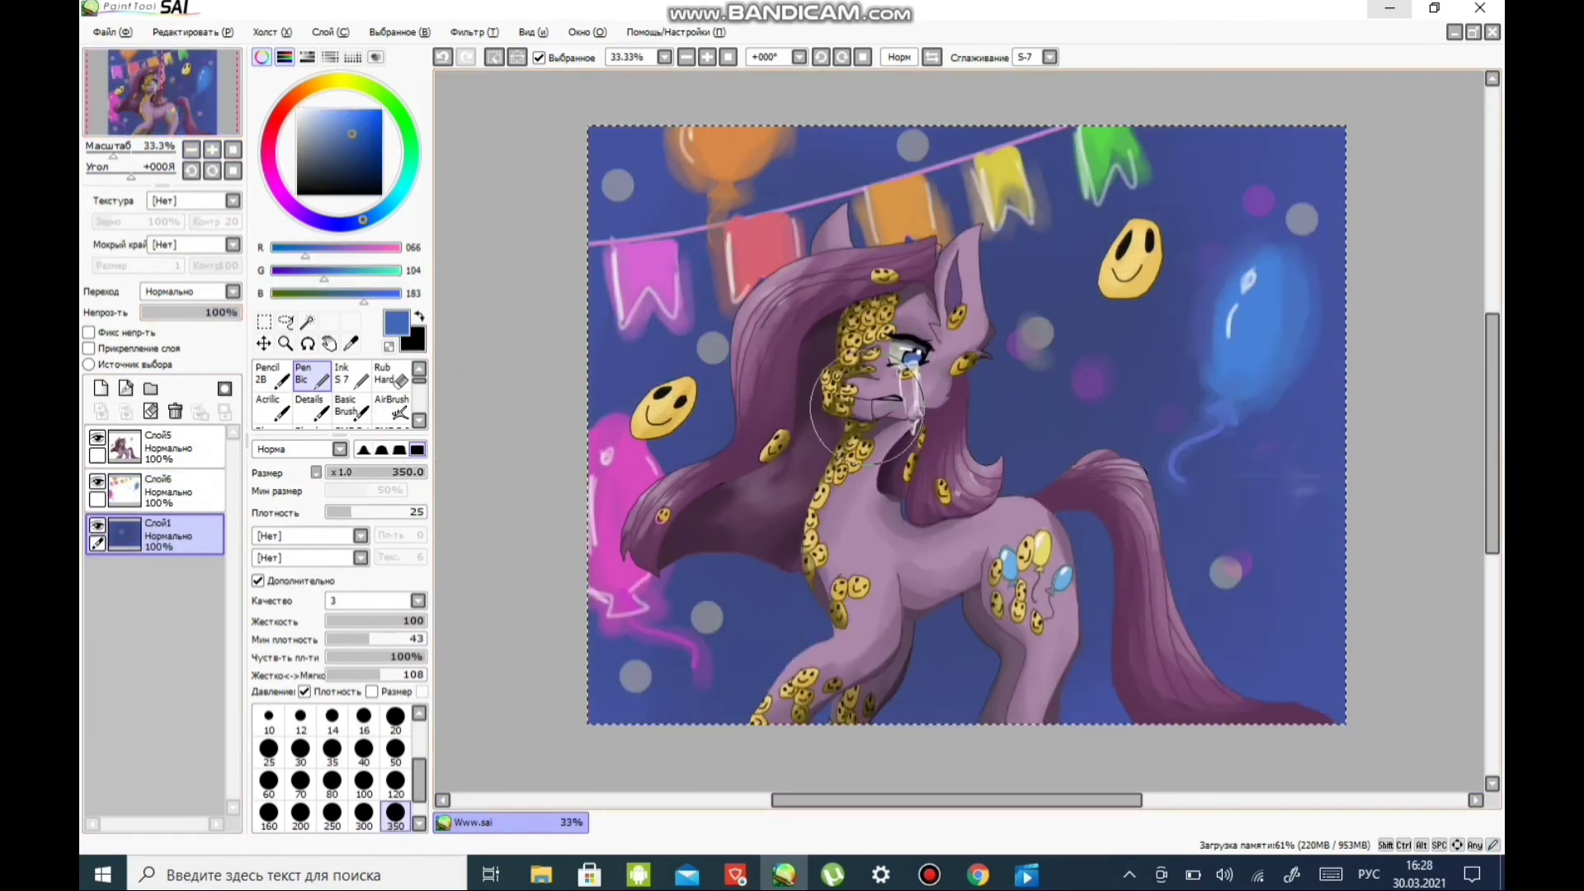